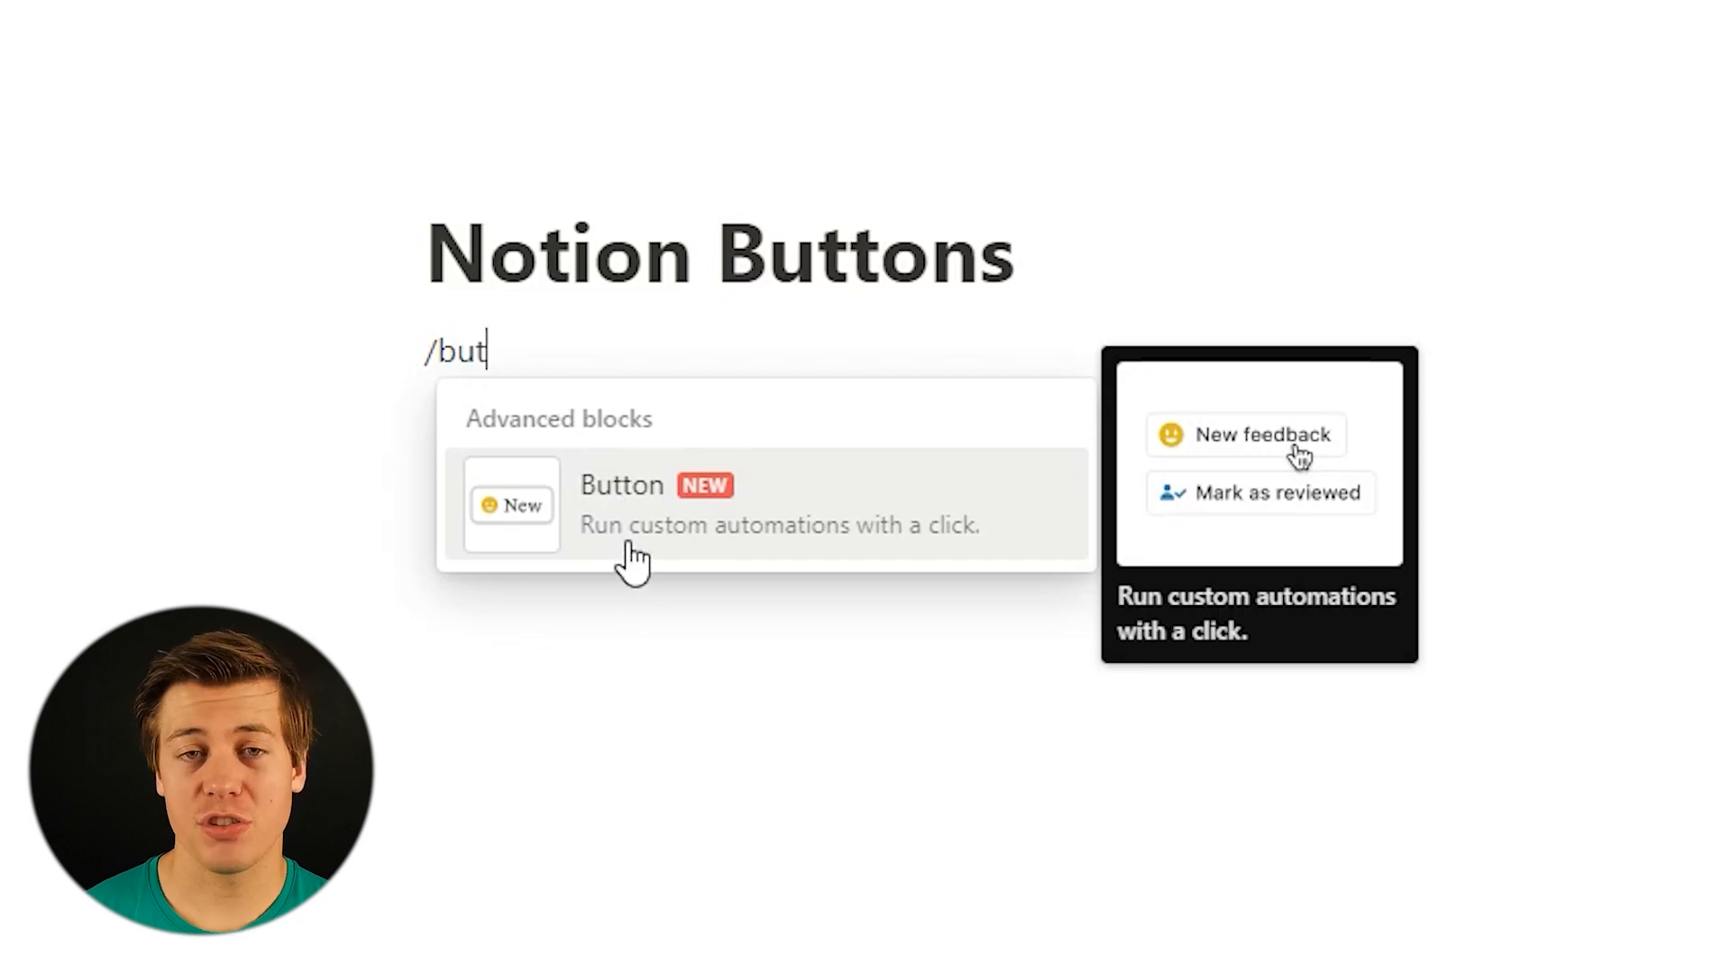
# Insert a button block under the page title and give it the 💯 emoji as its icon.
pyautogui.click(735, 512)
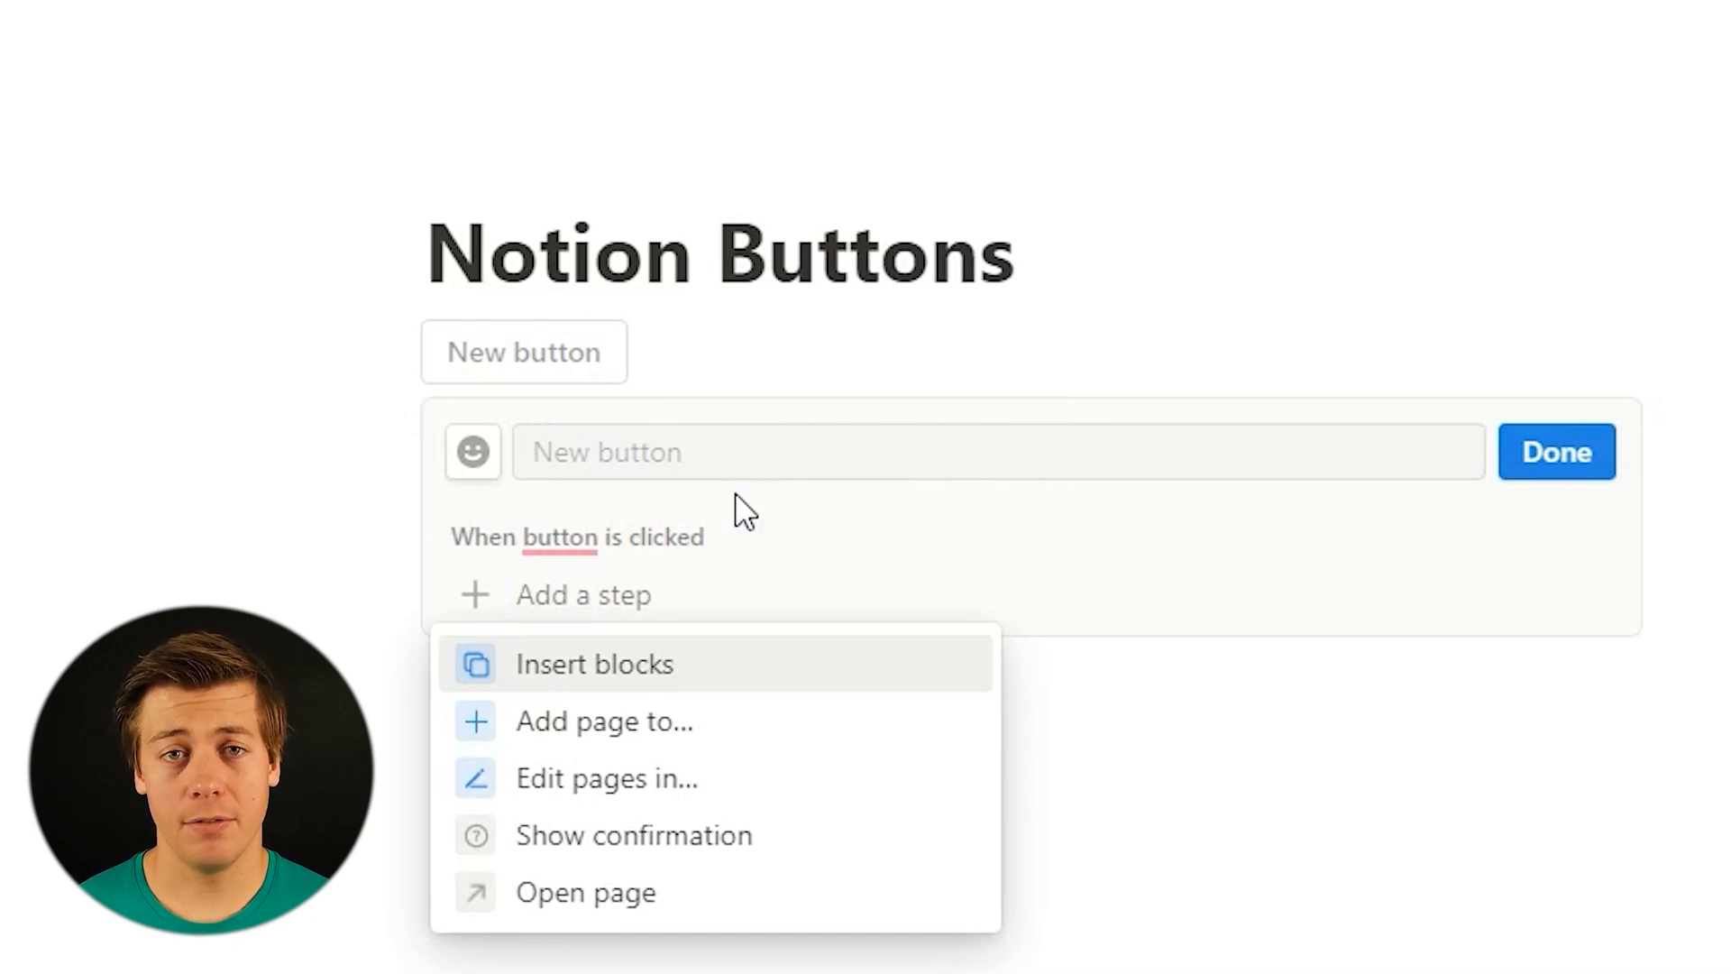
pyautogui.click(474, 462)
pyautogui.click(475, 455)
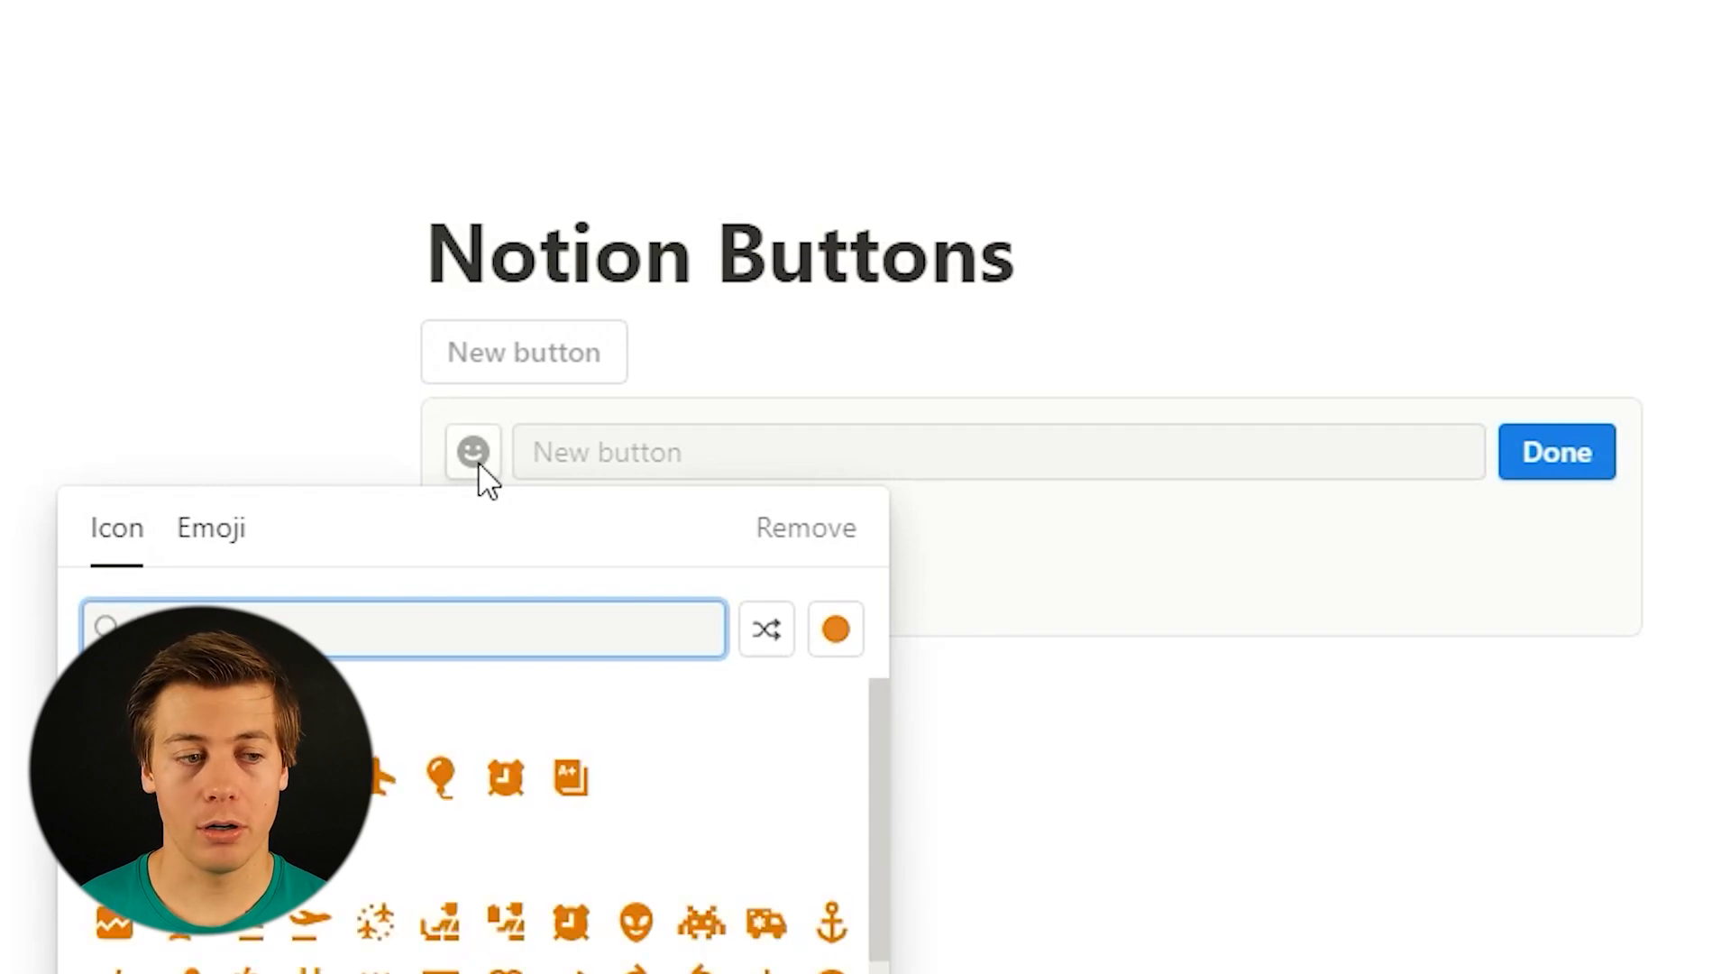
pyautogui.click(834, 631)
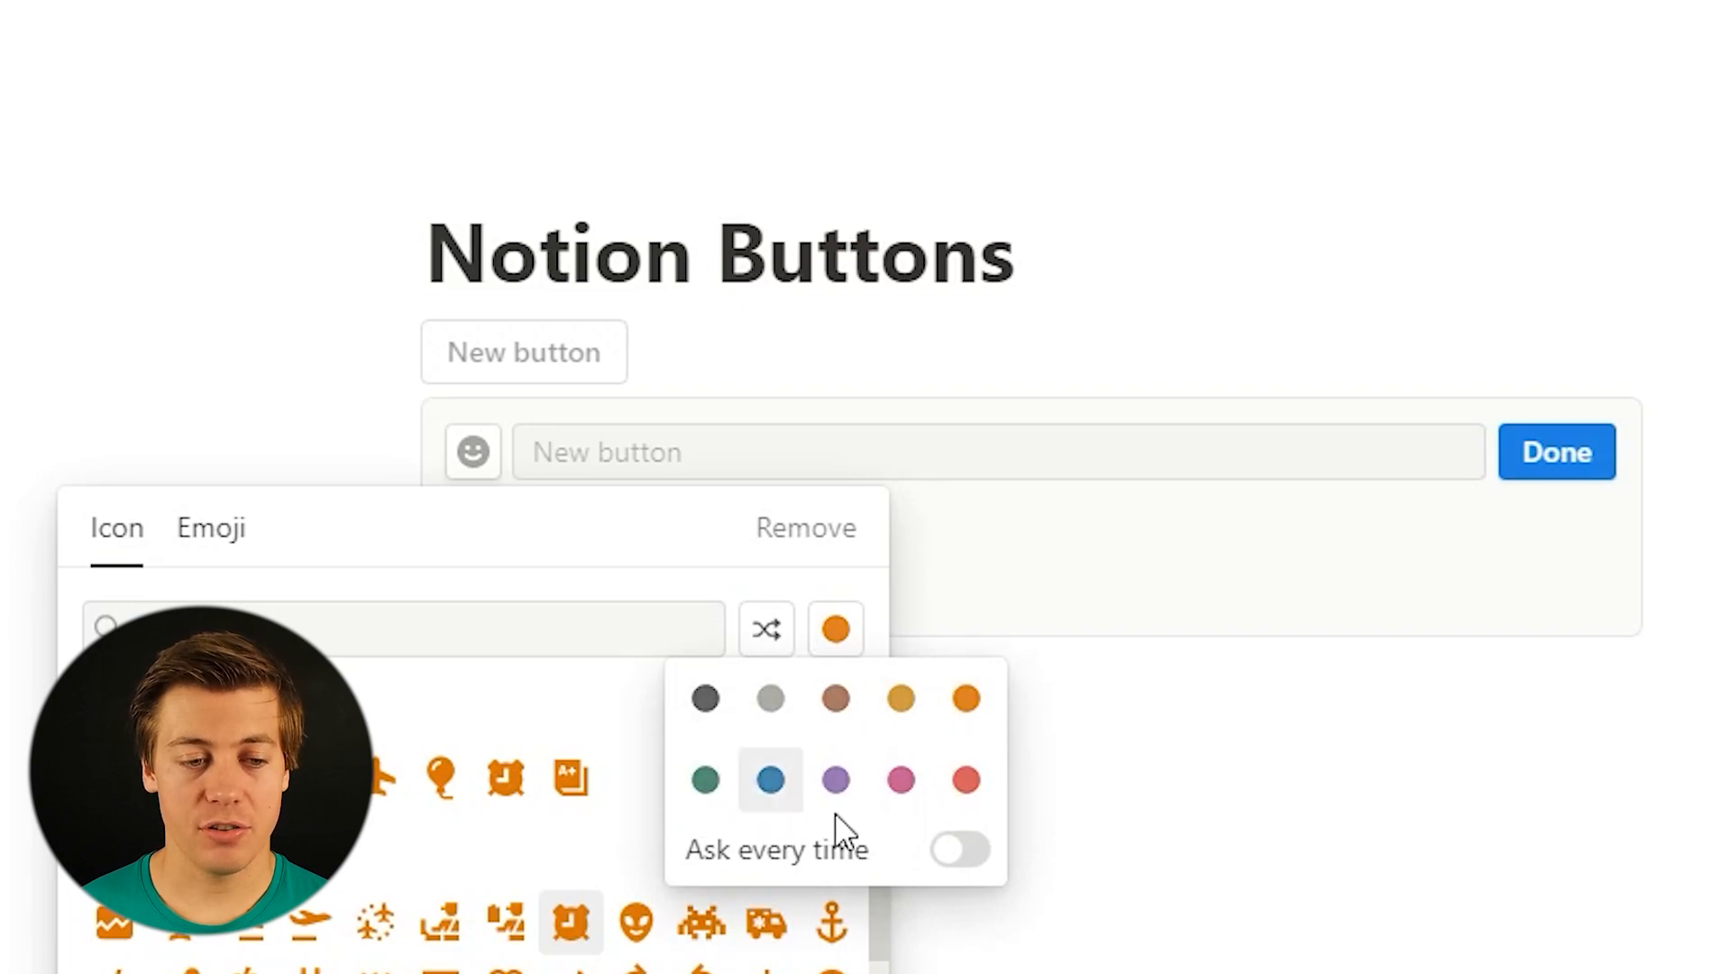
pyautogui.click(216, 544)
pyautogui.click(220, 545)
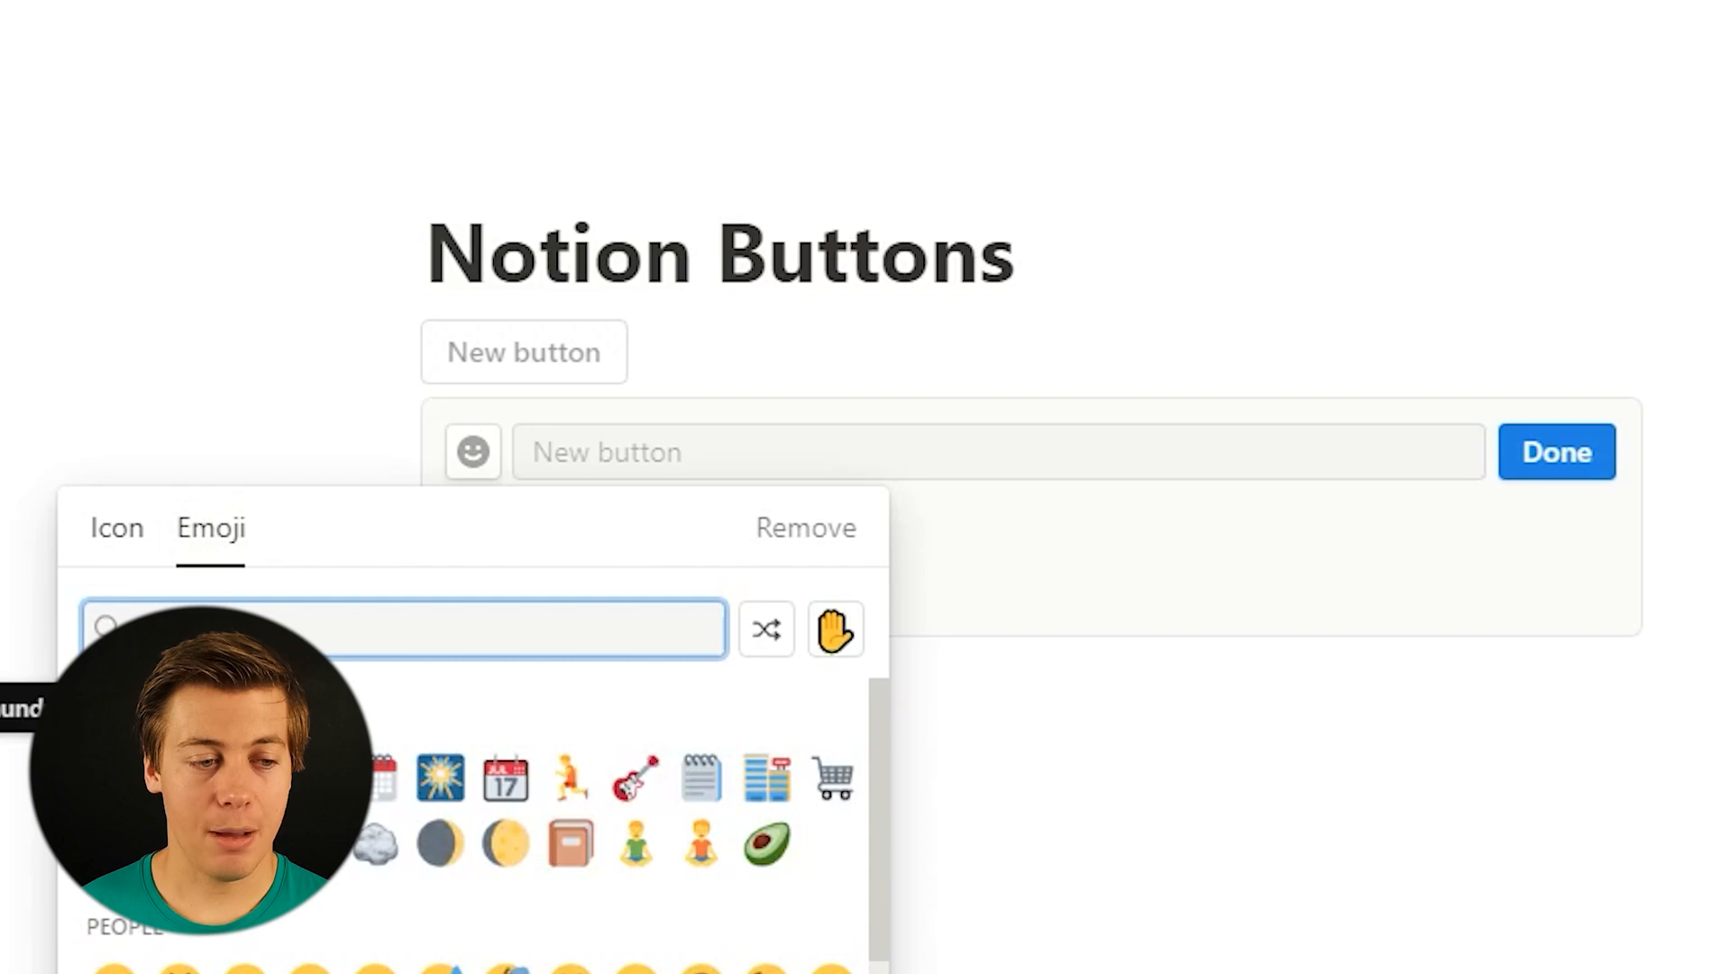
pyautogui.click(115, 778)
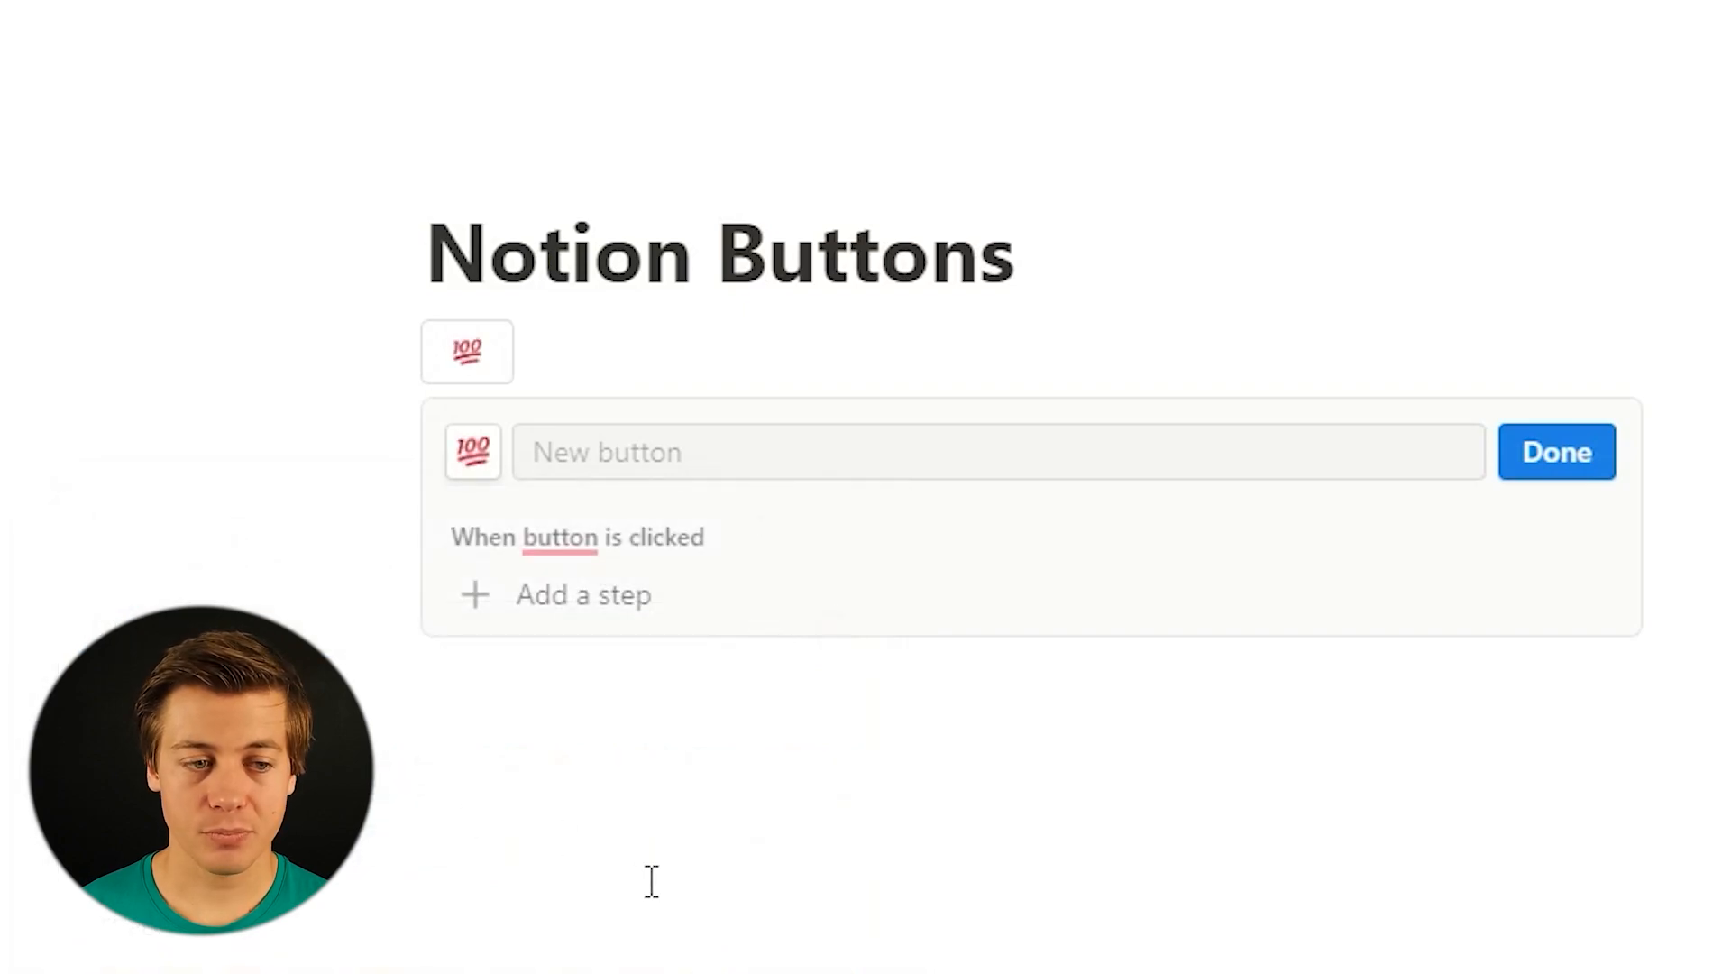
# Name the new button "Print 100" and save it.
pyautogui.click(641, 467)
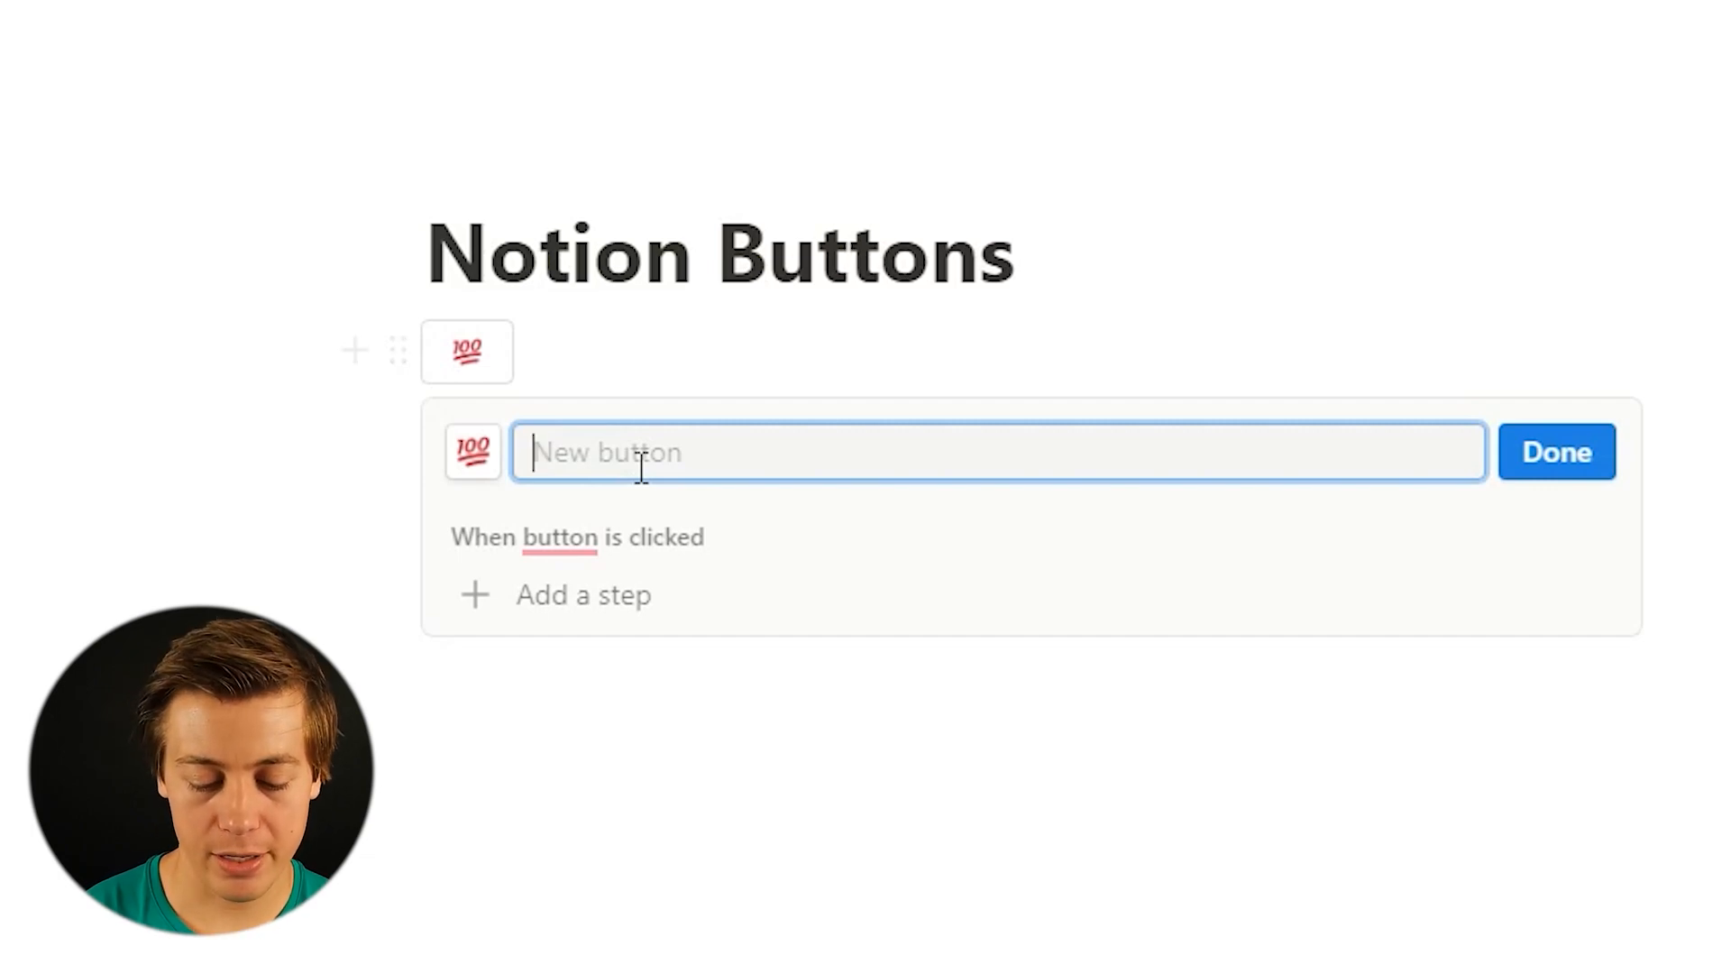
pyautogui.write('Print 100')
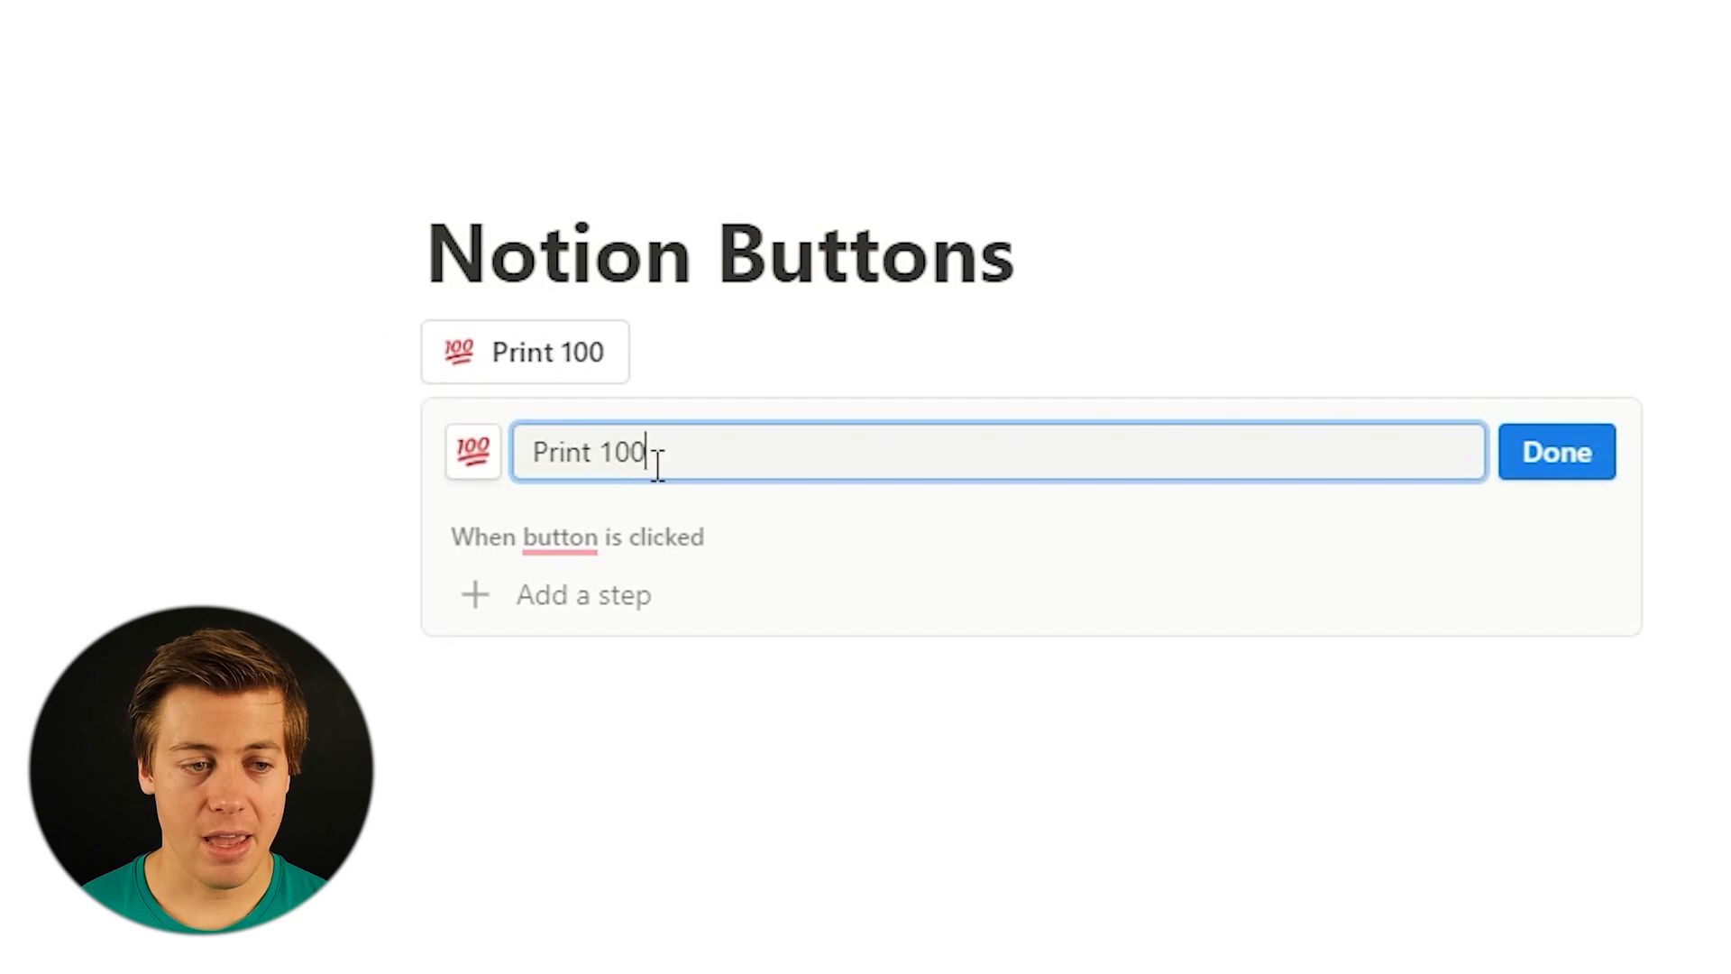
pyautogui.click(1593, 455)
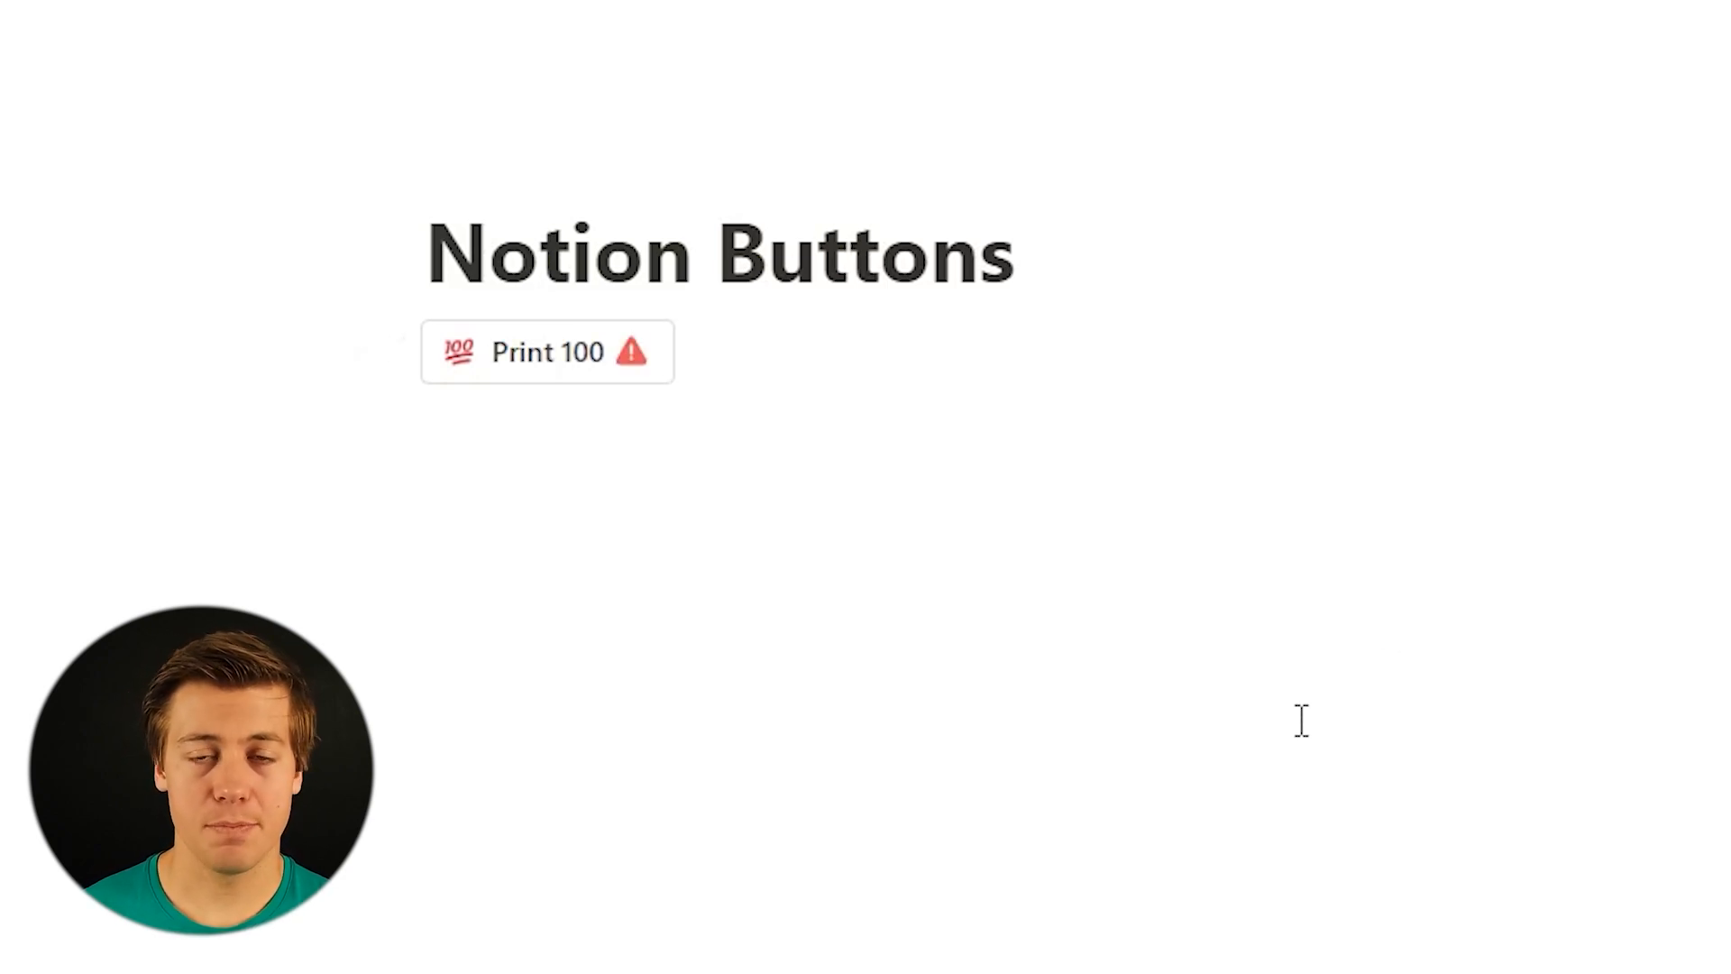
# Give the Print 100 button an Insert blocks step that places the text 100 below the button, and save it.
pyautogui.moveTo(635, 372)
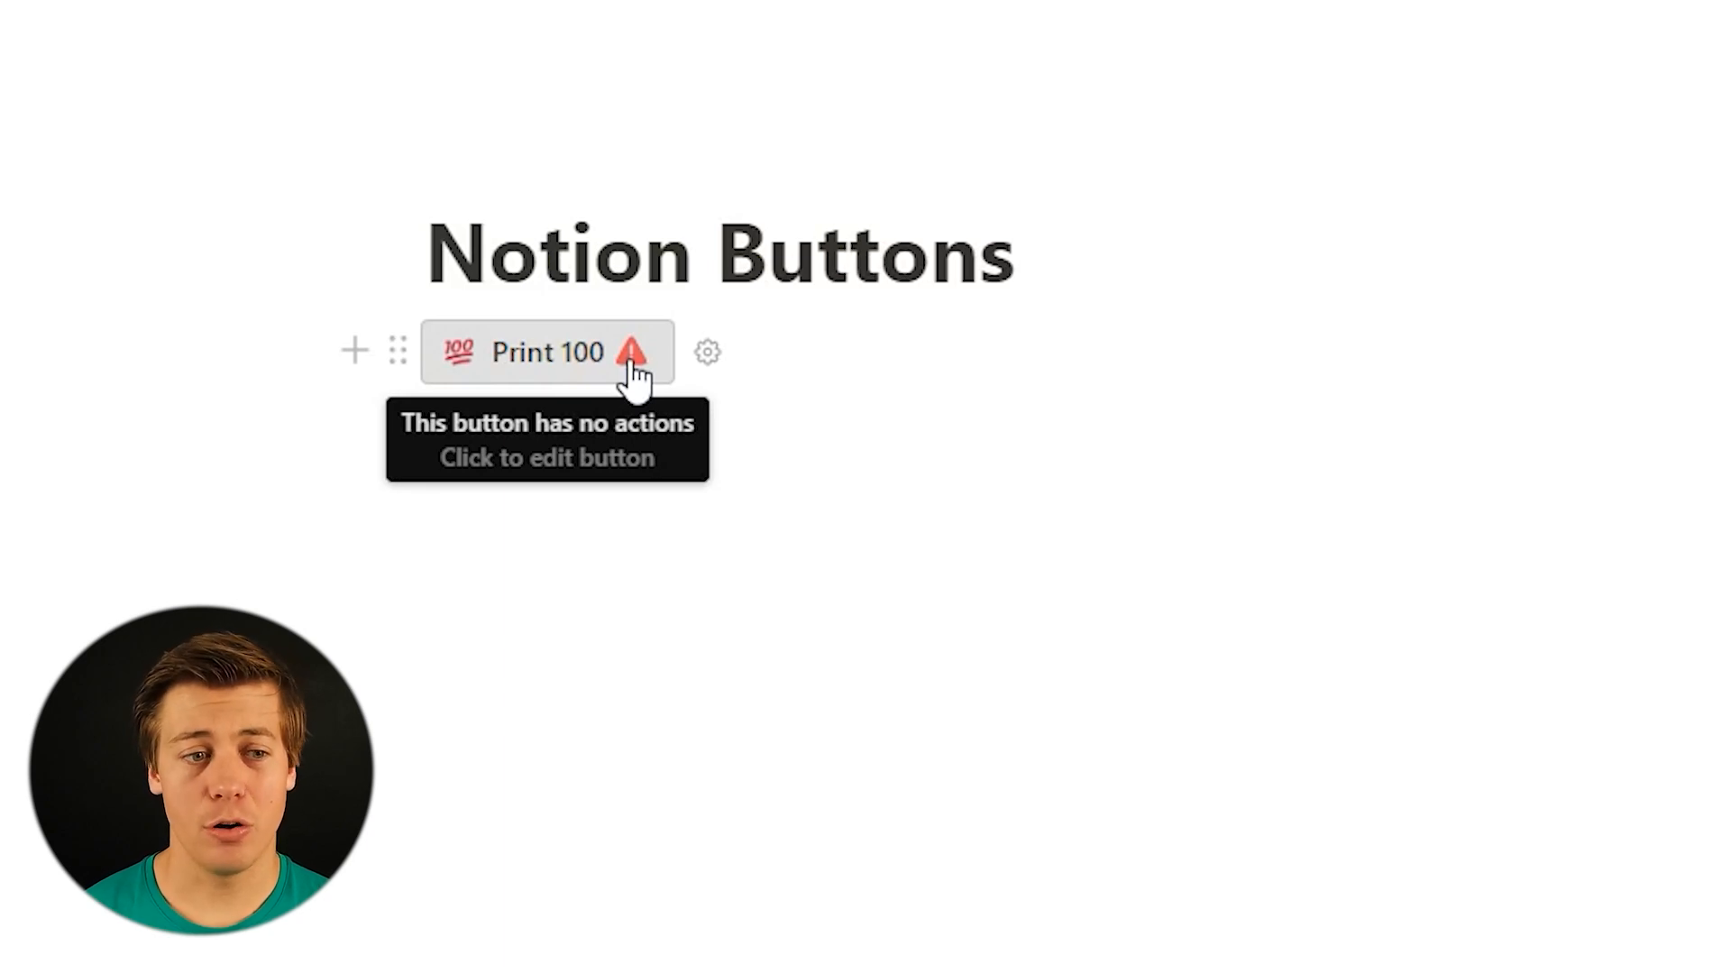
pyautogui.click(713, 363)
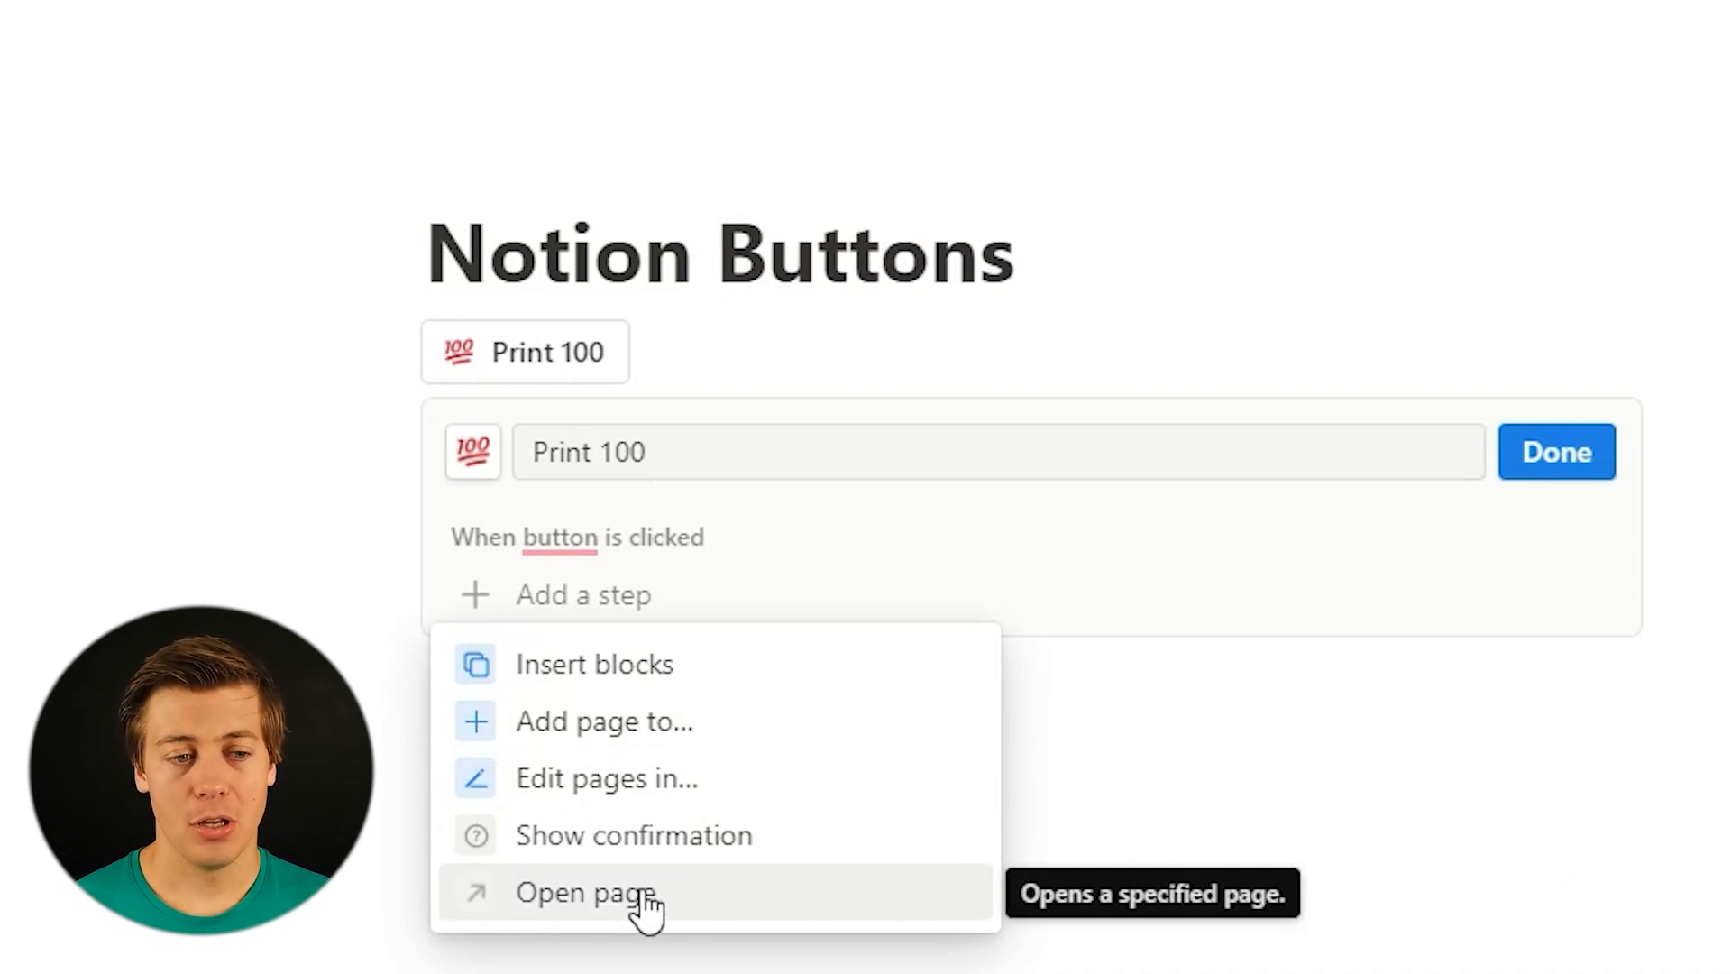
pyautogui.click(592, 693)
pyautogui.click(599, 697)
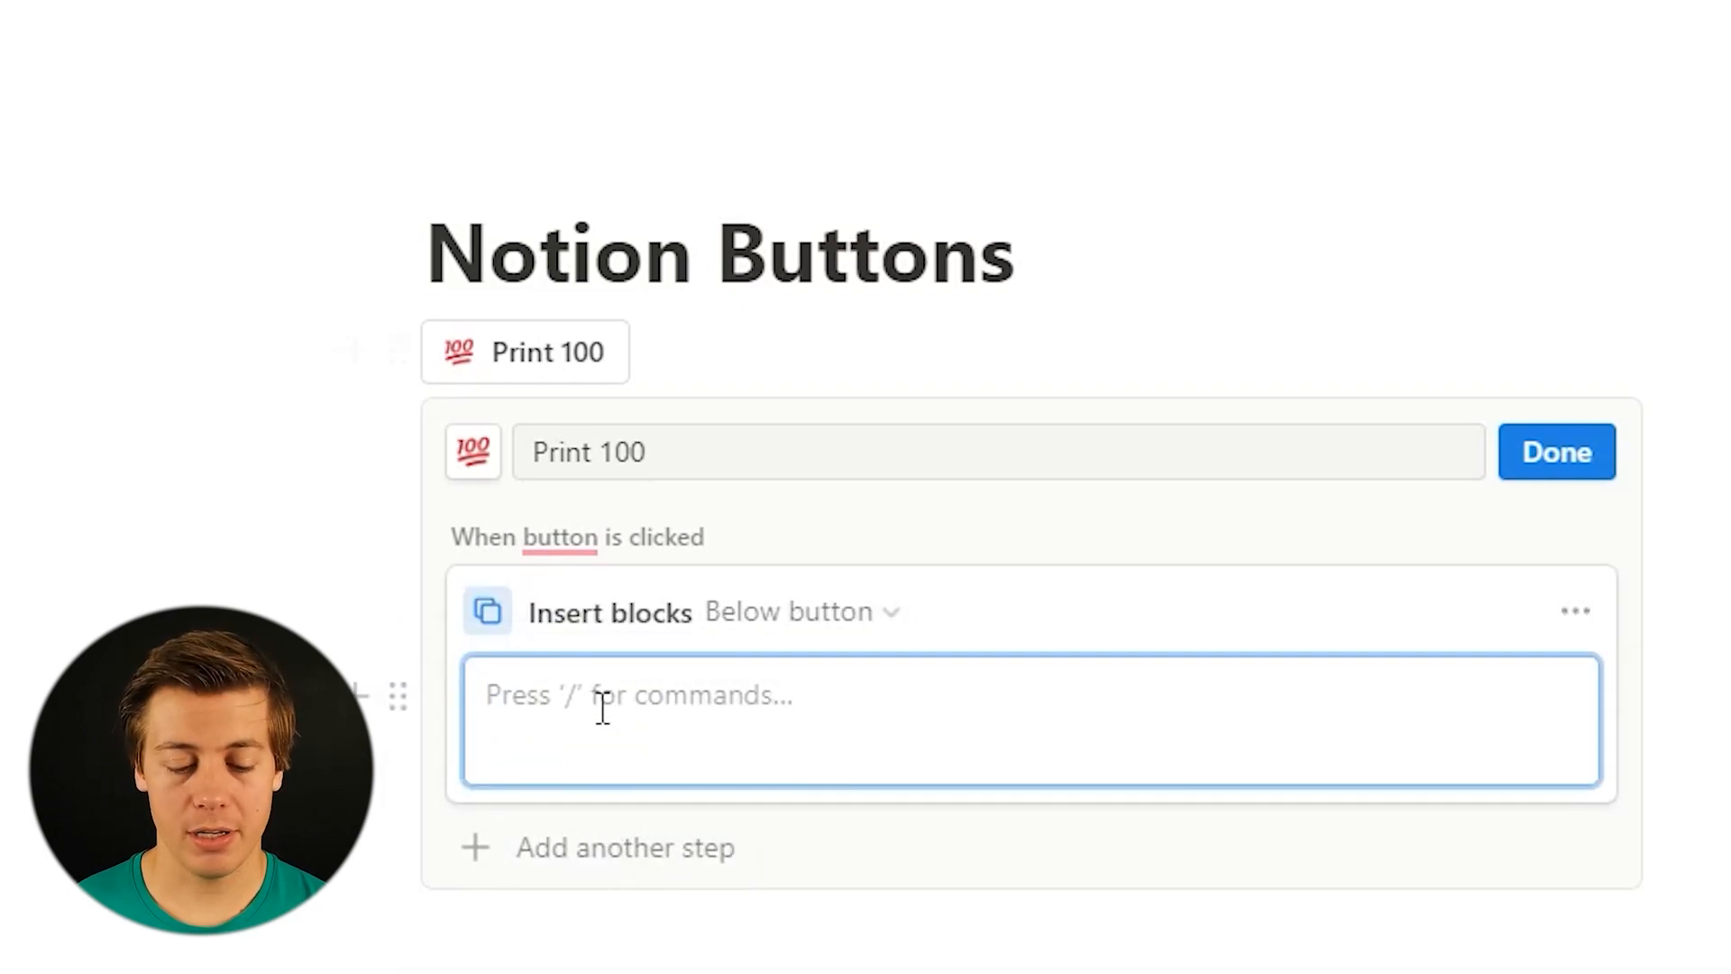
pyautogui.write('100')
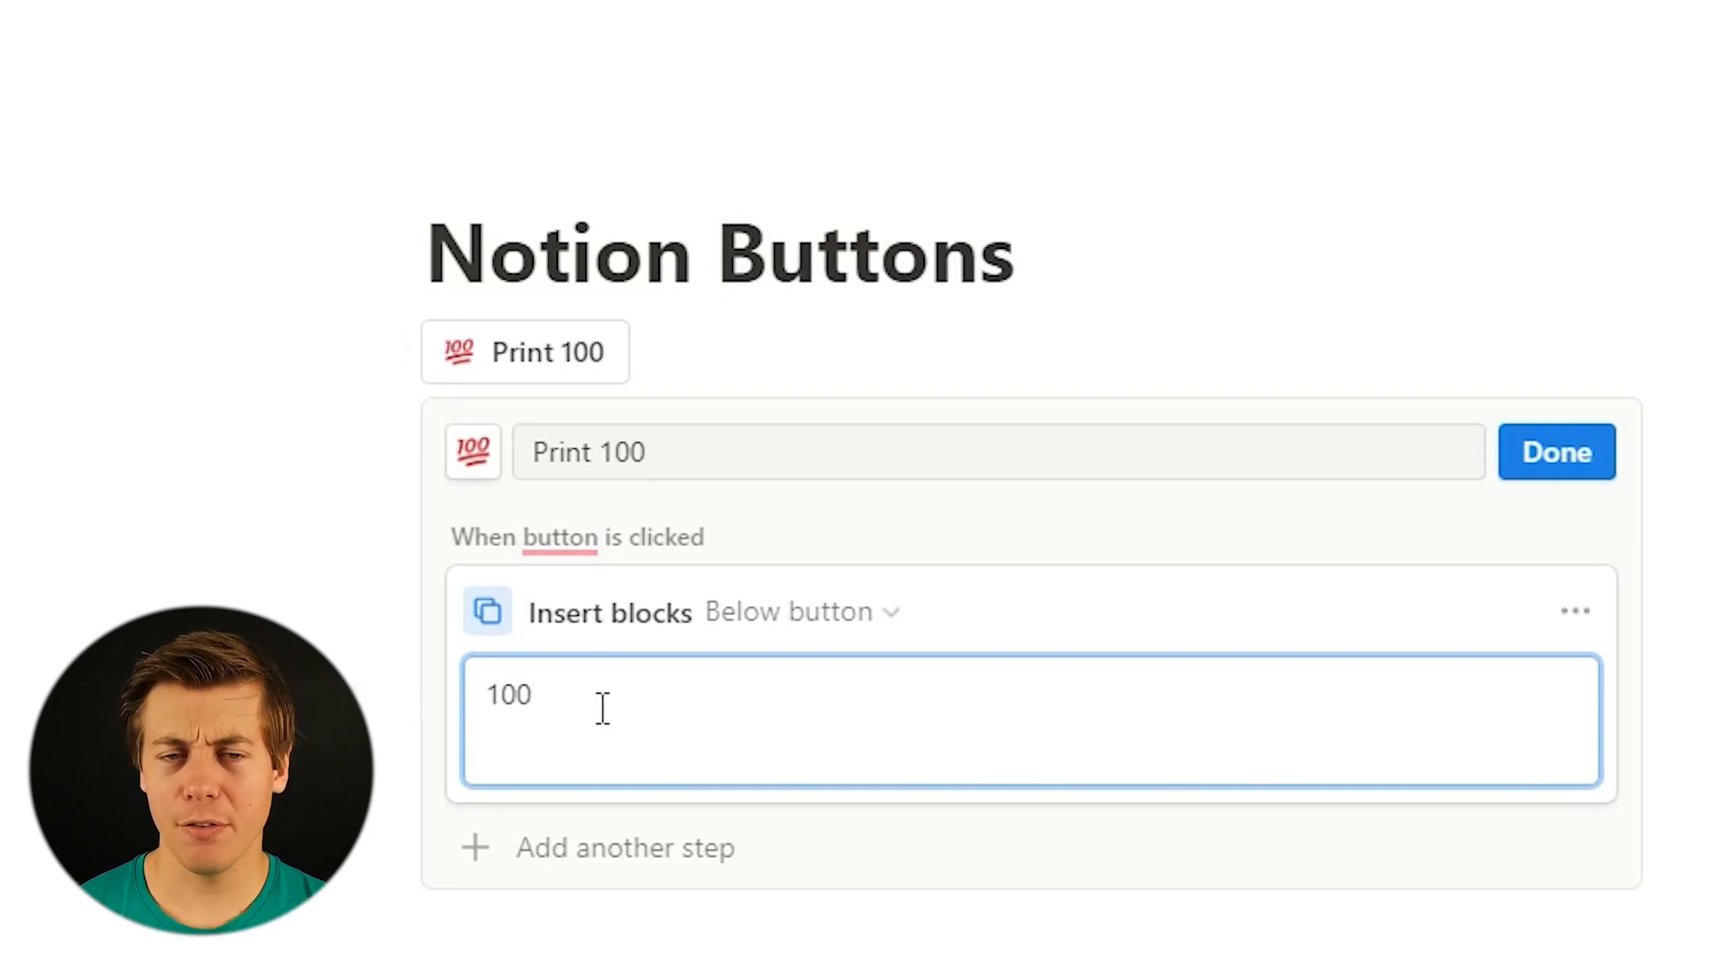
pyautogui.click(779, 620)
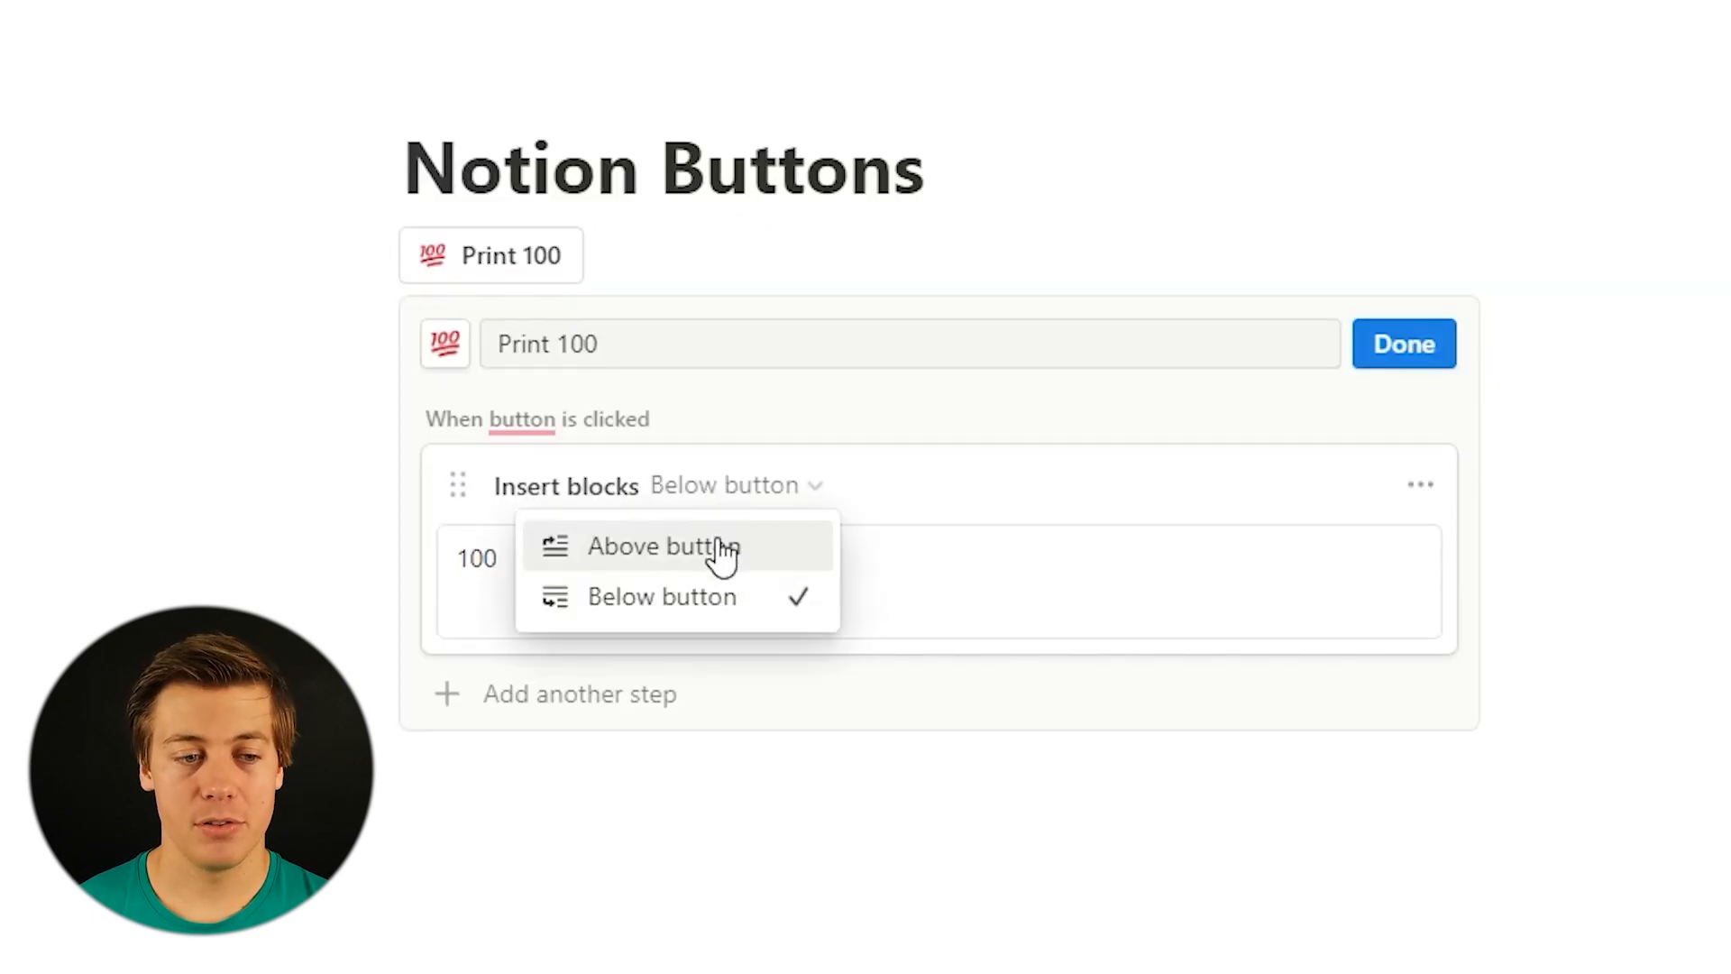
pyautogui.click(1704, 507)
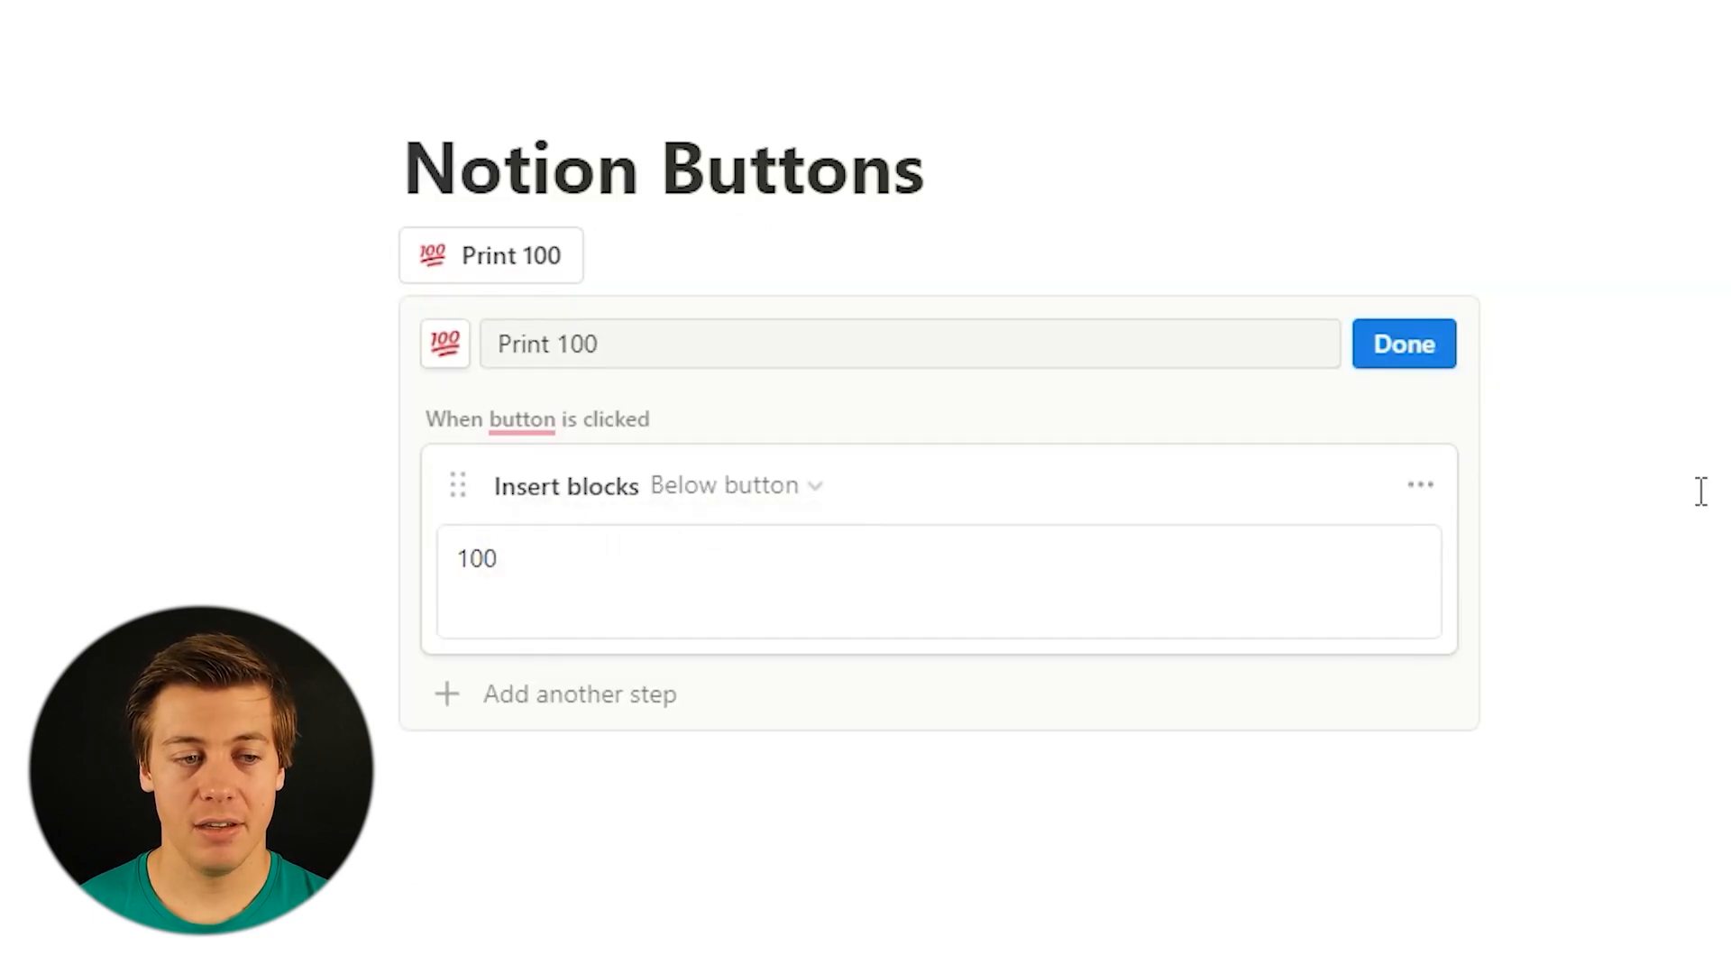
pyautogui.click(1431, 351)
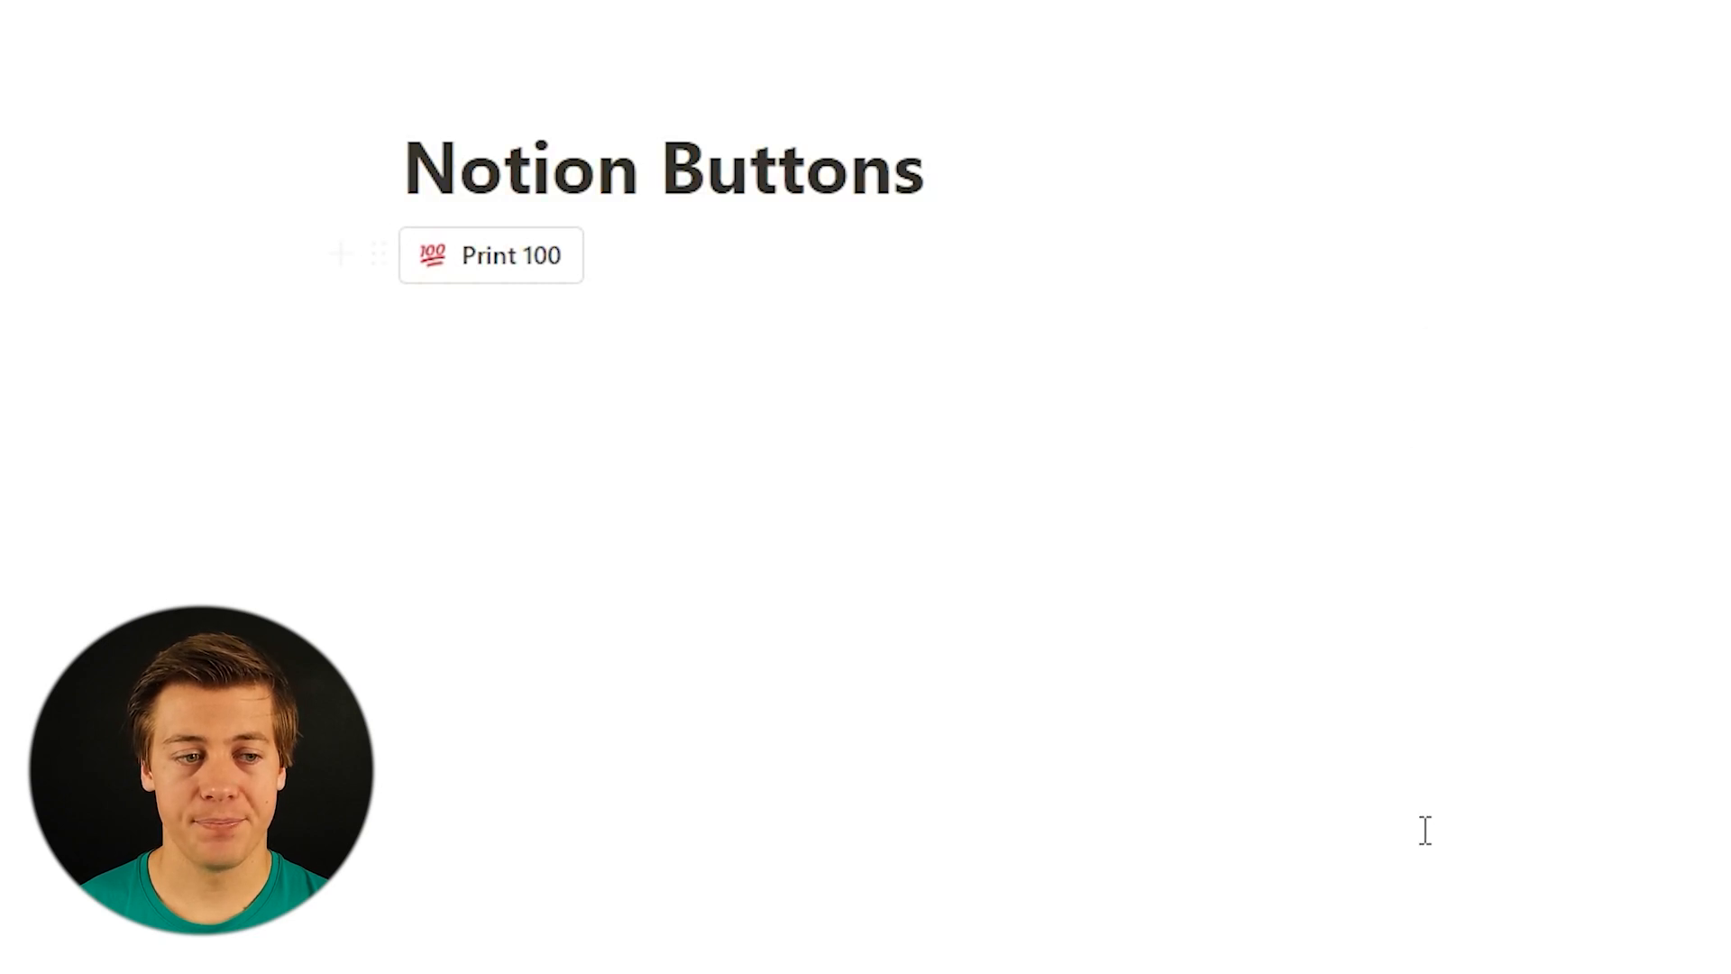
# Test the Print 100 button by running it nine times, and delete all the inserted blocks.
pyautogui.click(523, 275)
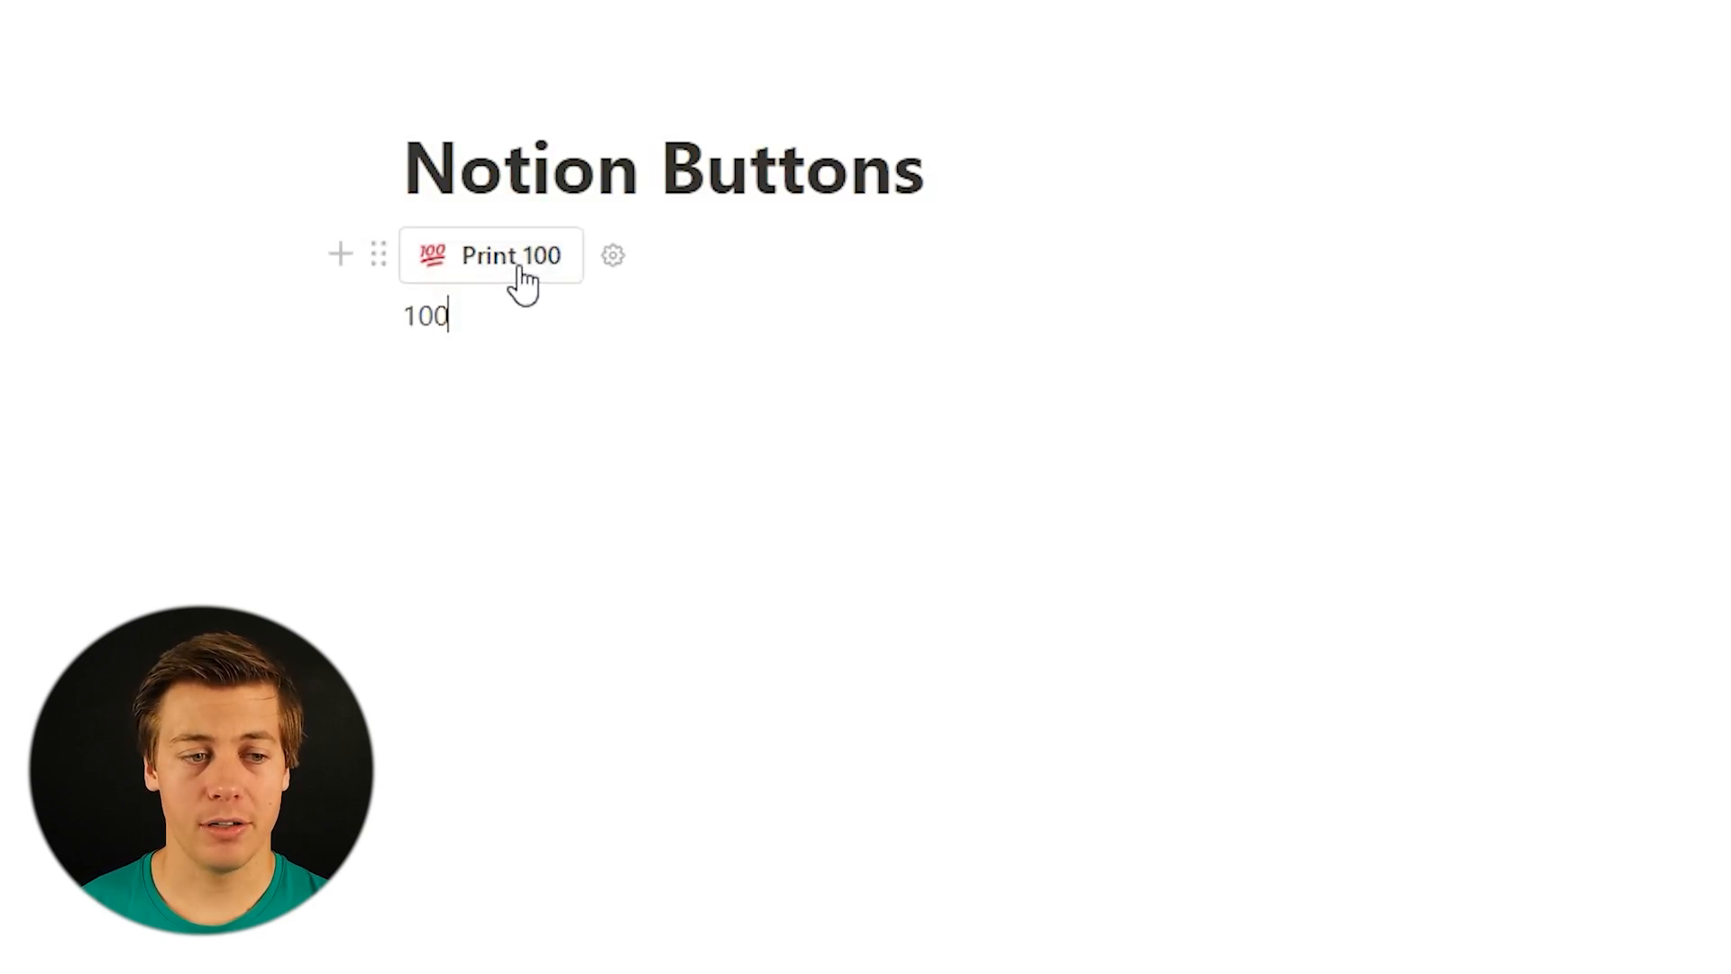
pyautogui.click(502, 276)
pyautogui.click(502, 275)
pyautogui.click(502, 275)
pyautogui.click(502, 275)
pyautogui.click(502, 275)
pyautogui.click(501, 275)
pyautogui.click(501, 275)
pyautogui.click(501, 275)
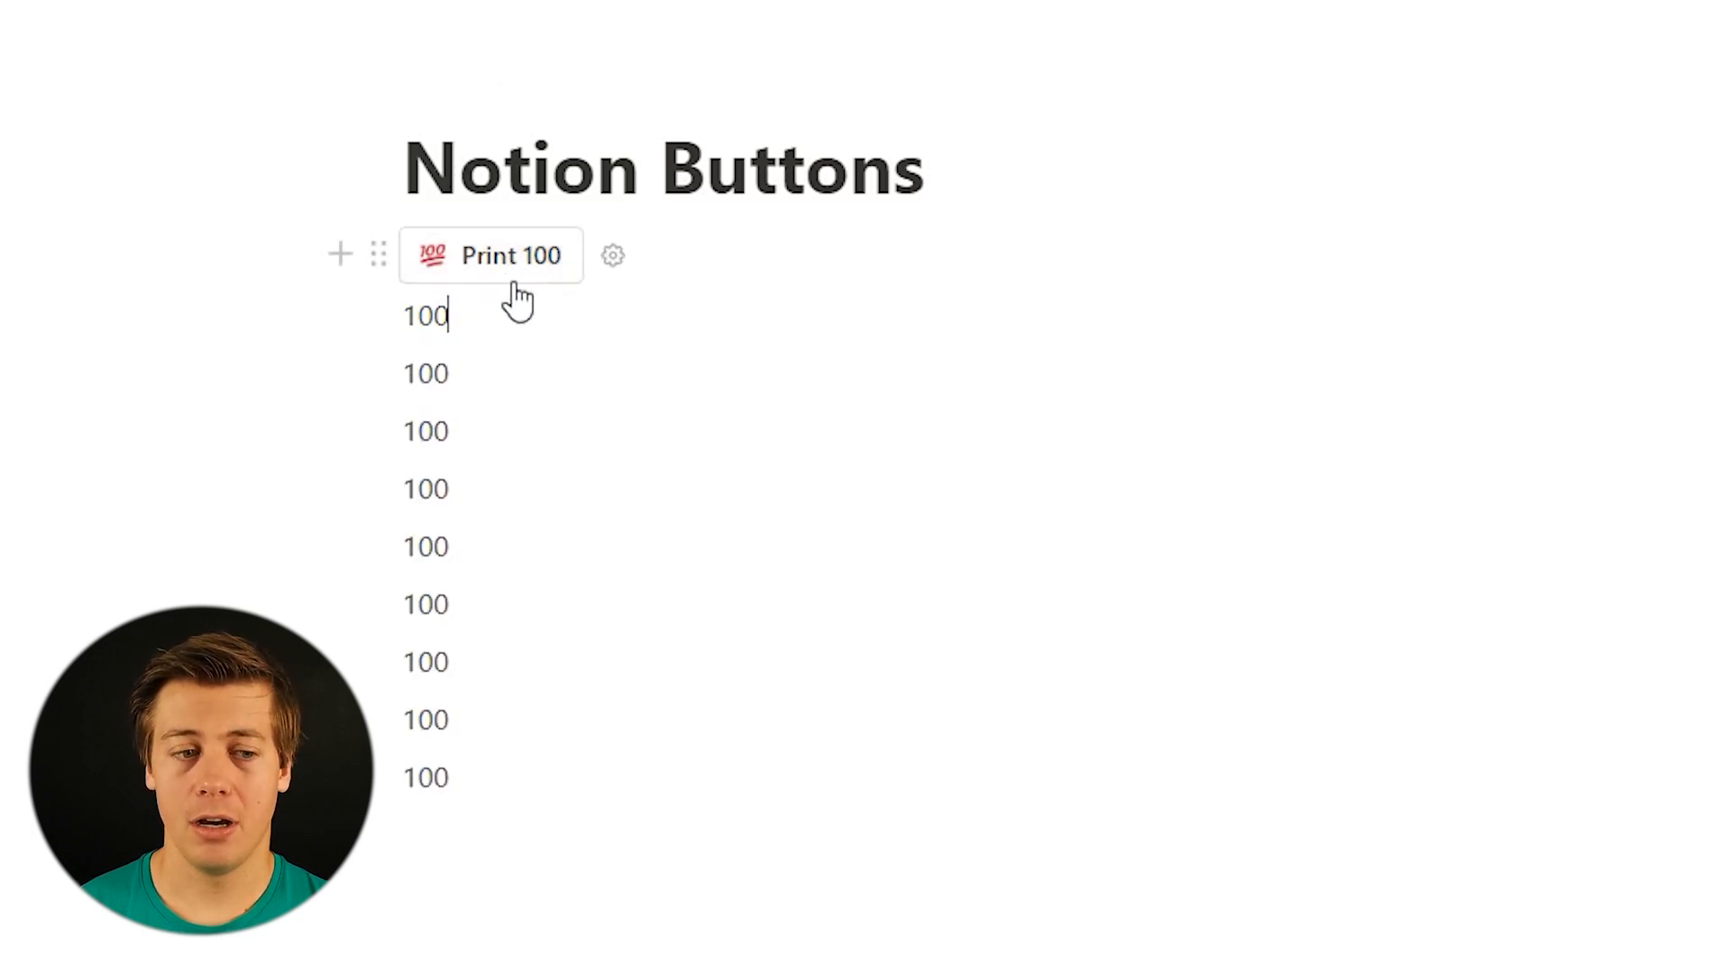
pyautogui.moveTo(1001, 939); pyautogui.dragTo(432, 332)
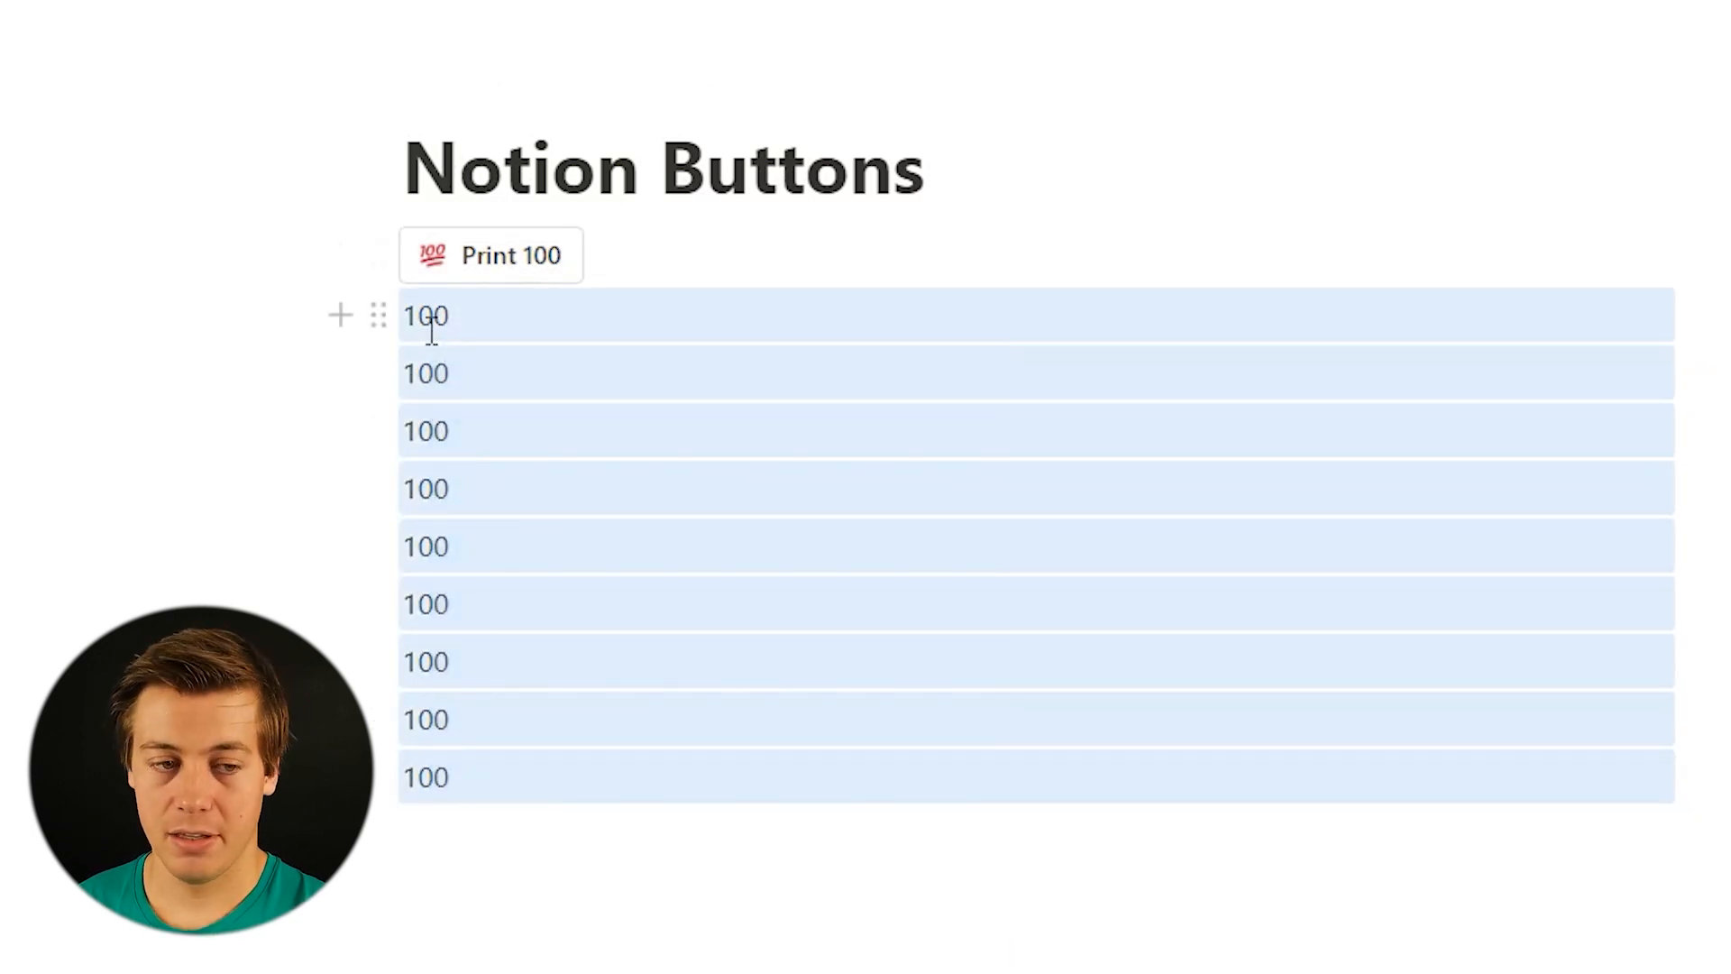
pyautogui.press('BackSpace')
# Change the button's Insert blocks position to Above button and save the configuration.
pyautogui.click(623, 256)
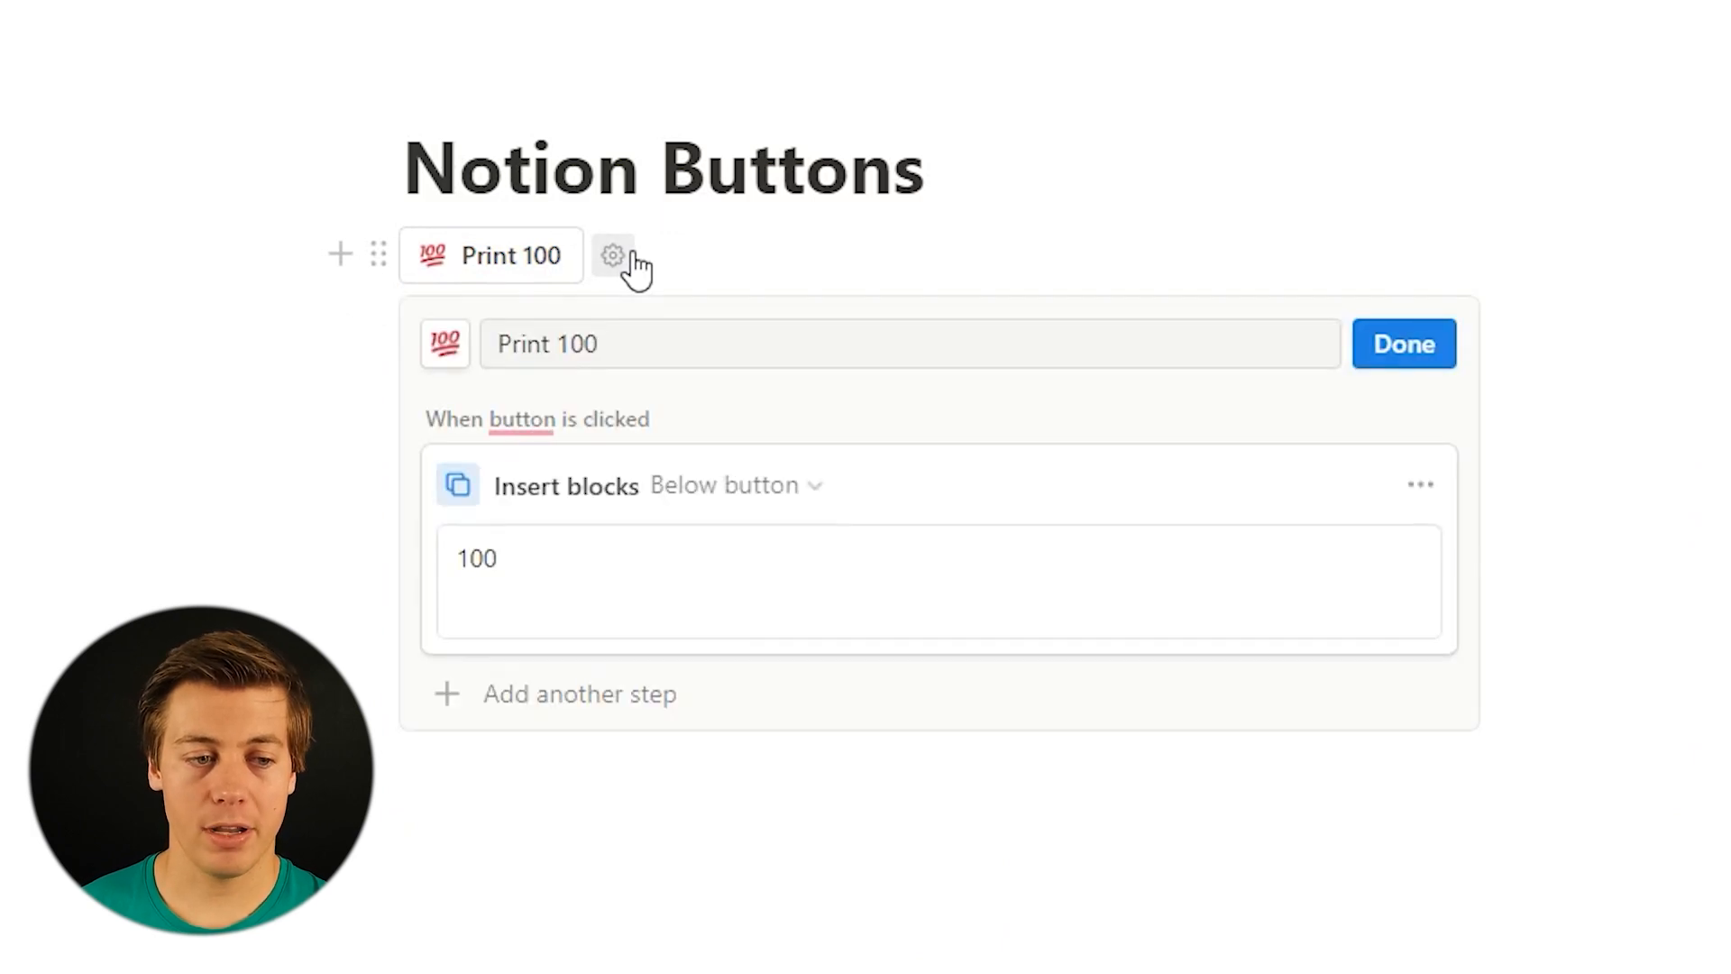
pyautogui.click(720, 505)
pyautogui.click(727, 557)
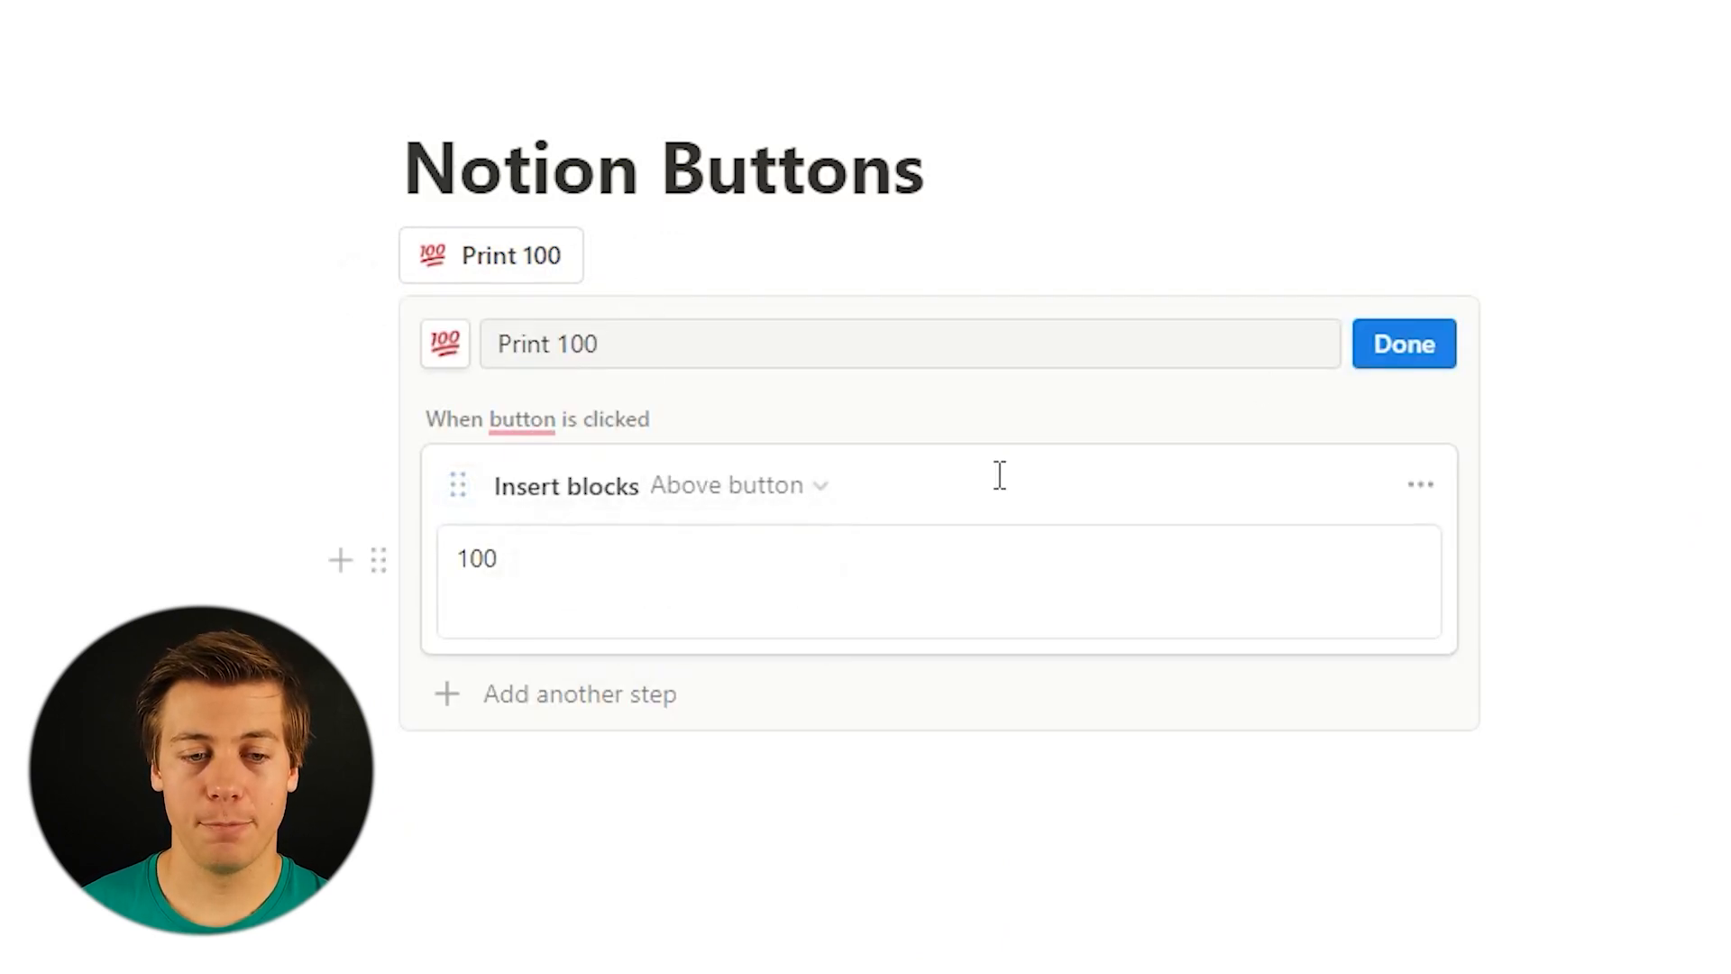
pyautogui.click(1391, 352)
# Run the Print 100 button five times with the above-button placement, and delete the inserted blocks.
pyautogui.click(559, 266)
pyautogui.click(492, 320)
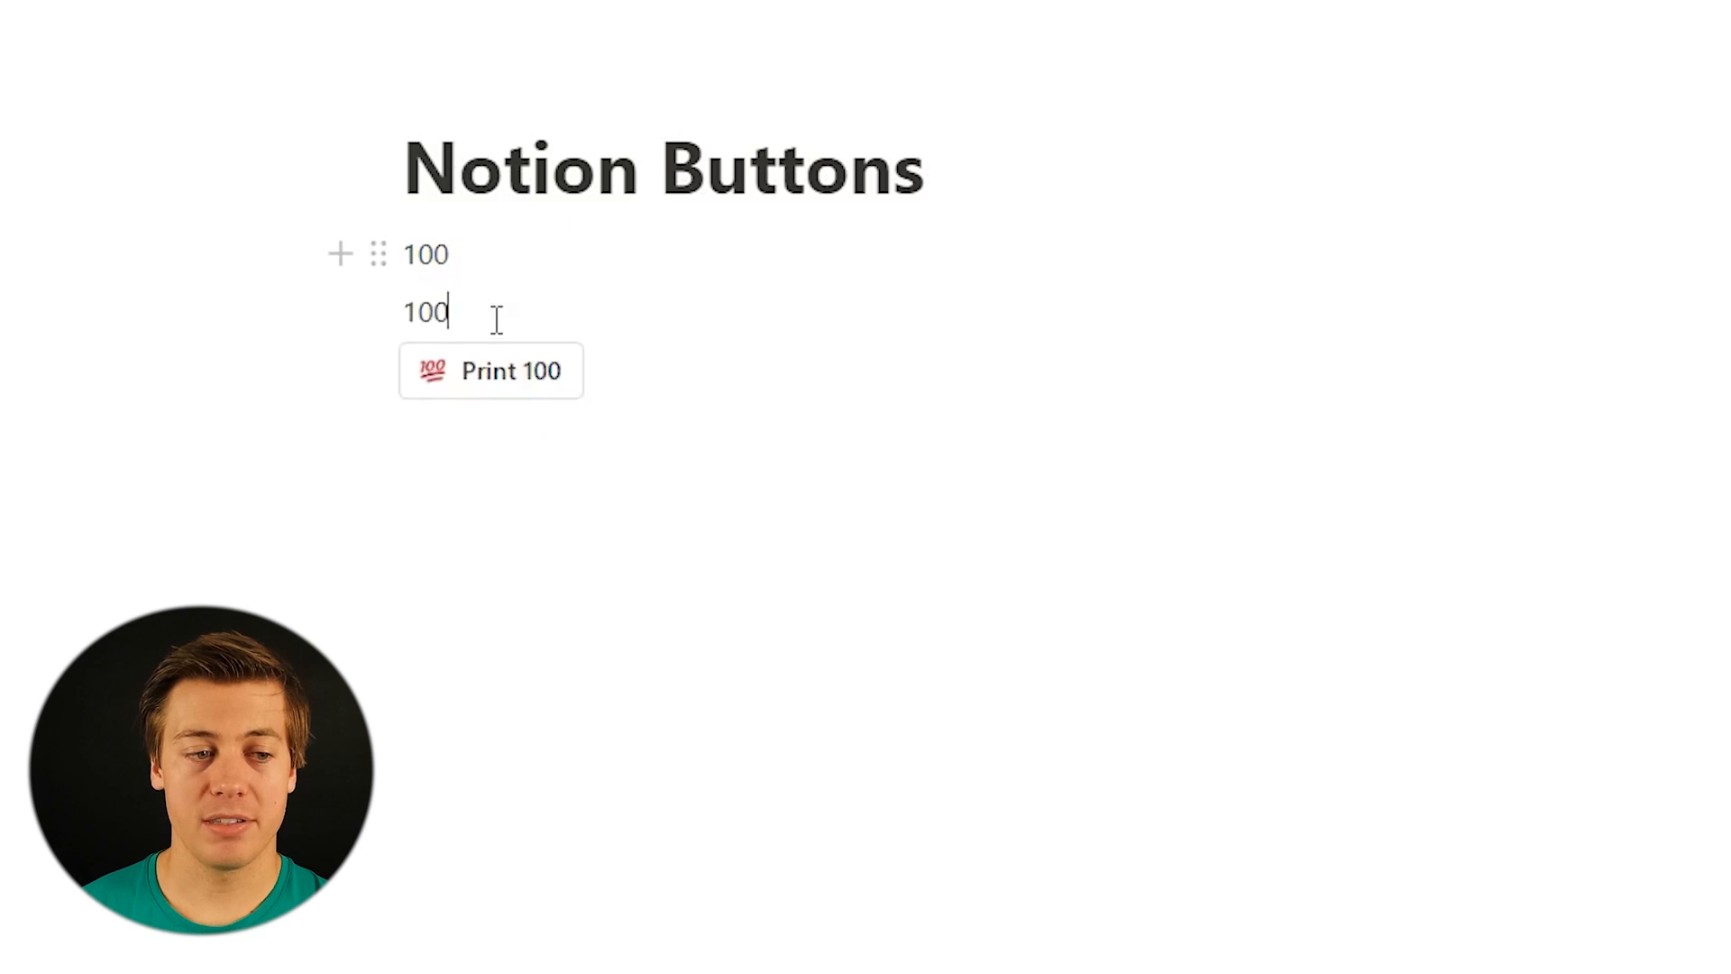
pyautogui.click(507, 383)
pyautogui.click(516, 424)
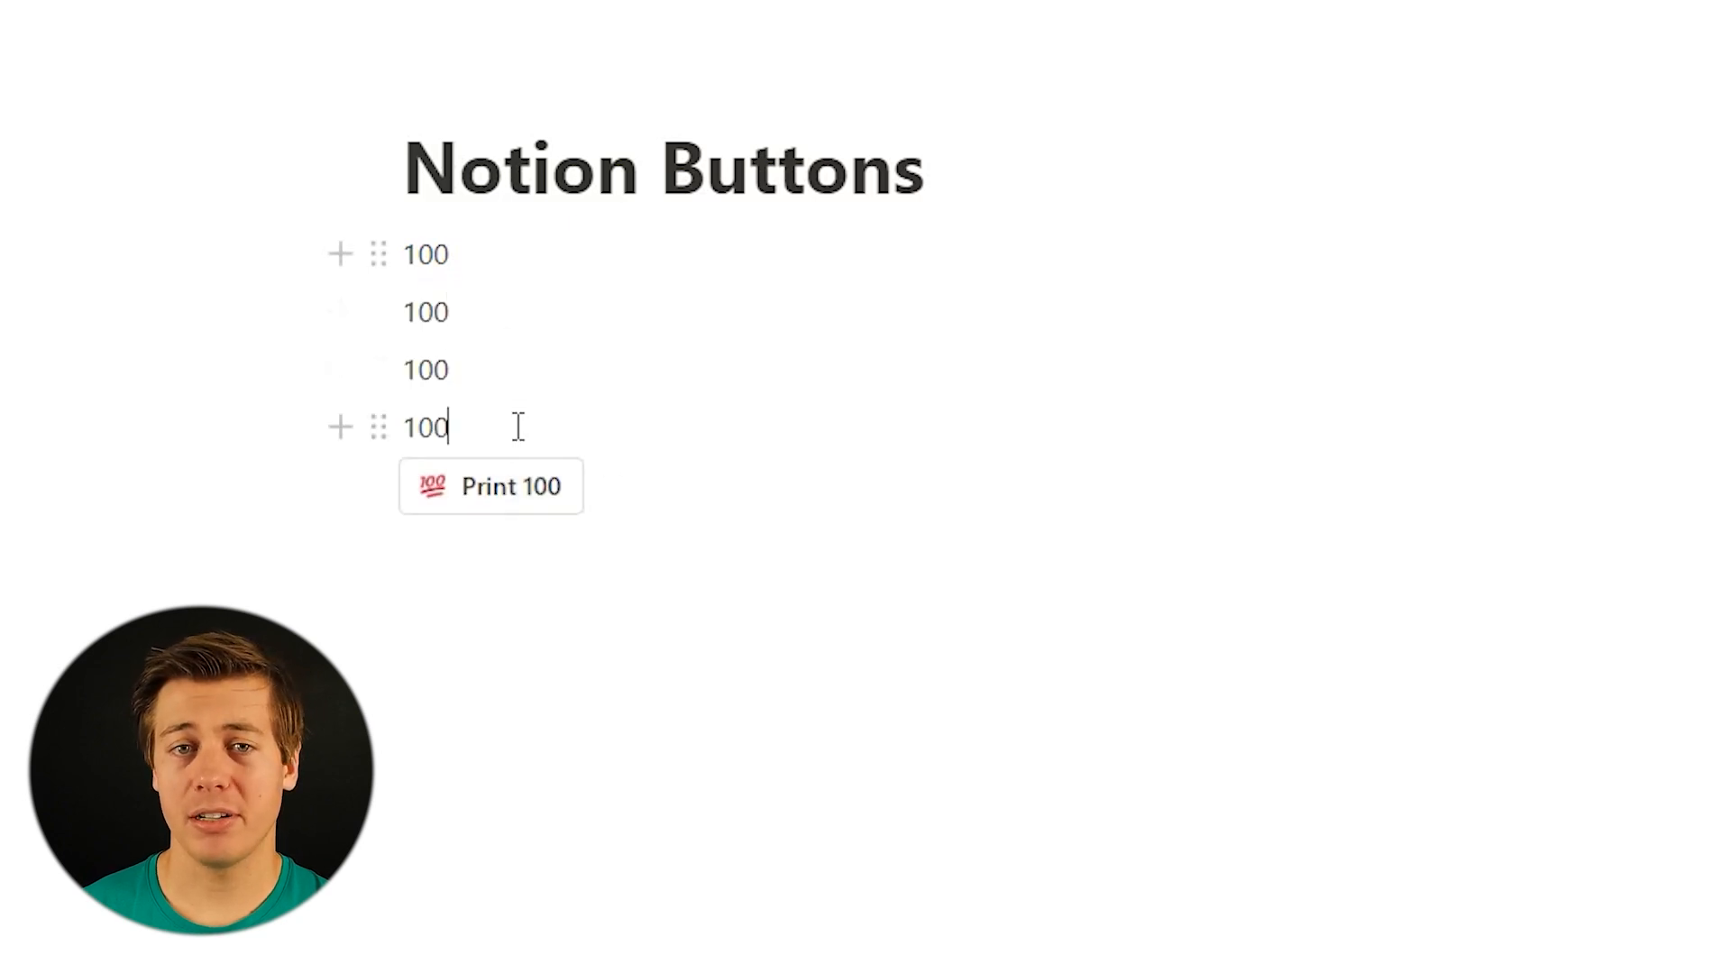
pyautogui.click(514, 487)
pyautogui.moveTo(253, 259); pyautogui.dragTo(682, 483)
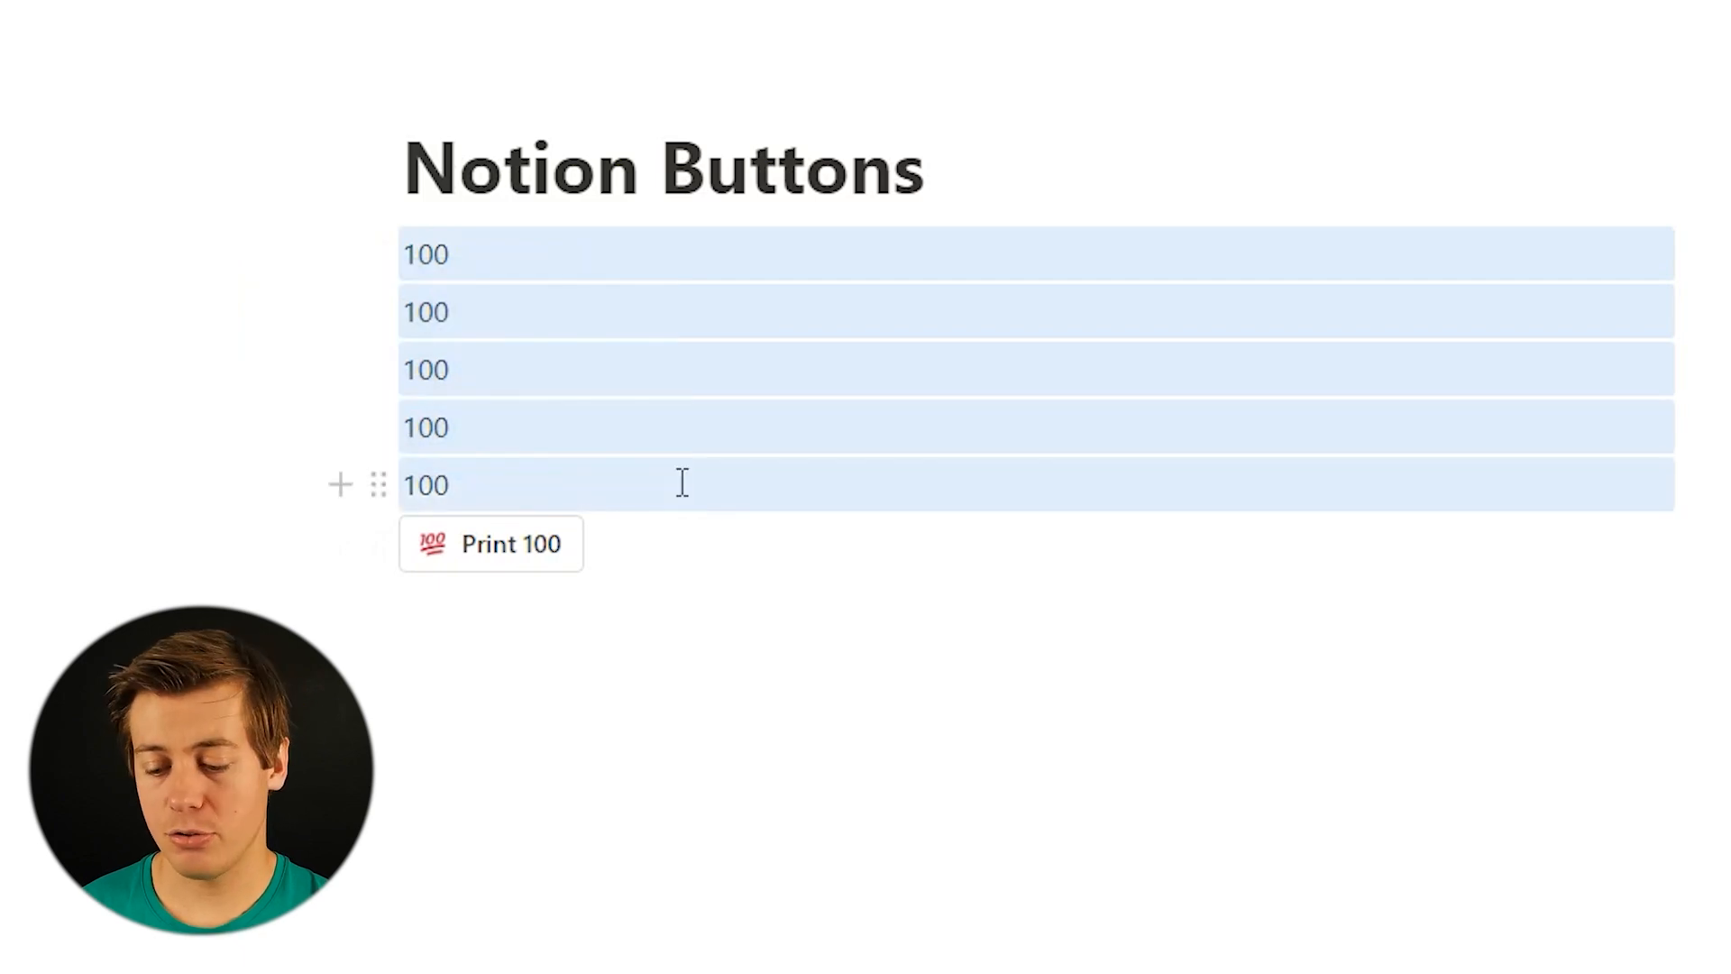
pyautogui.press('Delete')
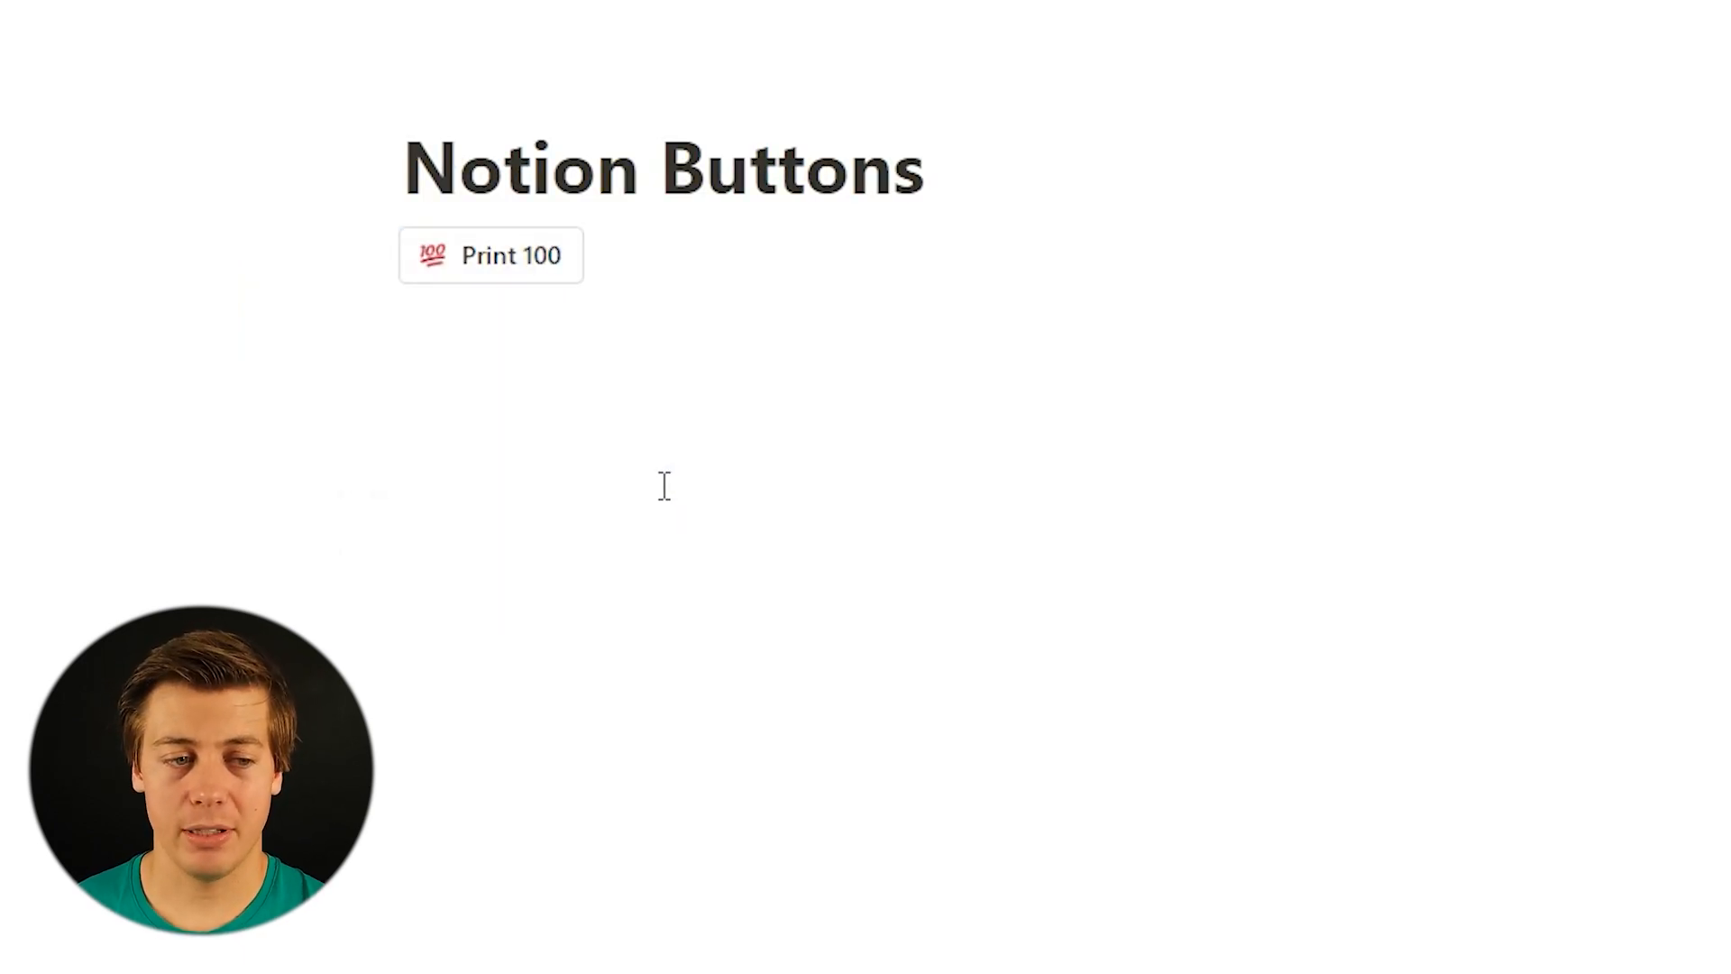
# Set the Print 100 button's Insert blocks position to Below button.
pyautogui.click(613, 261)
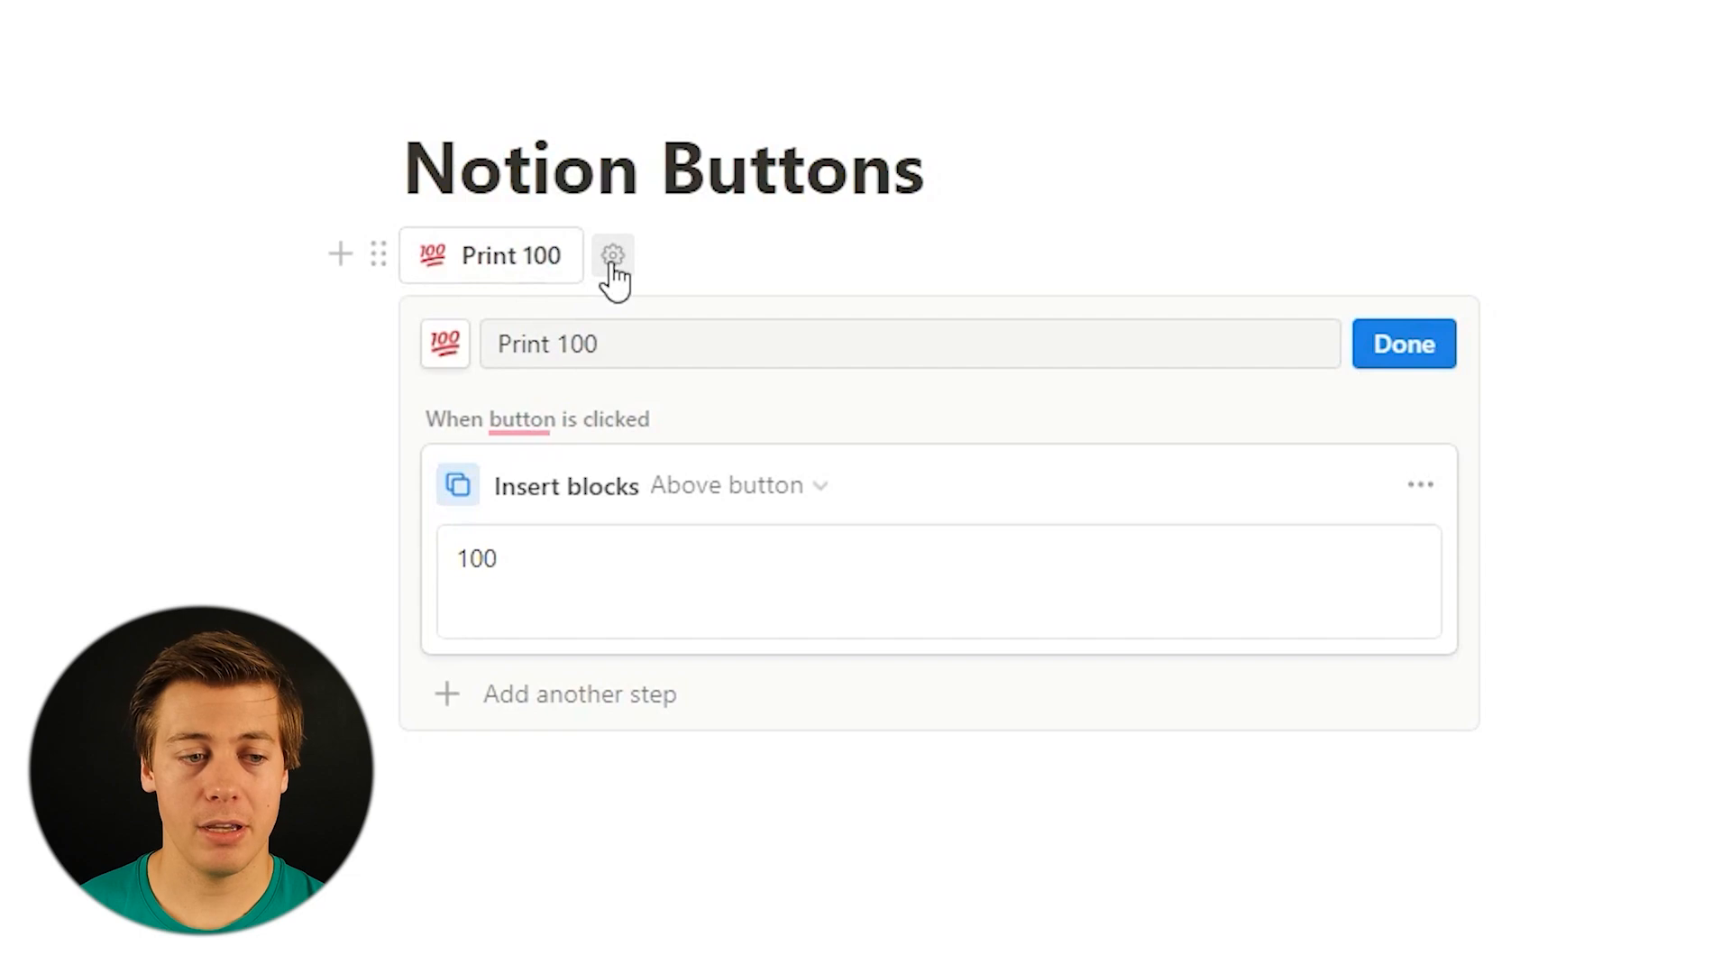
pyautogui.click(793, 485)
pyautogui.click(676, 595)
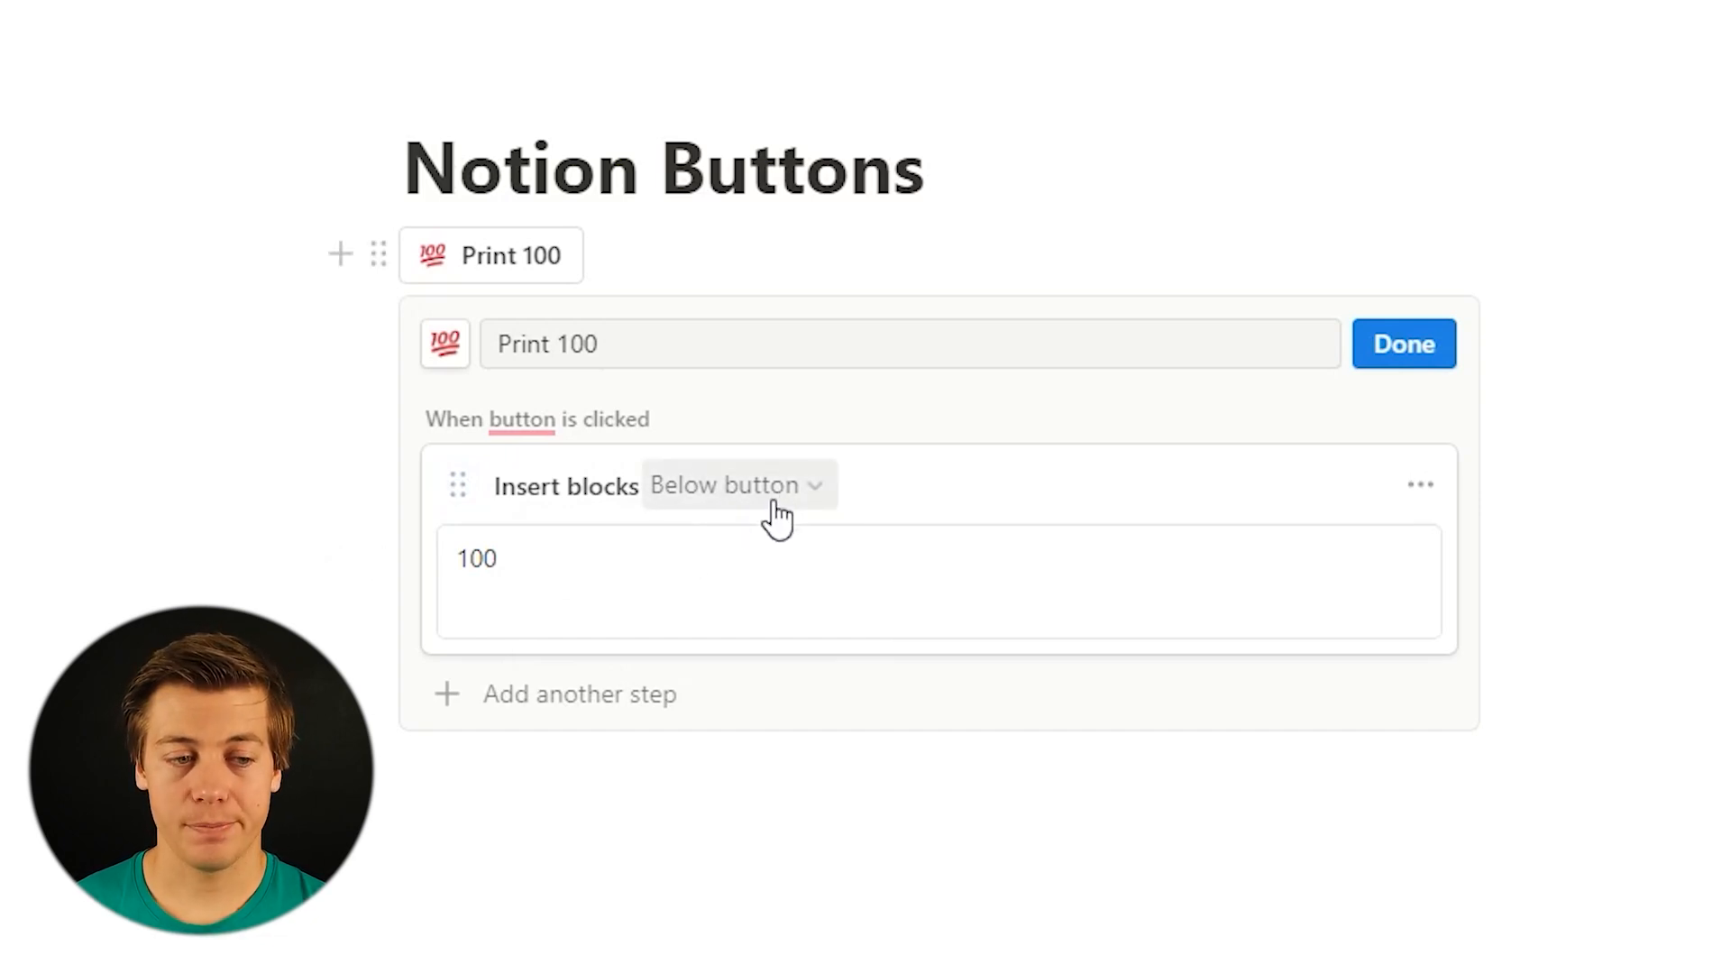
# Add a second Insert blocks step with the text 101, keep its position as Below button, and save the button.
pyautogui.click(482, 699)
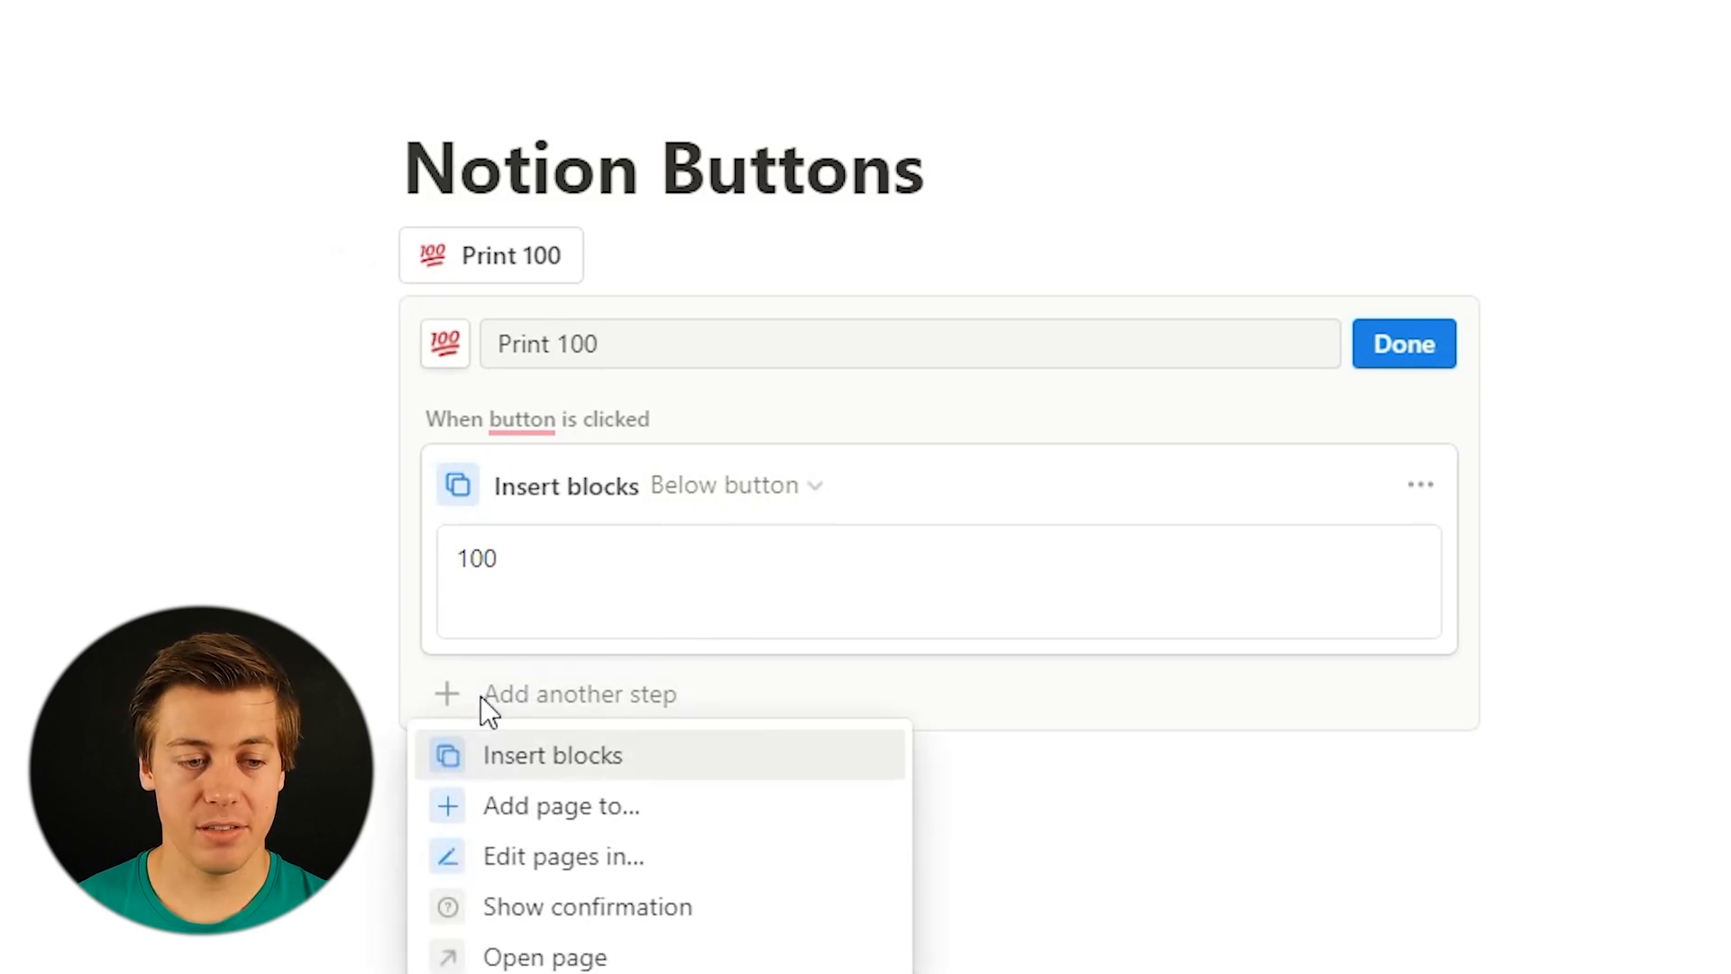
pyautogui.click(588, 760)
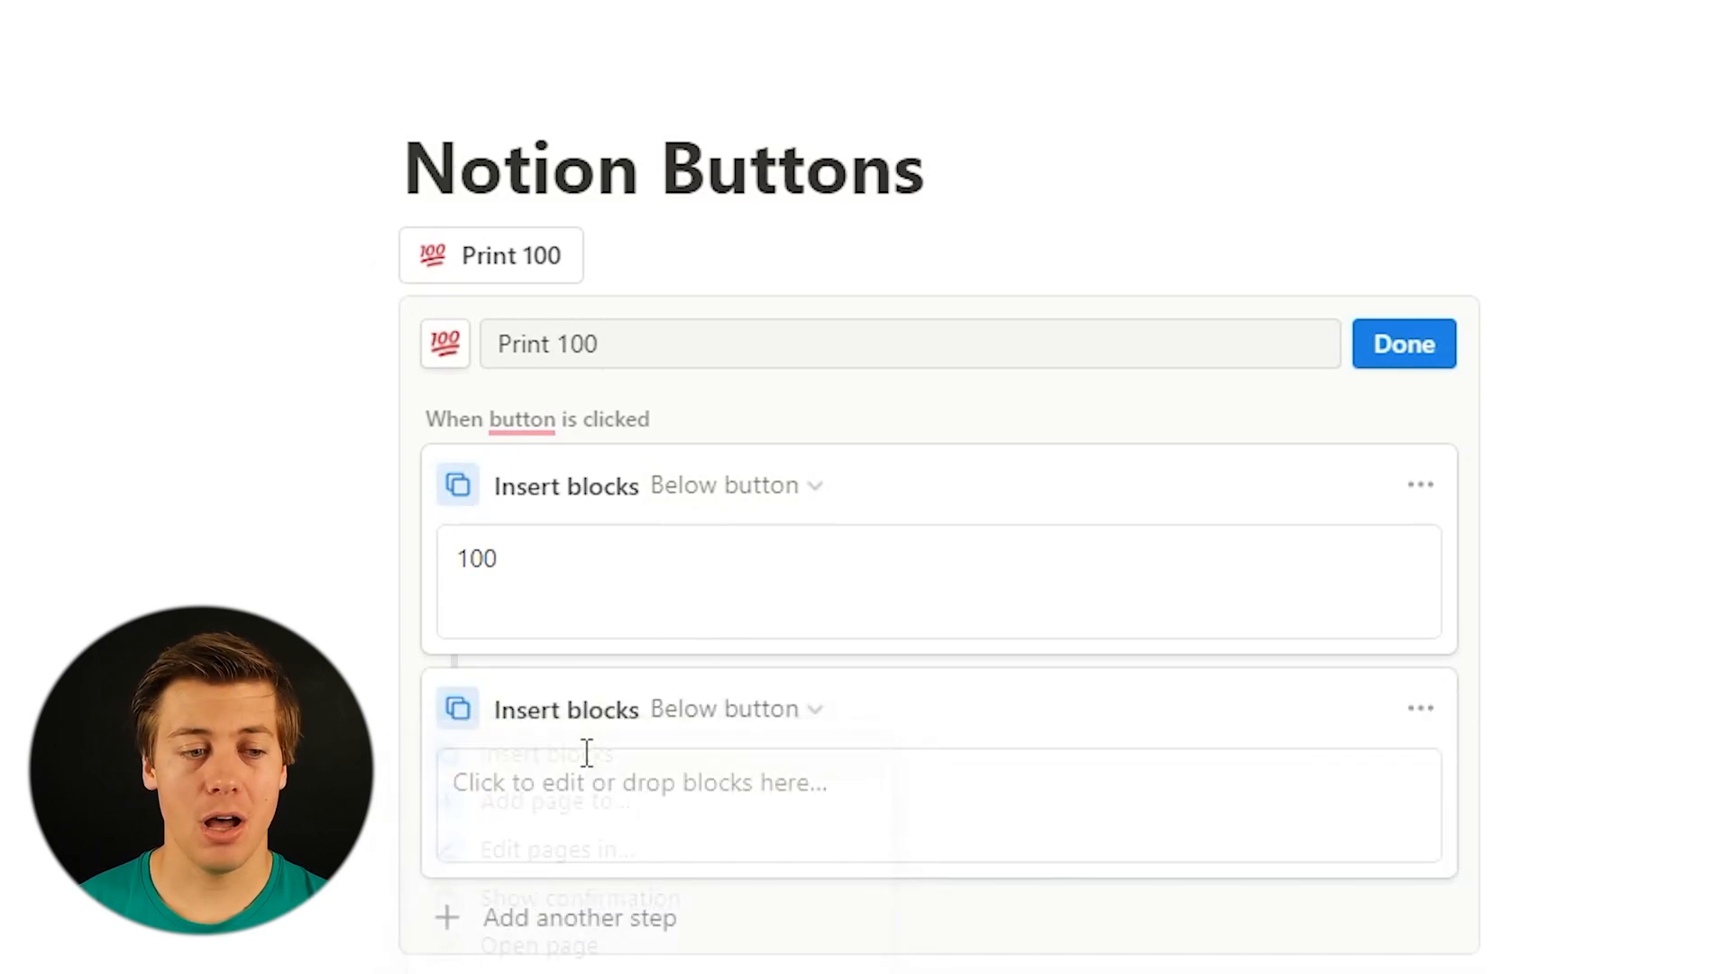
pyautogui.click(586, 795)
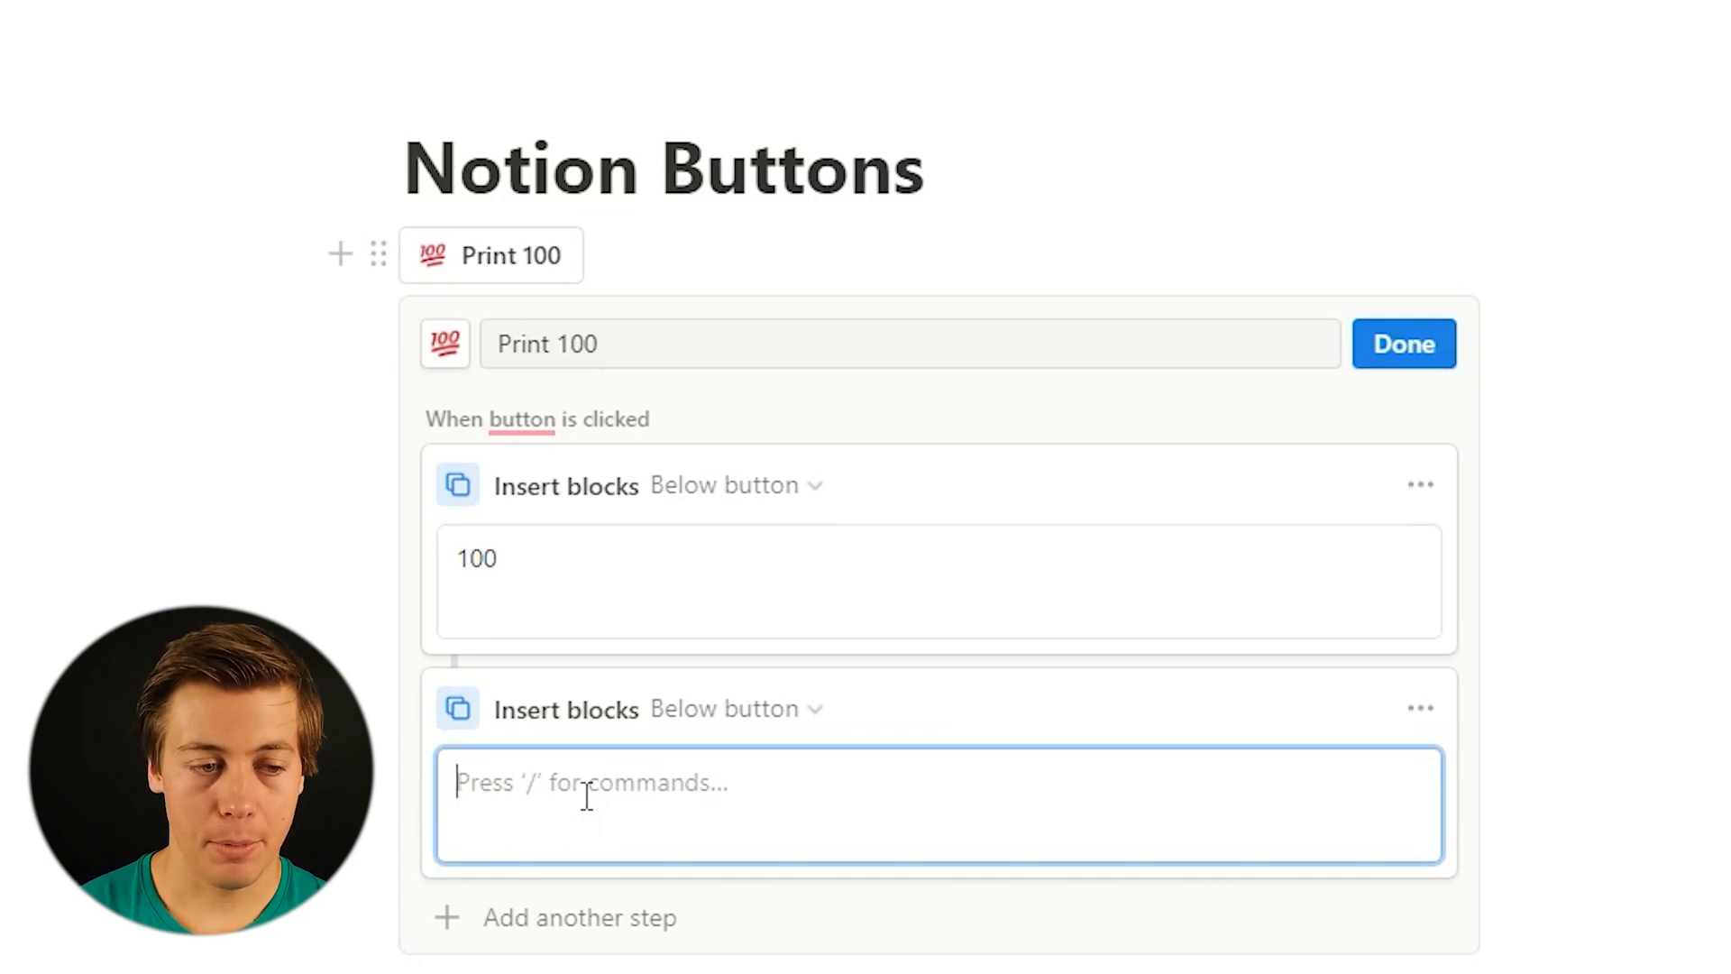
pyautogui.write('101')
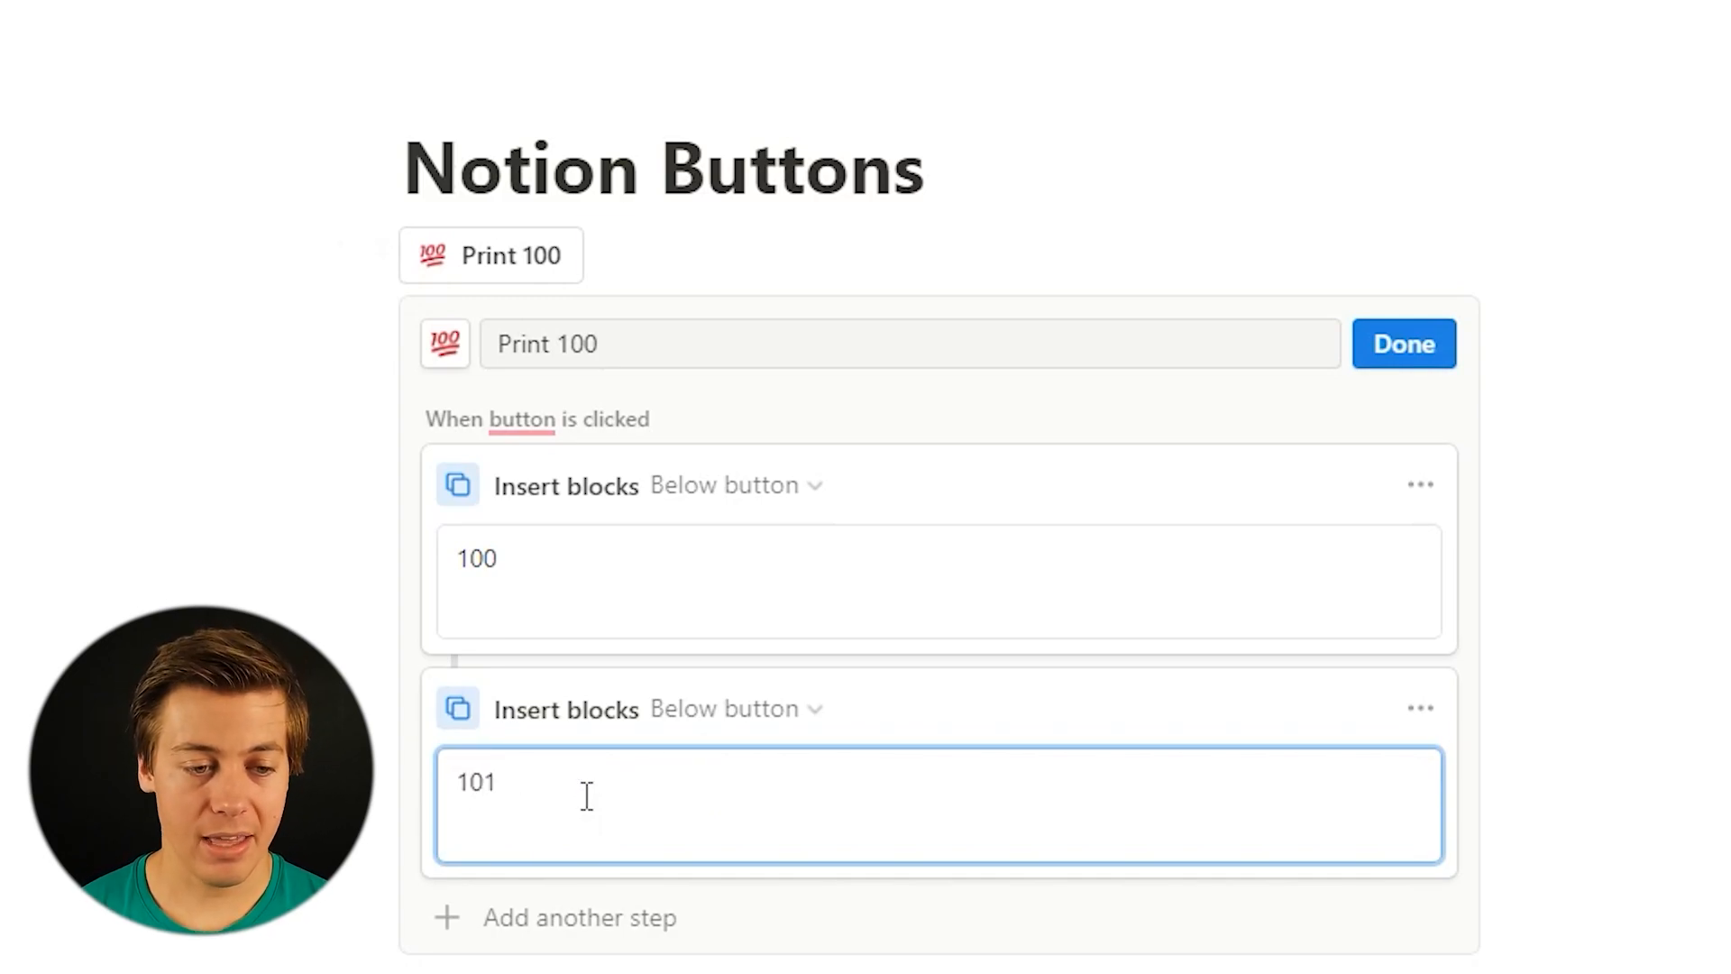
pyautogui.click(766, 709)
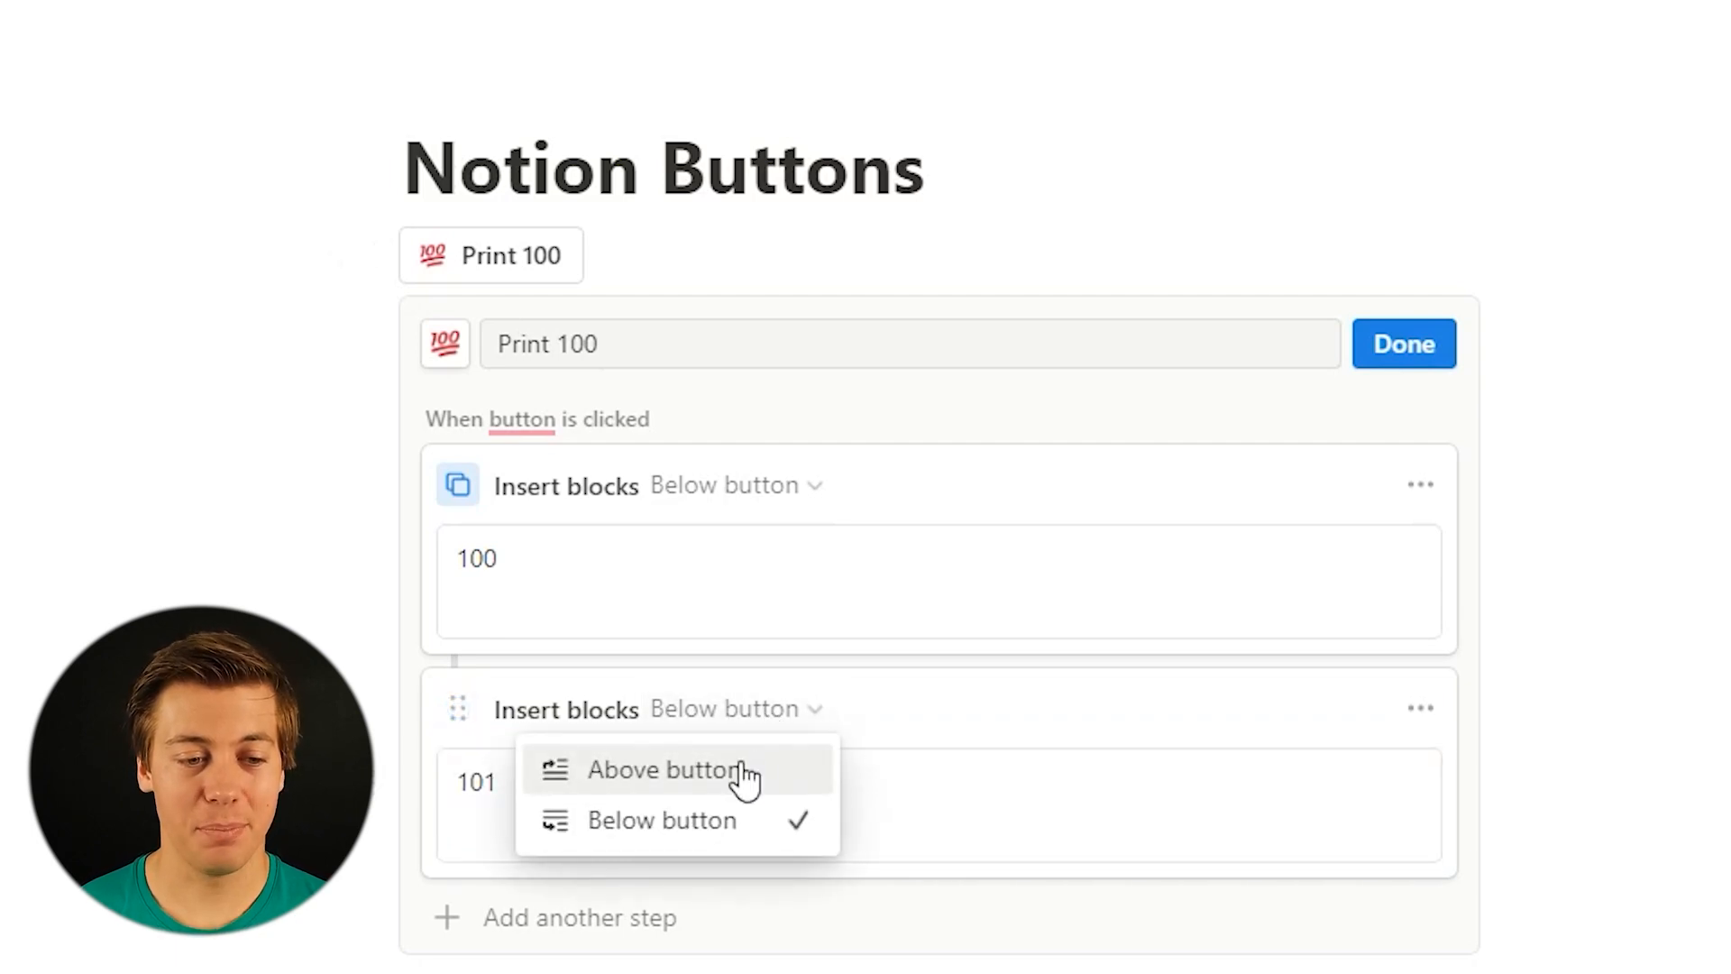
pyautogui.click(1036, 799)
pyautogui.click(930, 795)
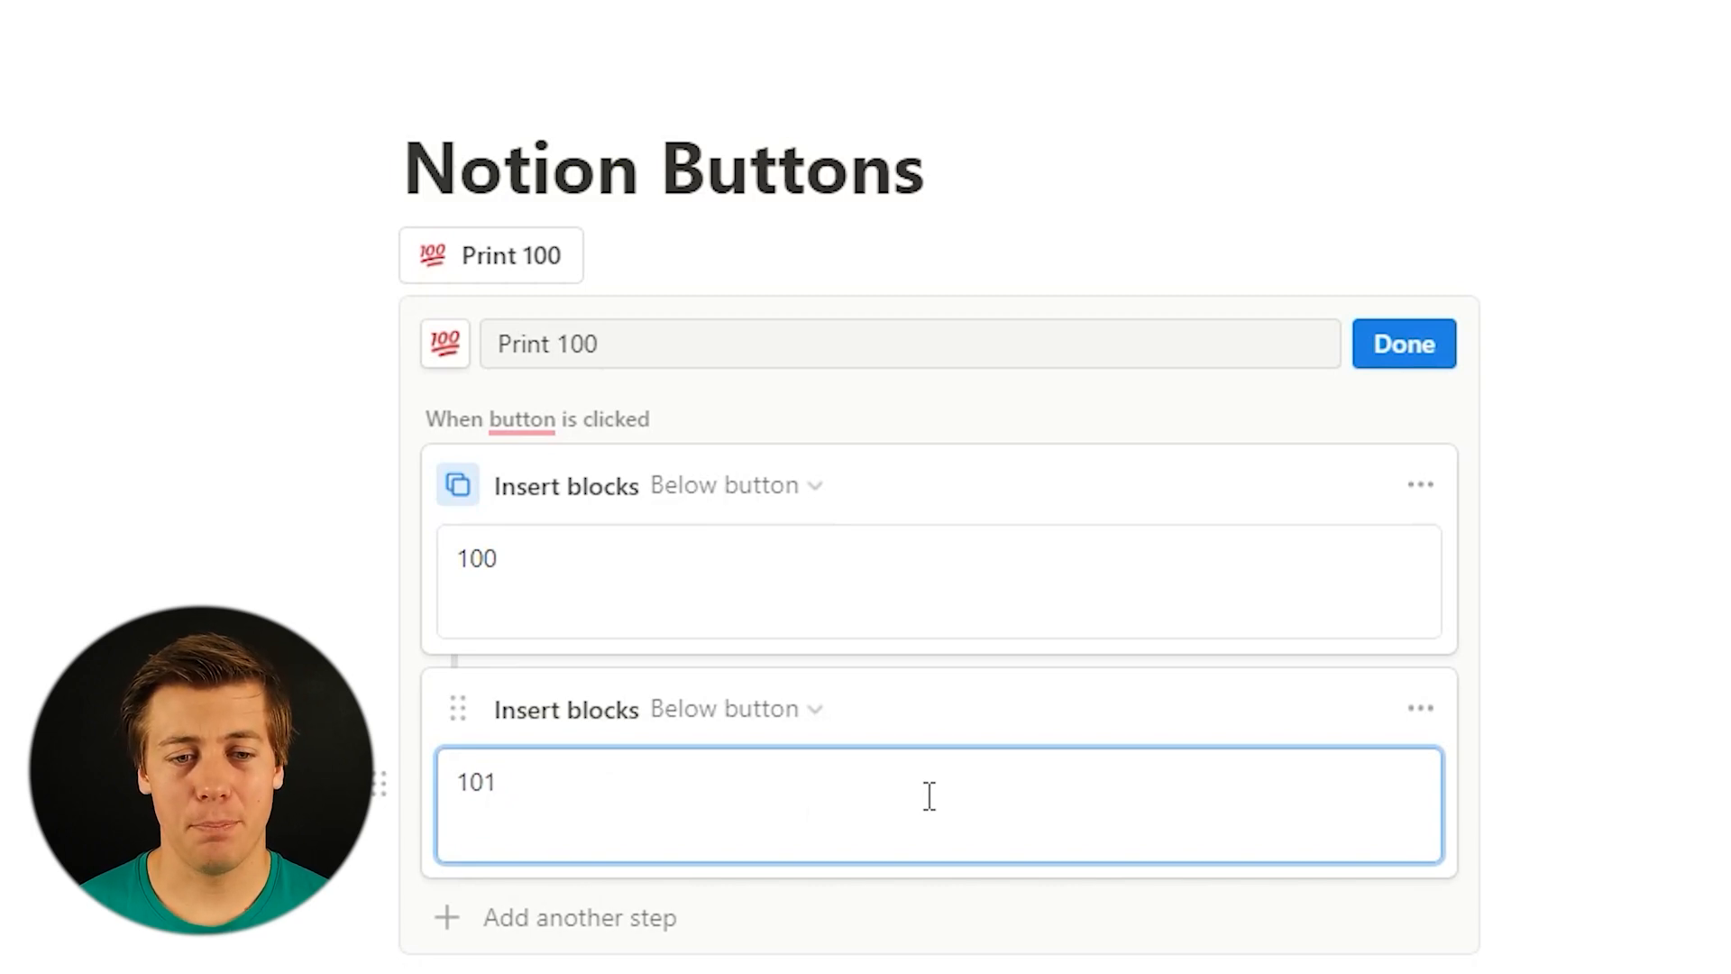
pyautogui.click(1404, 345)
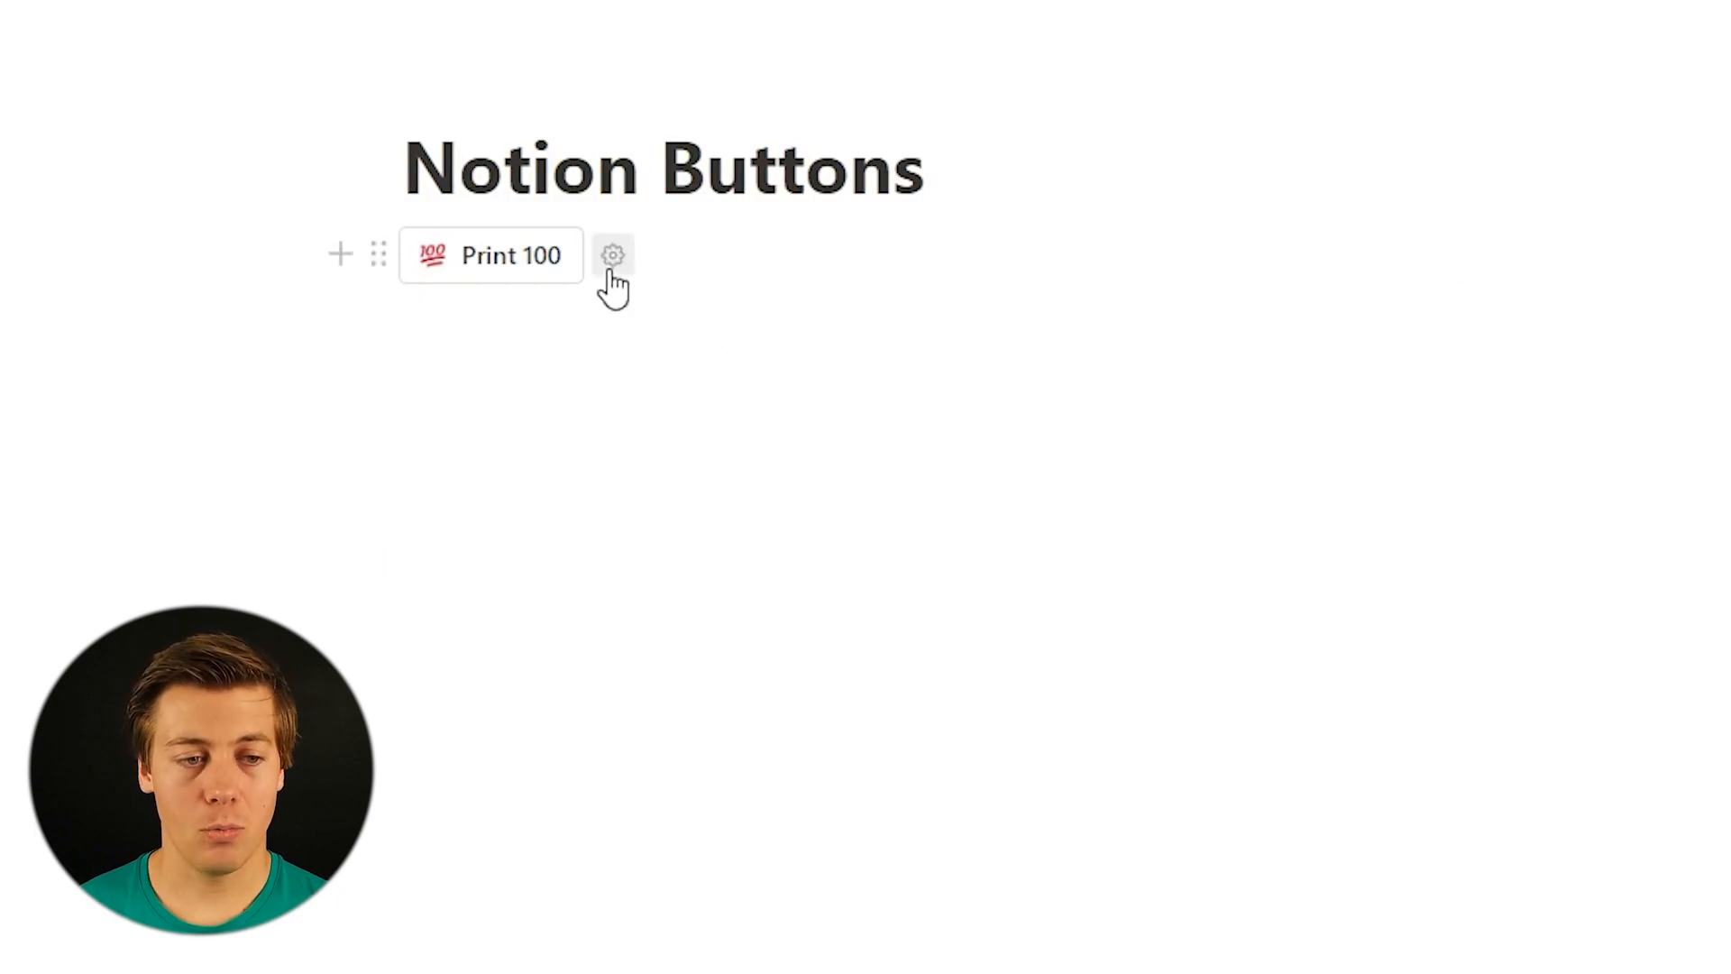
# Reopen the Print 100 button's configuration and review the contents of its two Insert blocks steps.
pyautogui.click(611, 269)
pyautogui.doubleClick(484, 559)
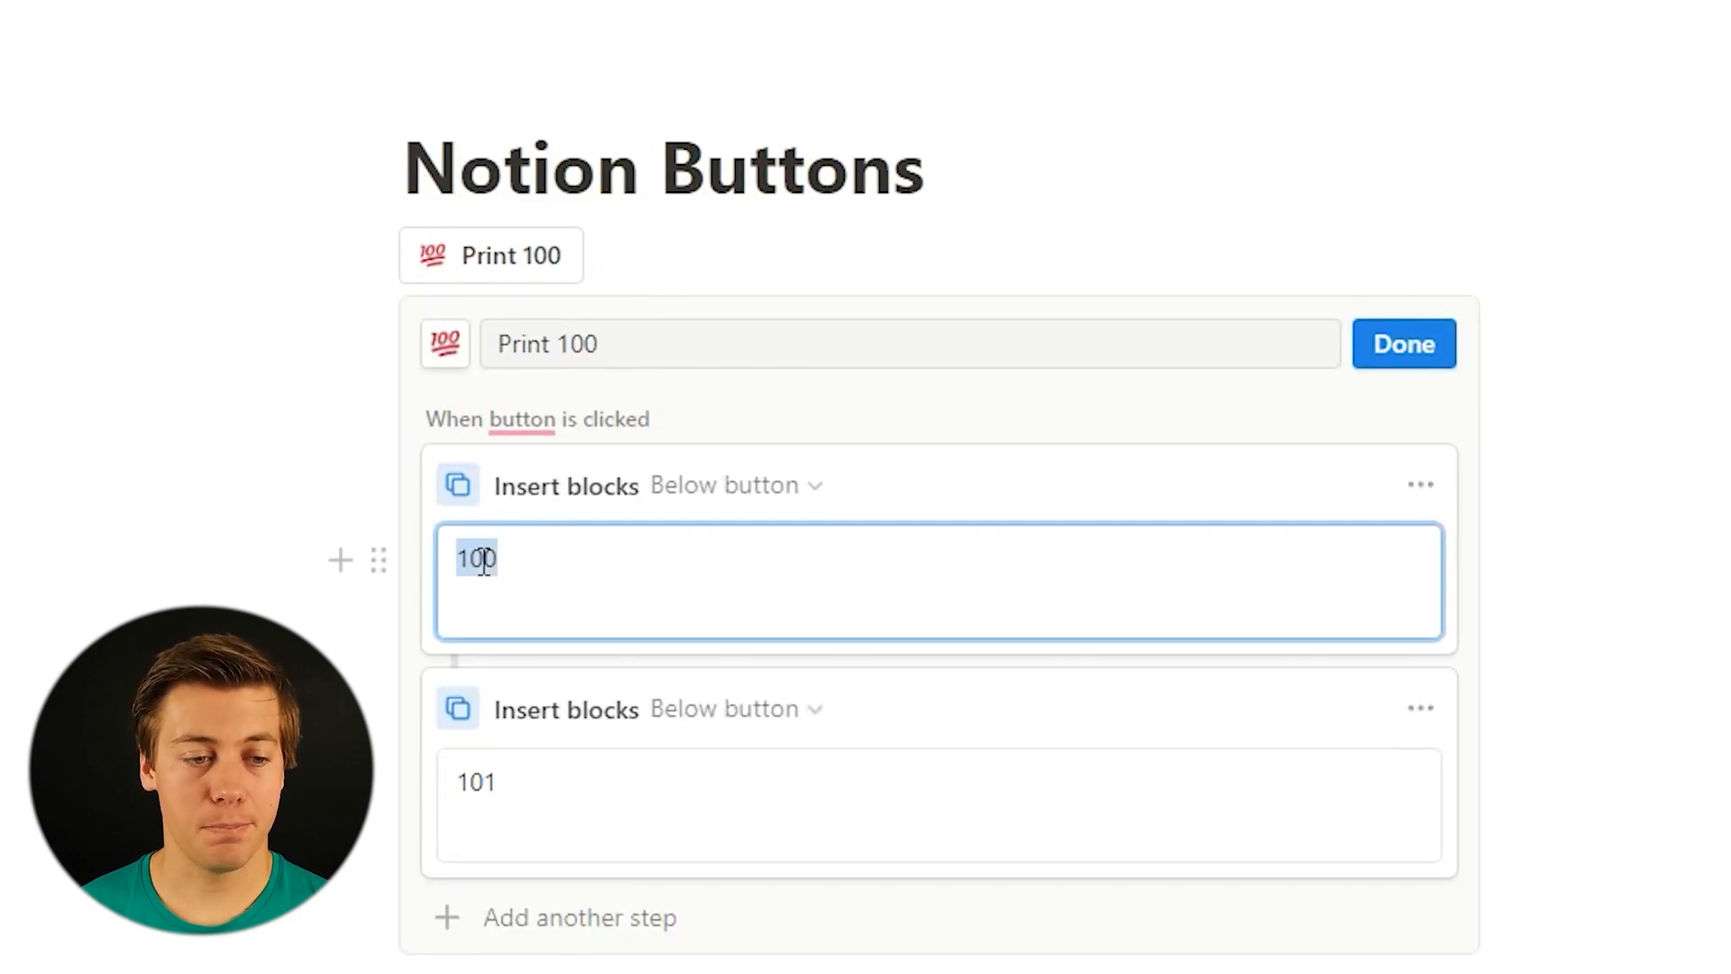
pyautogui.doubleClick(490, 782)
pyautogui.click(1658, 400)
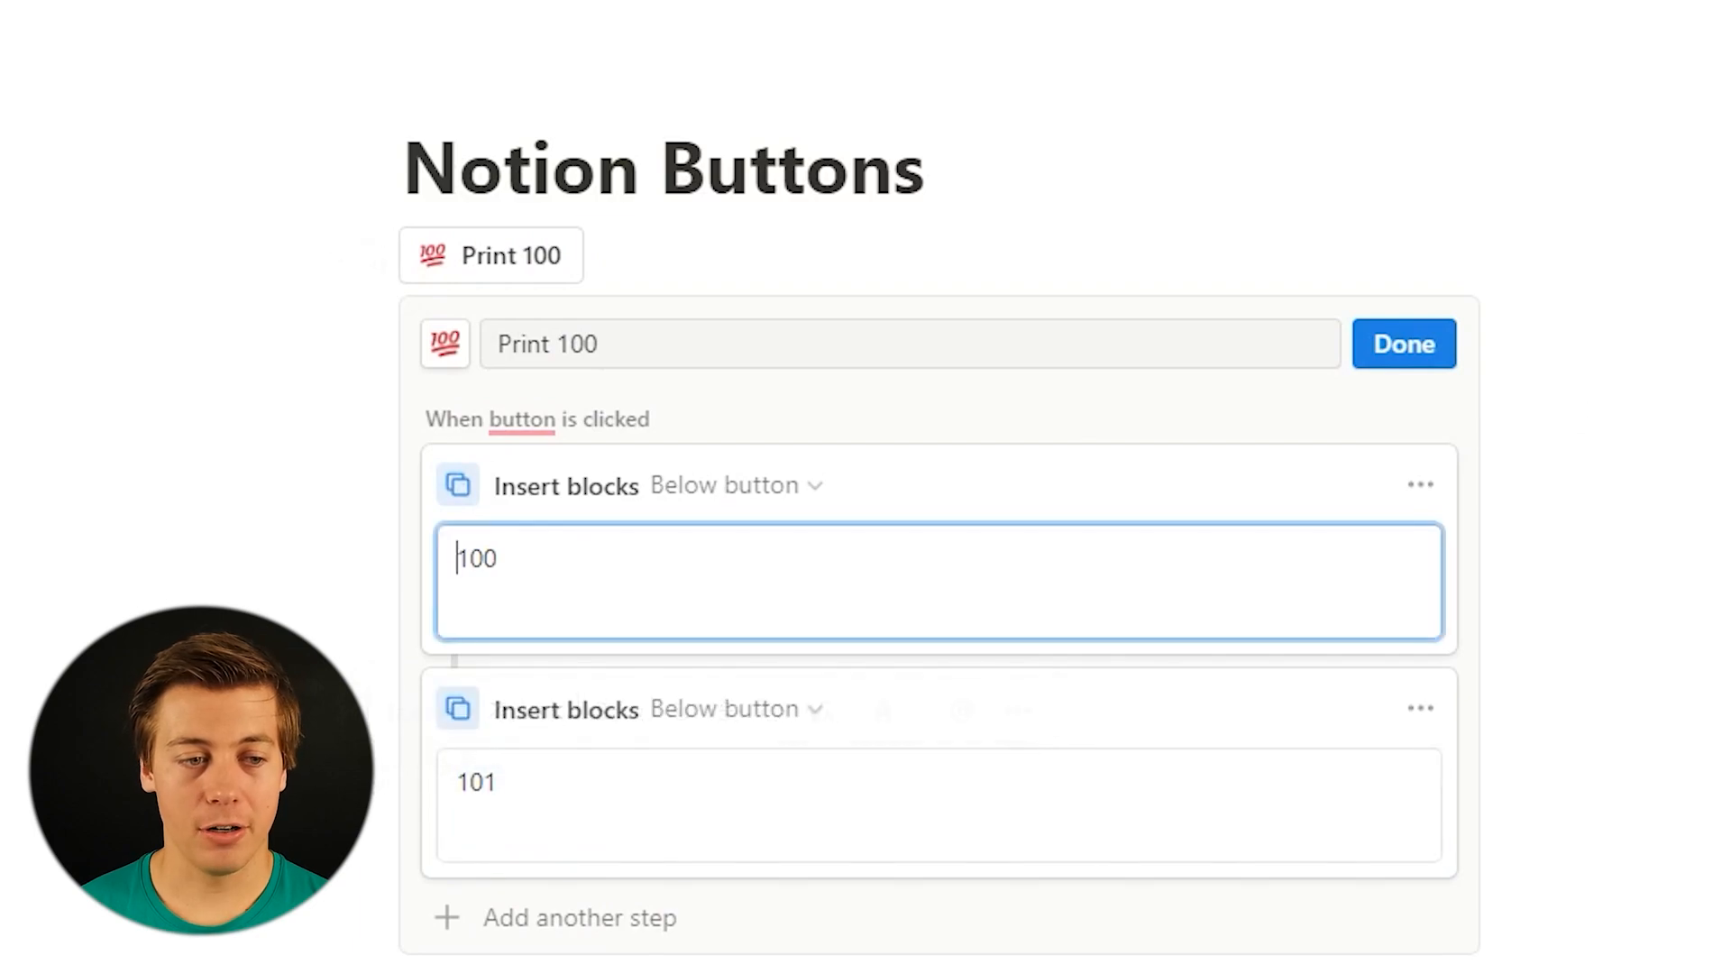
# Save the Print 100 button, run it once with its two Insert blocks steps, and reopen its configuration.
pyautogui.click(1431, 353)
pyautogui.click(535, 269)
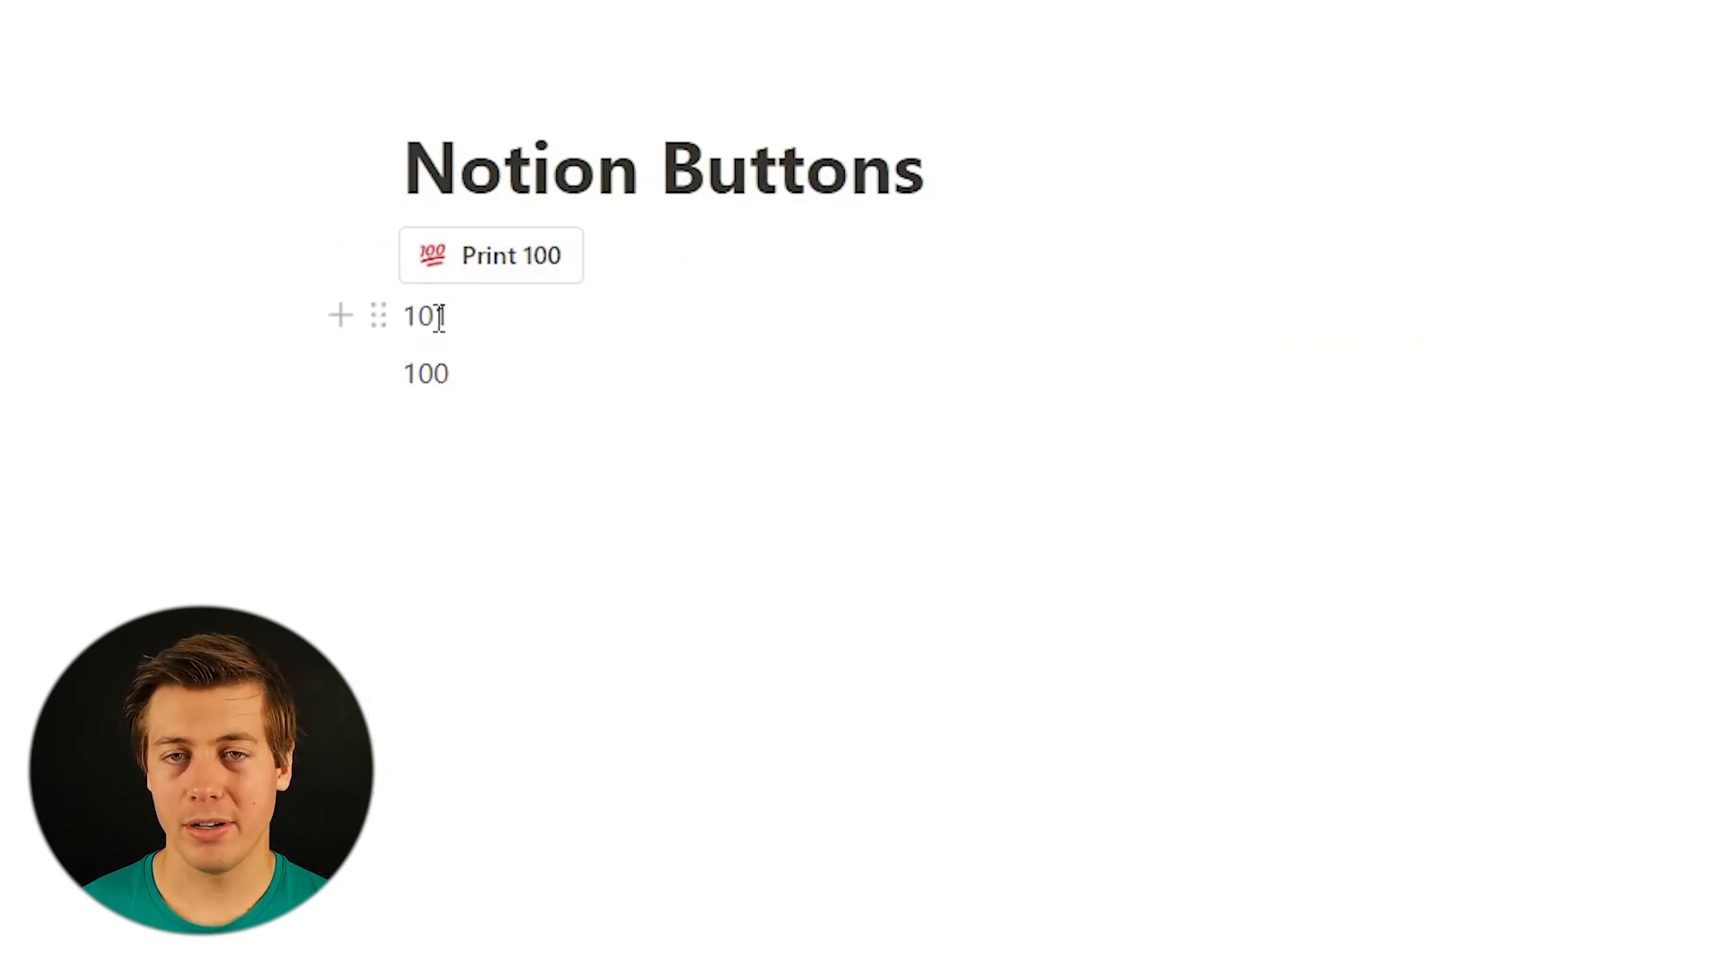
pyautogui.click(618, 257)
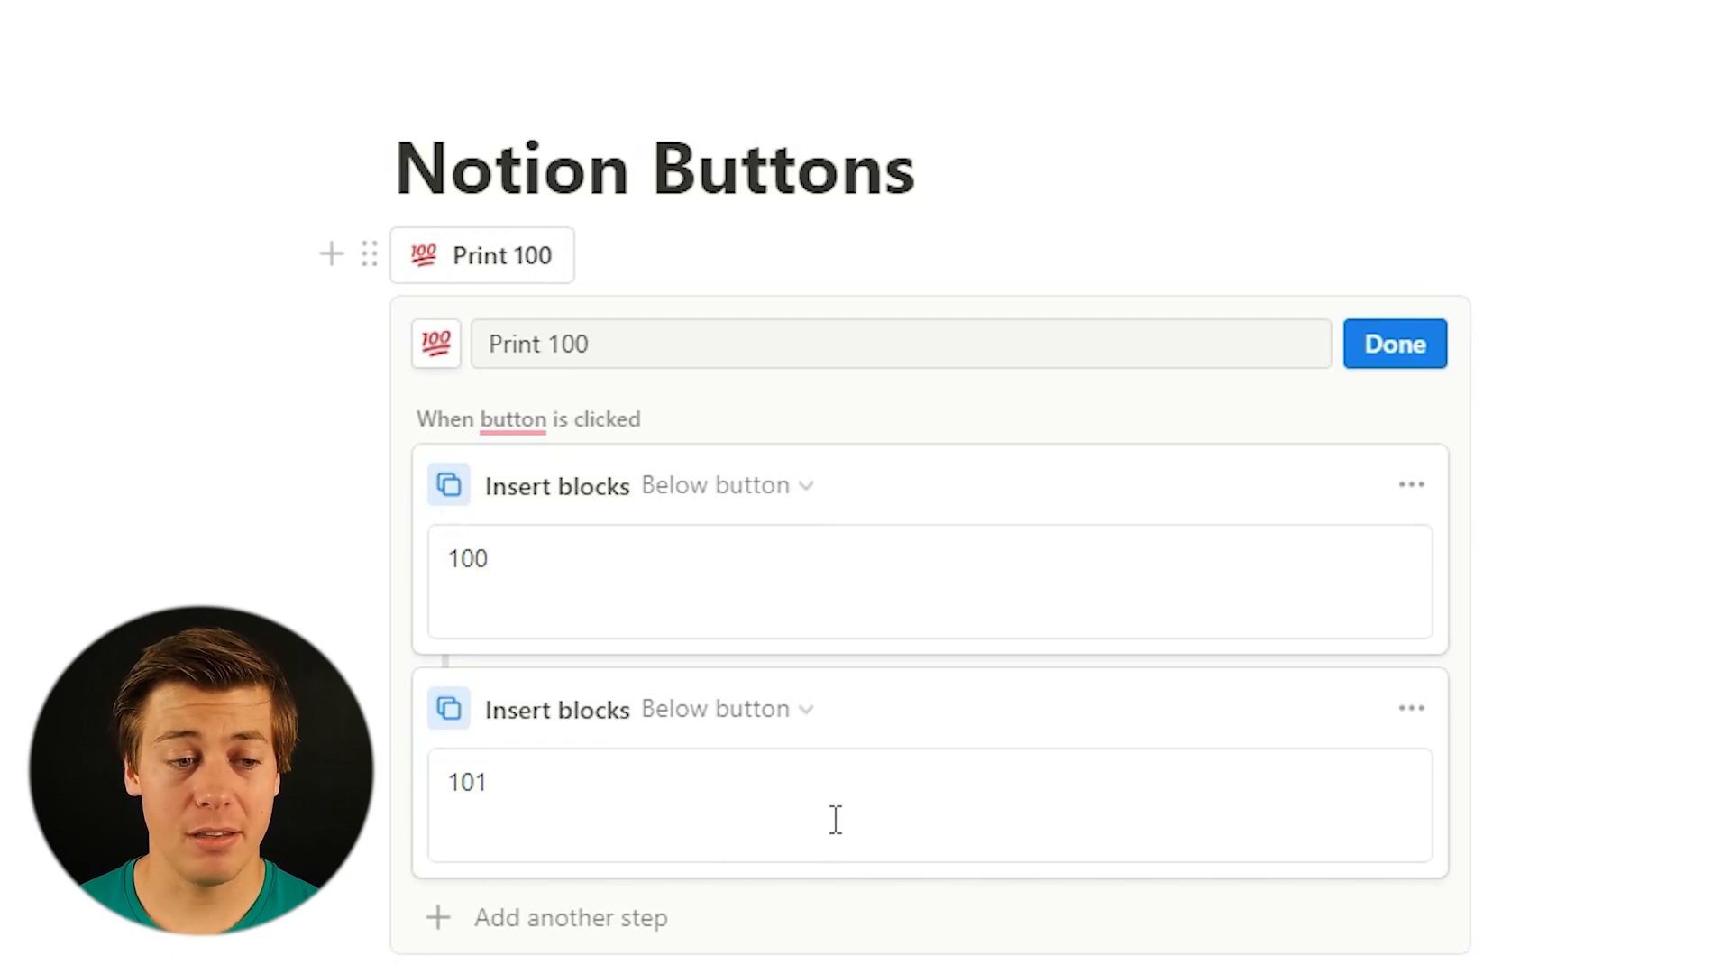
# Try adding the lines 101 and 102 under 100 in the first Insert blocks step, and remove them again.
pyautogui.click(748, 726)
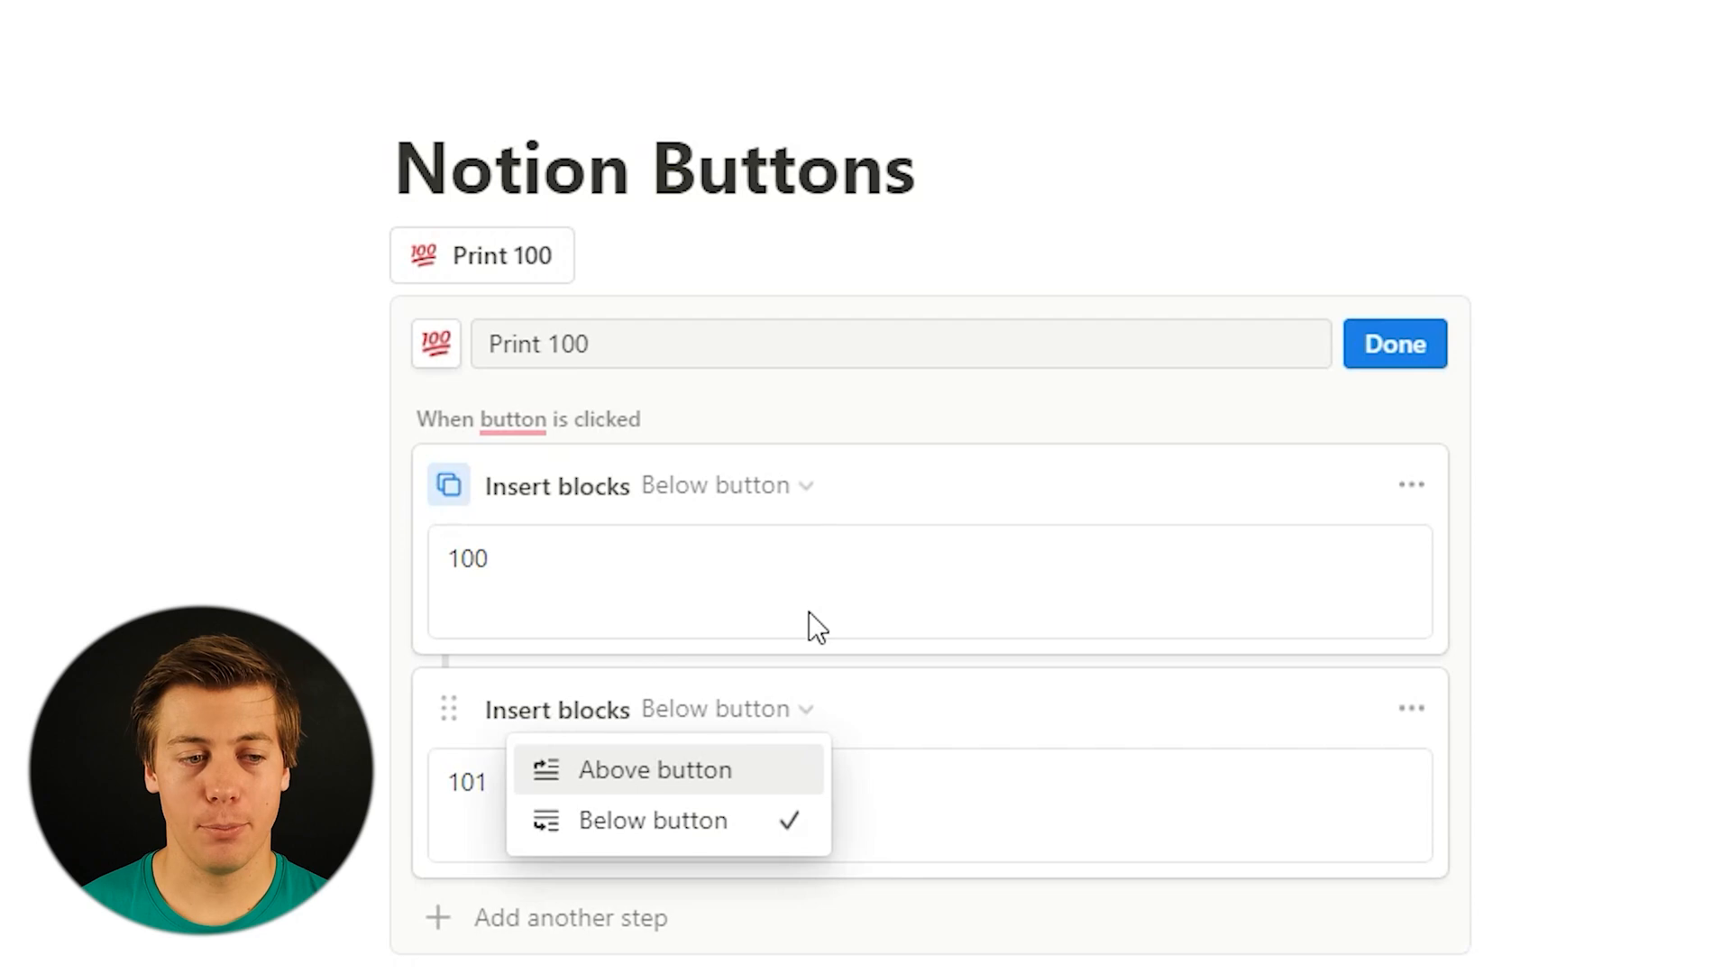
pyautogui.click(641, 570)
pyautogui.click(591, 563)
pyautogui.press('Return')
pyautogui.write('101')
pyautogui.press('Return')
pyautogui.write('102')
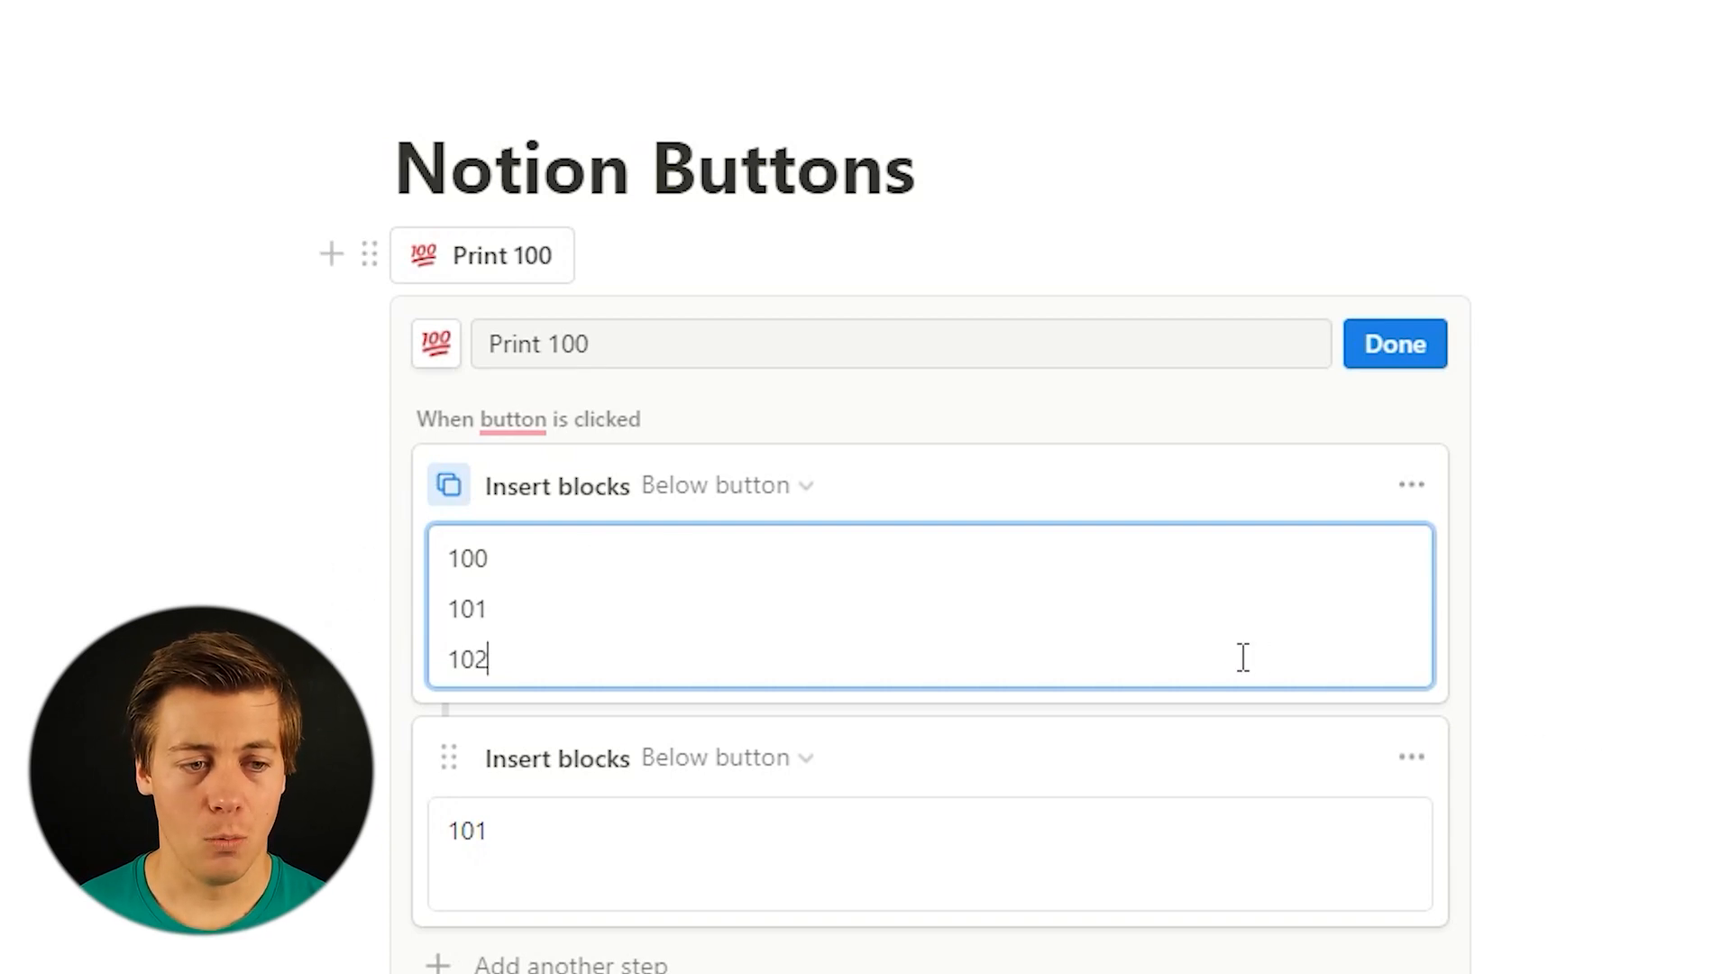
pyautogui.moveTo(683, 649); pyautogui.dragTo(431, 622)
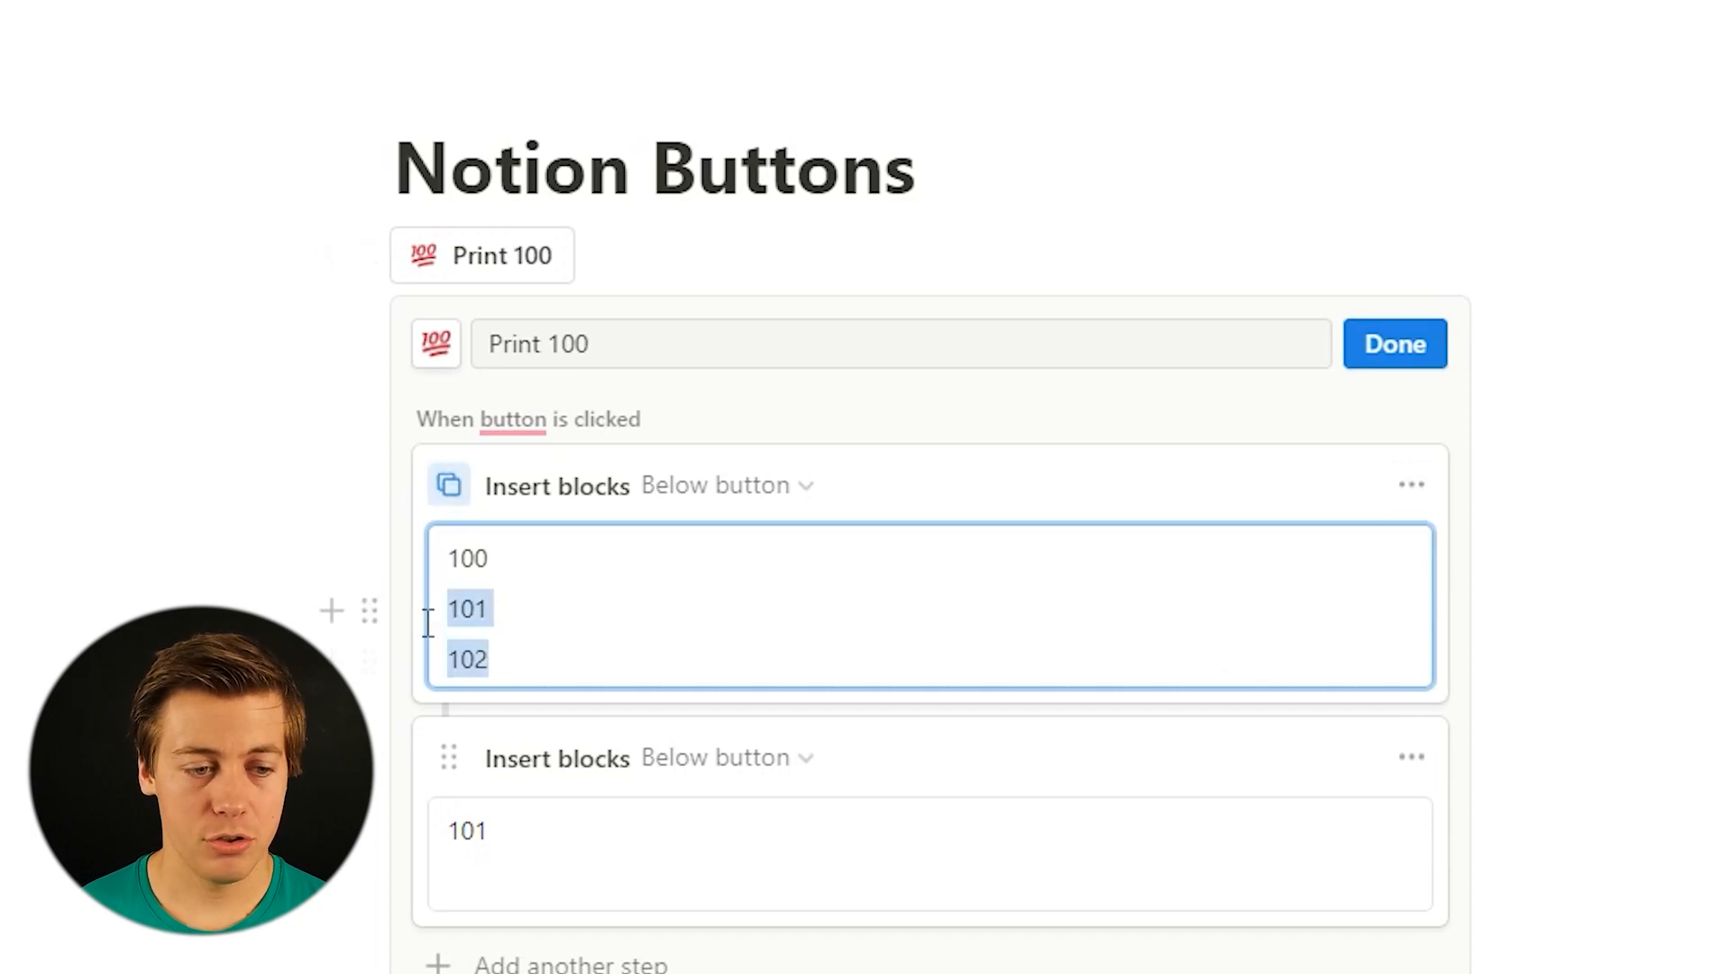
pyautogui.moveTo(545, 631); pyautogui.dragTo(537, 653)
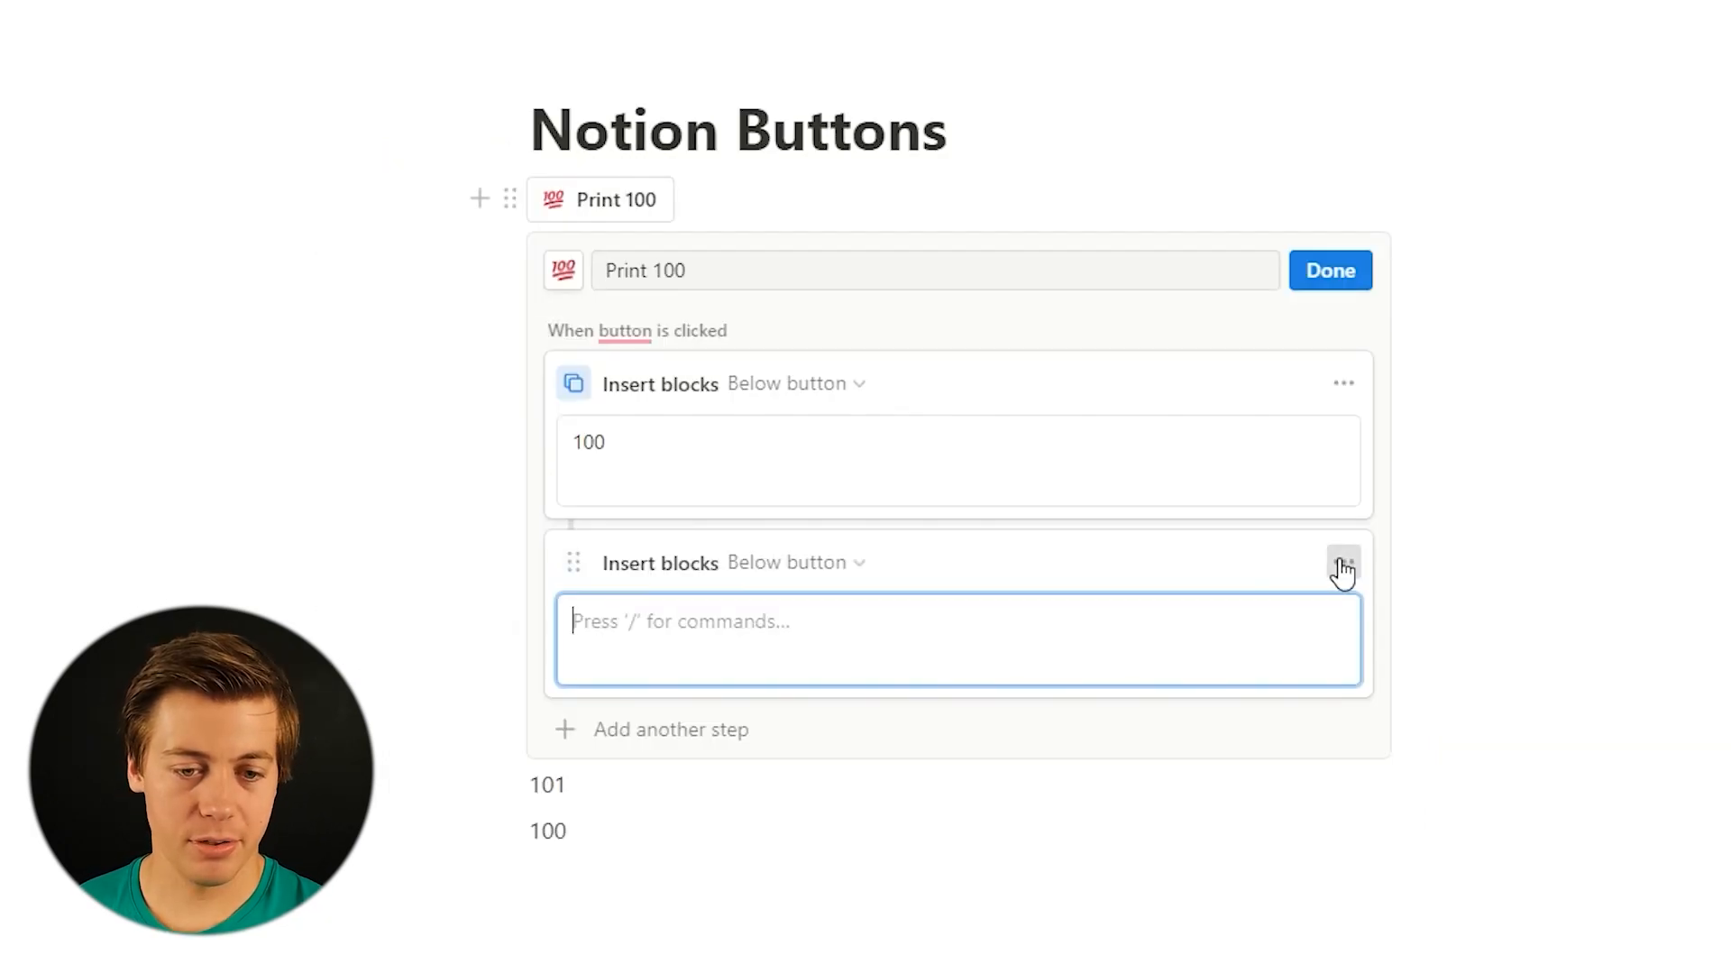
# Delete the second Insert blocks step and the inserted 101 and 100 blocks on the page below the button.
pyautogui.click(1344, 561)
pyautogui.click(1317, 825)
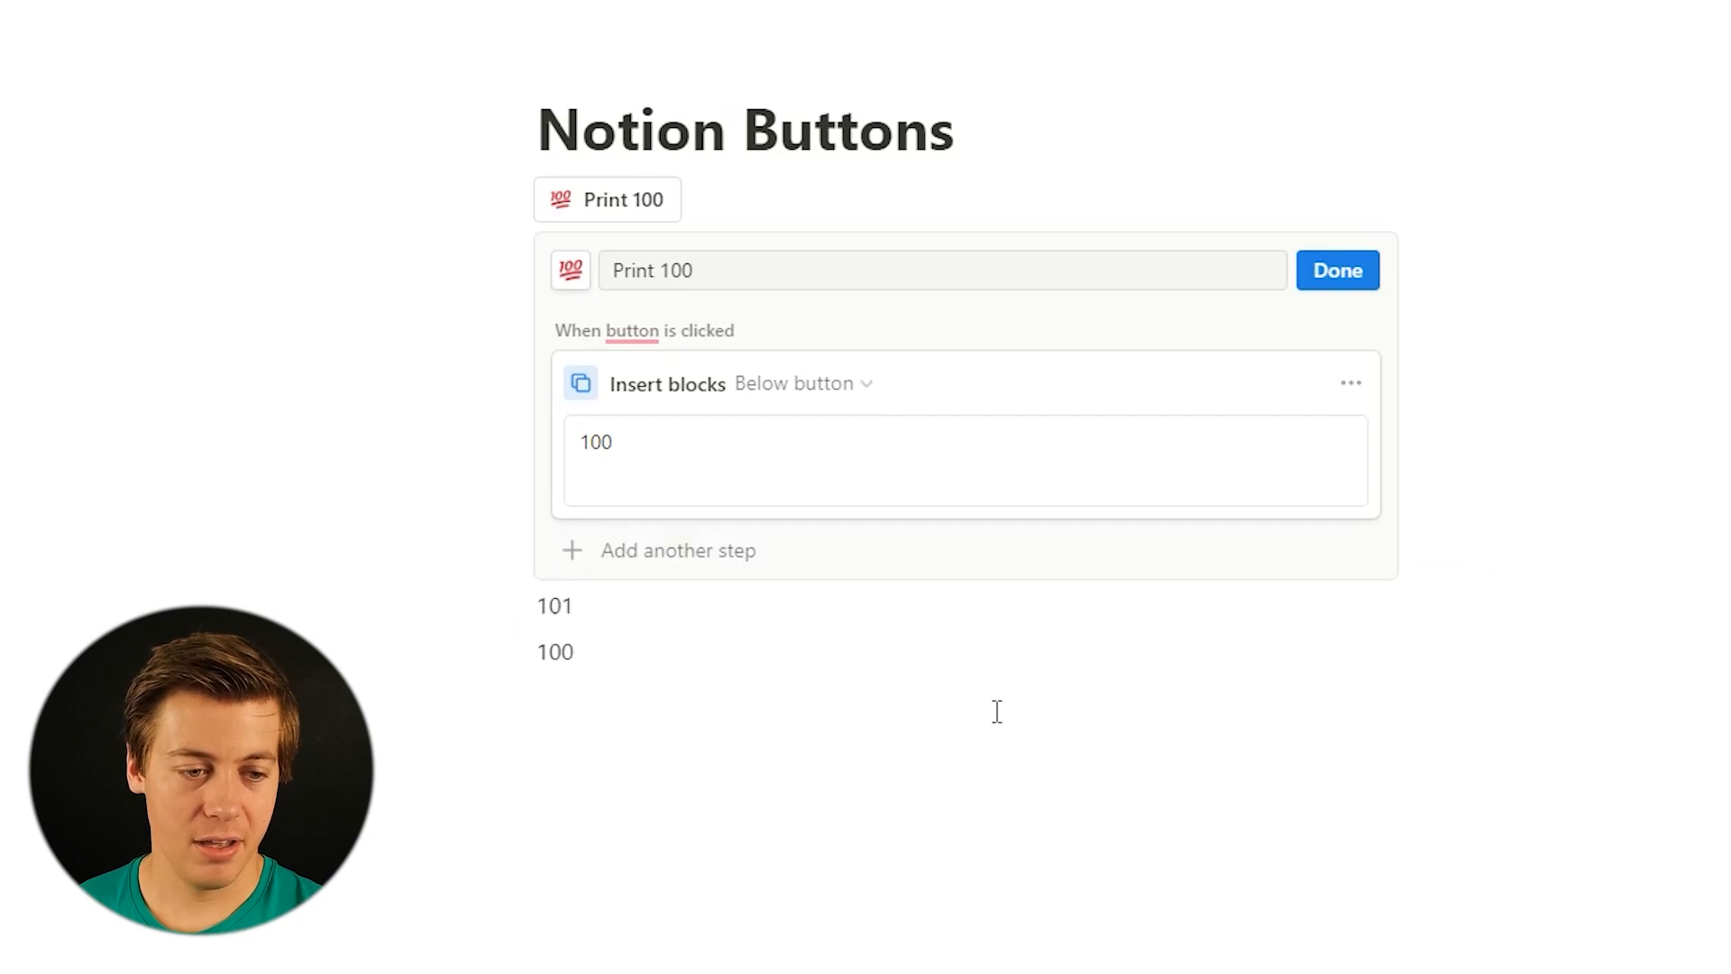
pyautogui.moveTo(769, 741); pyautogui.dragTo(548, 611)
# Add a Show confirmation step to the Print 100 button with the message "Do you want to print 101".
pyautogui.click(577, 552)
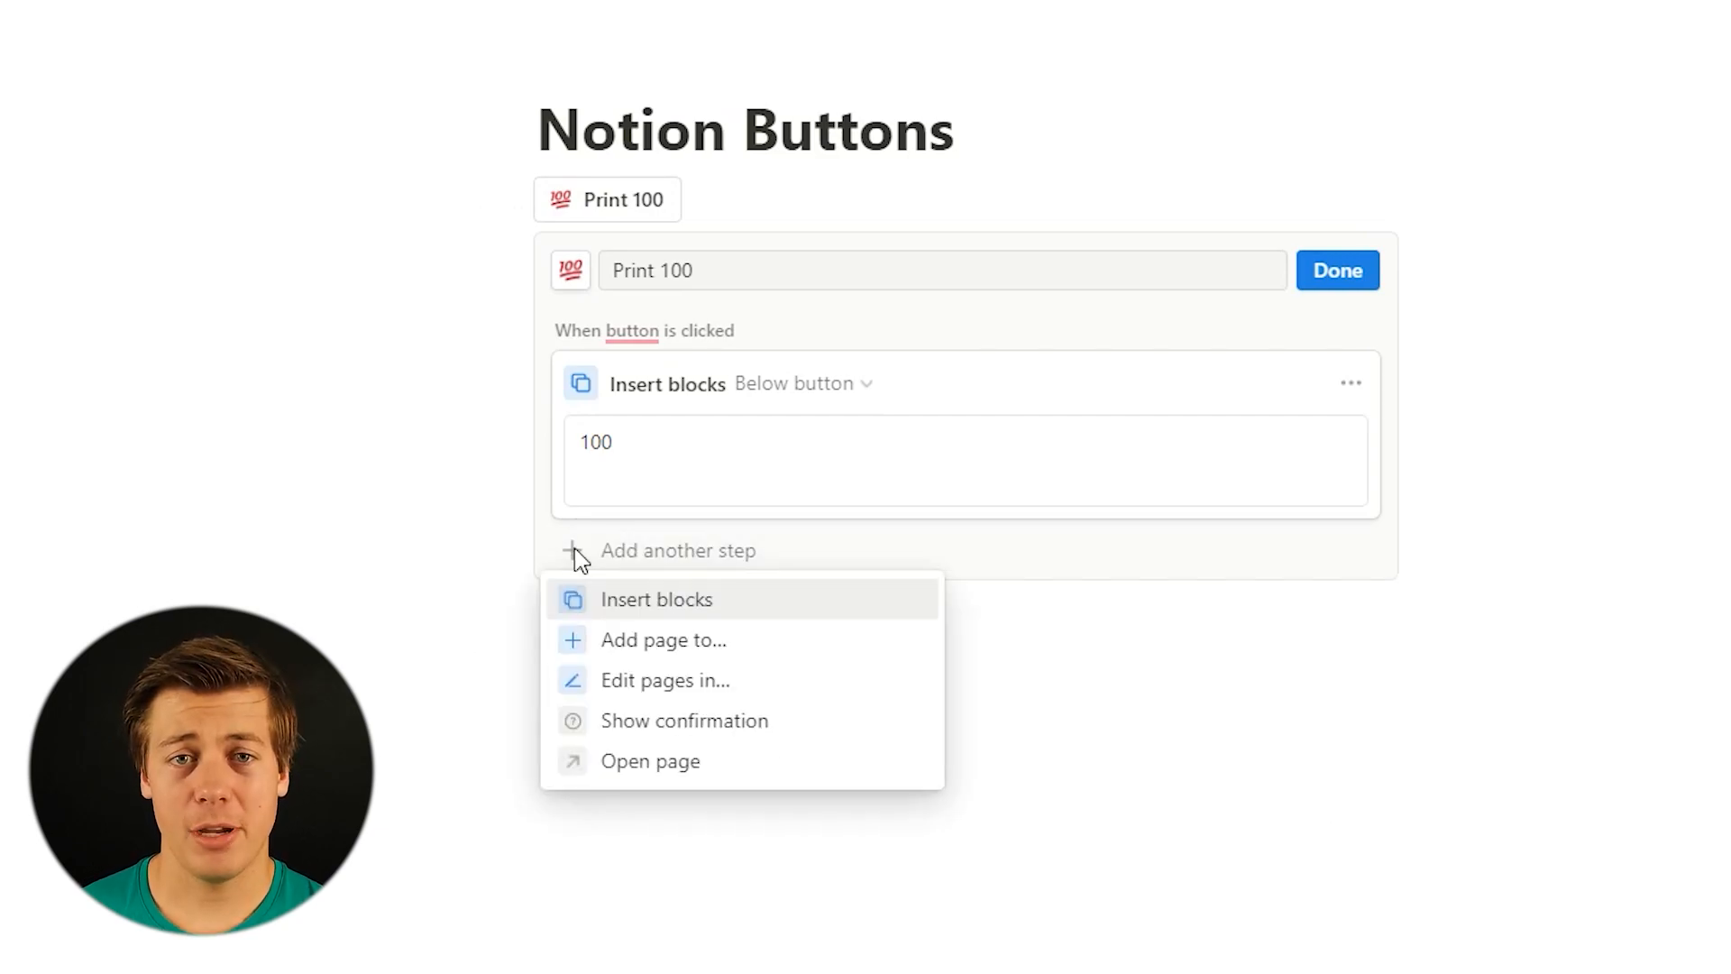
pyautogui.click(718, 721)
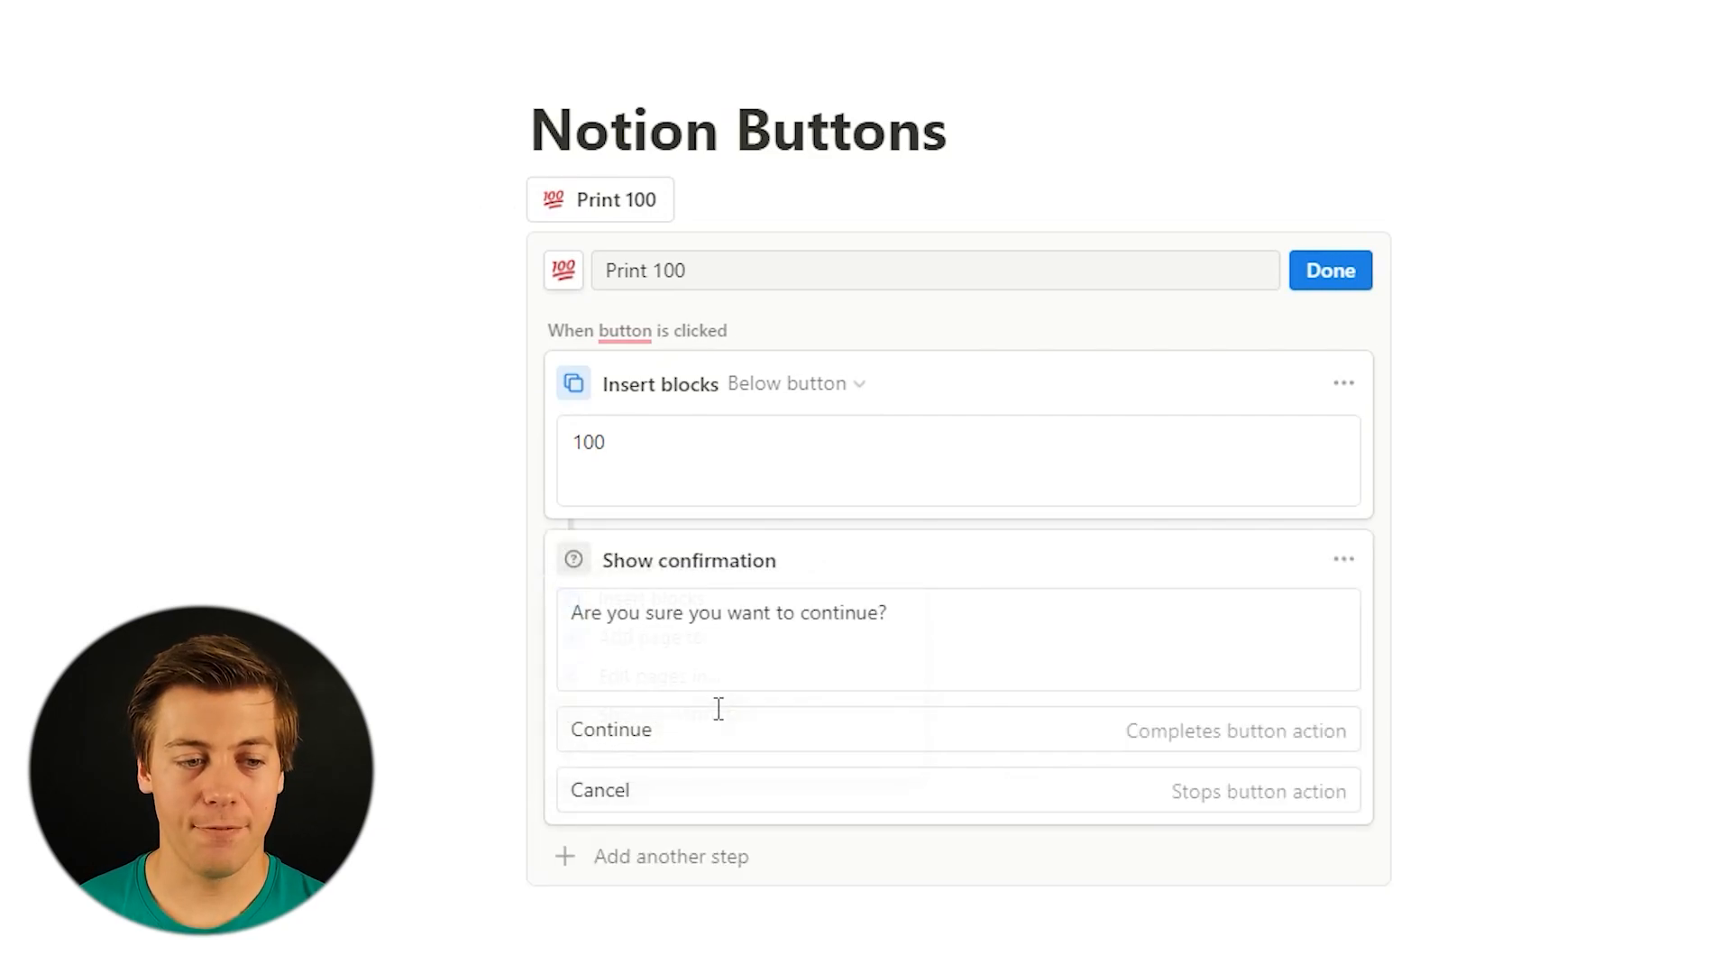
pyautogui.tripleClick(638, 611)
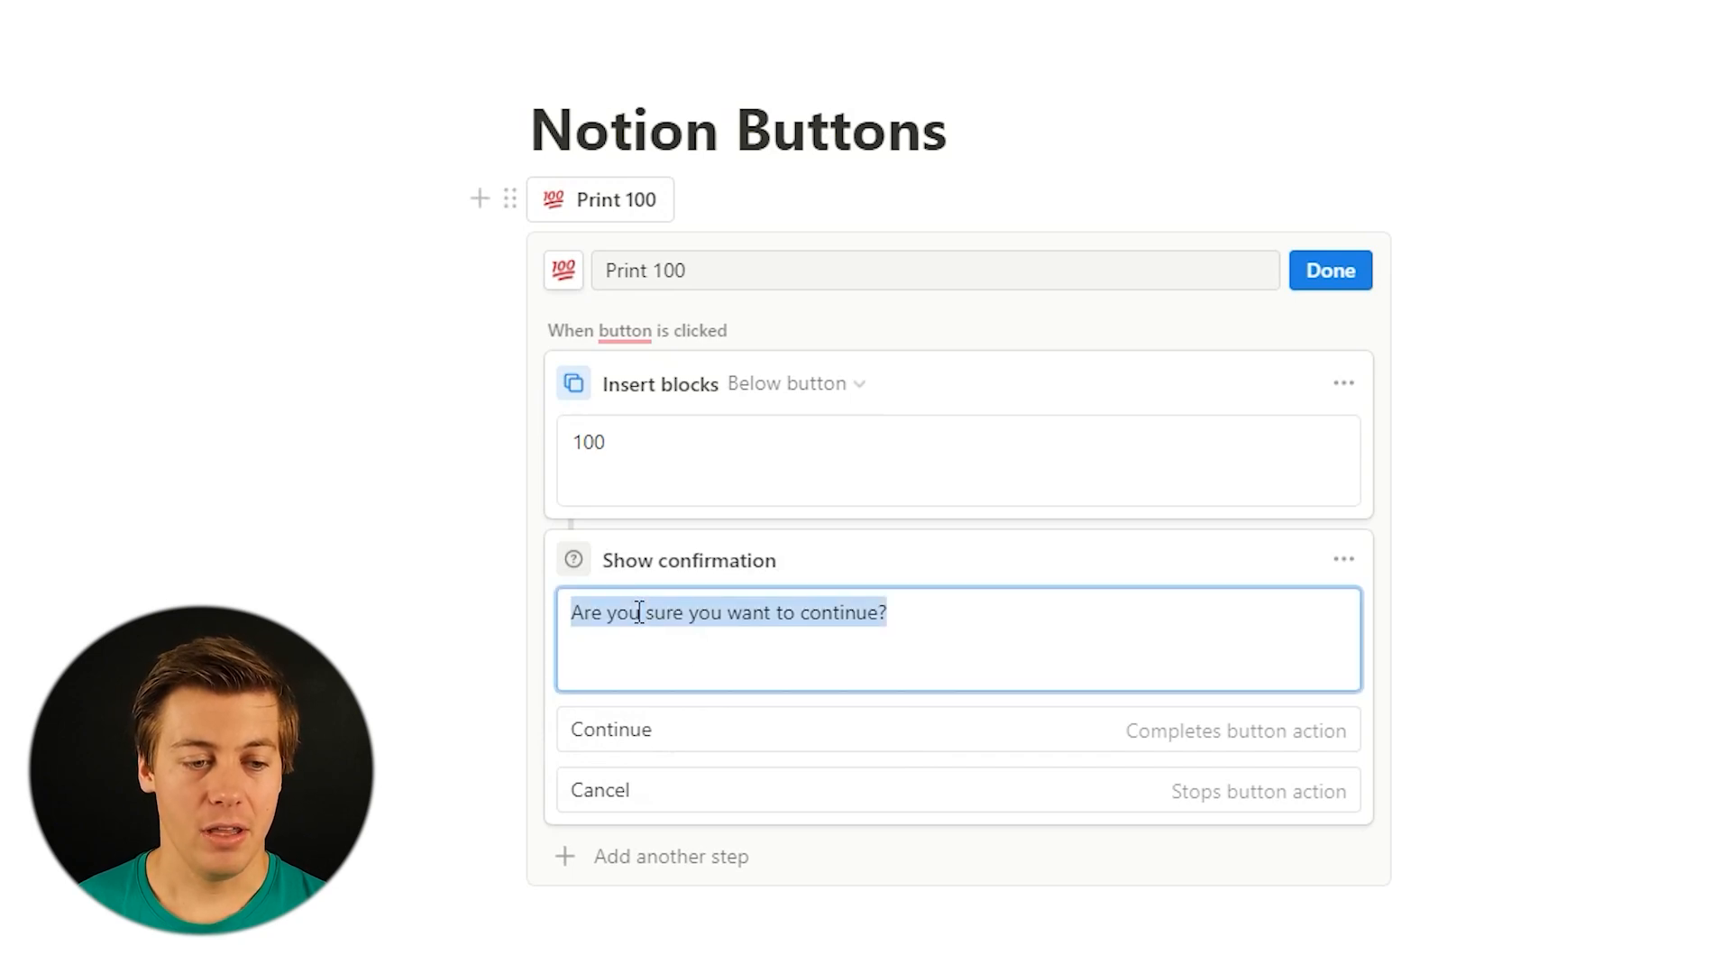
pyautogui.click(604, 637)
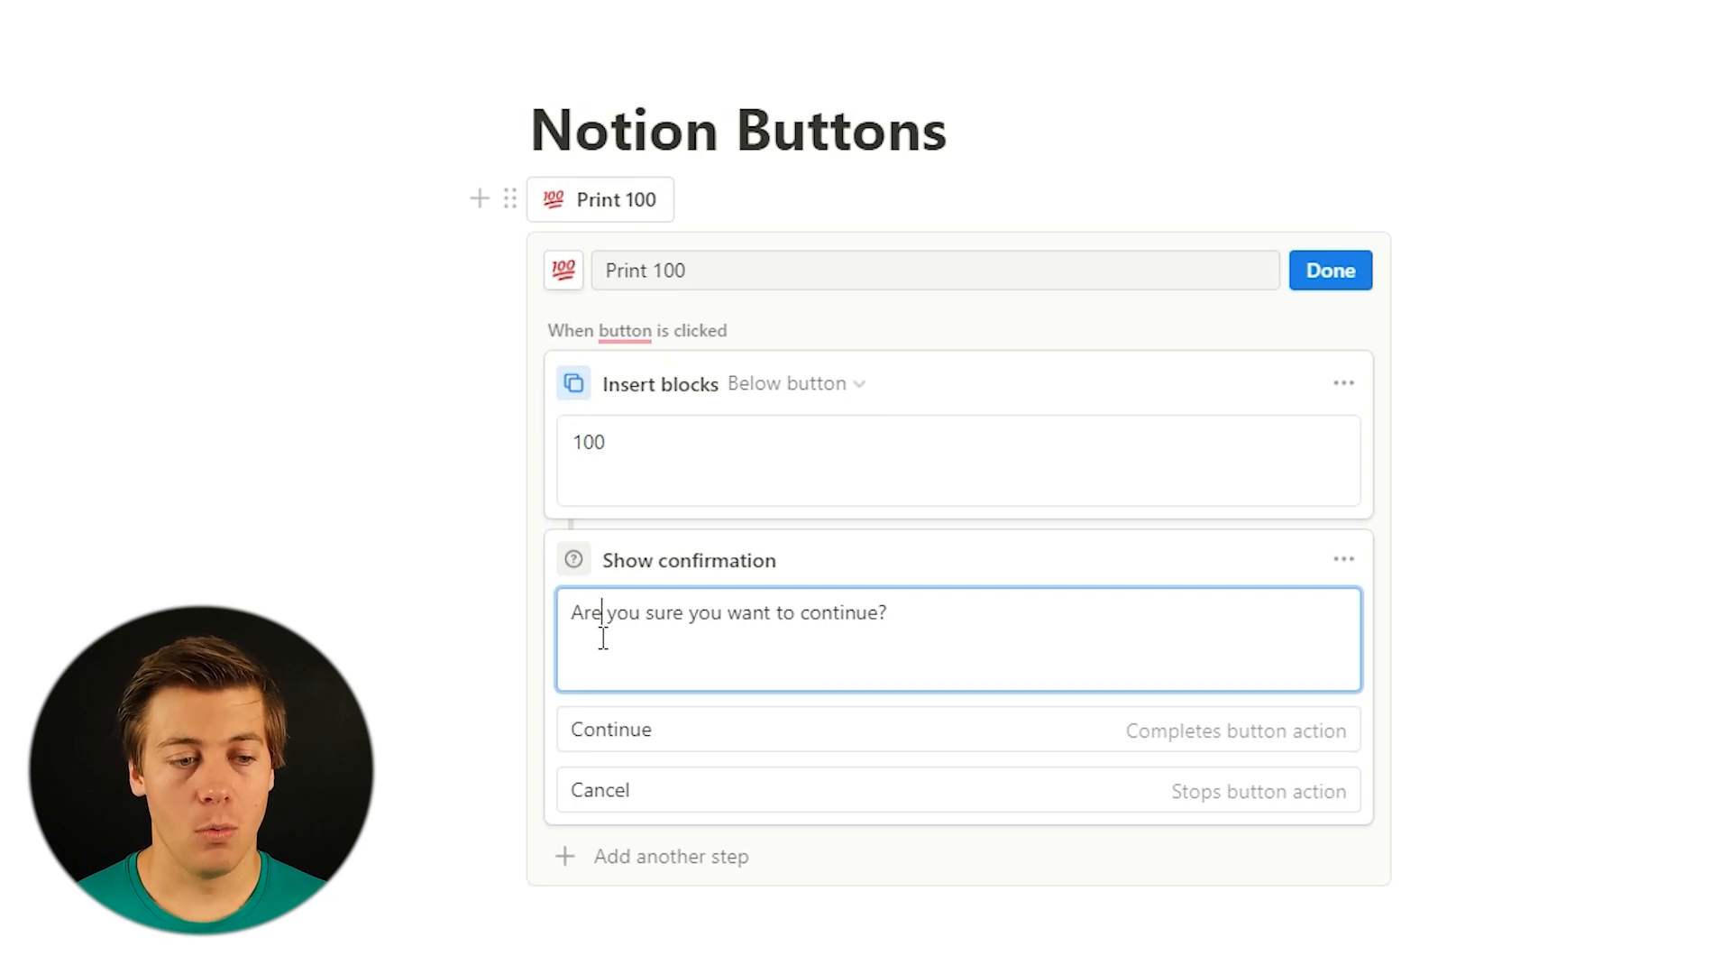
pyautogui.tripleClick(604, 638)
pyautogui.write('D')
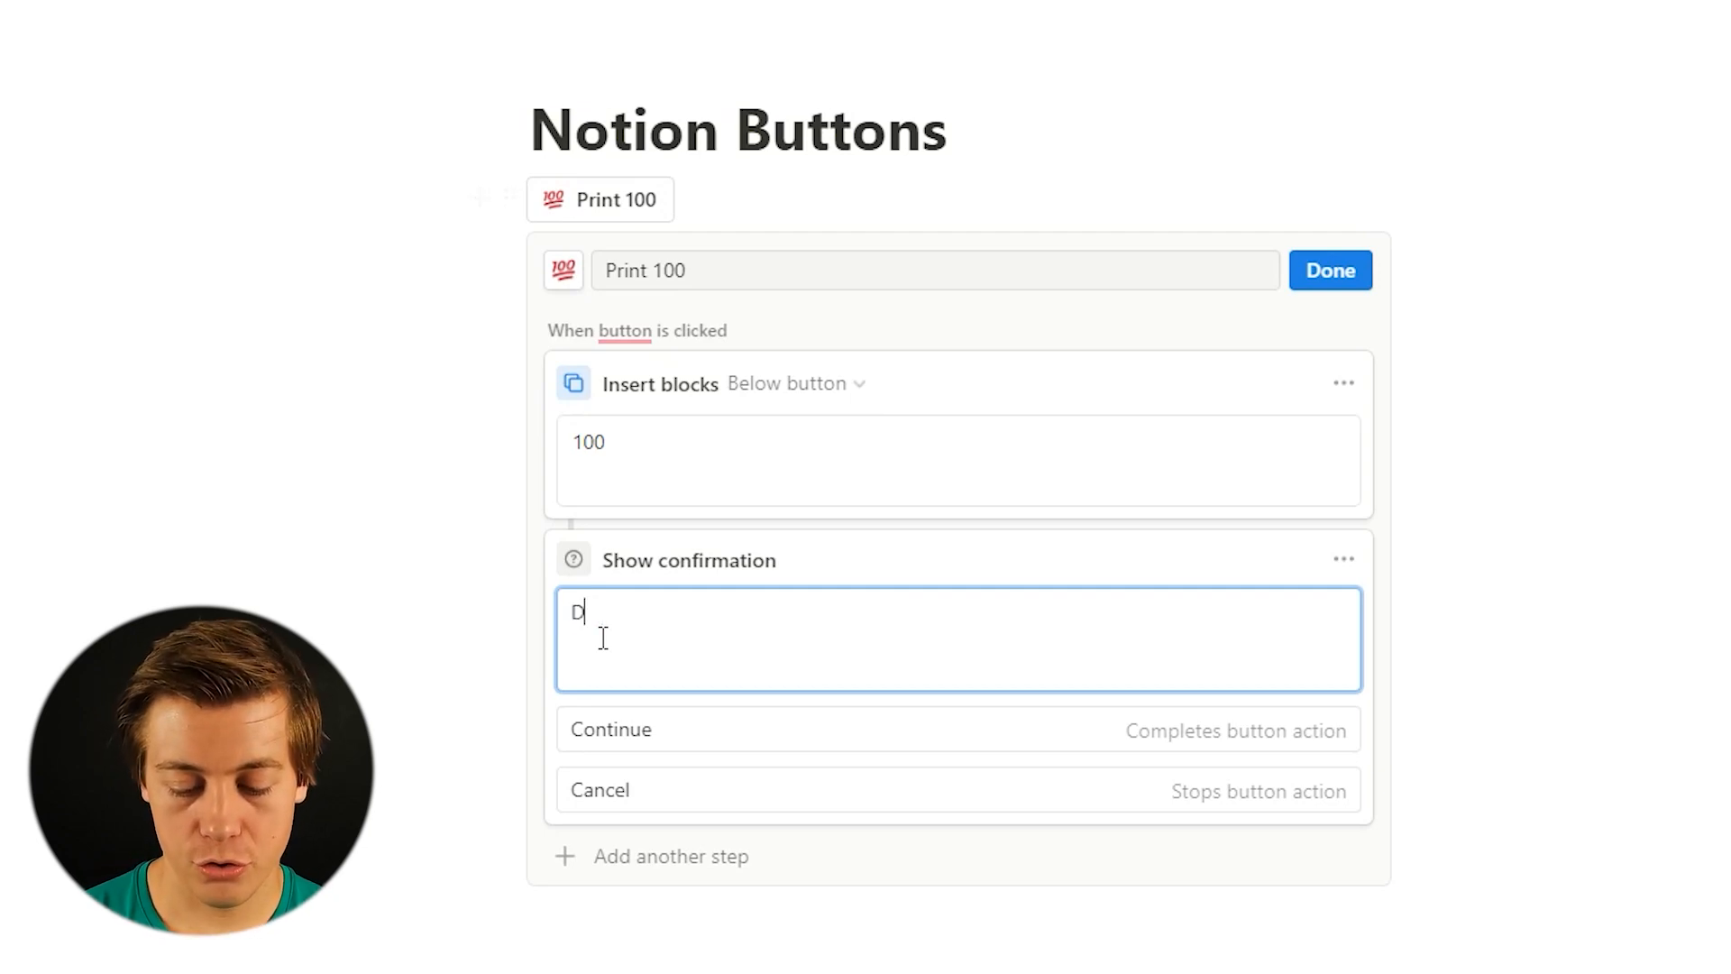
pyautogui.write('o you wa')
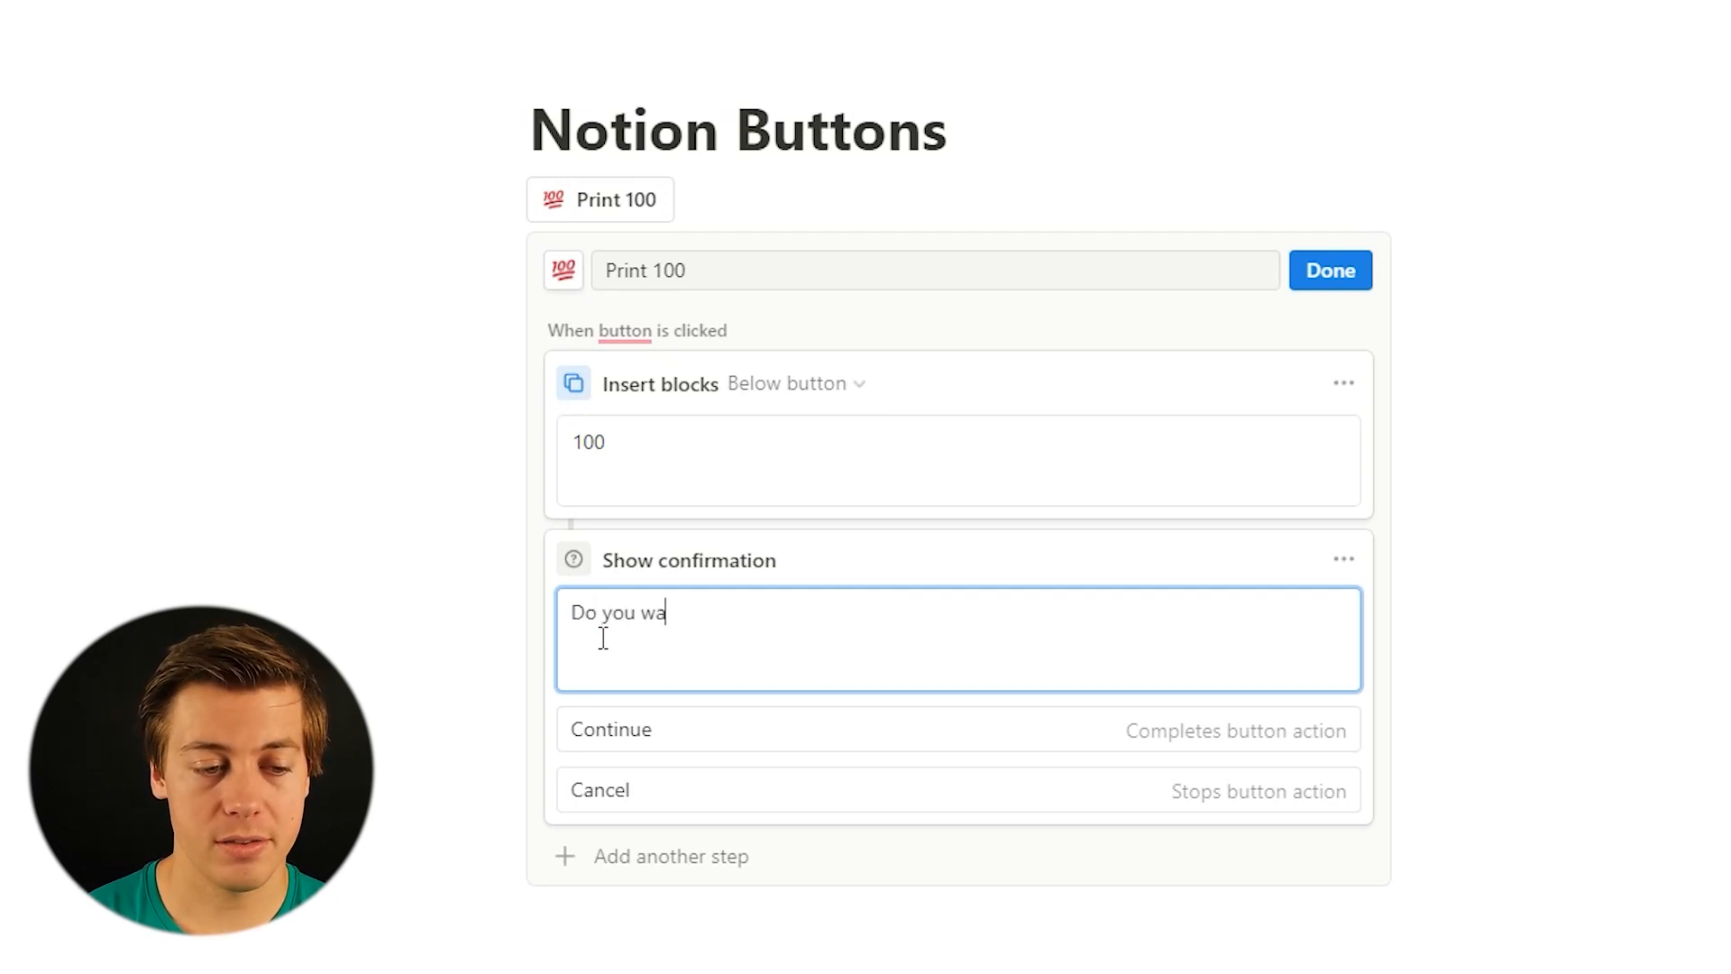
pyautogui.write('nt to print 101')
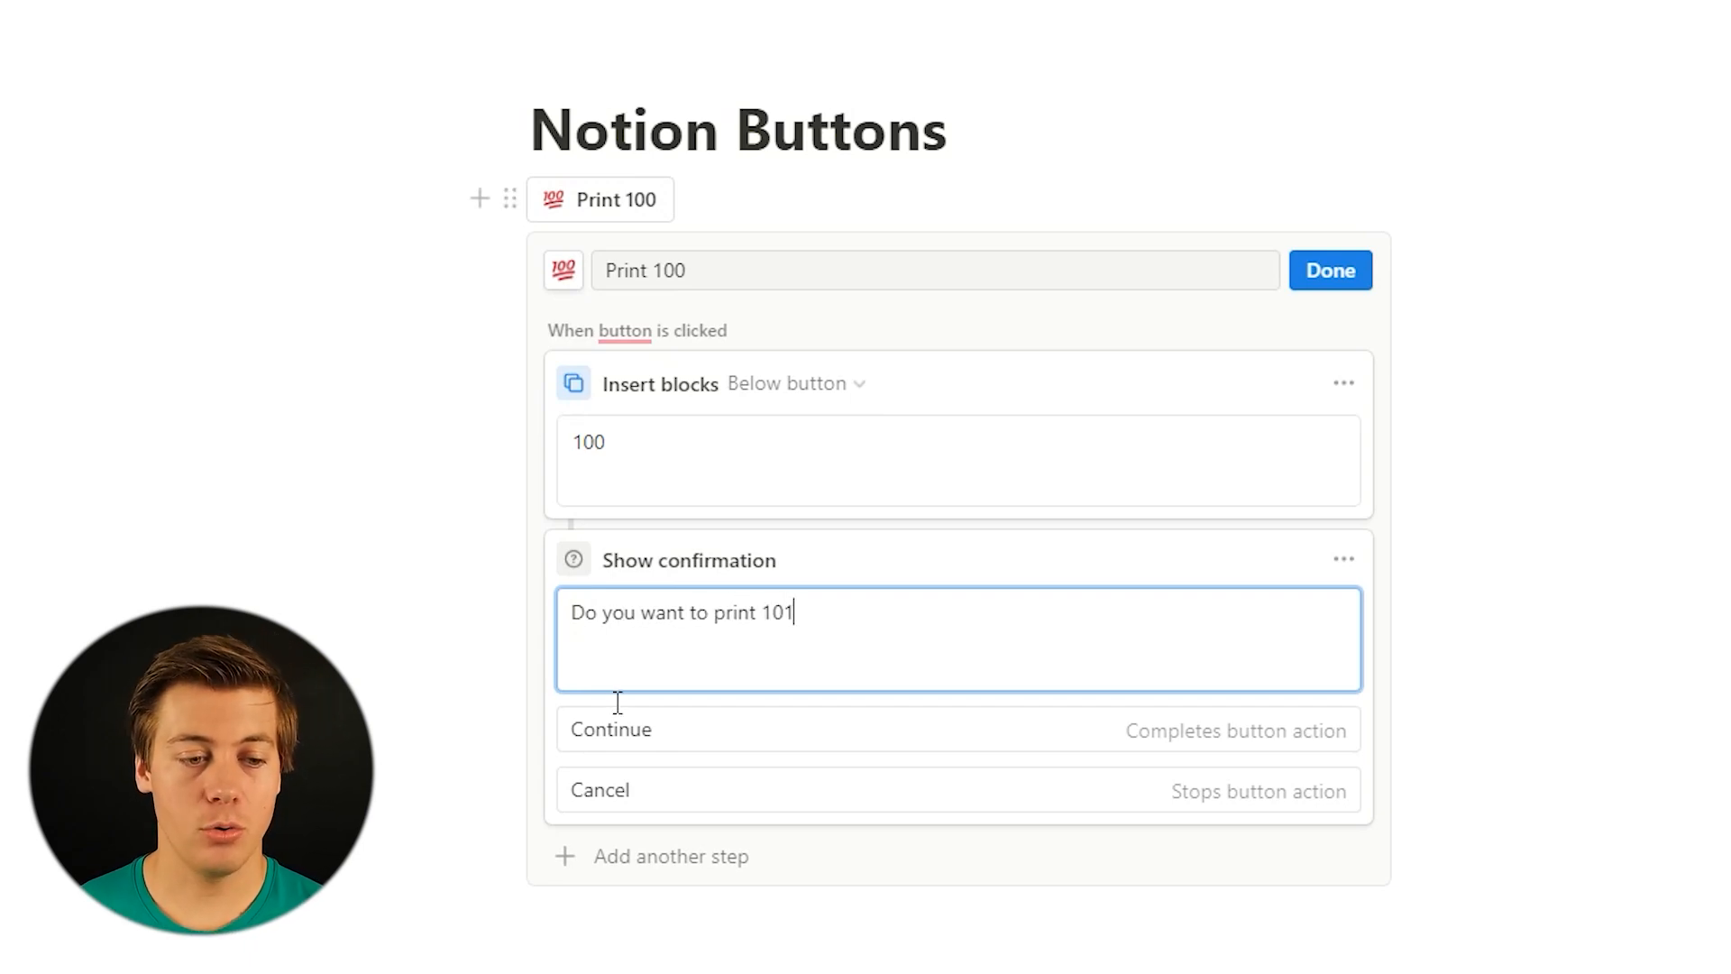
# Label the confirmation's continue option "Print 101" and its cancel option "Don't print 101".
pyautogui.doubleClick(658, 727)
pyautogui.click(625, 792)
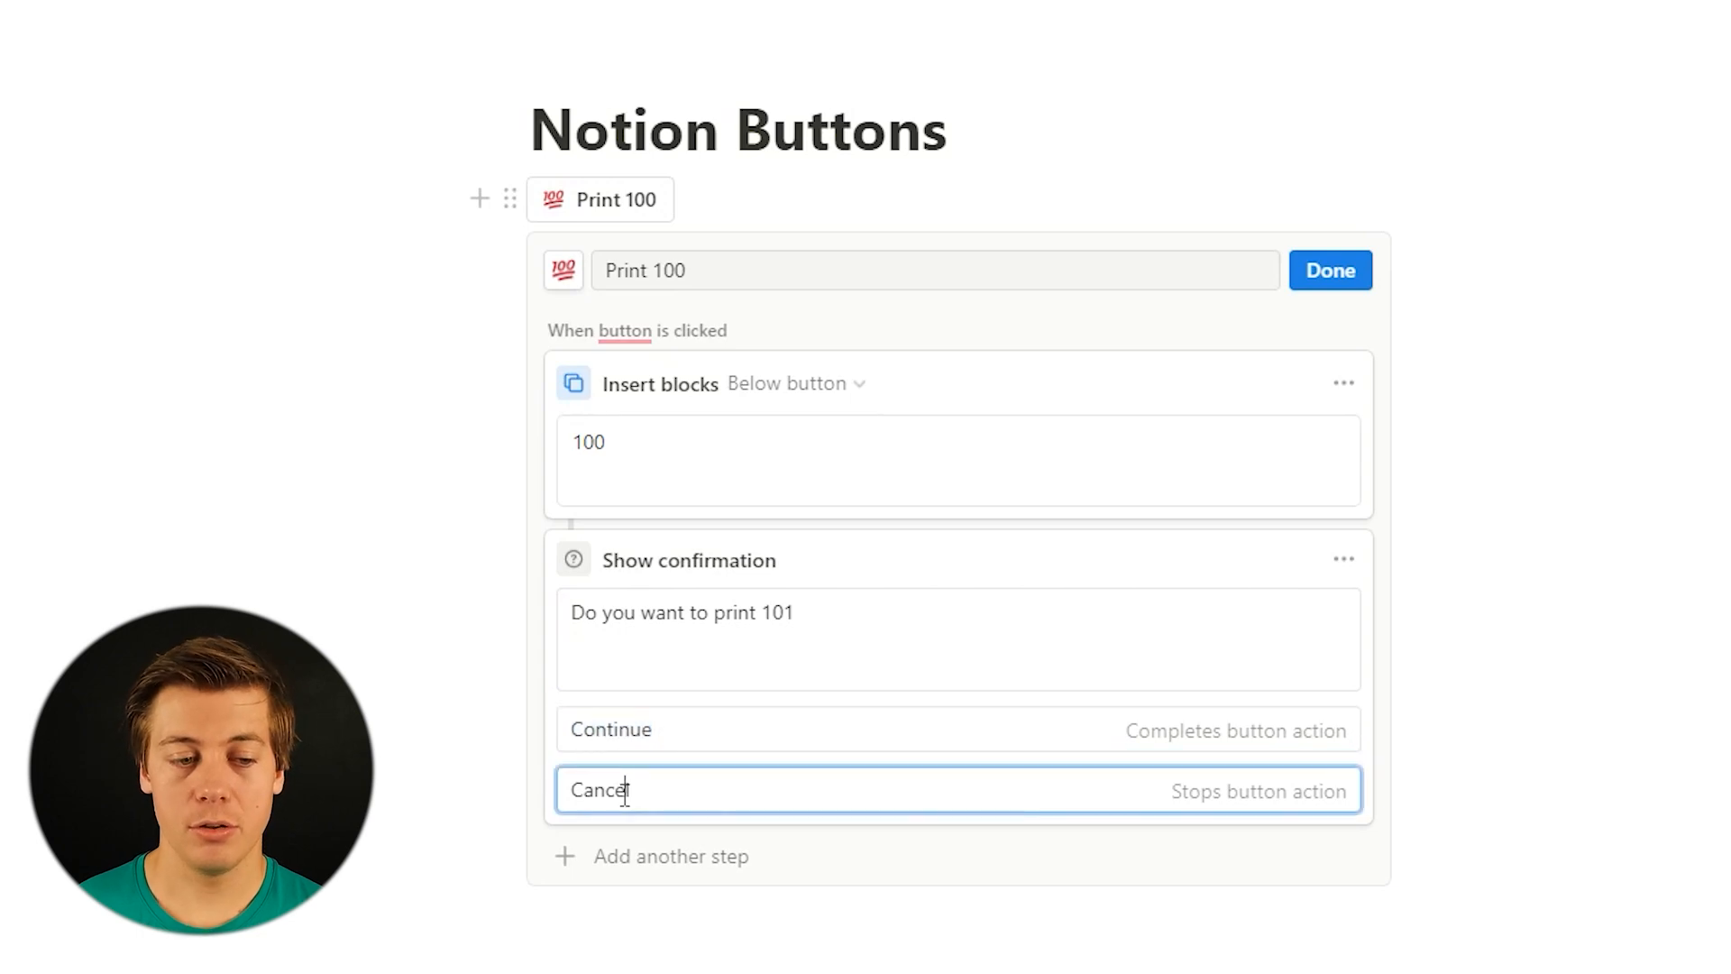
pyautogui.doubleClick(630, 743)
pyautogui.write('Print 101')
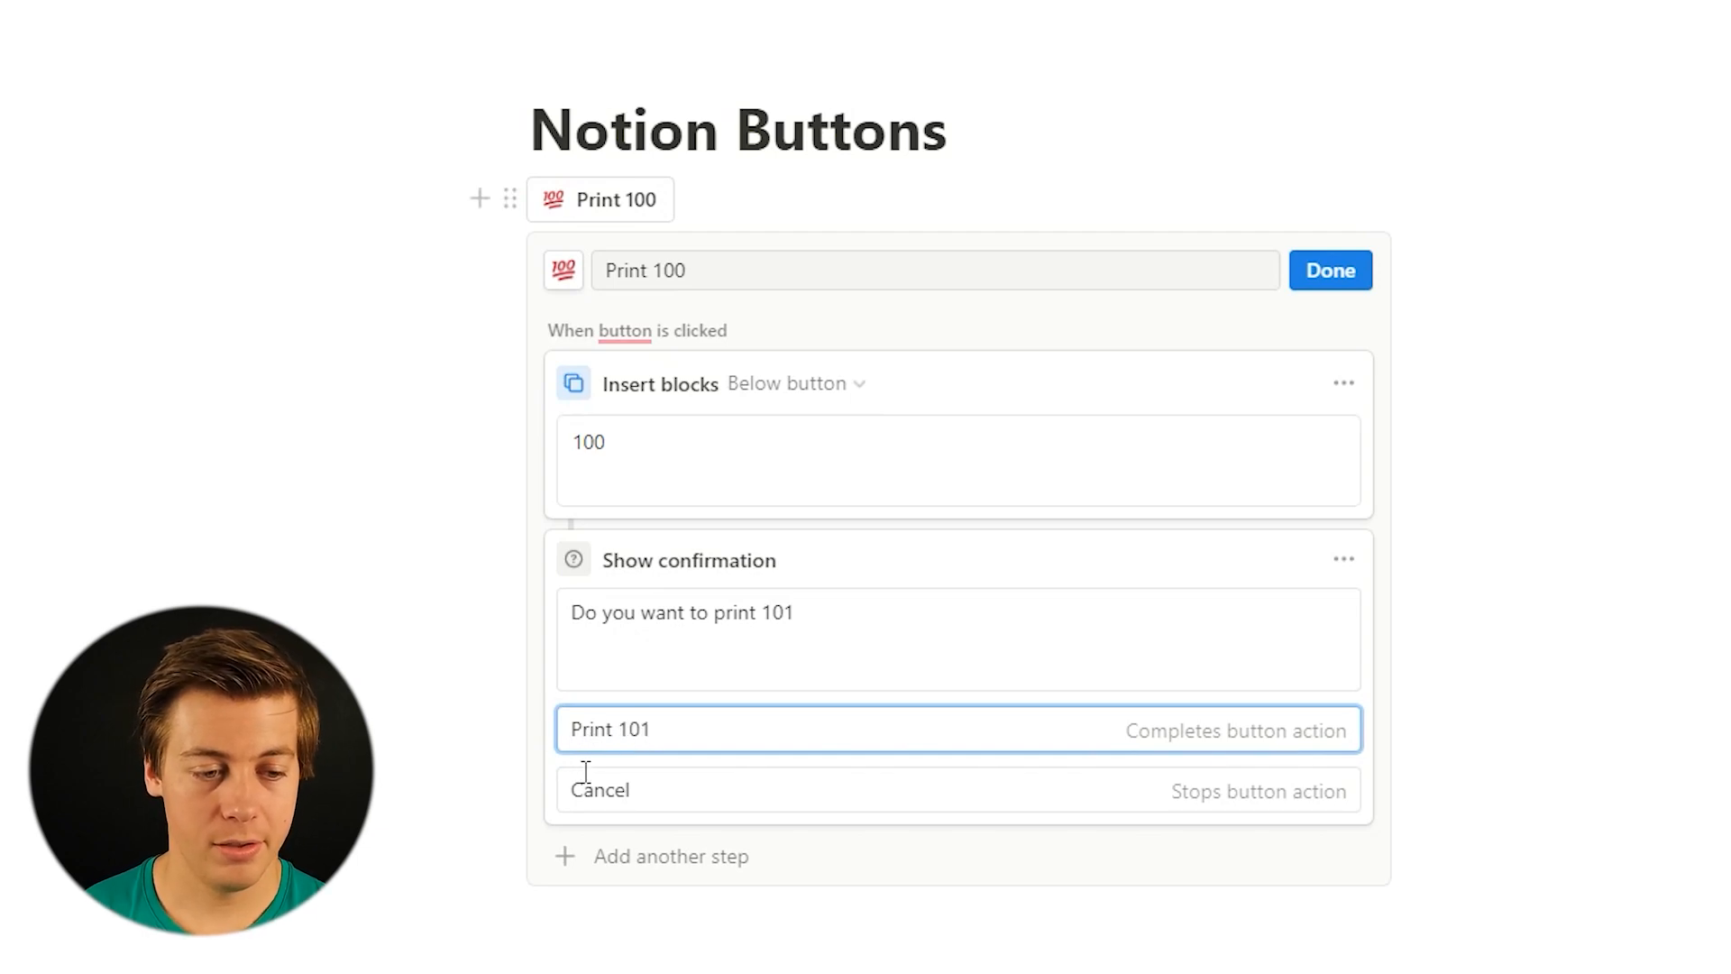
pyautogui.doubleClick(612, 790)
pyautogui.write("Don't print 101")
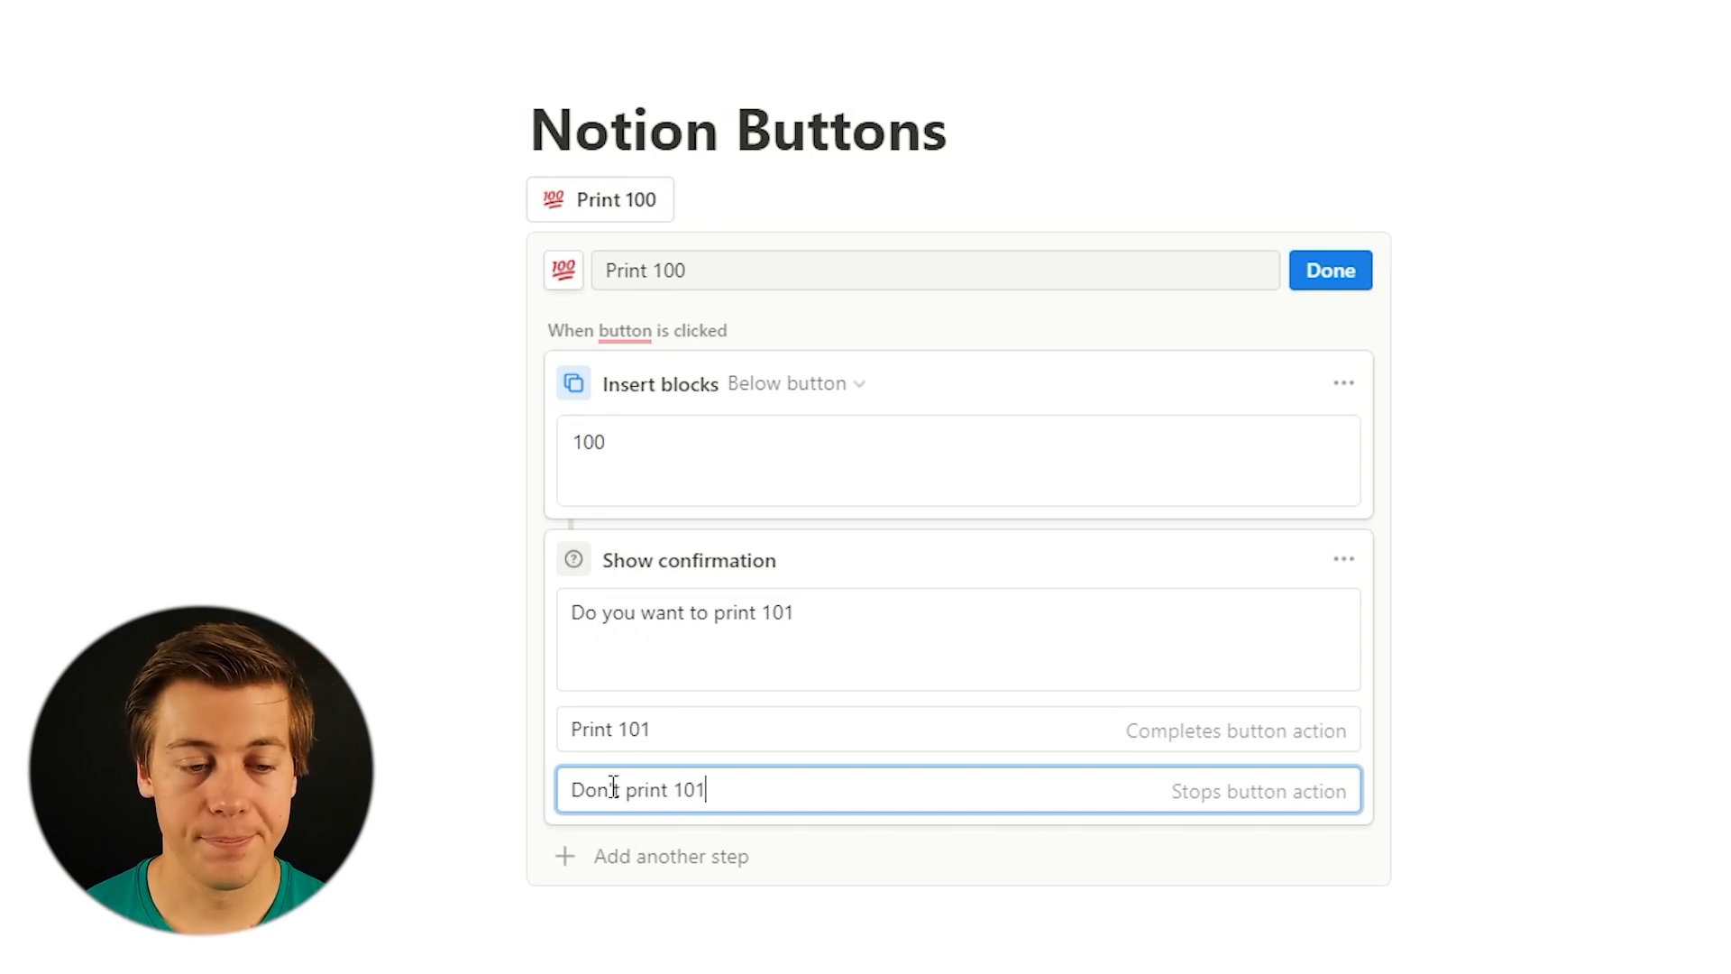
# Add an Insert blocks step with the text 101 after the confirmation, and save the button.
pyautogui.click(622, 859)
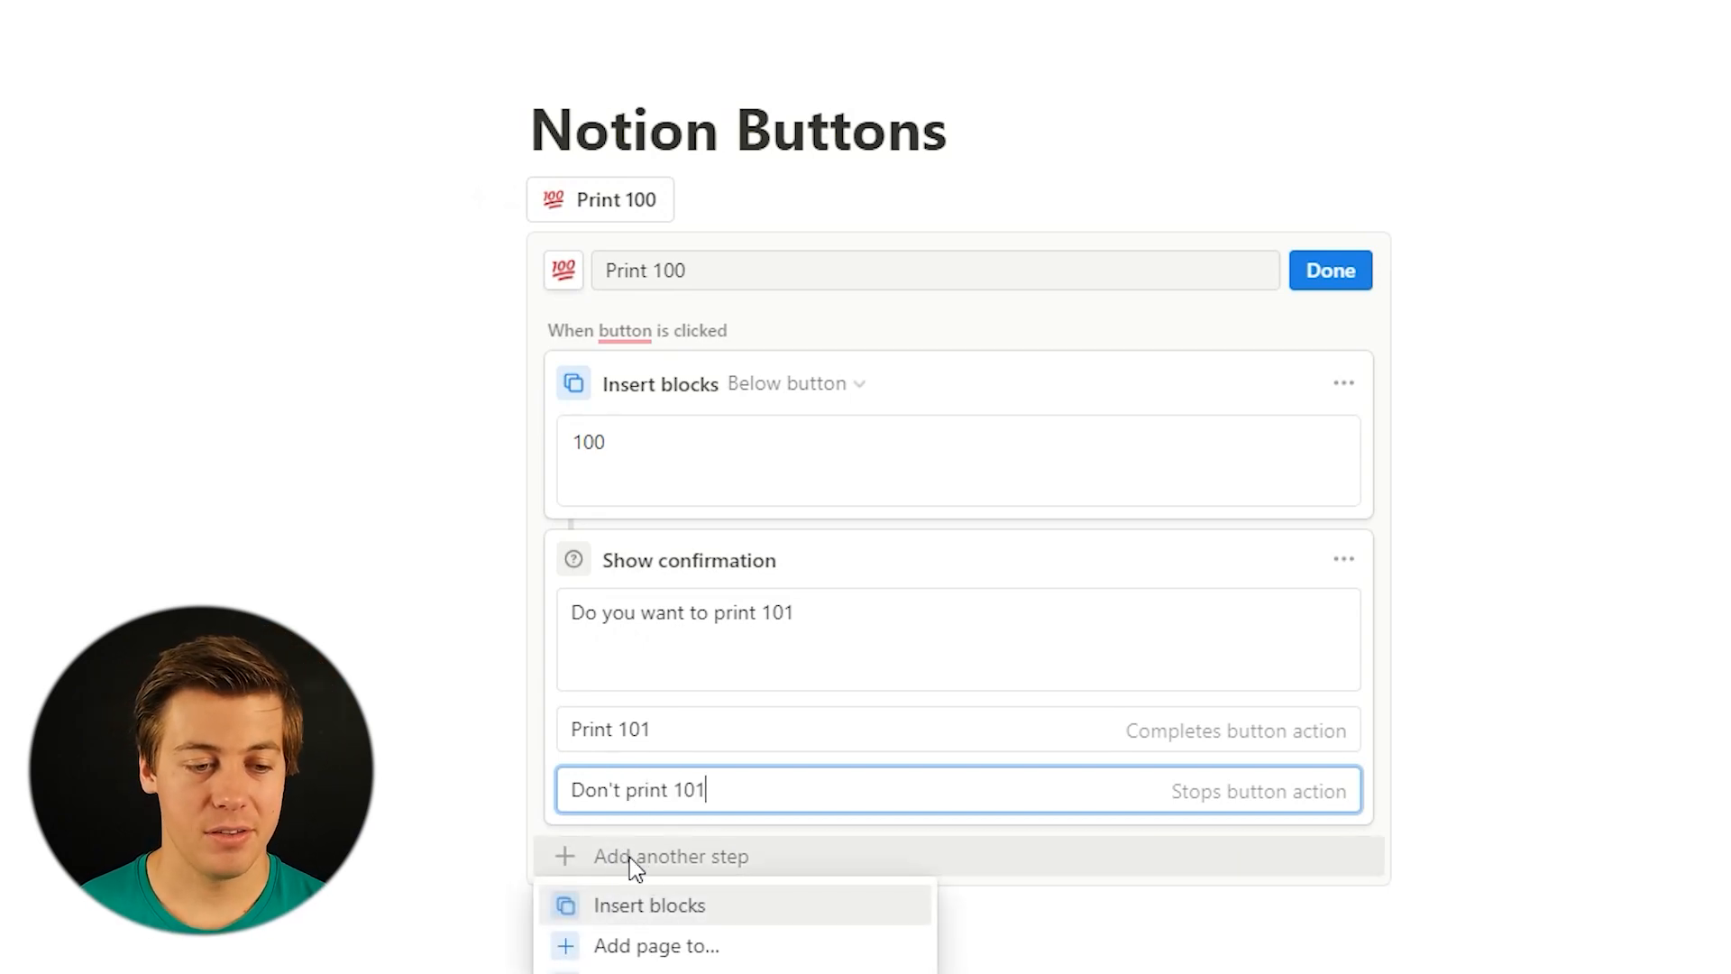
pyautogui.click(687, 909)
pyautogui.click(661, 947)
pyautogui.write('101')
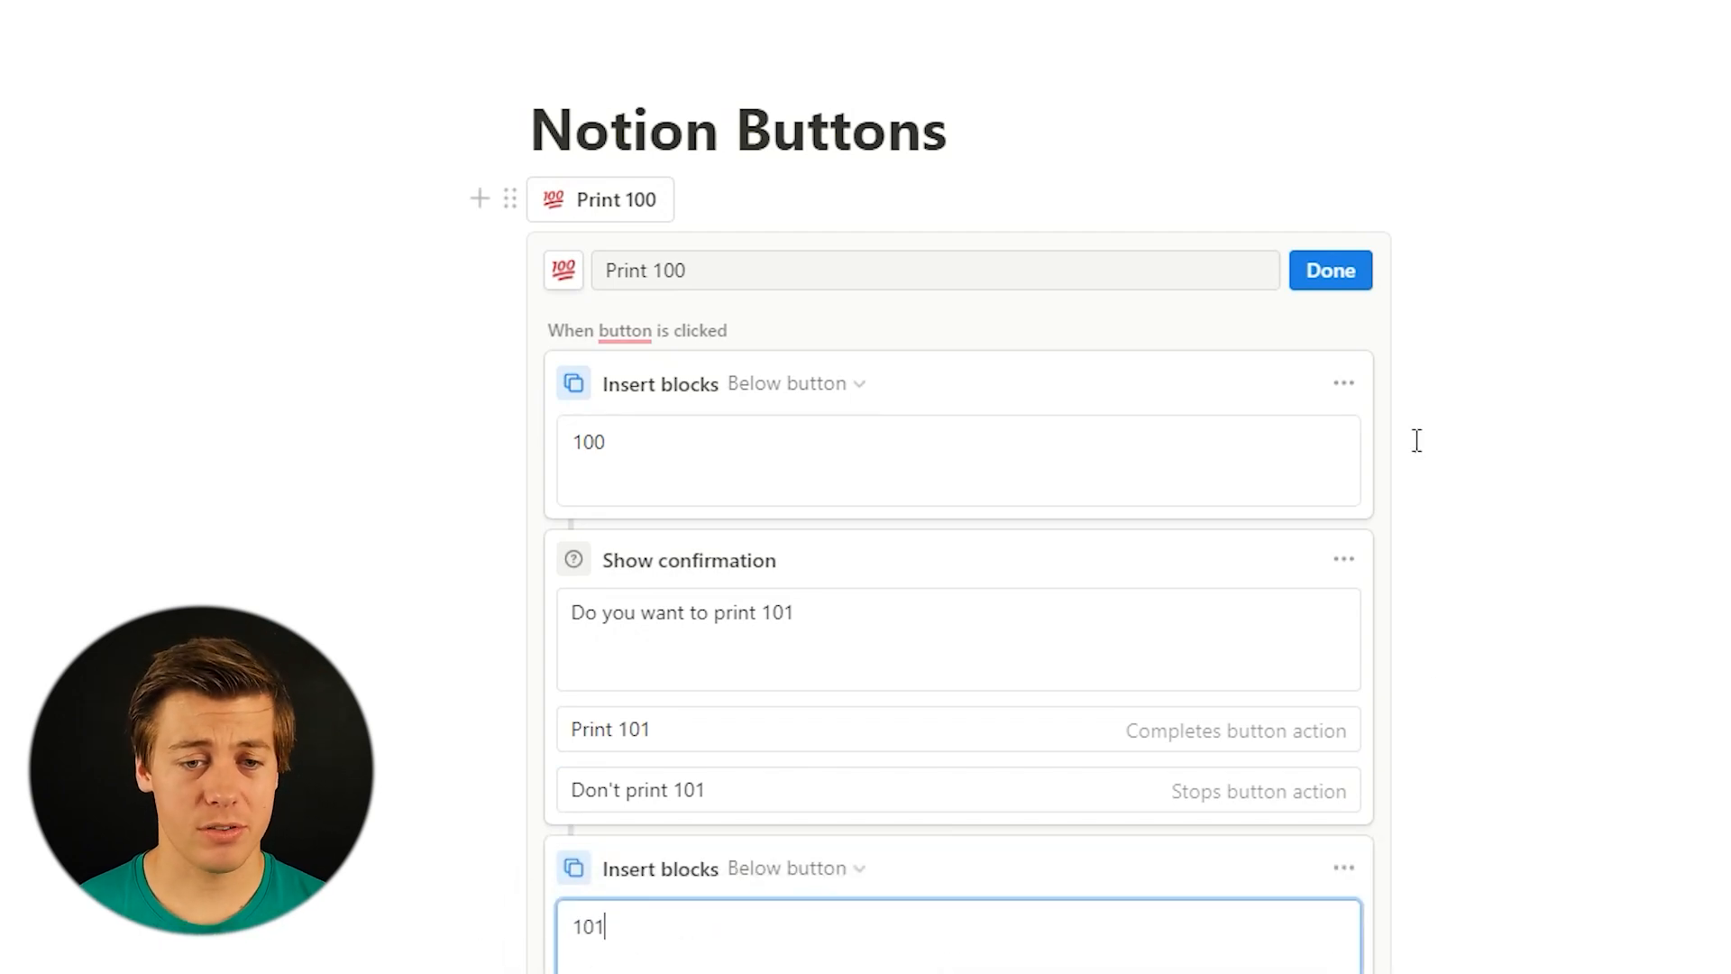
pyautogui.click(1333, 289)
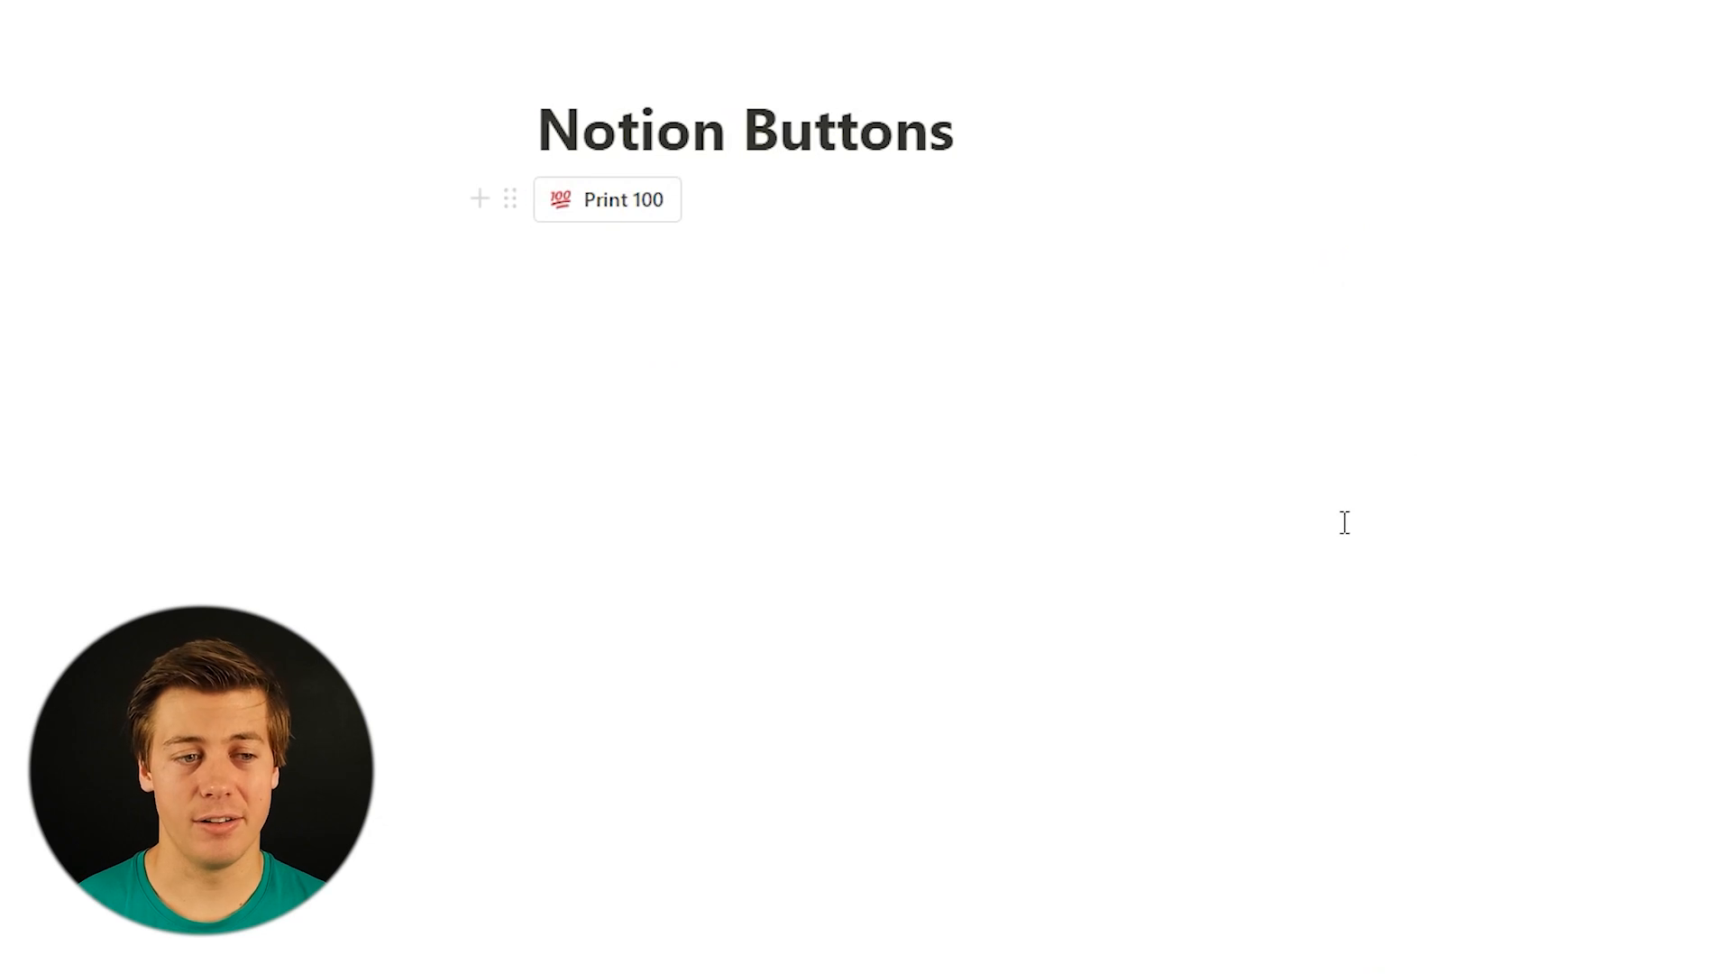
# Run the Print 100 button, accept the confirmation with Print 101, and delete the inserted blocks.
pyautogui.click(587, 207)
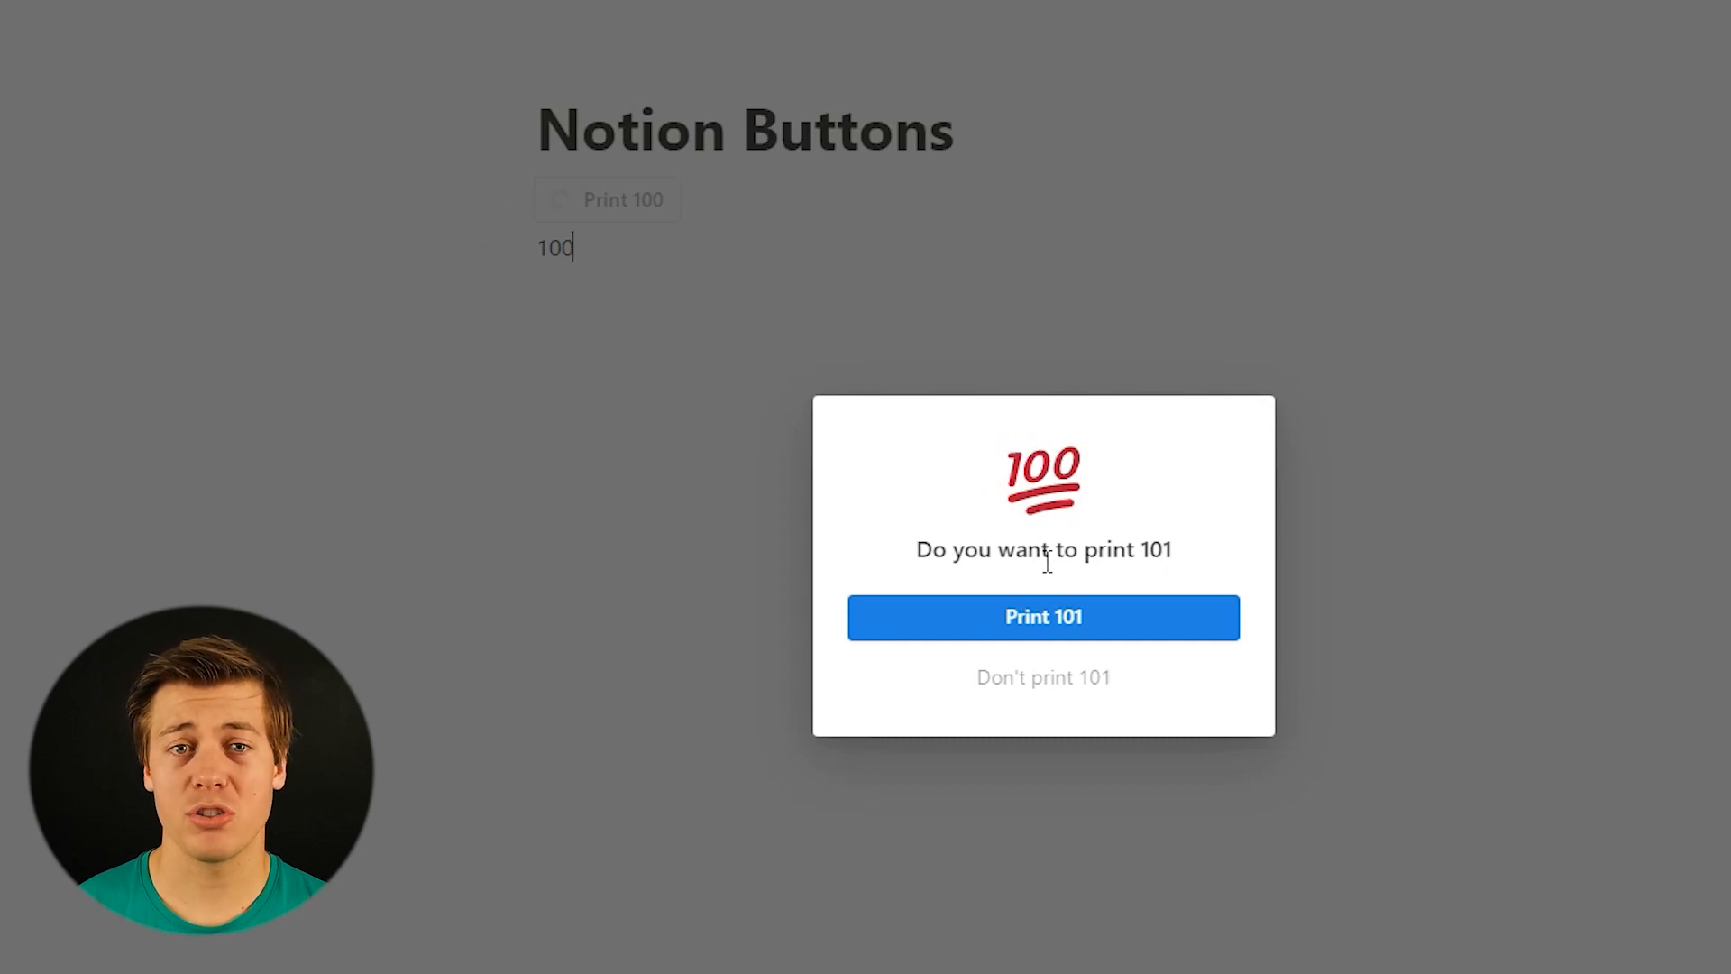
pyautogui.click(1035, 628)
pyautogui.moveTo(579, 386); pyautogui.dragTo(522, 246)
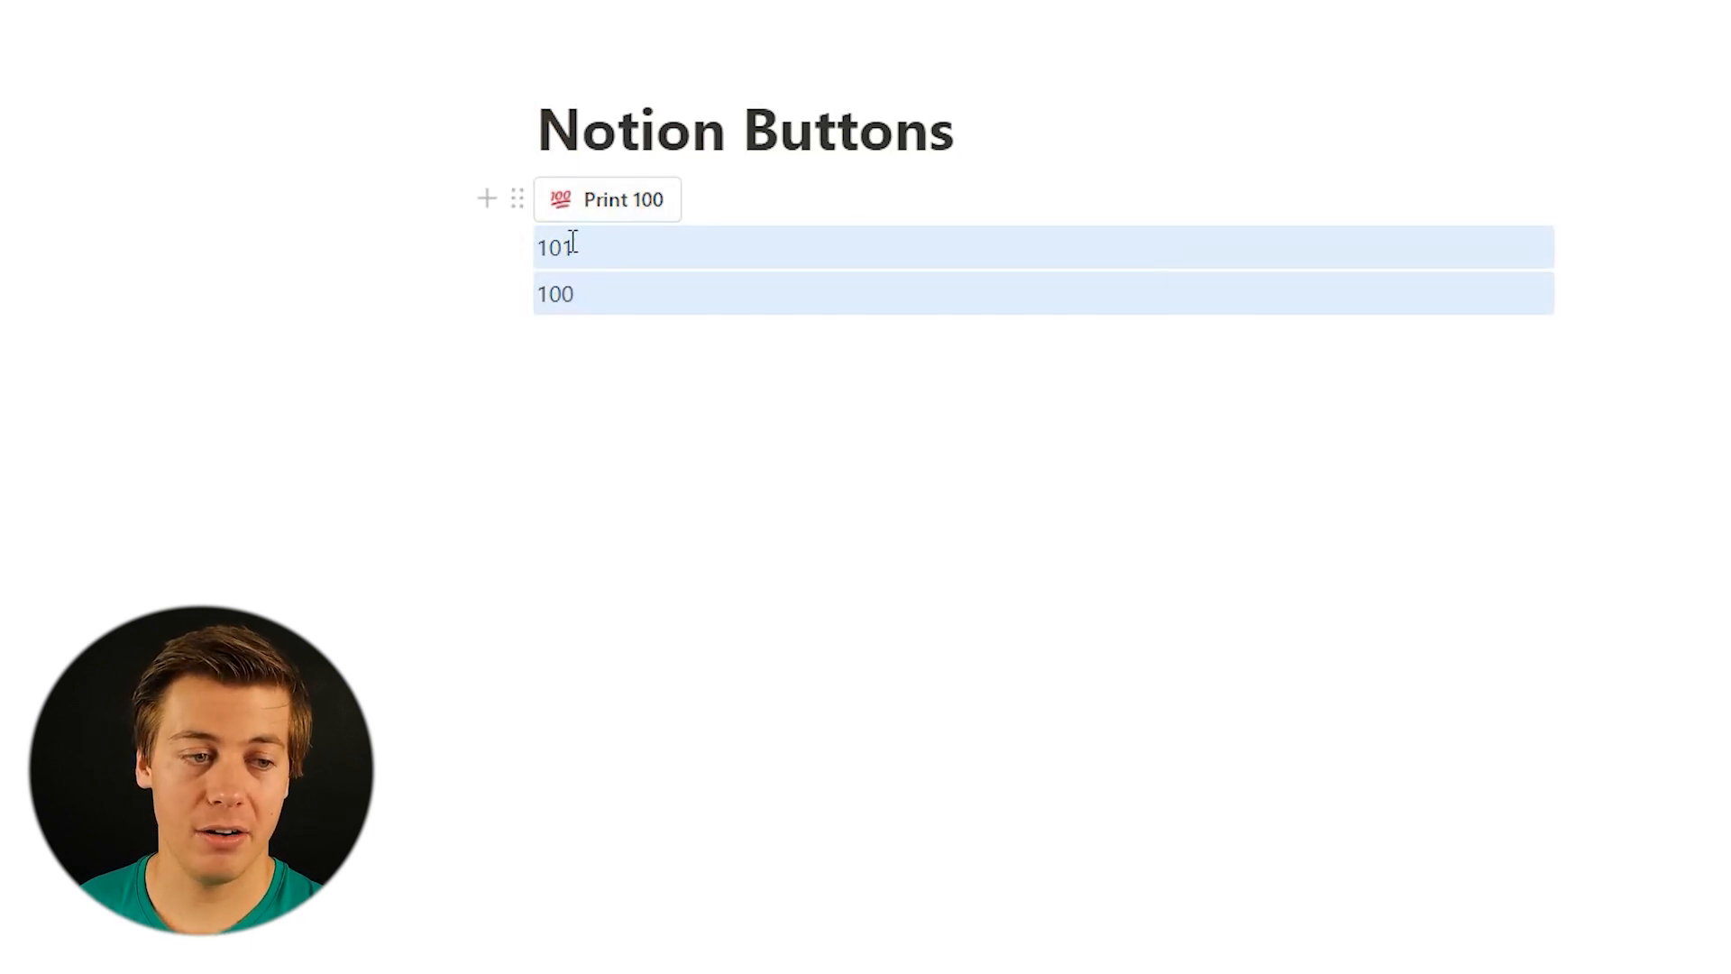
pyautogui.press('Delete')
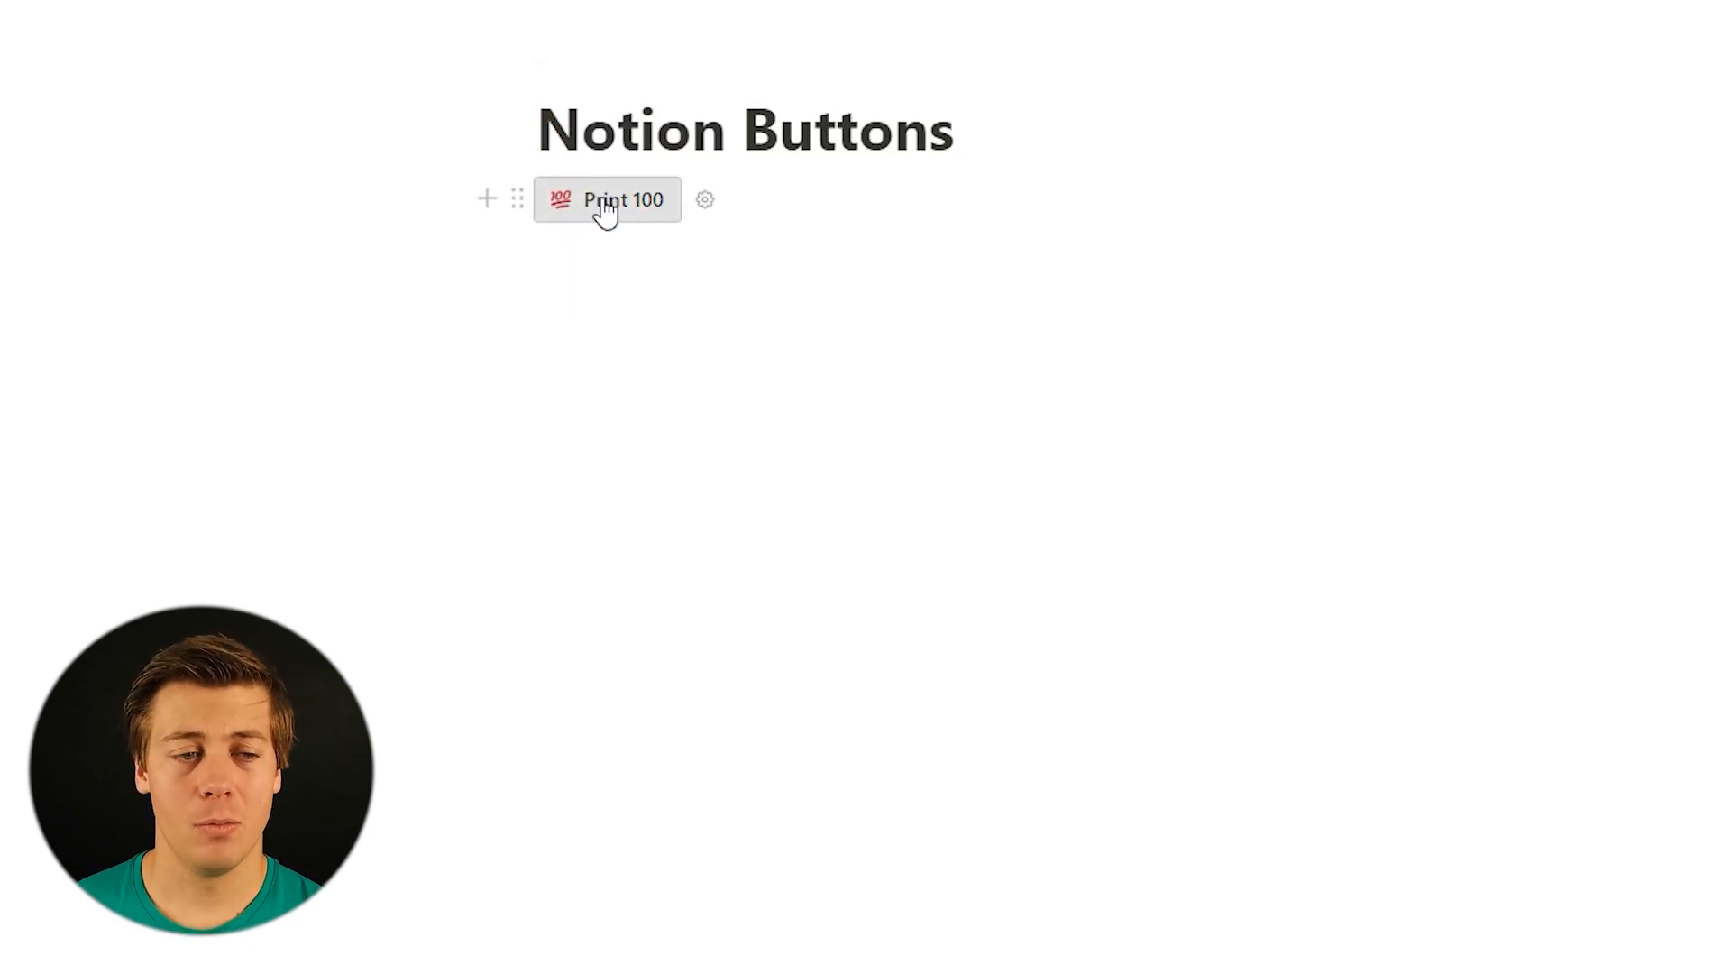
# Run the Print 100 button, decline the confirmation with Don't print 101, and delete the inserted block.
pyautogui.click(603, 200)
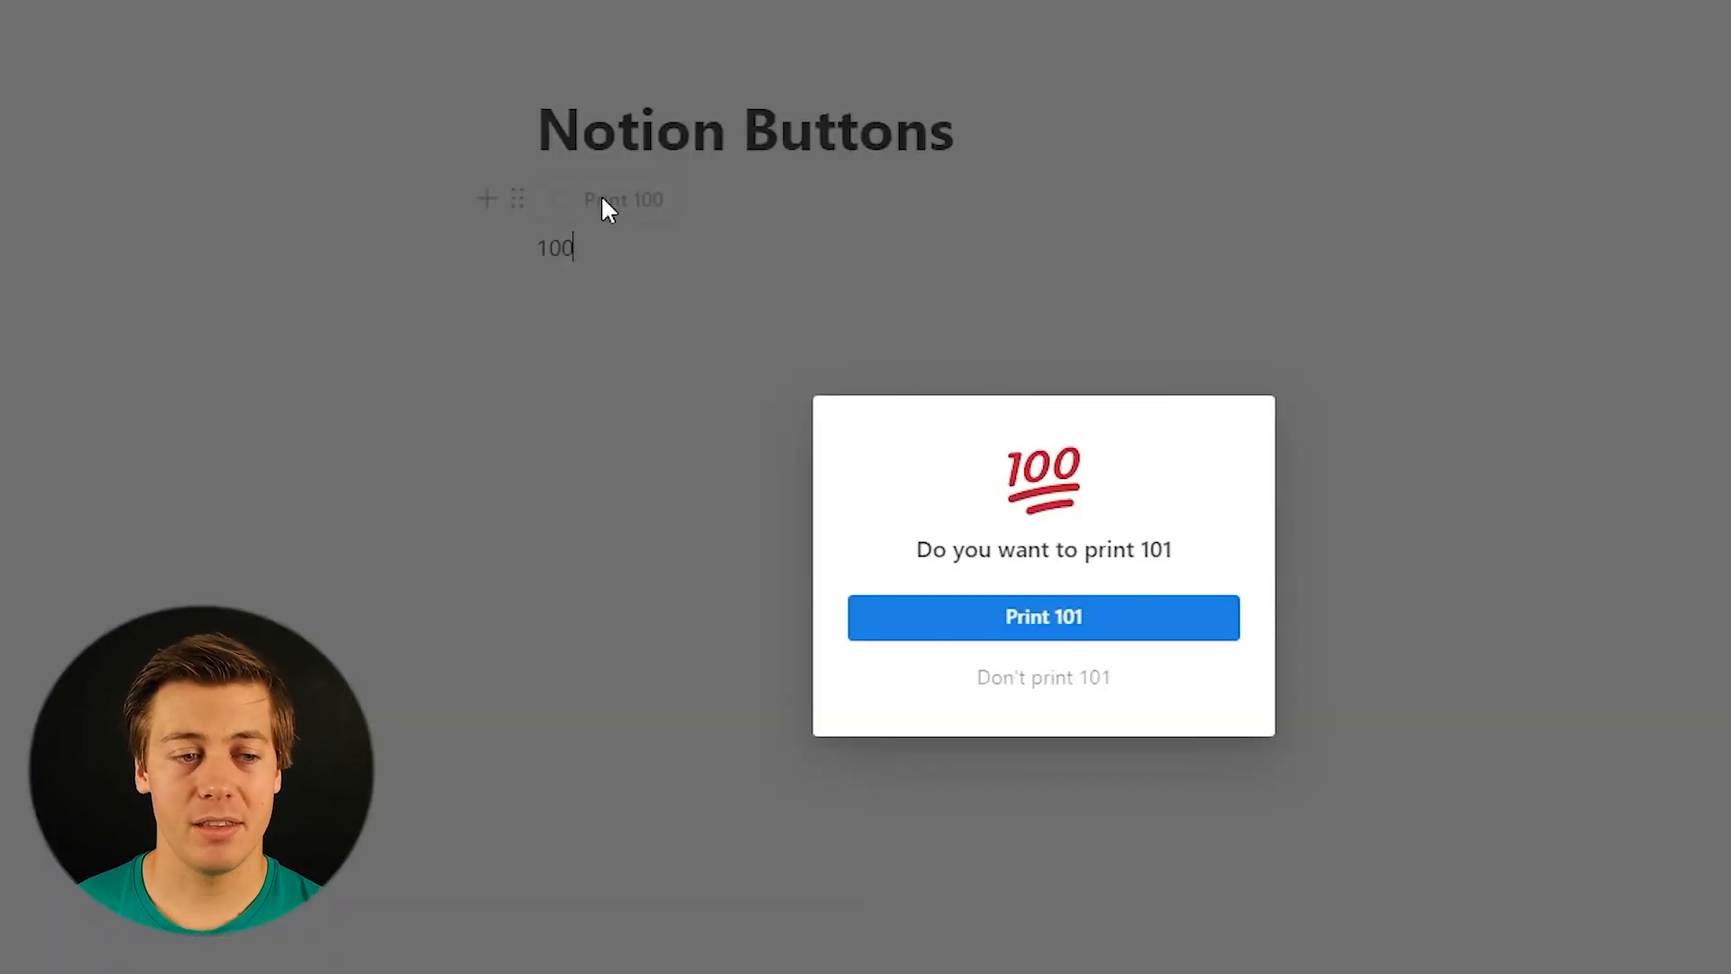
pyautogui.click(1063, 694)
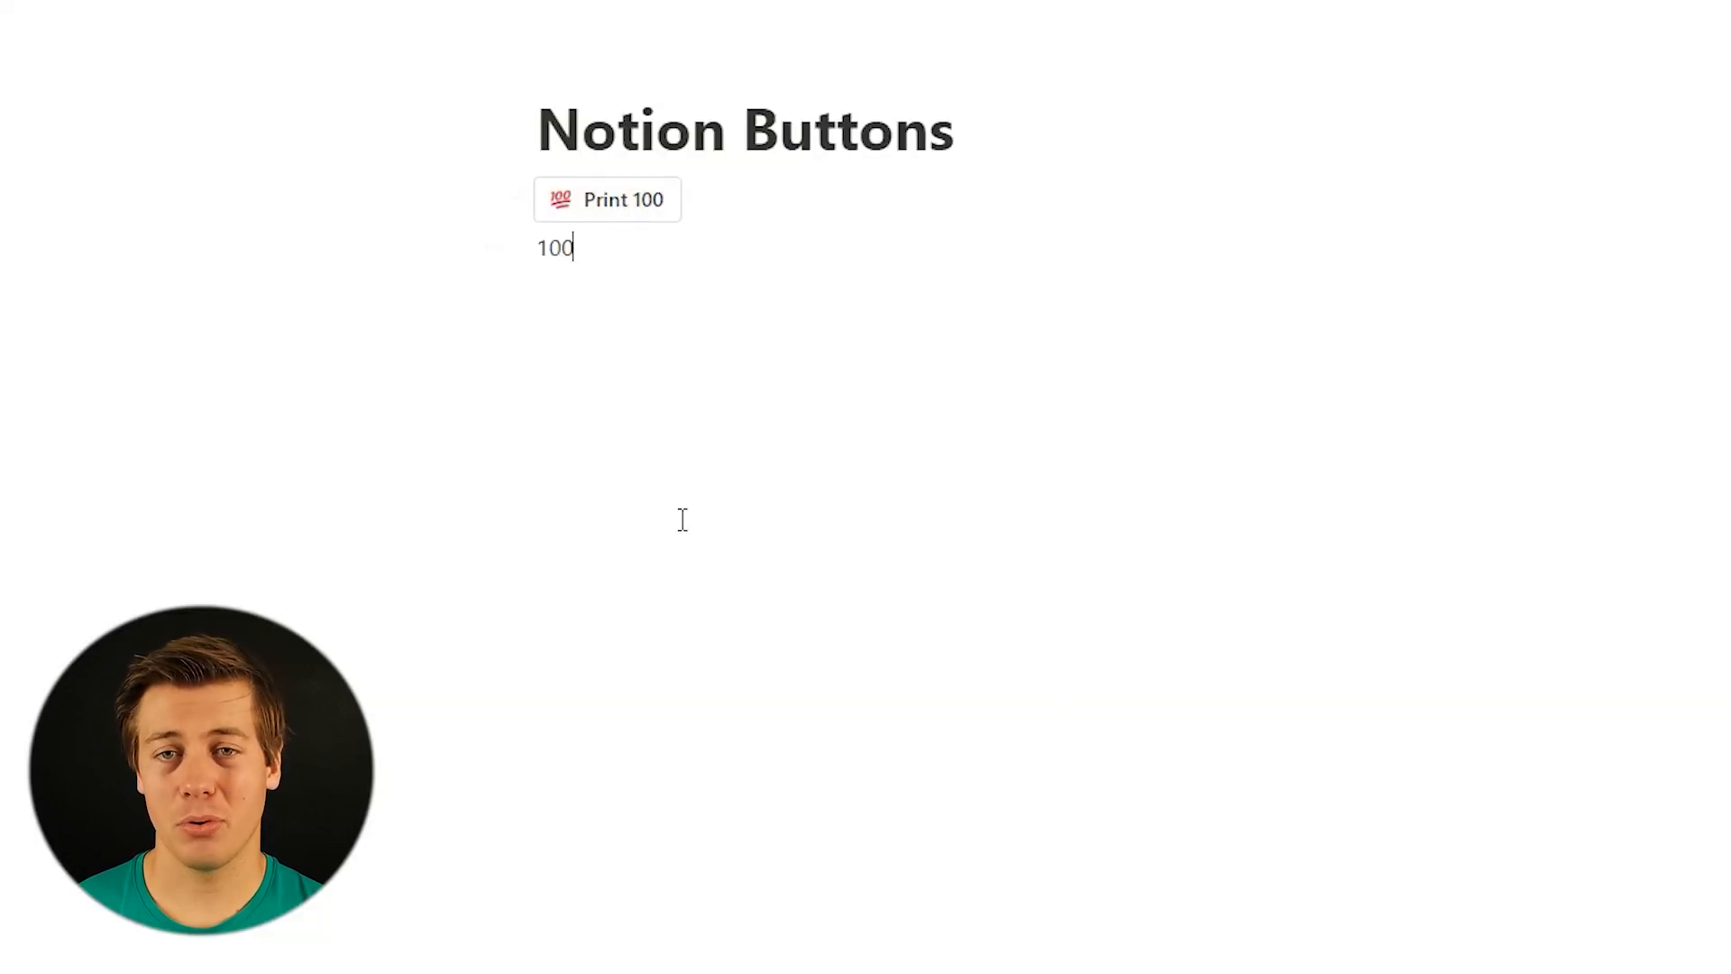
pyautogui.moveTo(909, 613); pyautogui.dragTo(553, 242)
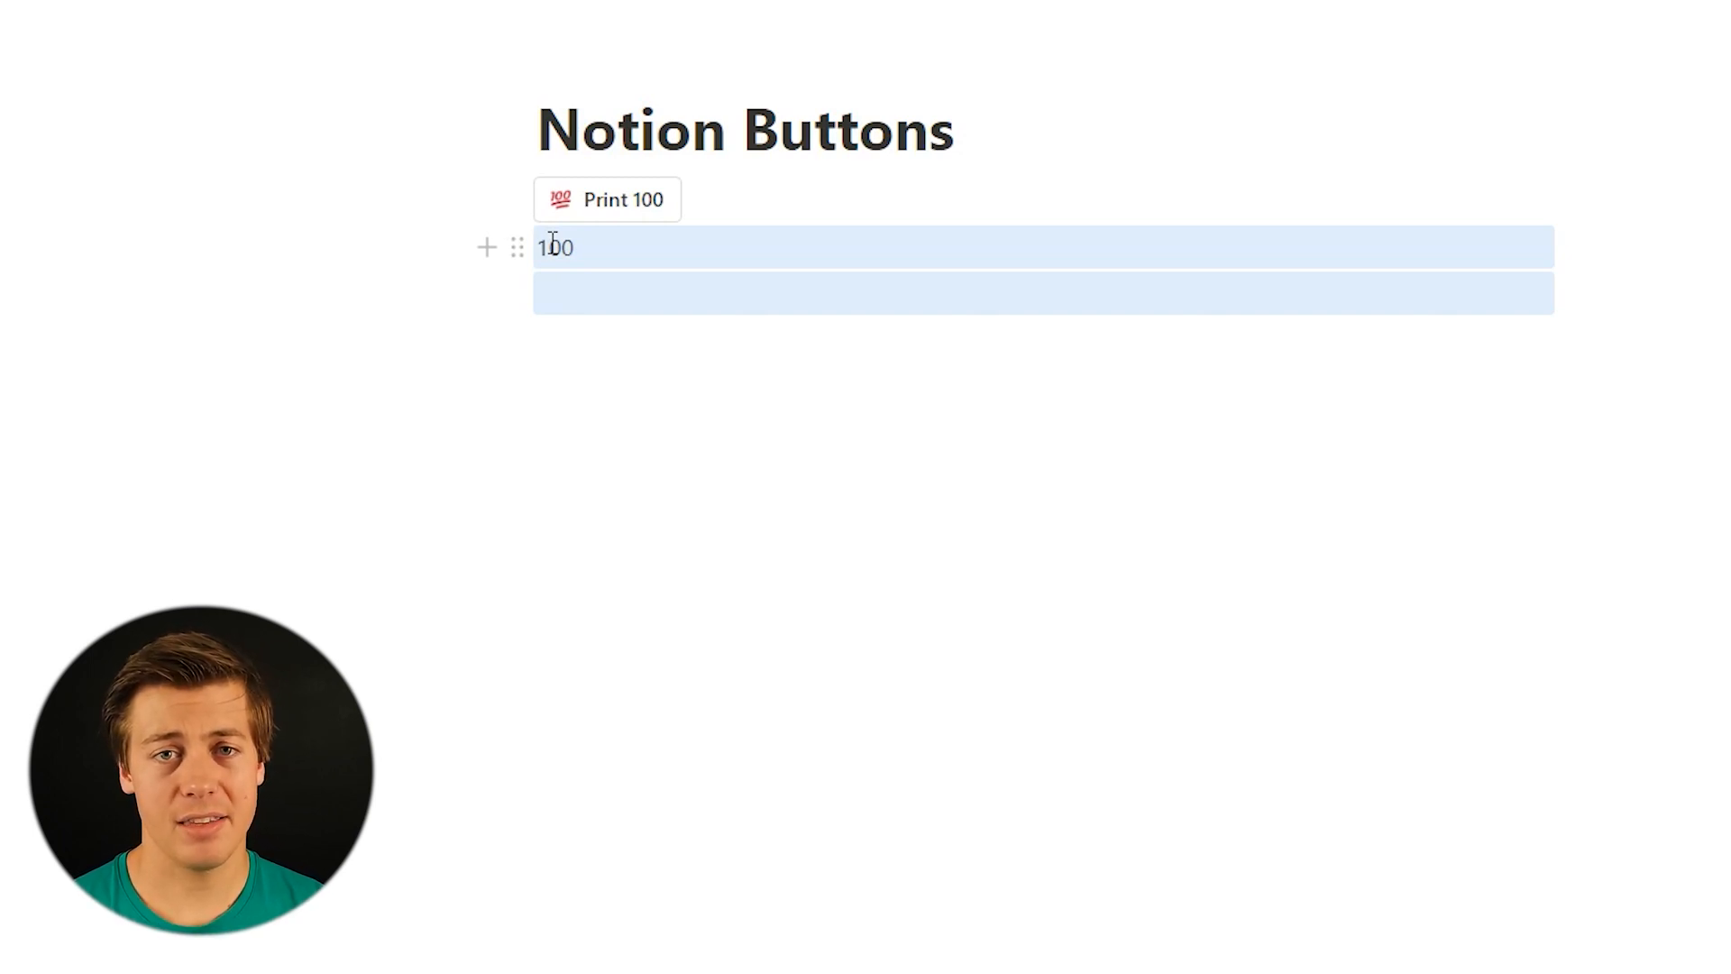
pyautogui.press('BackSpace')
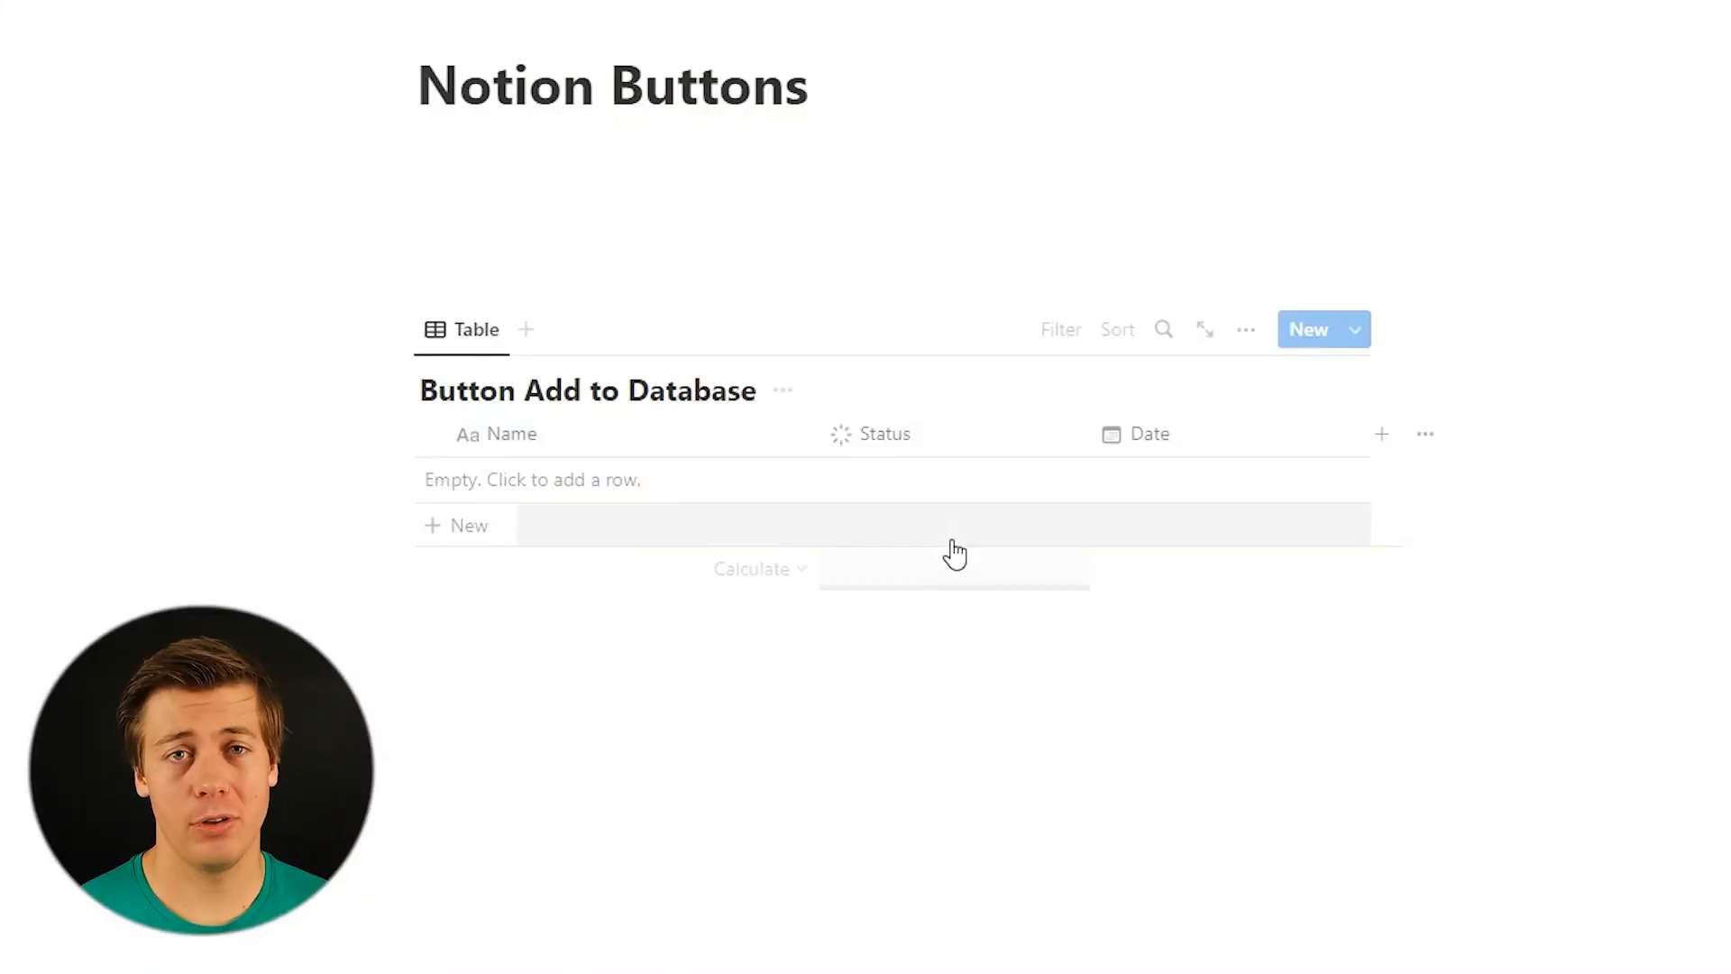
# Insert a new button above the database table with an Add page to step targeting Button Add to Database.
pyautogui.click(602, 213)
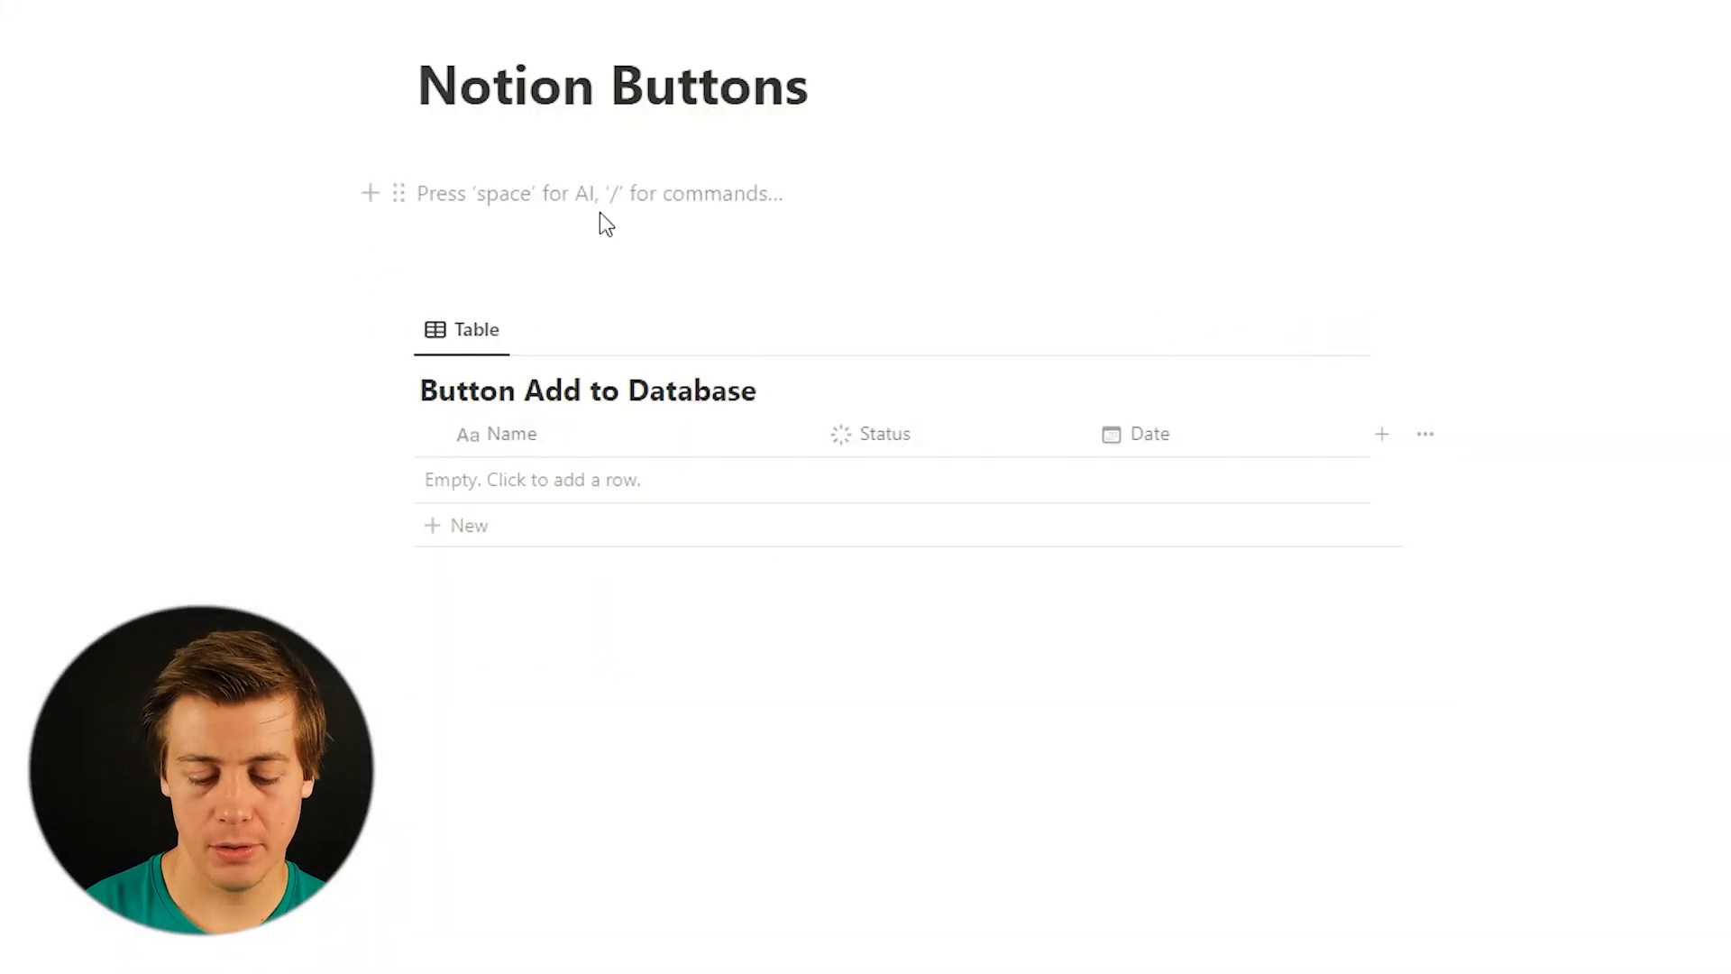
pyautogui.write('/but')
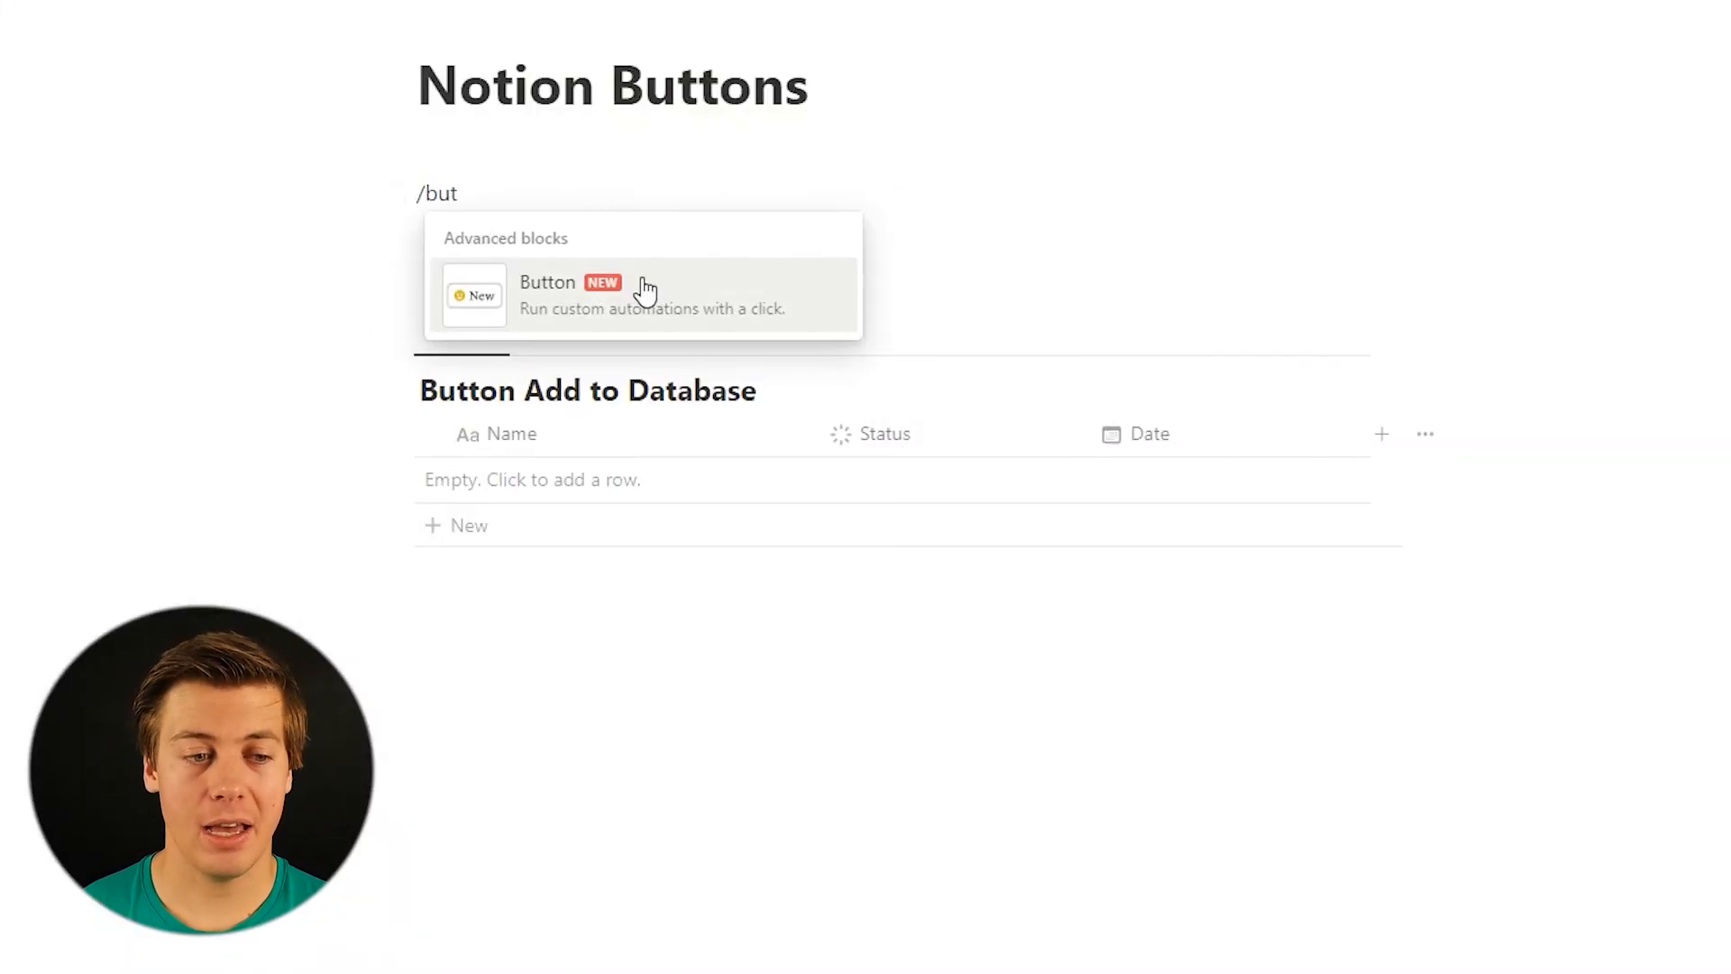
pyautogui.click(645, 290)
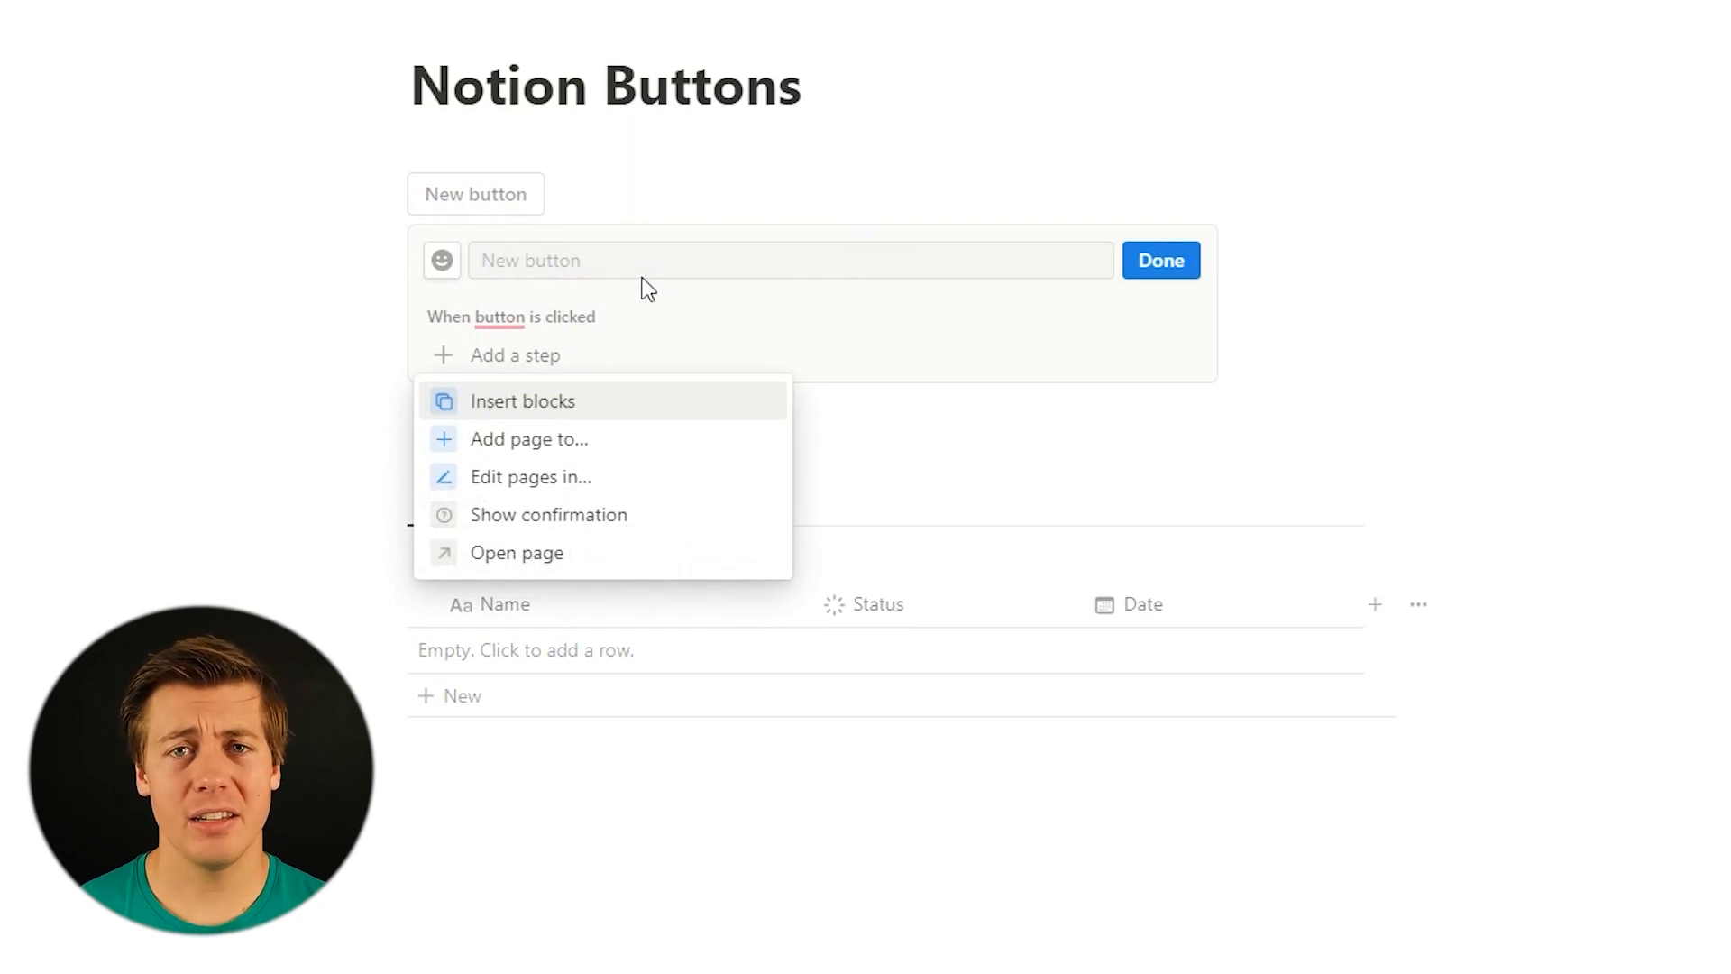
pyautogui.click(557, 447)
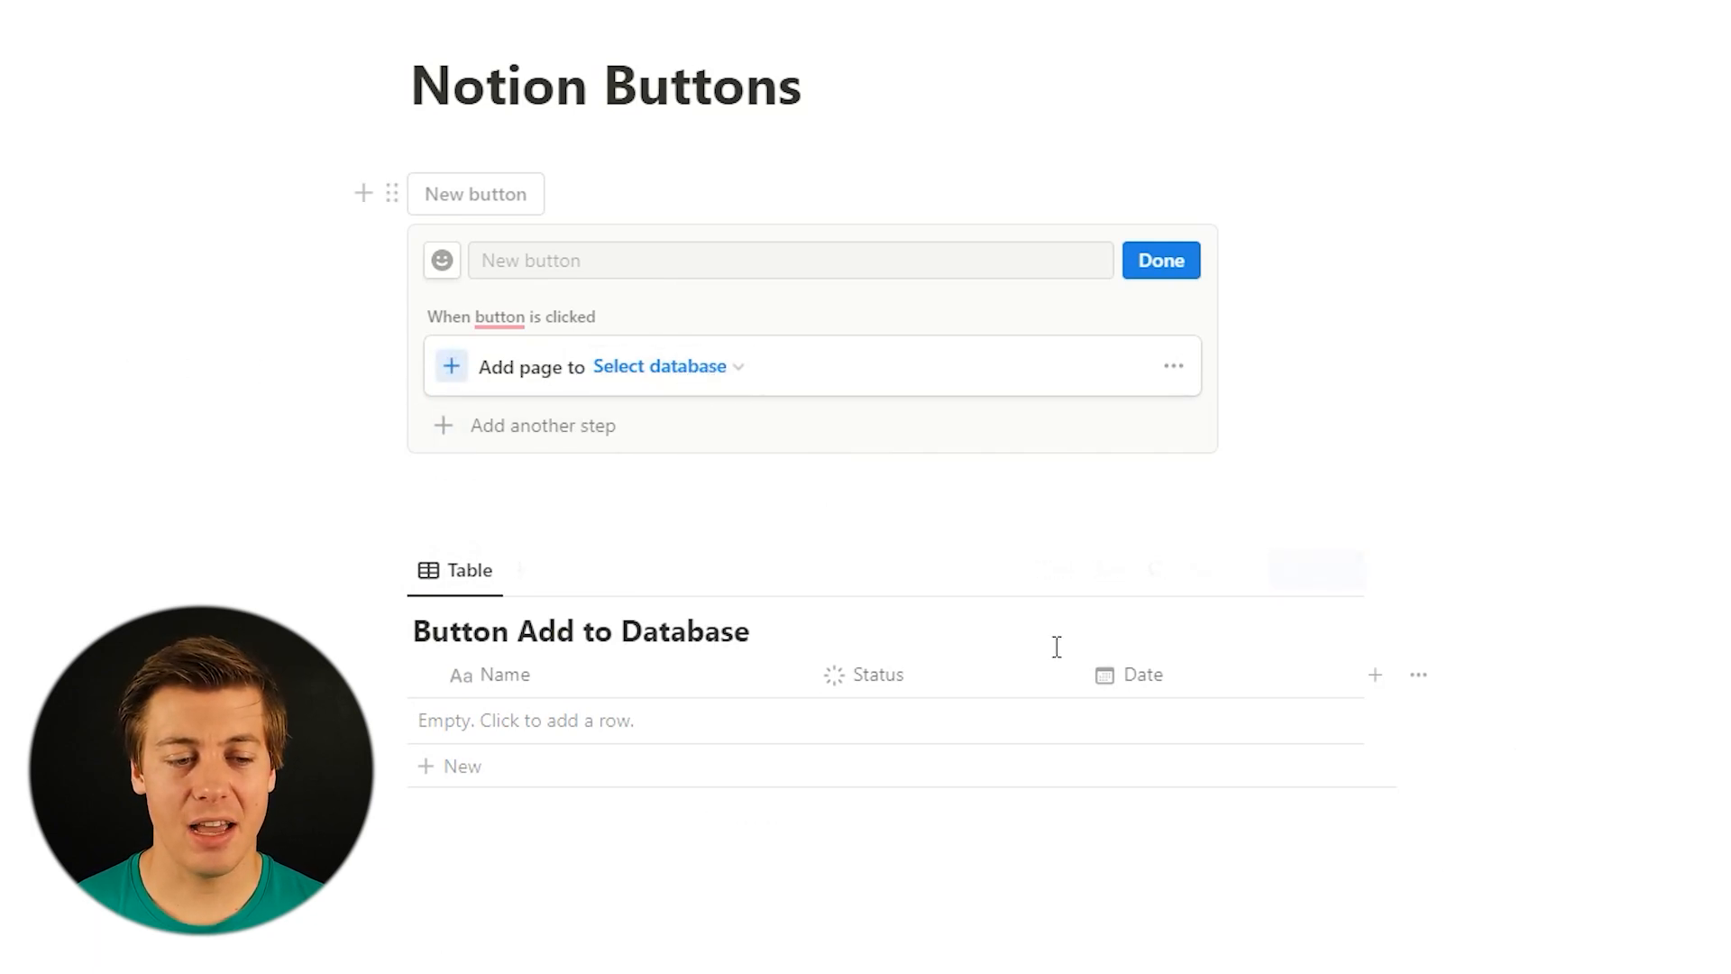
pyautogui.click(658, 388)
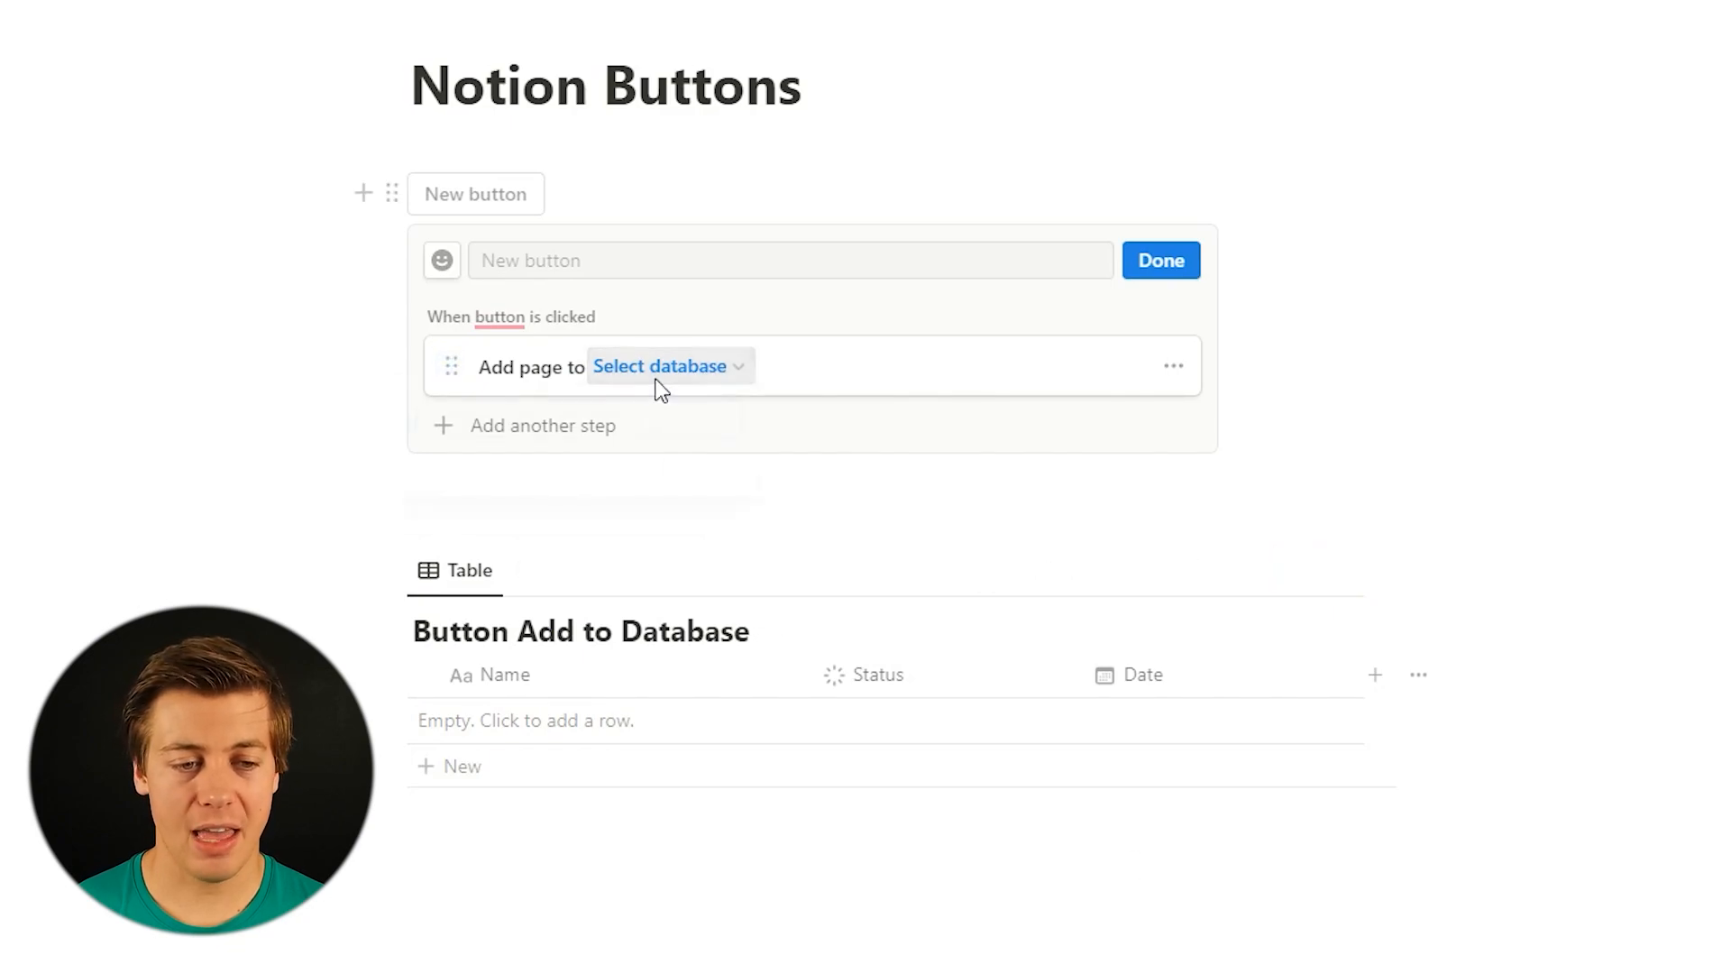
pyautogui.click(639, 471)
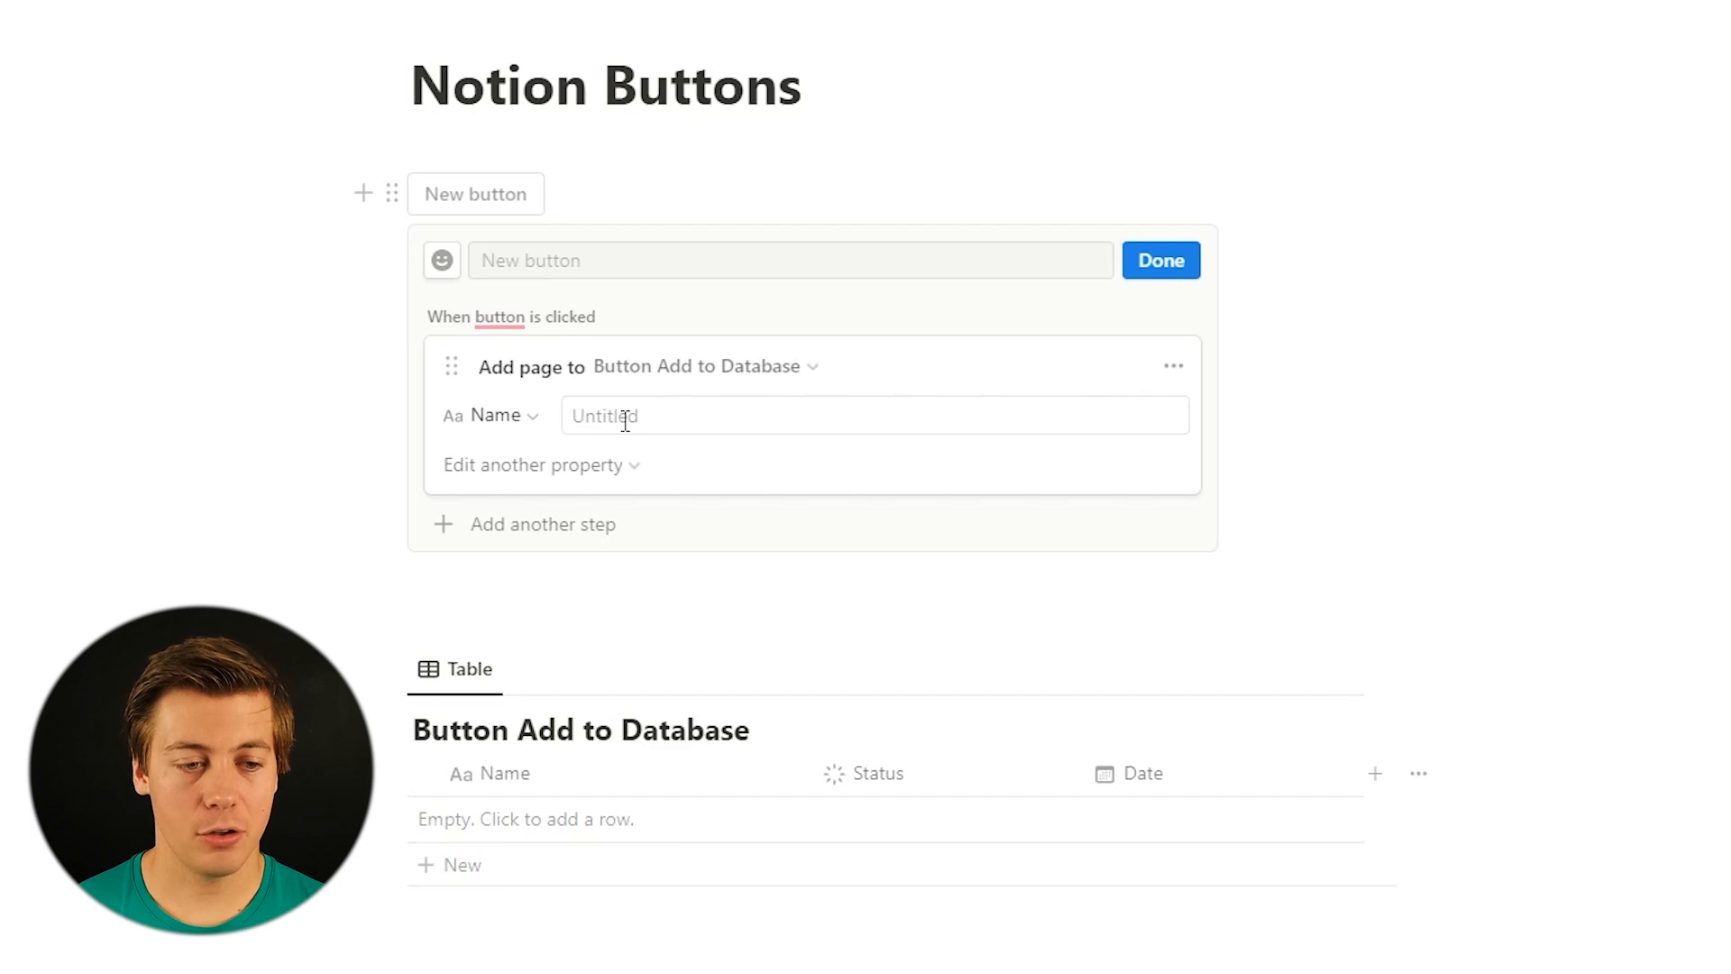
# Add the Status property to the Add page to step and set it to Not started.
pyautogui.click(746, 417)
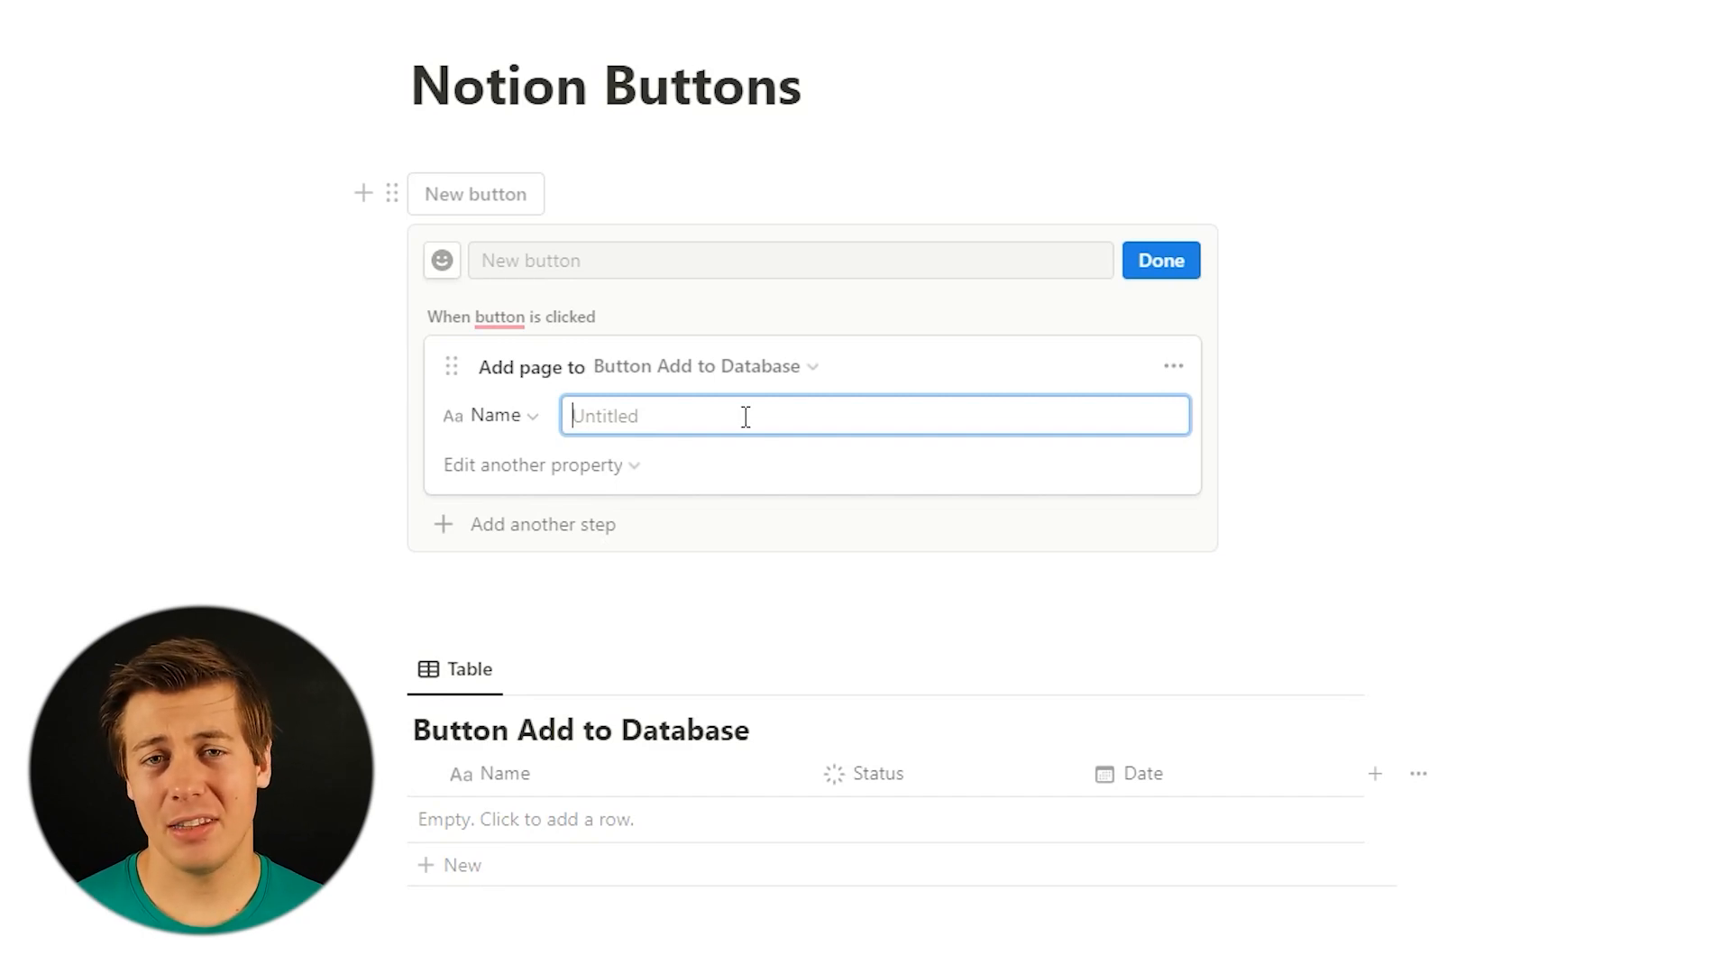
pyautogui.click(552, 463)
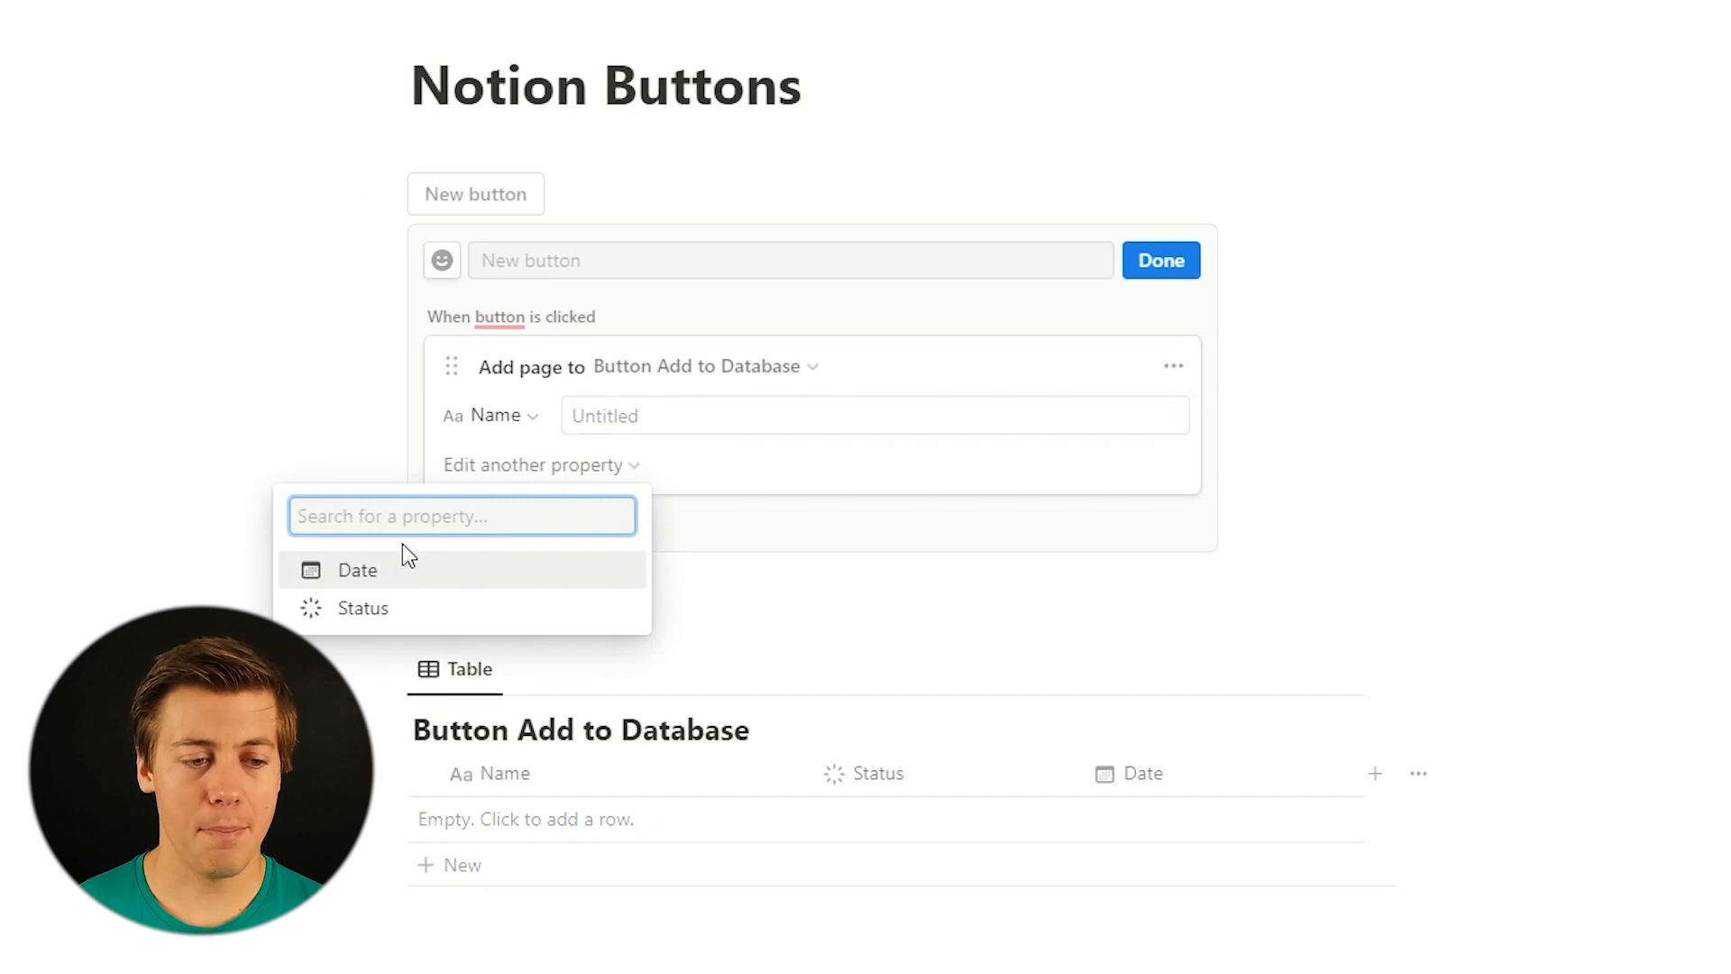
pyautogui.click(379, 607)
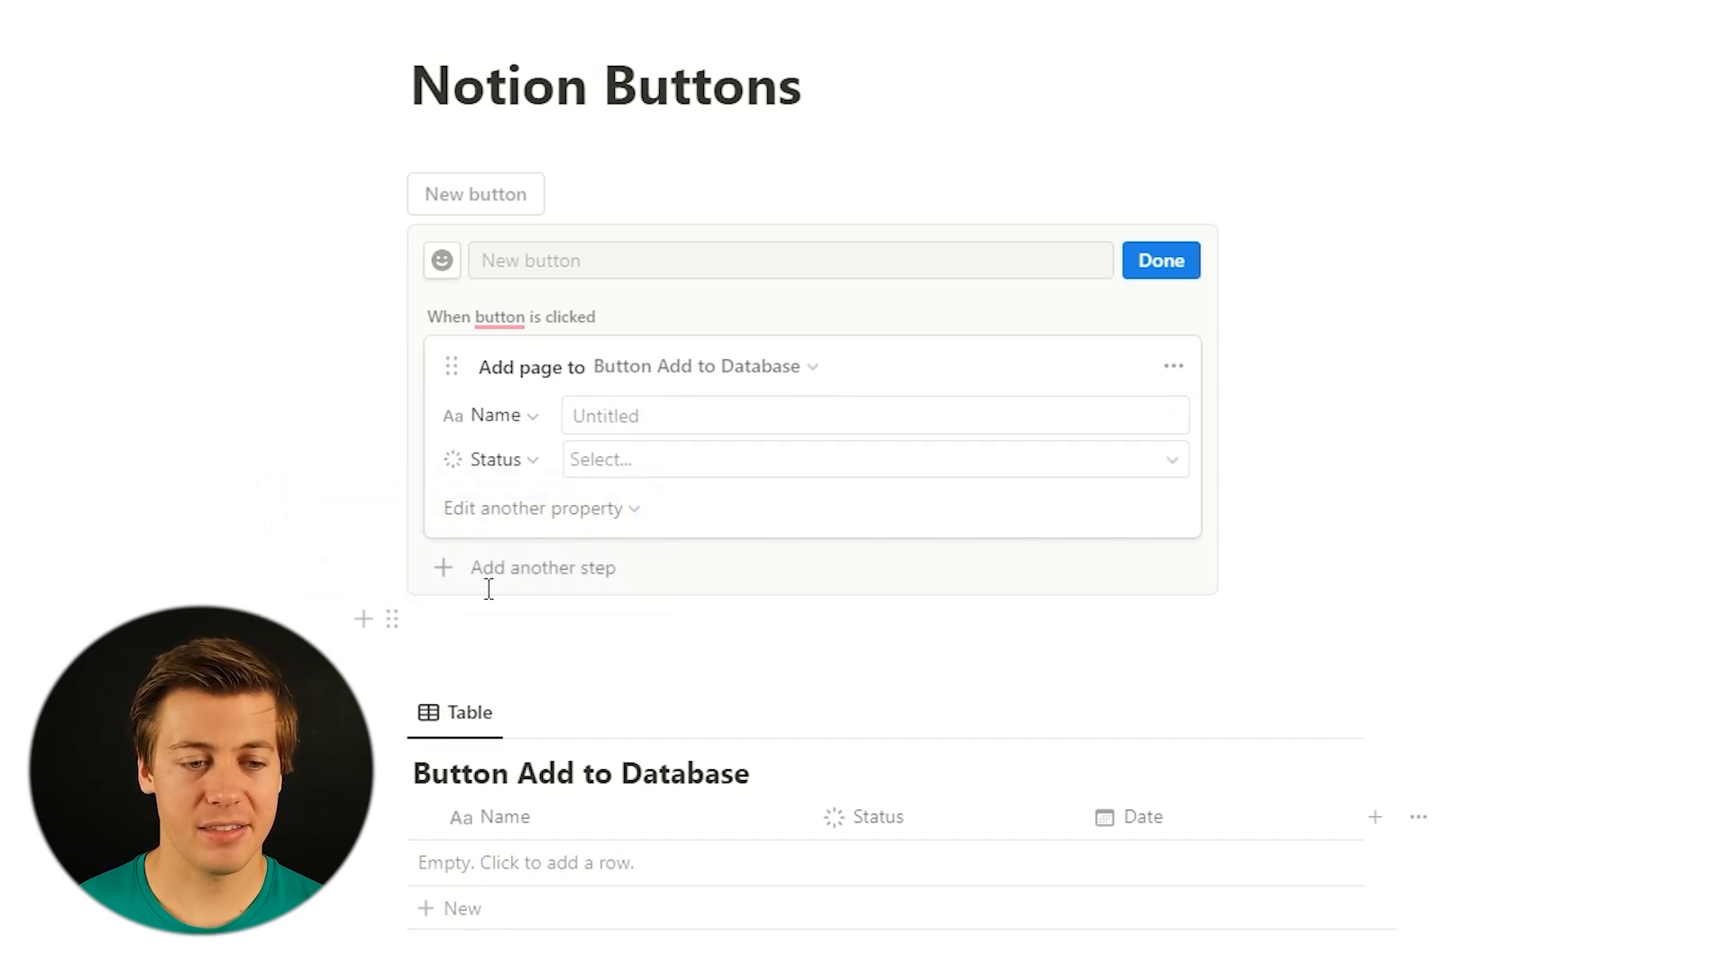
pyautogui.click(647, 462)
pyautogui.click(867, 599)
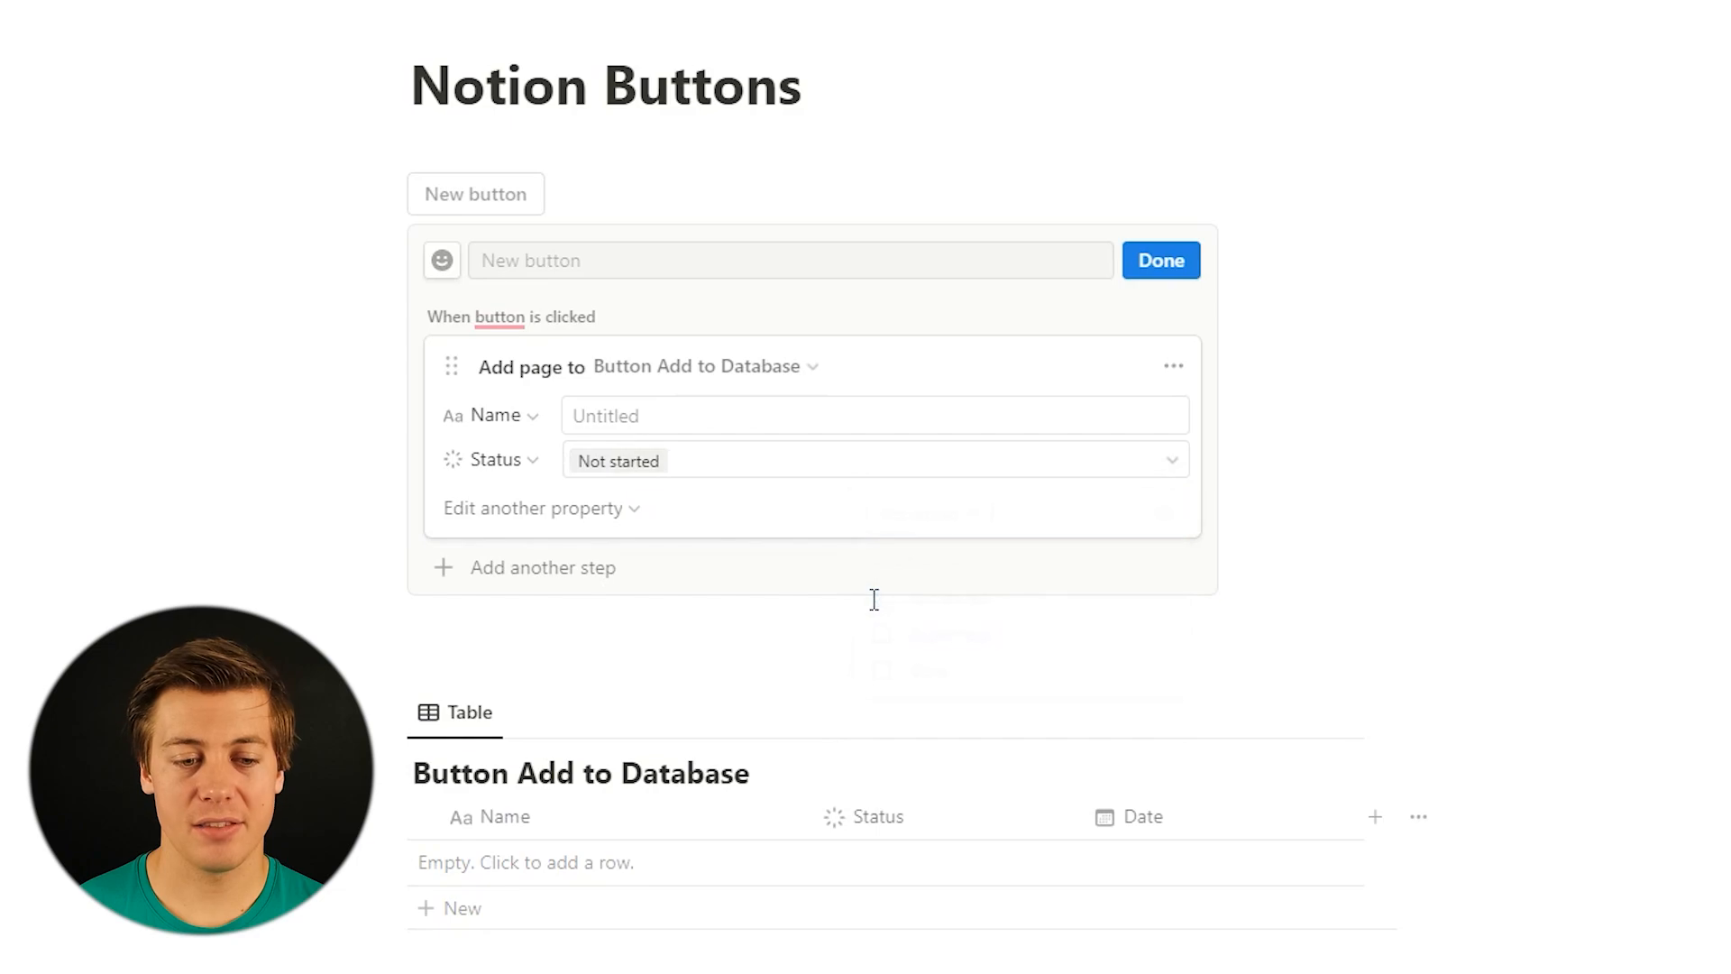
# Add the Date property to the Add page to step and set it to Today.
pyautogui.click(581, 510)
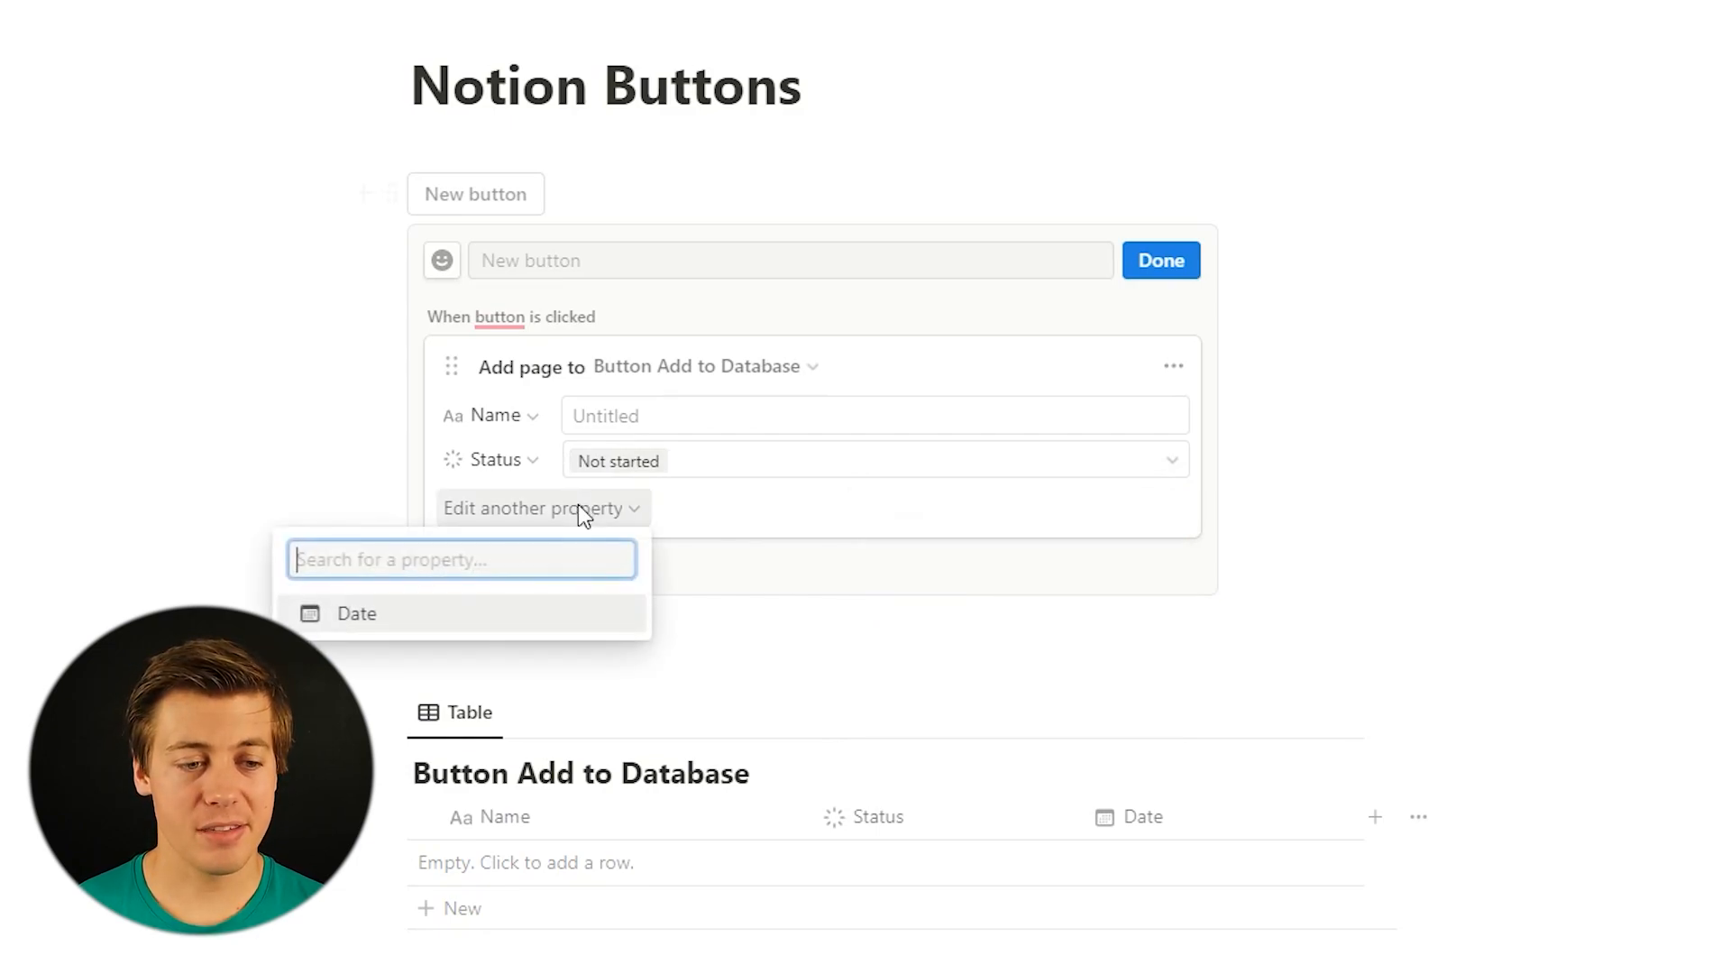
pyautogui.click(356, 614)
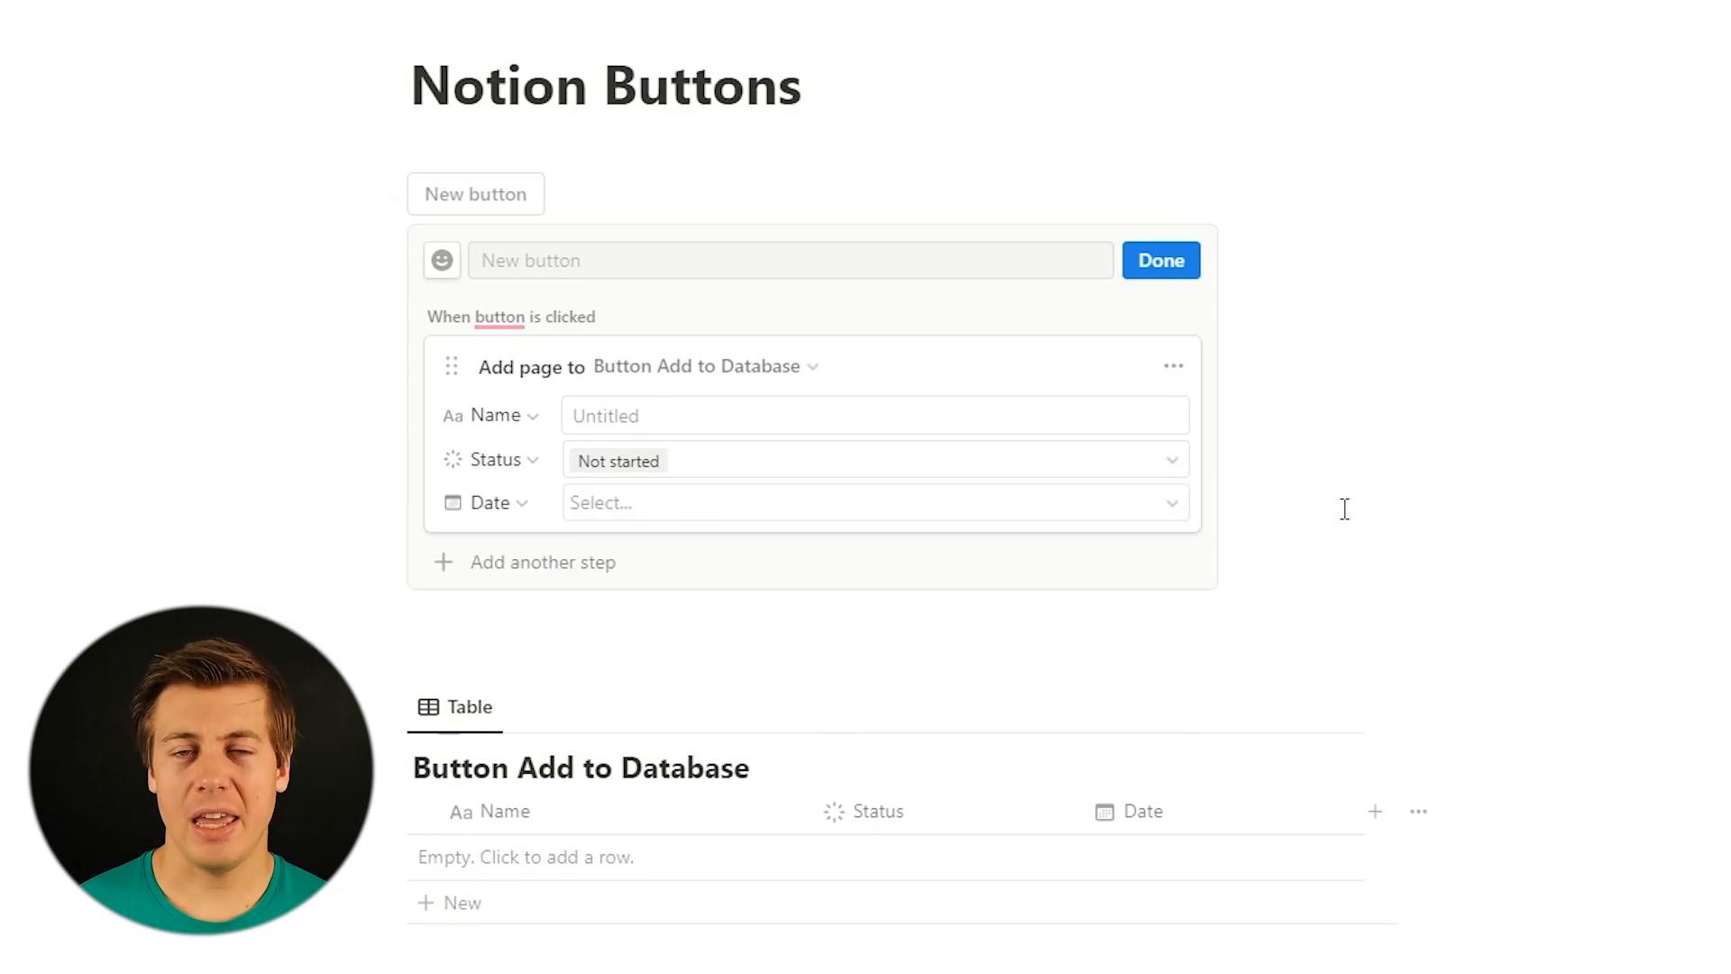
pyautogui.click(882, 506)
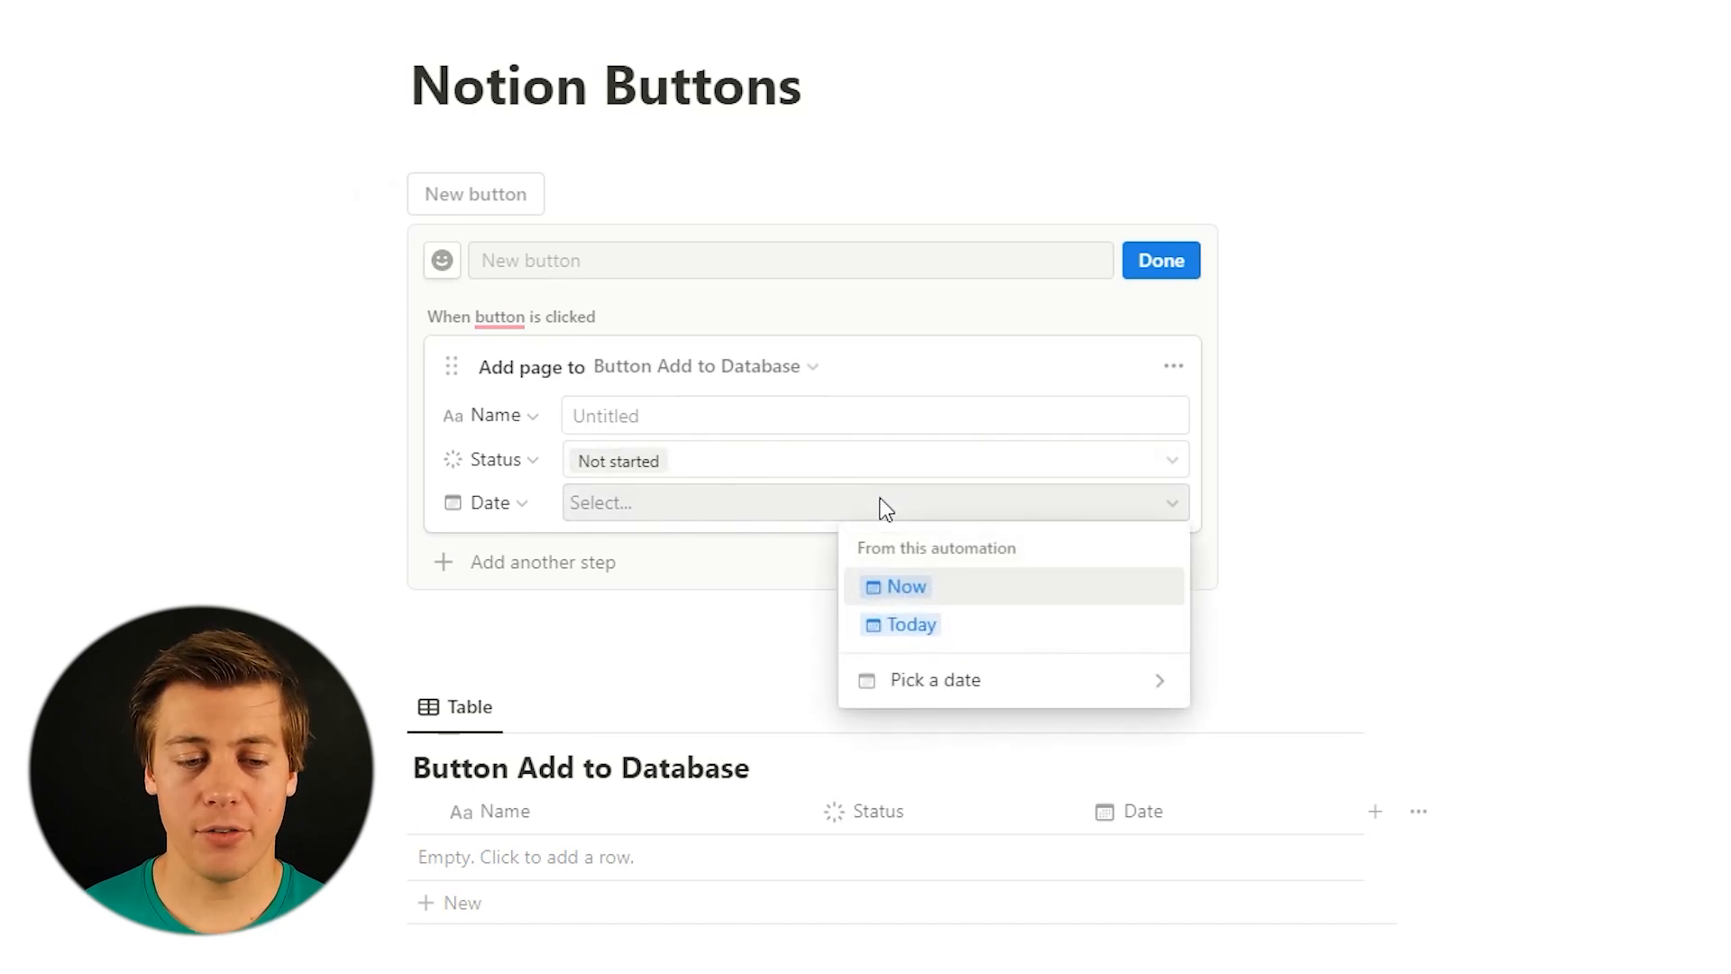
pyautogui.click(959, 637)
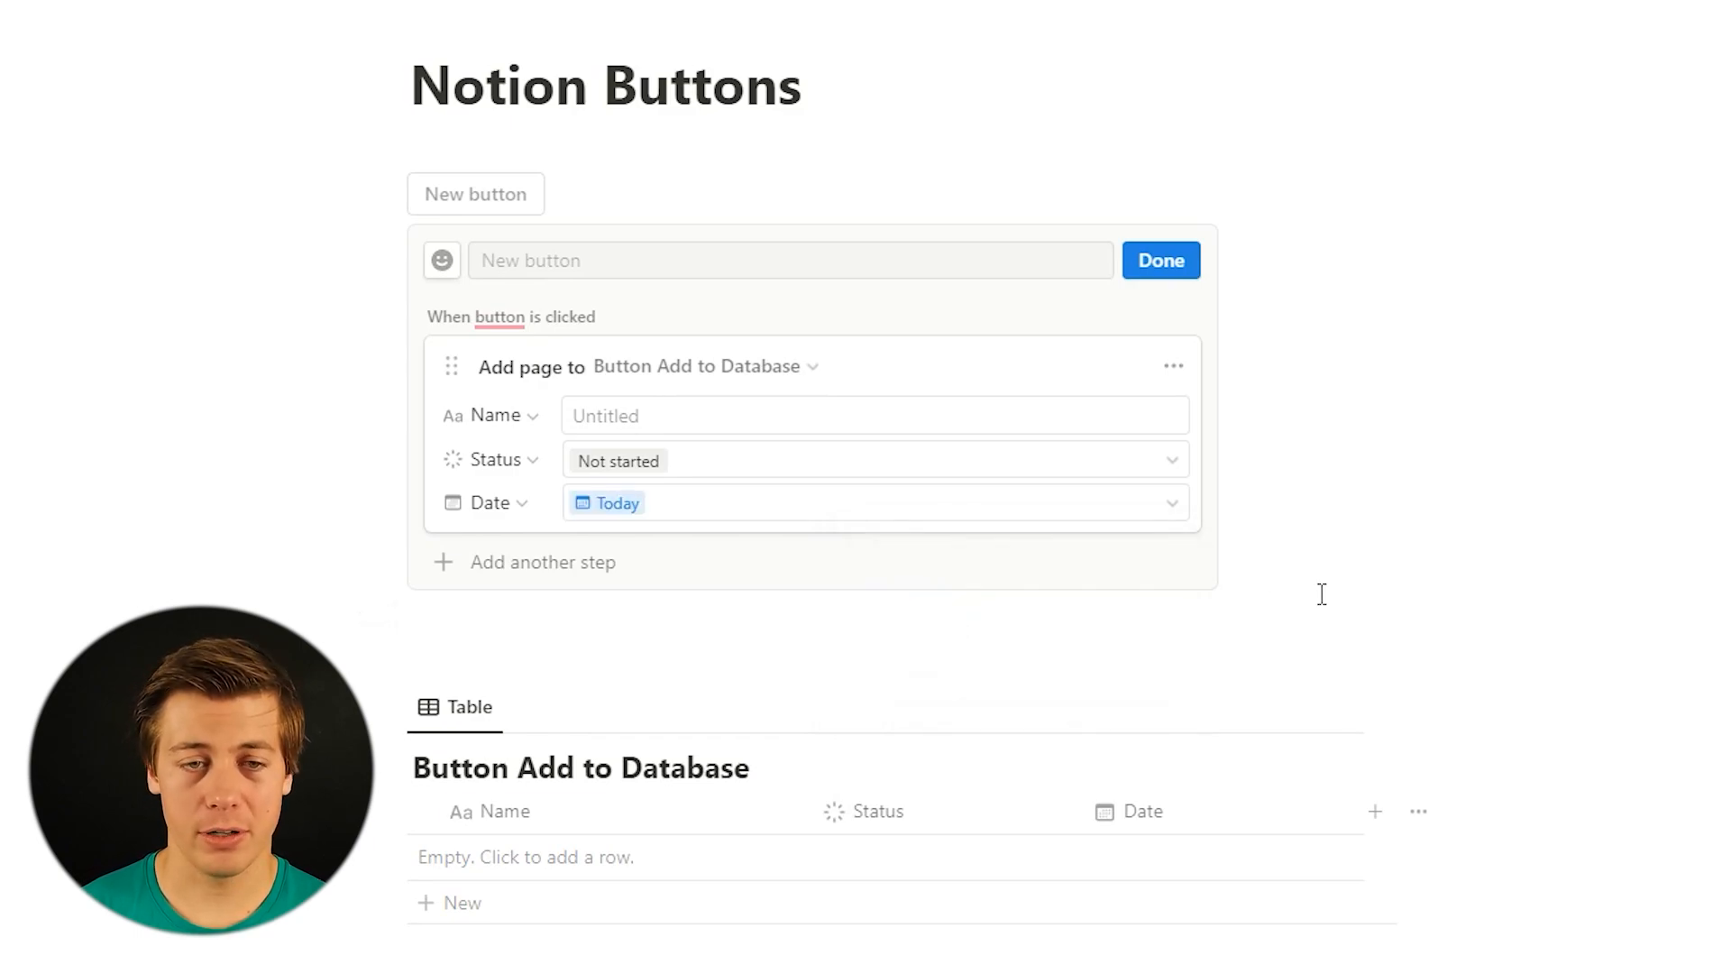
# Name the button Add to database, save it, and run it once to add a page to the table.
pyautogui.click(674, 269)
pyautogui.write('A')
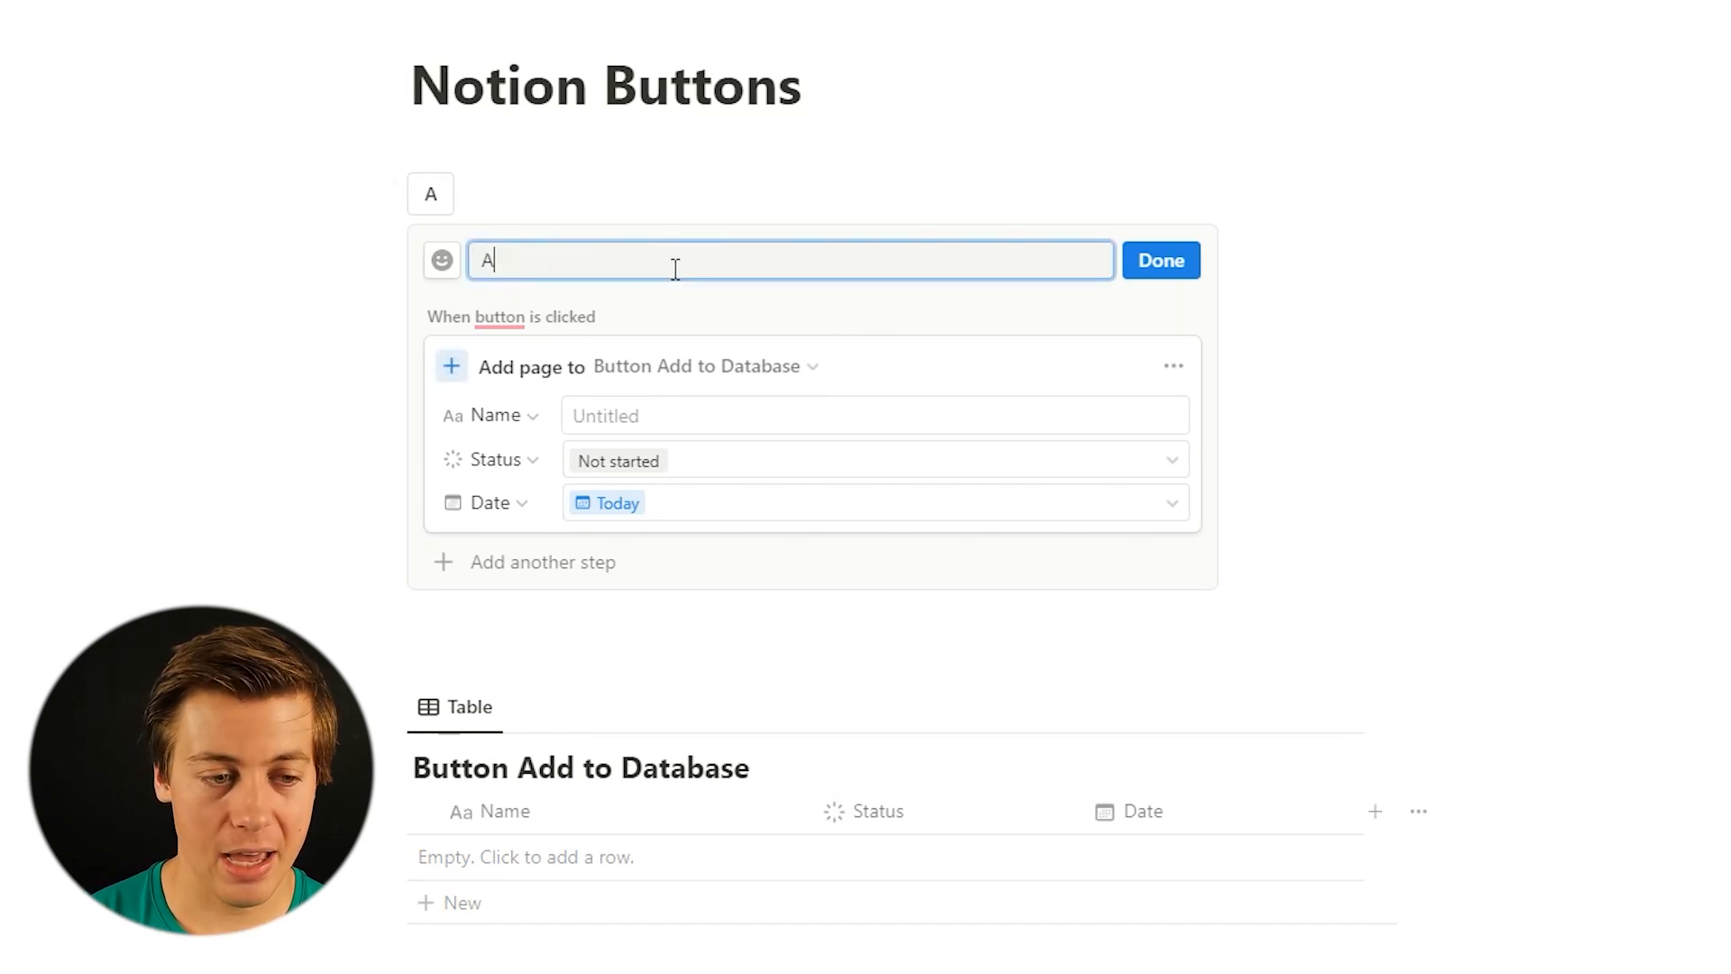
pyautogui.write('dd to database')
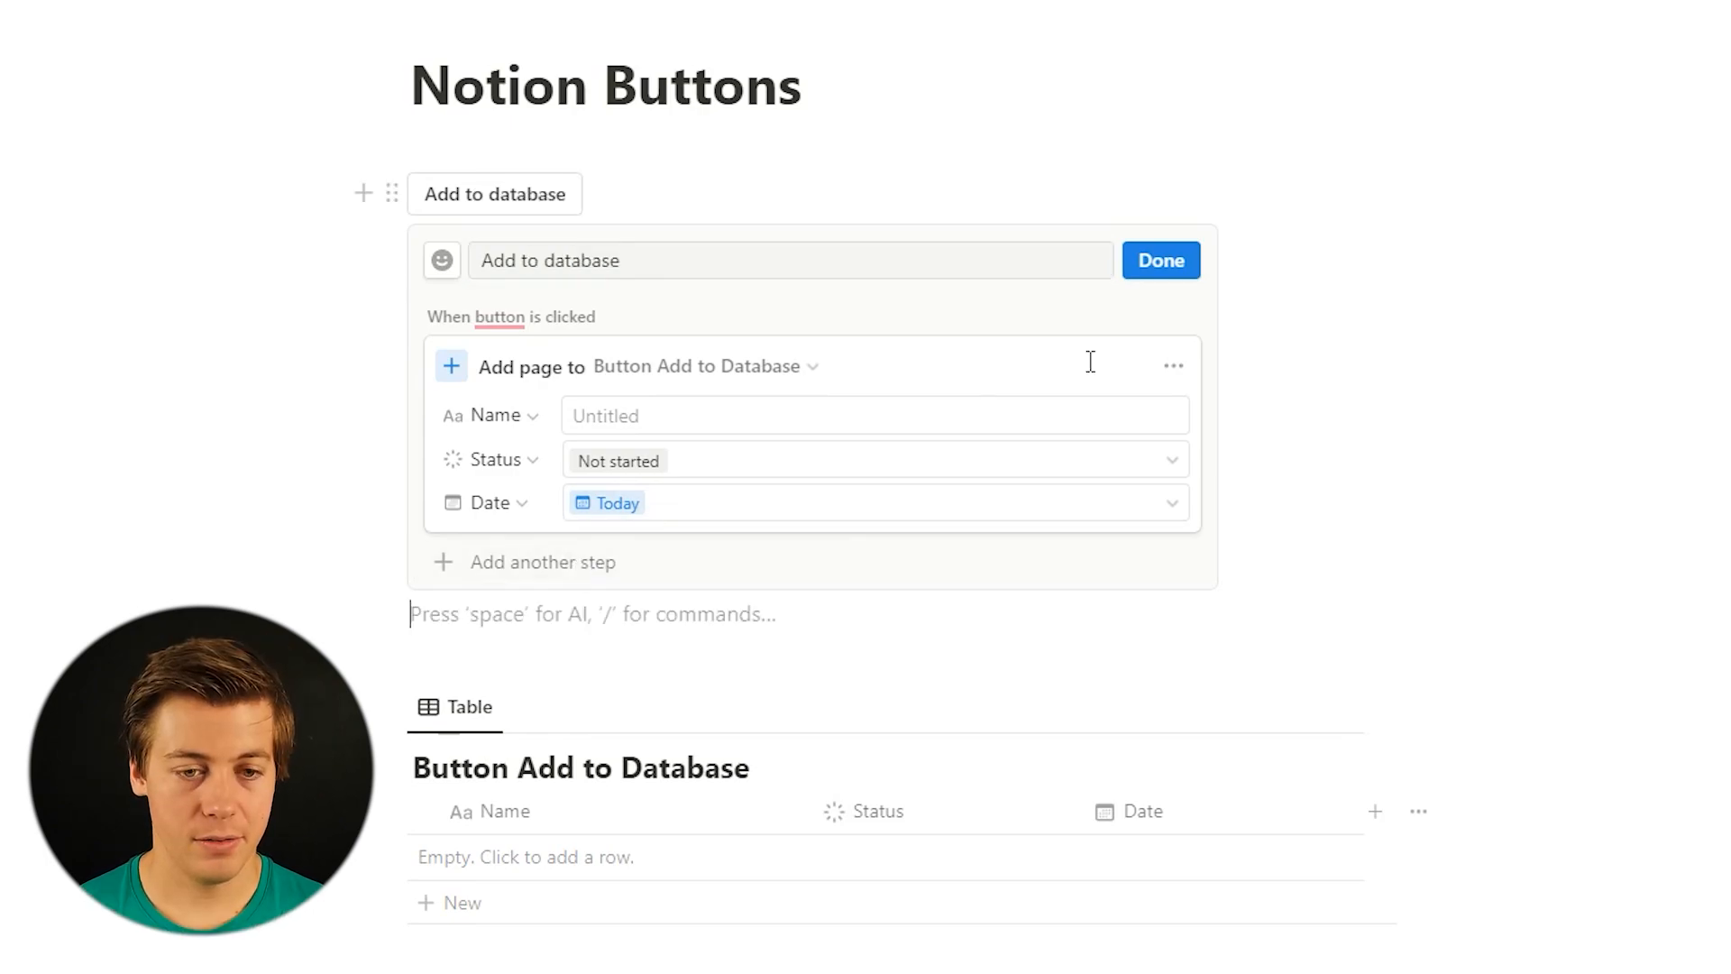
pyautogui.click(1158, 267)
pyautogui.click(530, 220)
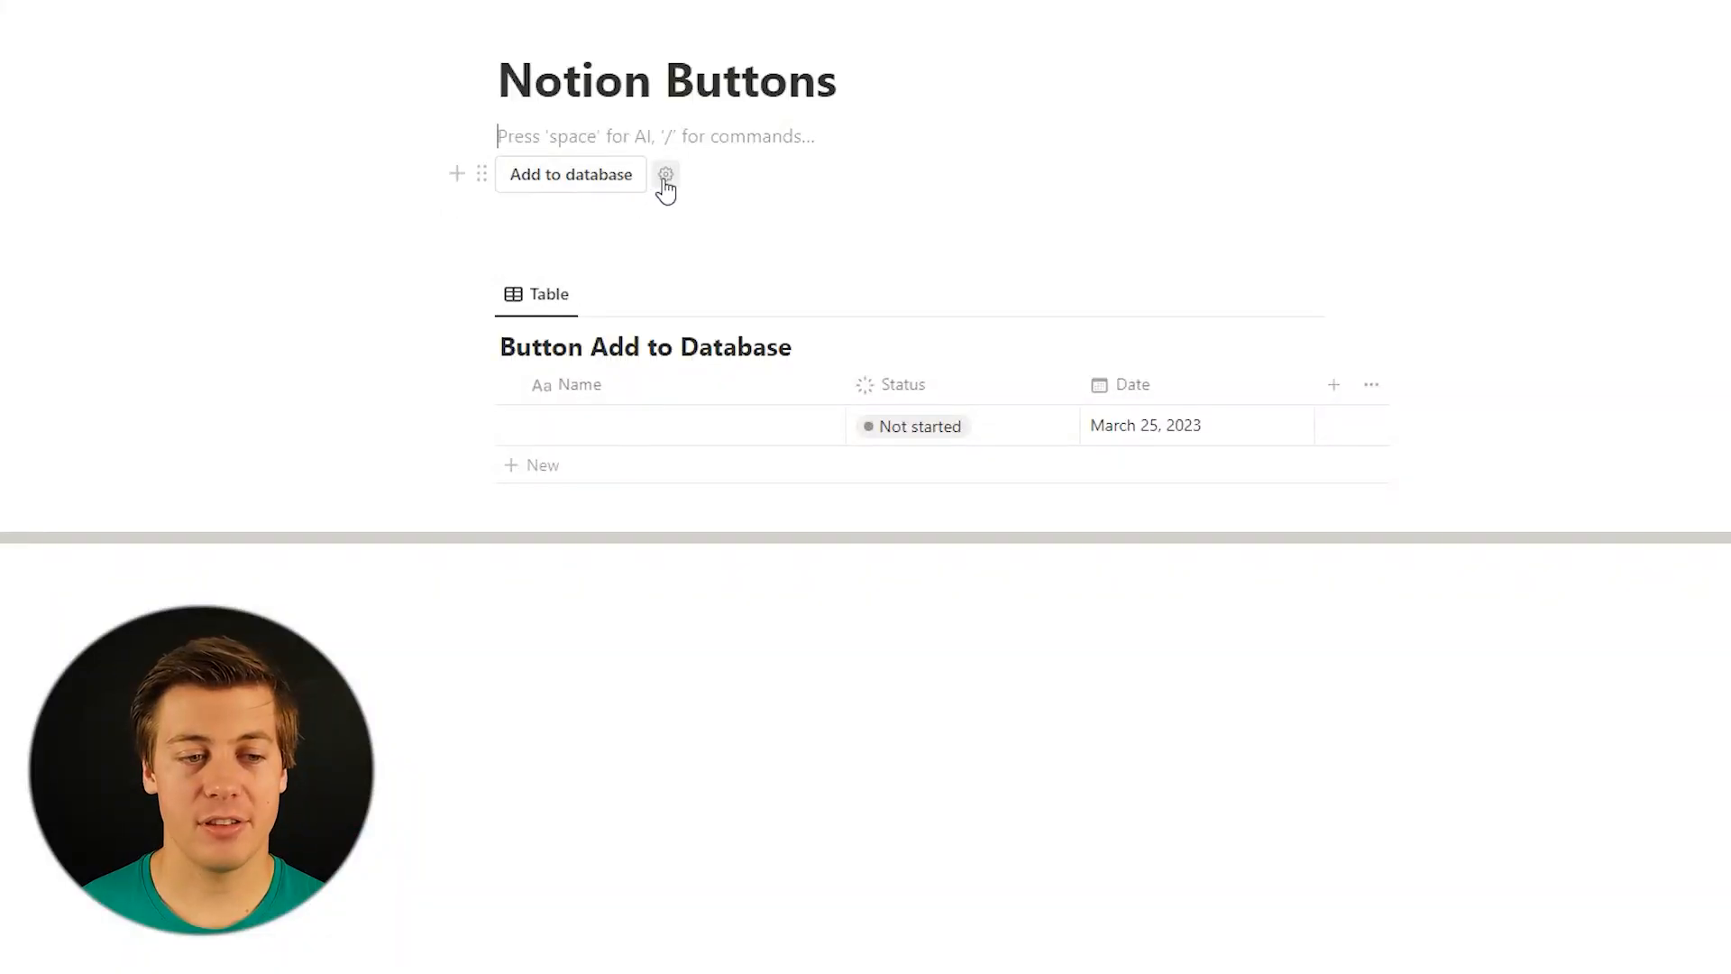
# Add an Open page step to the Add to database button that opens New page added in Side peek, and save it.
pyautogui.click(668, 180)
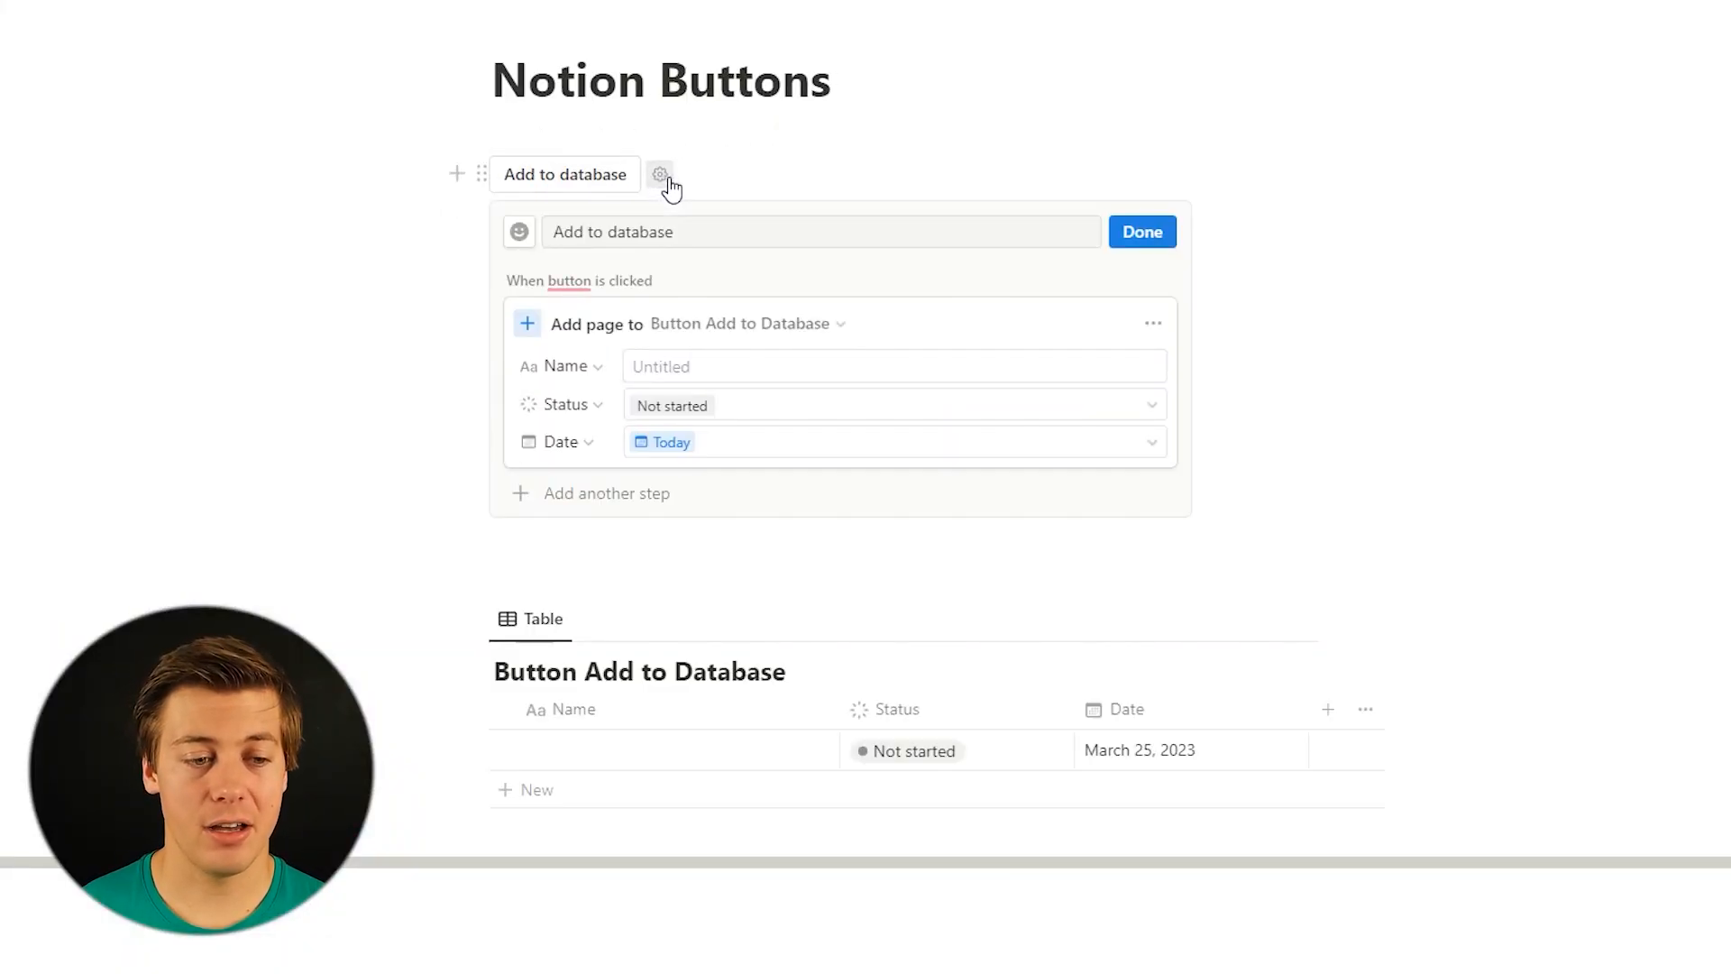
pyautogui.click(657, 498)
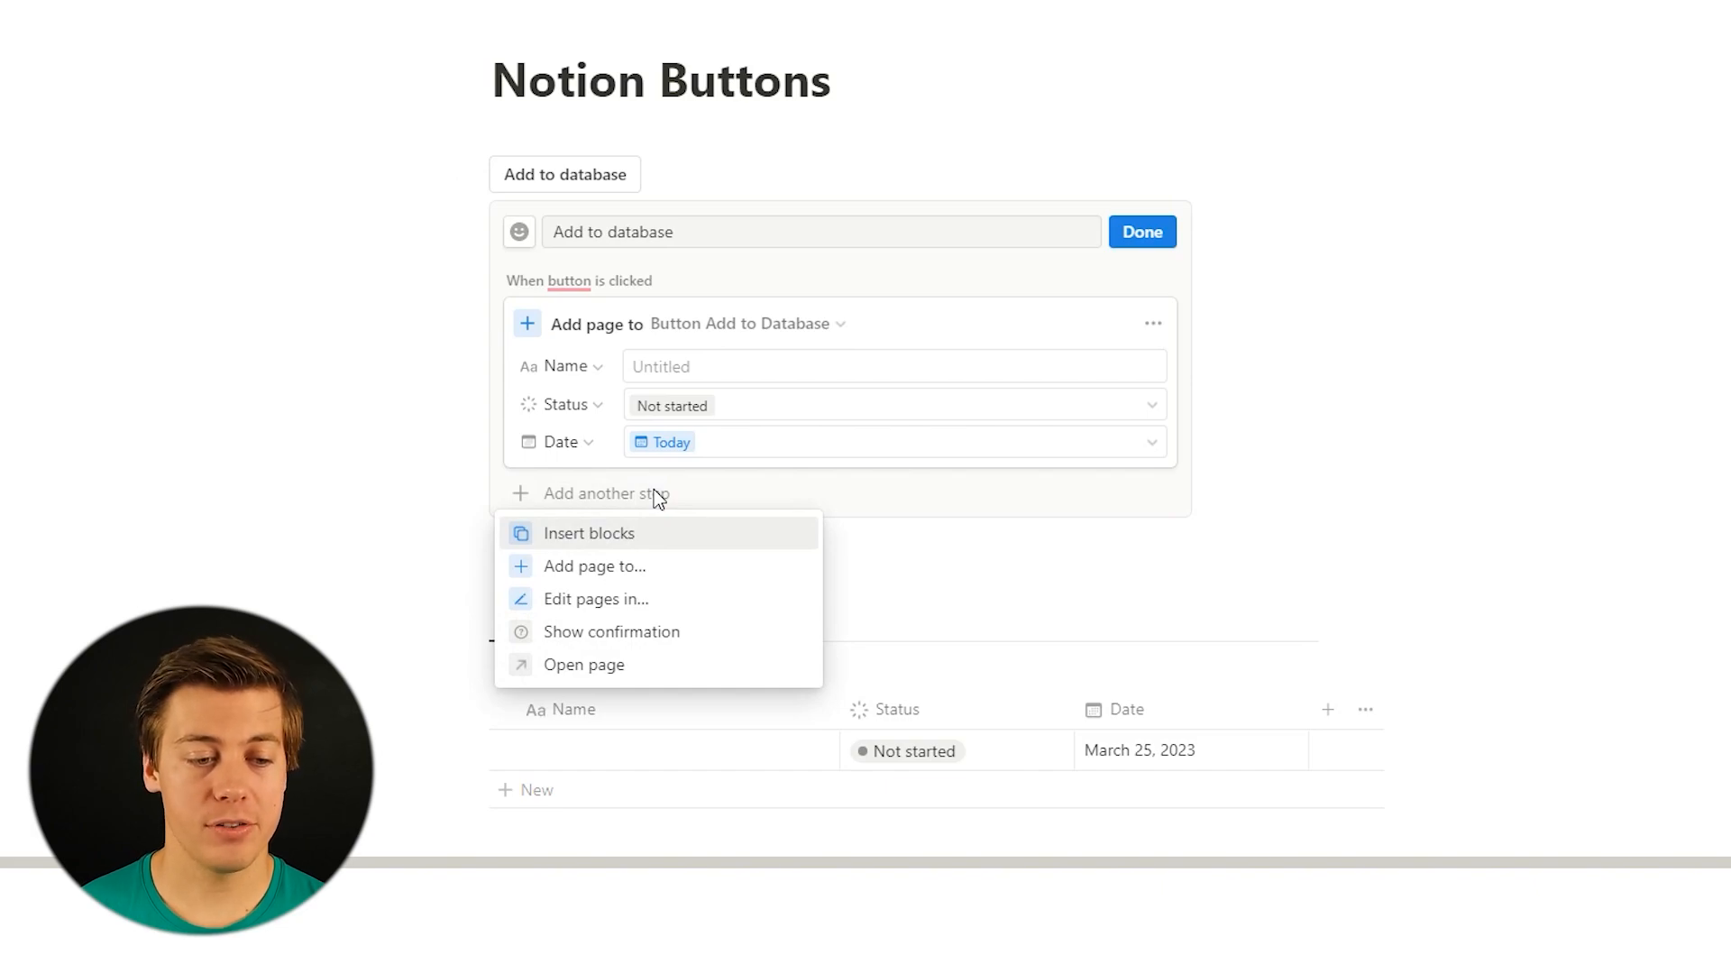
pyautogui.click(607, 667)
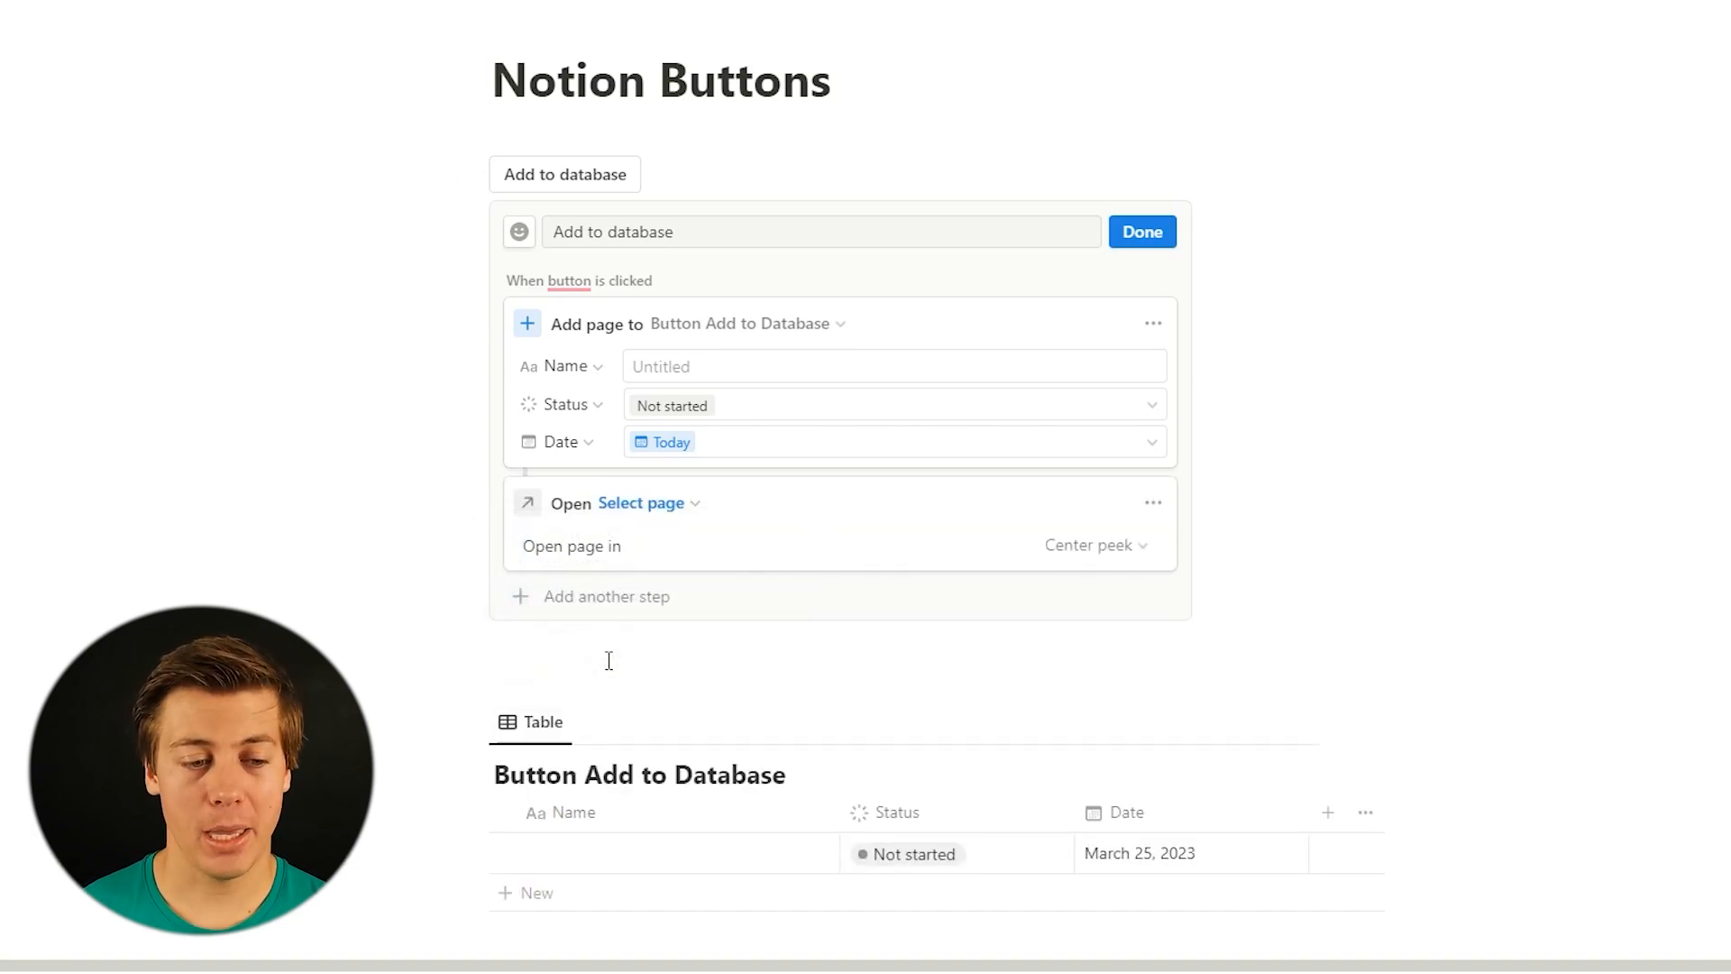
pyautogui.click(1090, 548)
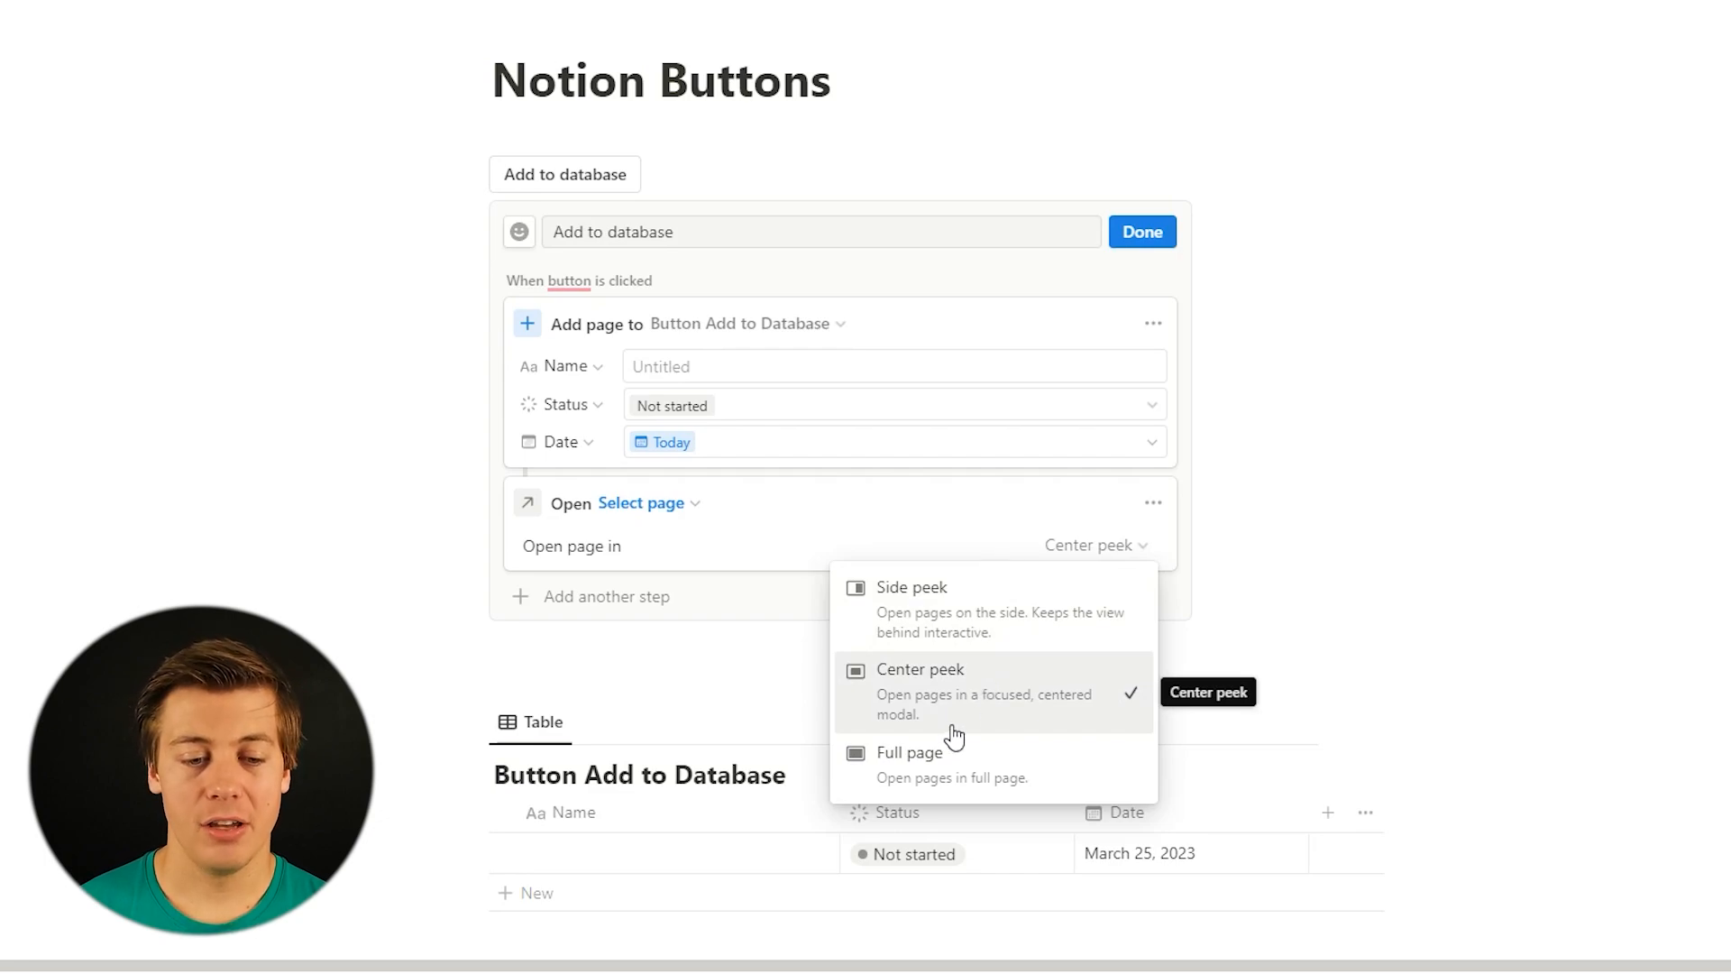
pyautogui.click(923, 631)
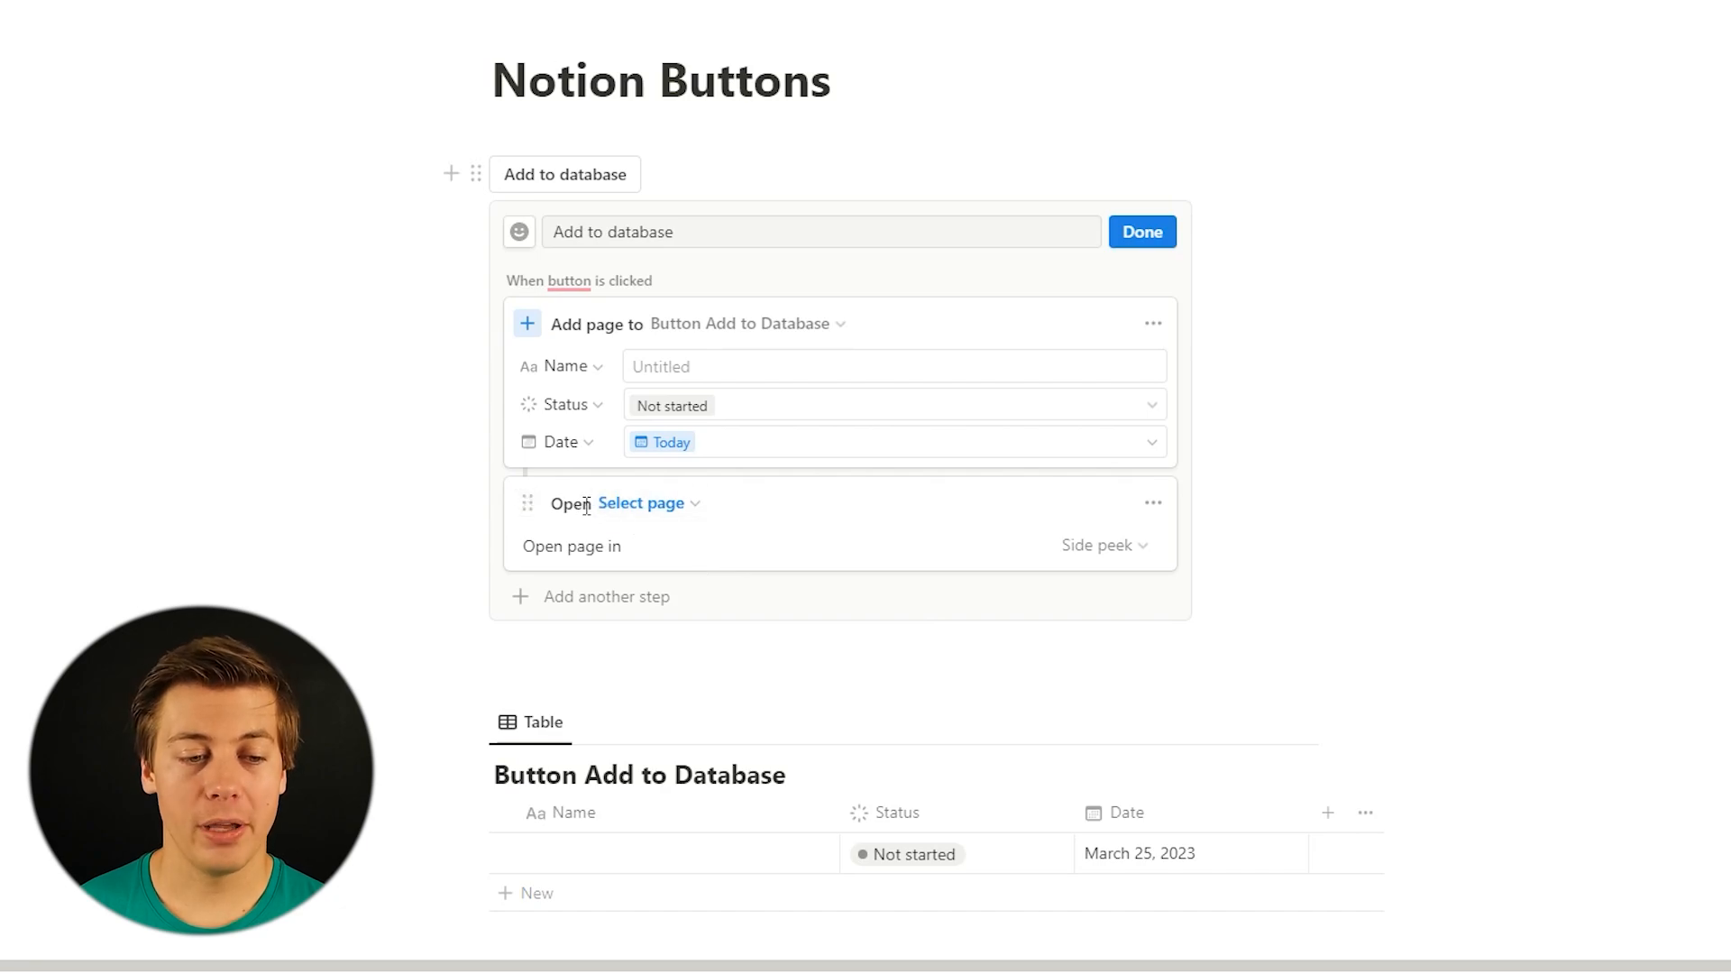
pyautogui.click(646, 507)
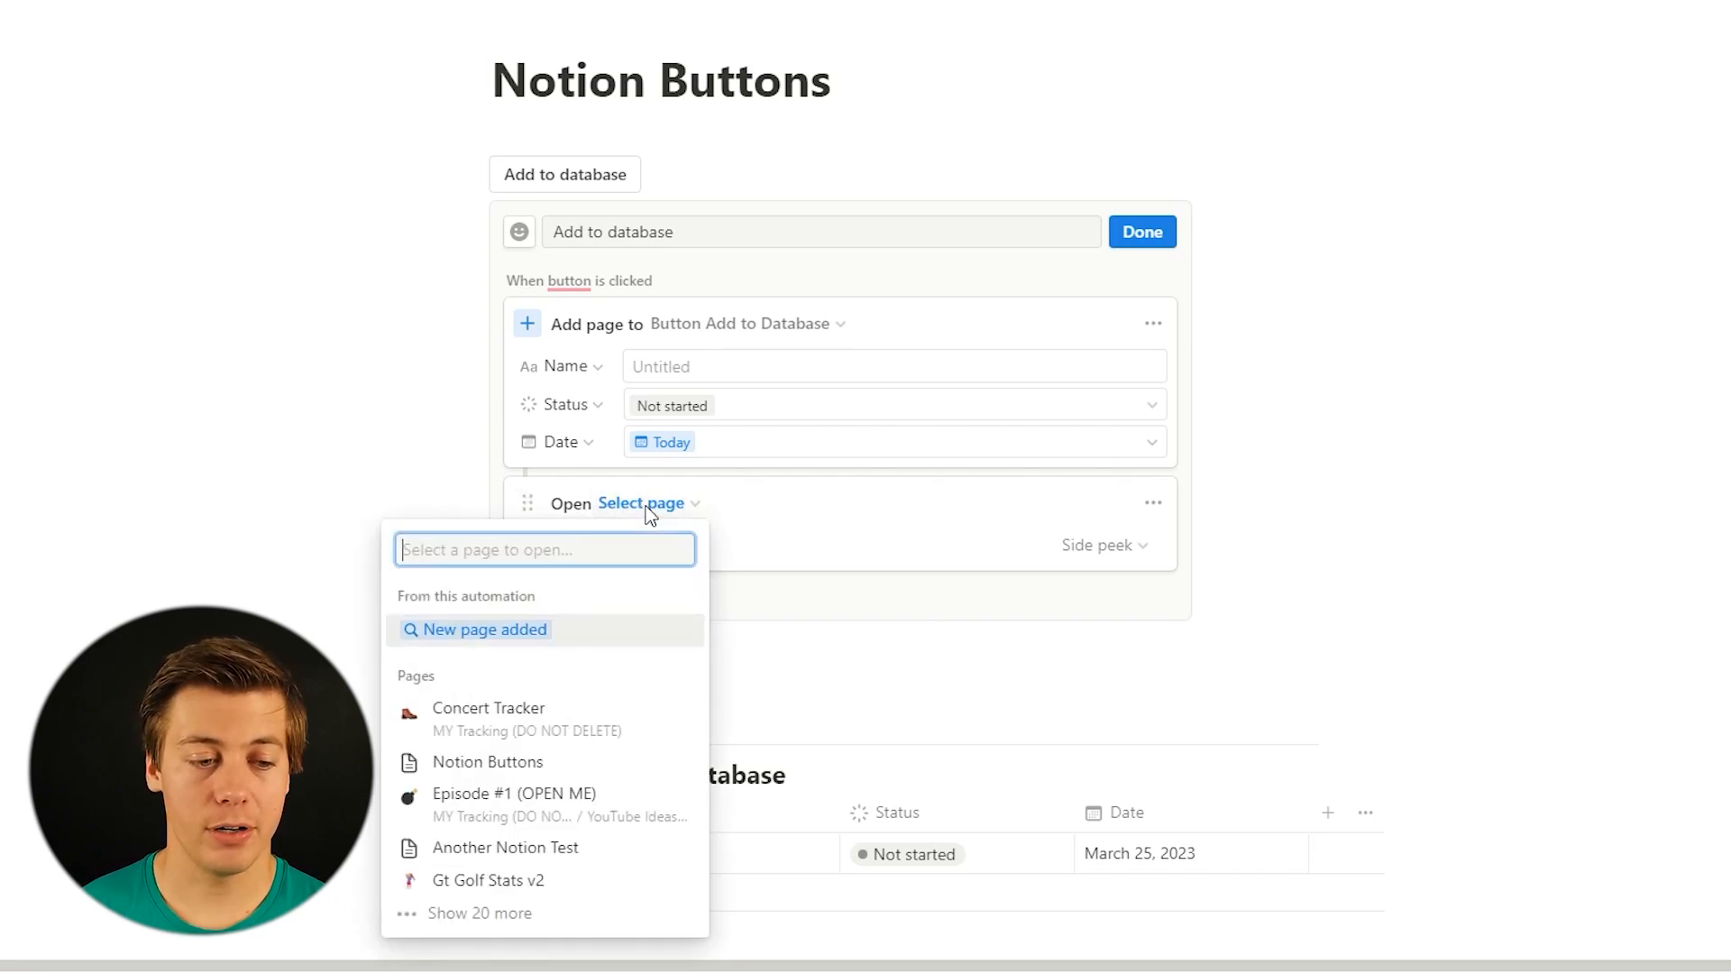
pyautogui.click(540, 630)
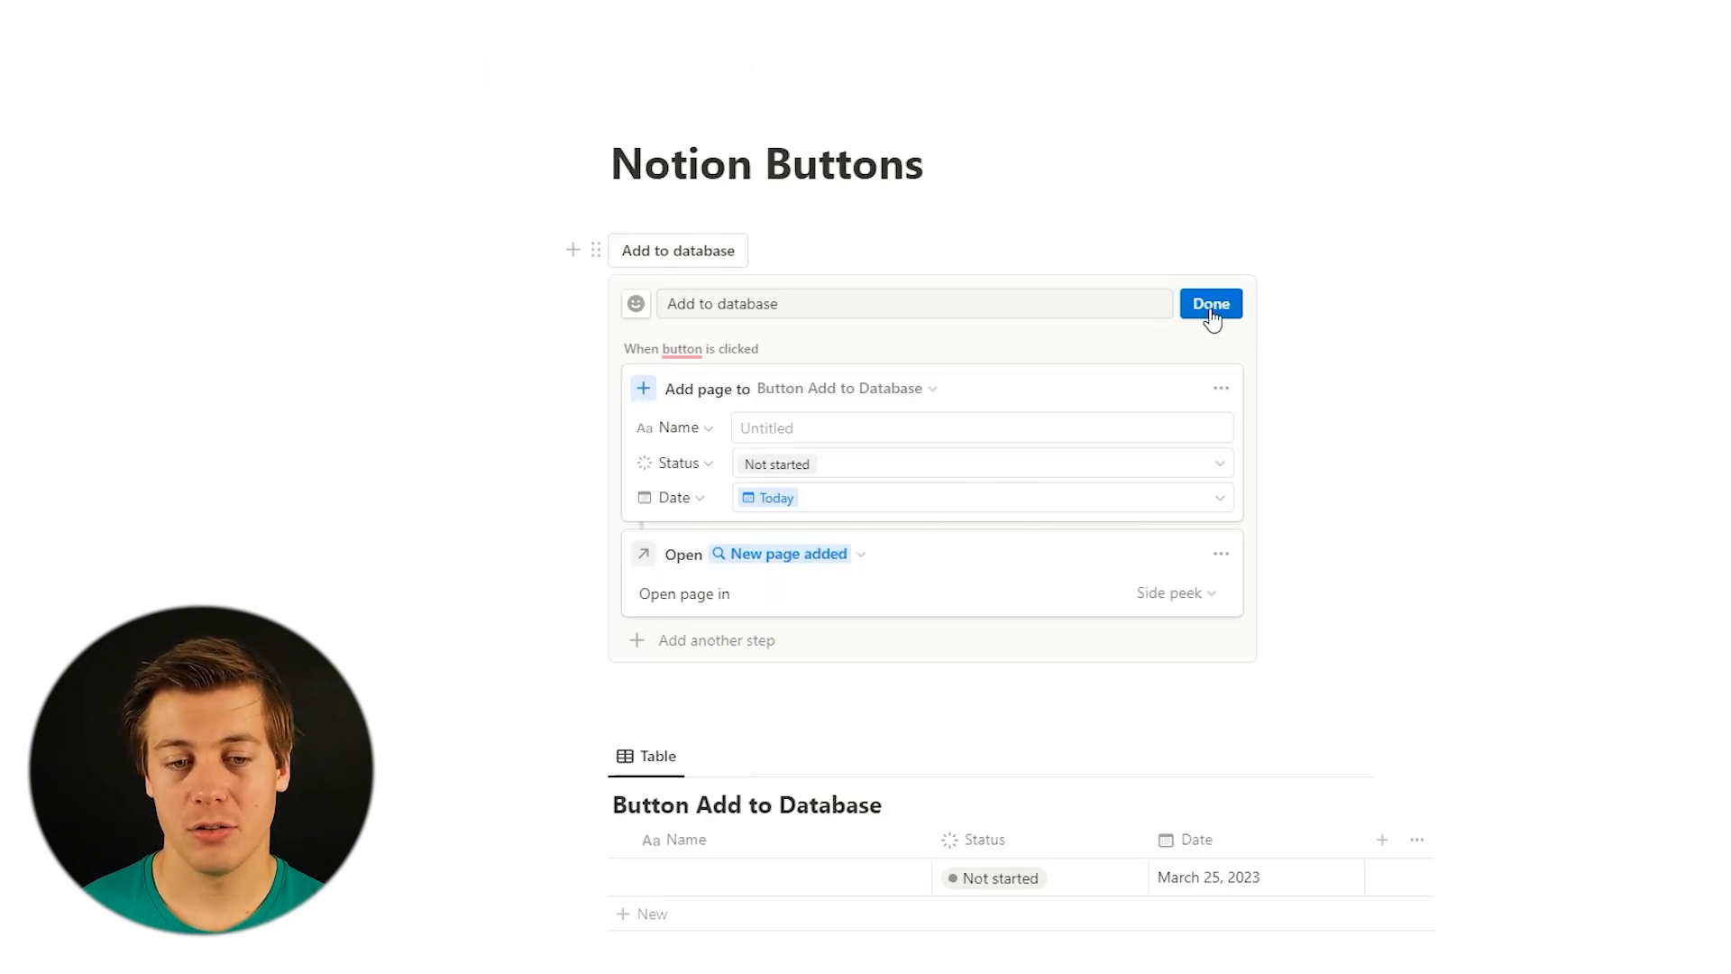
pyautogui.click(1213, 304)
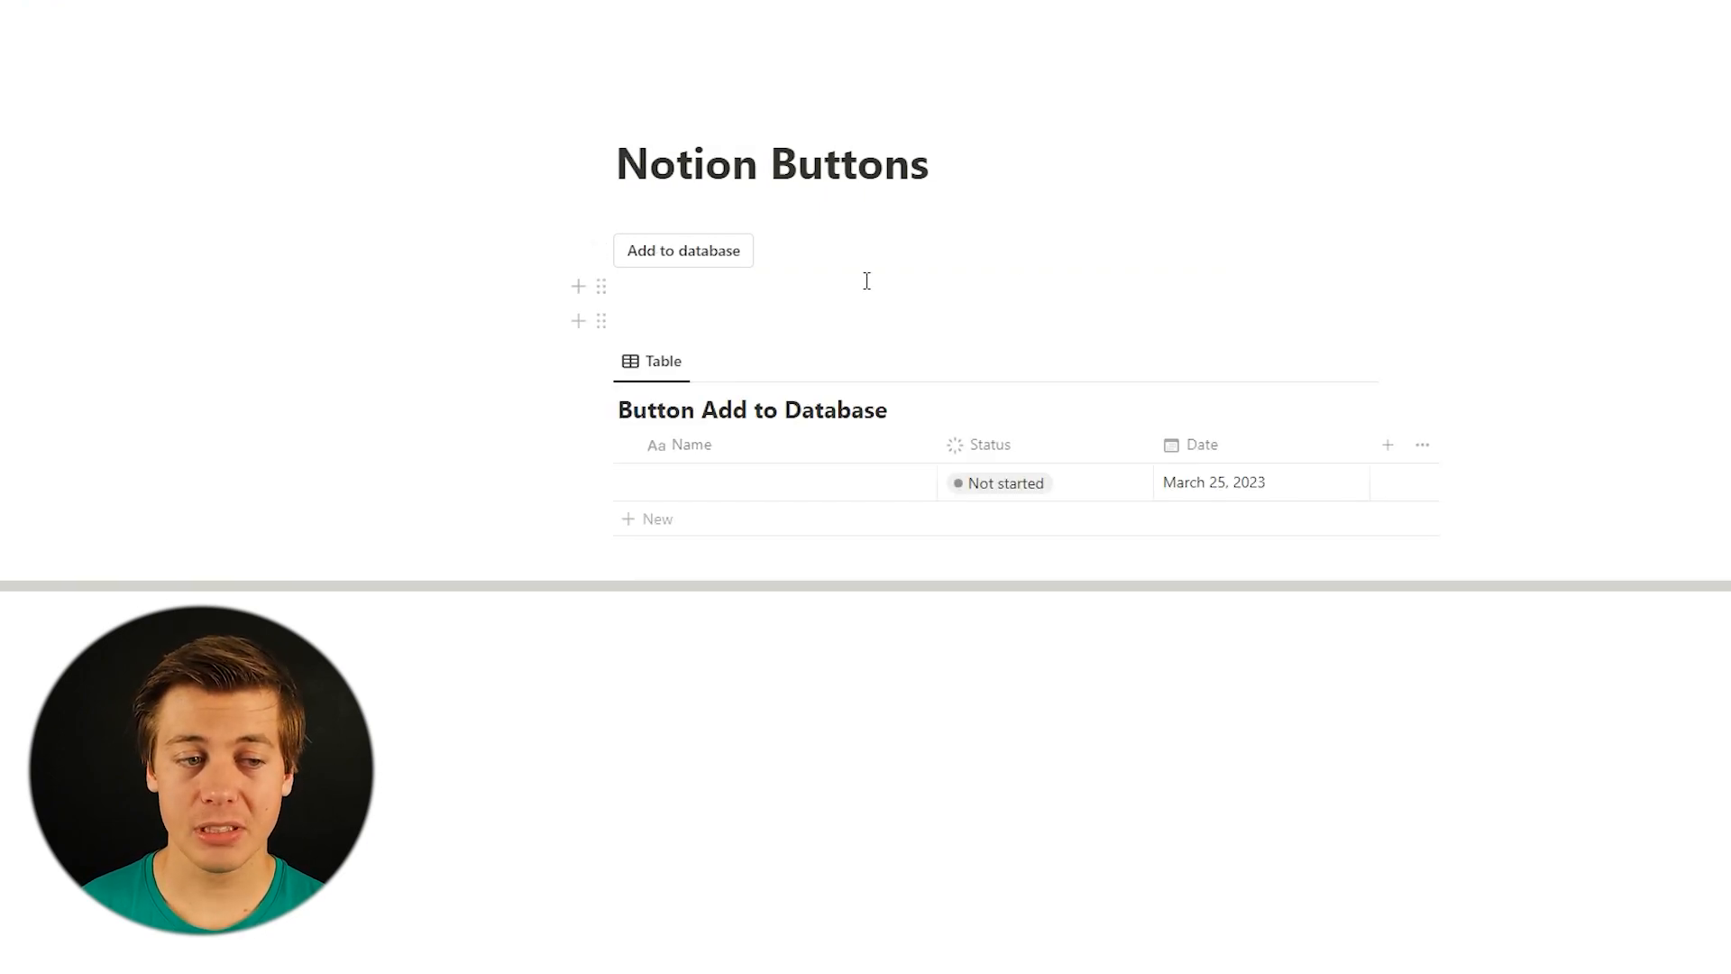
# Run the Add to database button, title the new page Added from Button, and close the page.
pyautogui.click(712, 257)
pyautogui.moveTo(1116, 53)
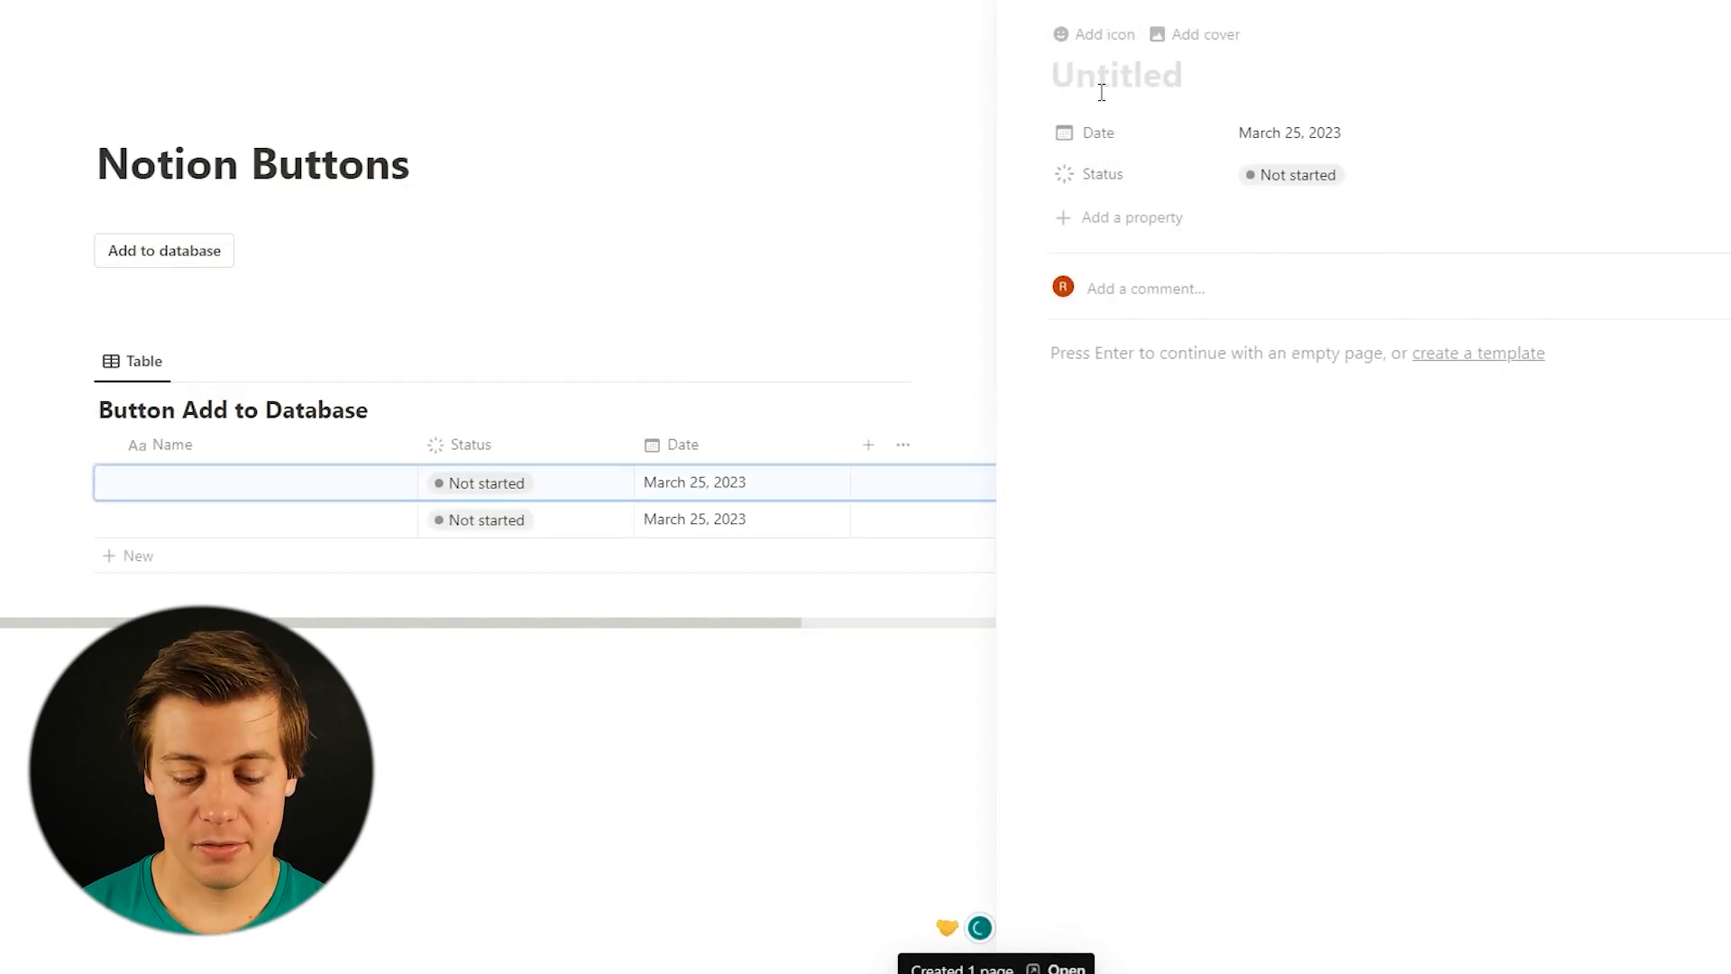
pyautogui.write('Added from Button')
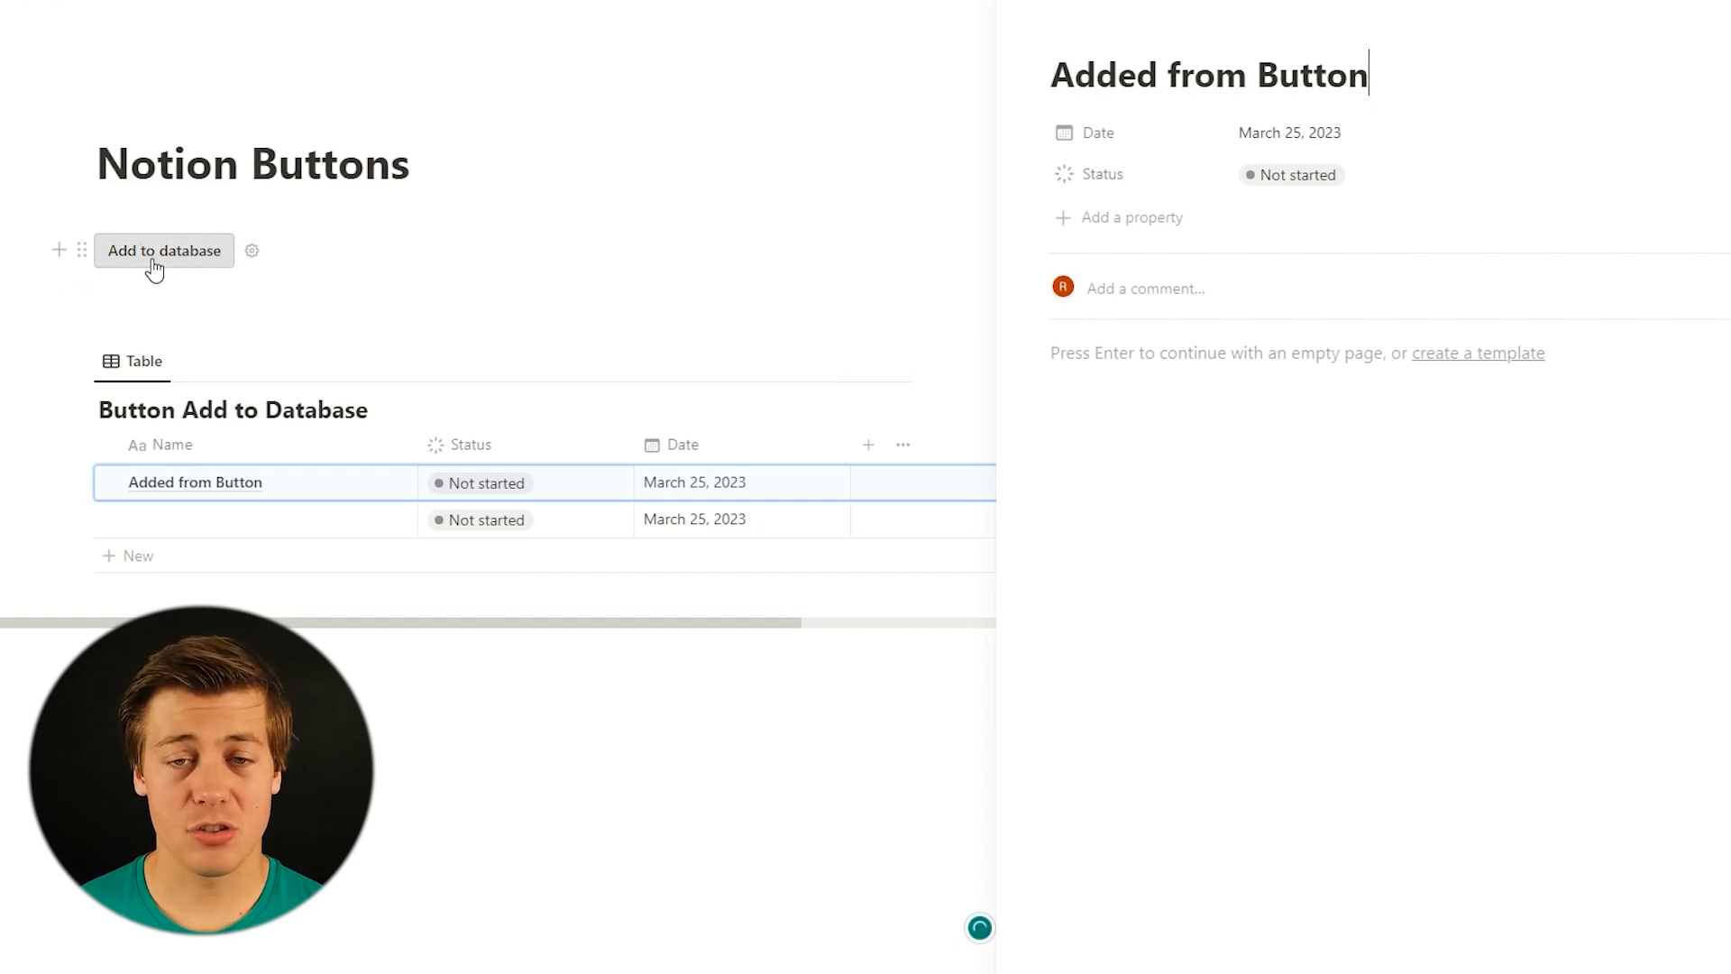
pyautogui.click(1019, 5)
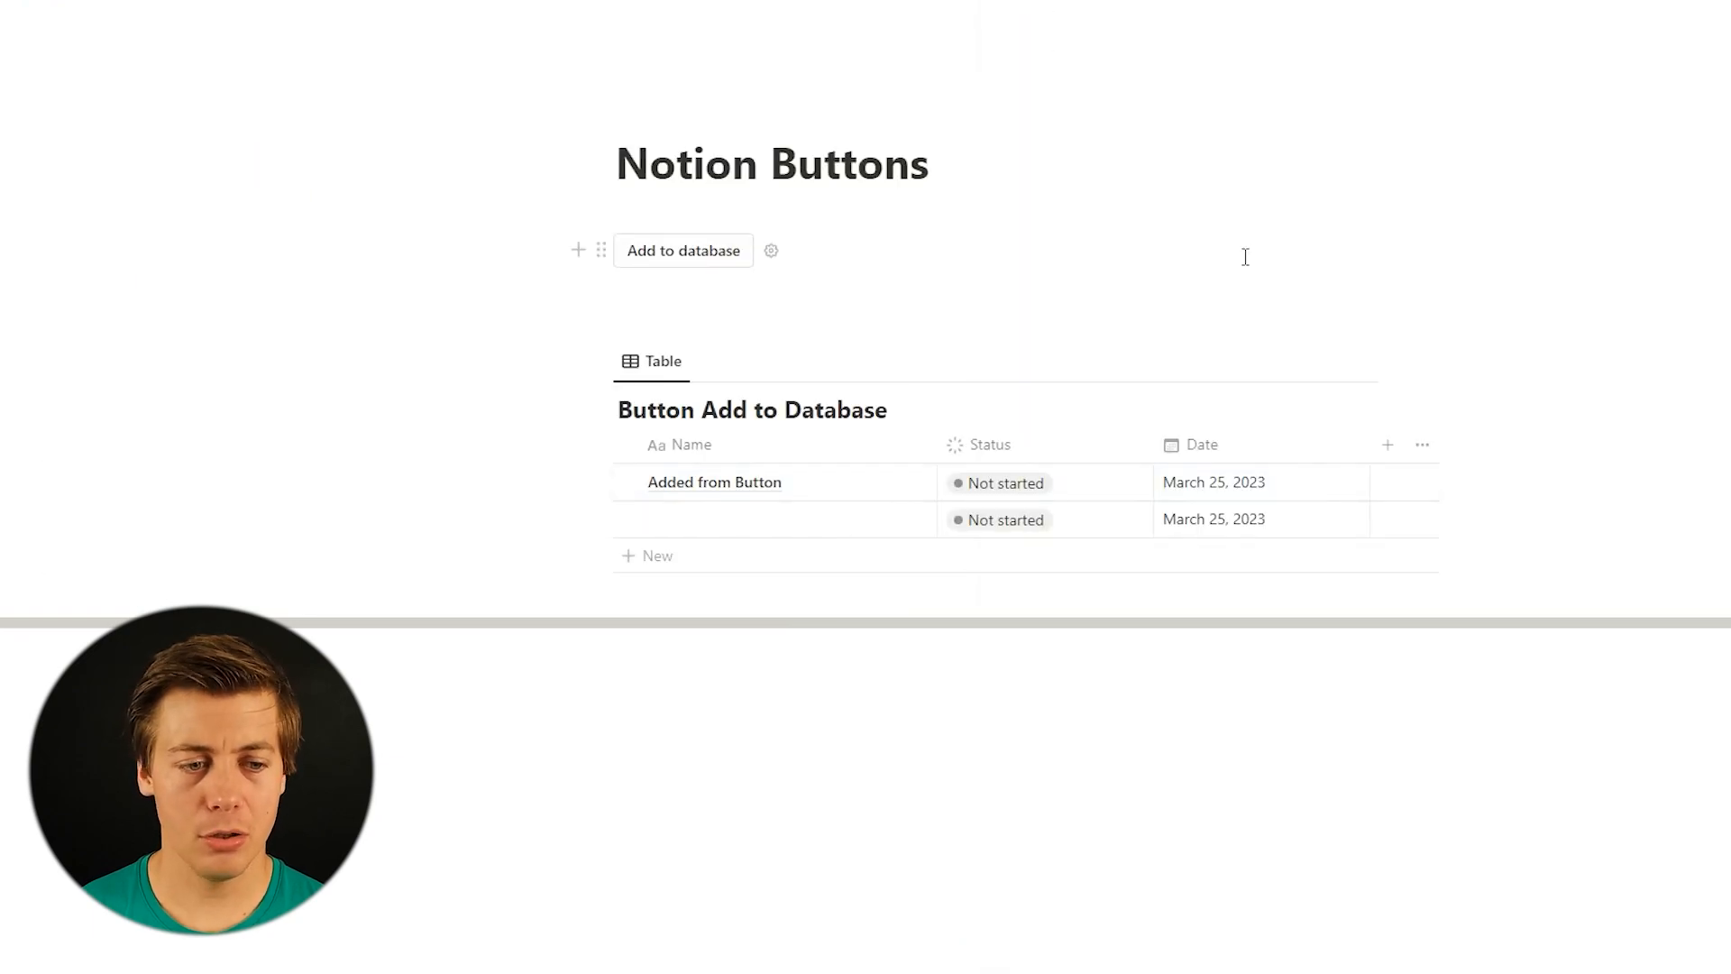
# Set the button's Open page step to Center peek, save it, run the button, and close the new page.
pyautogui.click(774, 251)
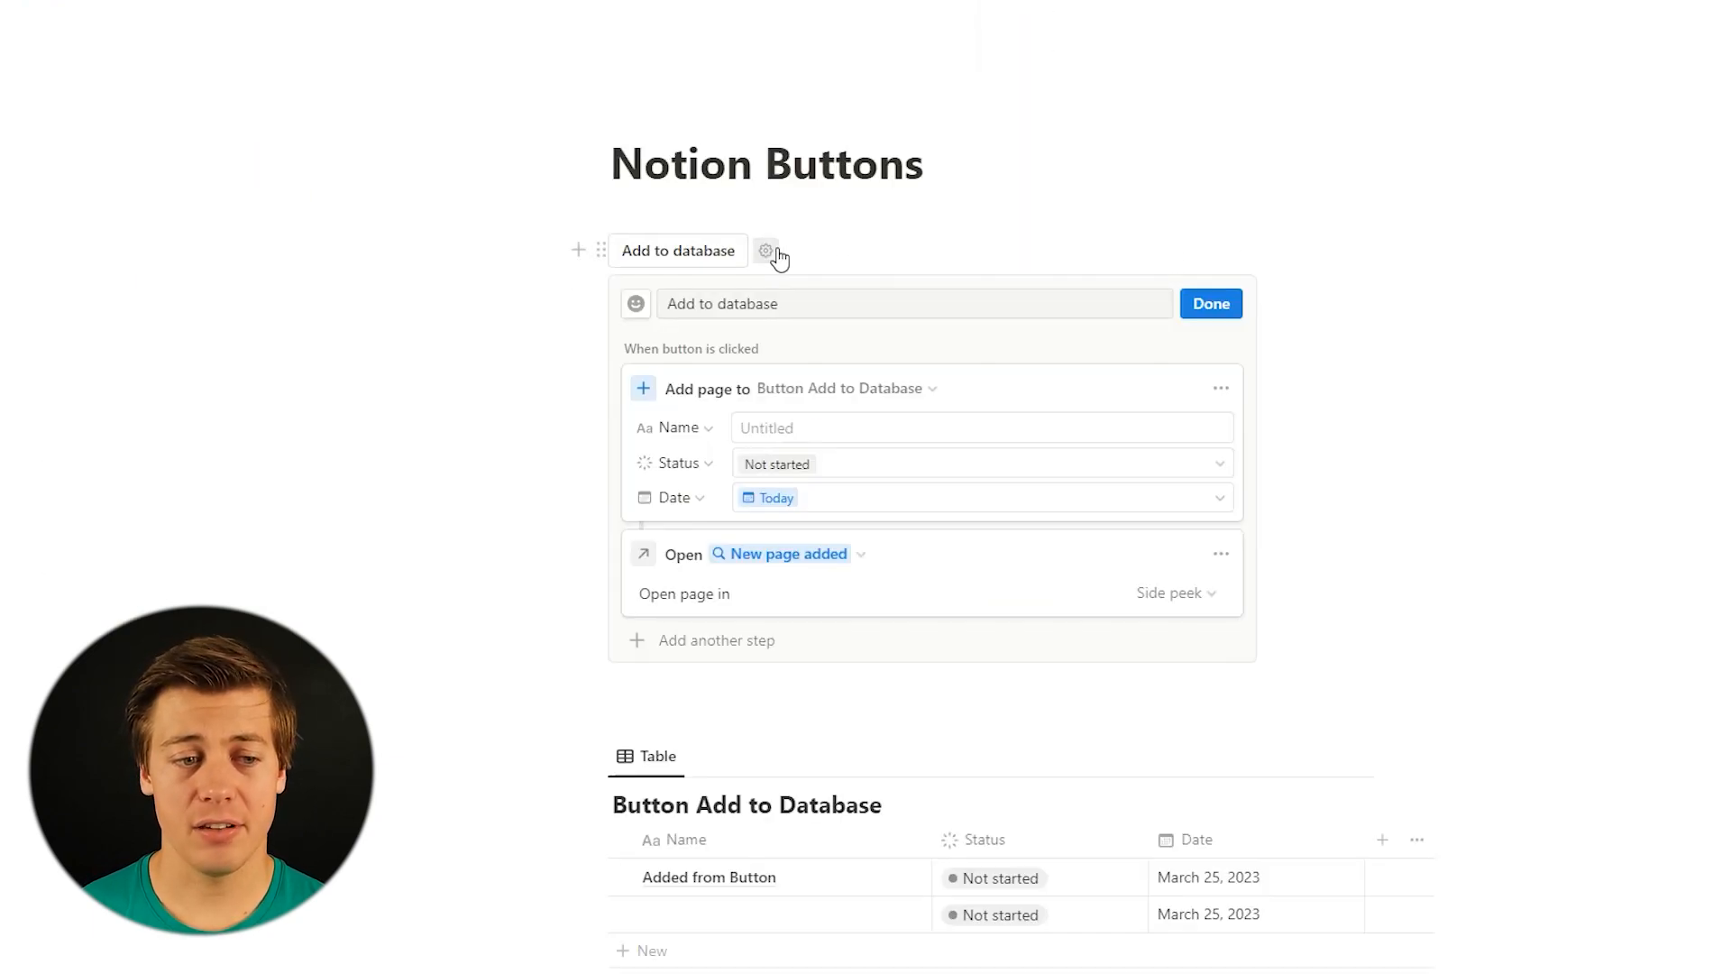
pyautogui.click(1177, 599)
pyautogui.click(1052, 713)
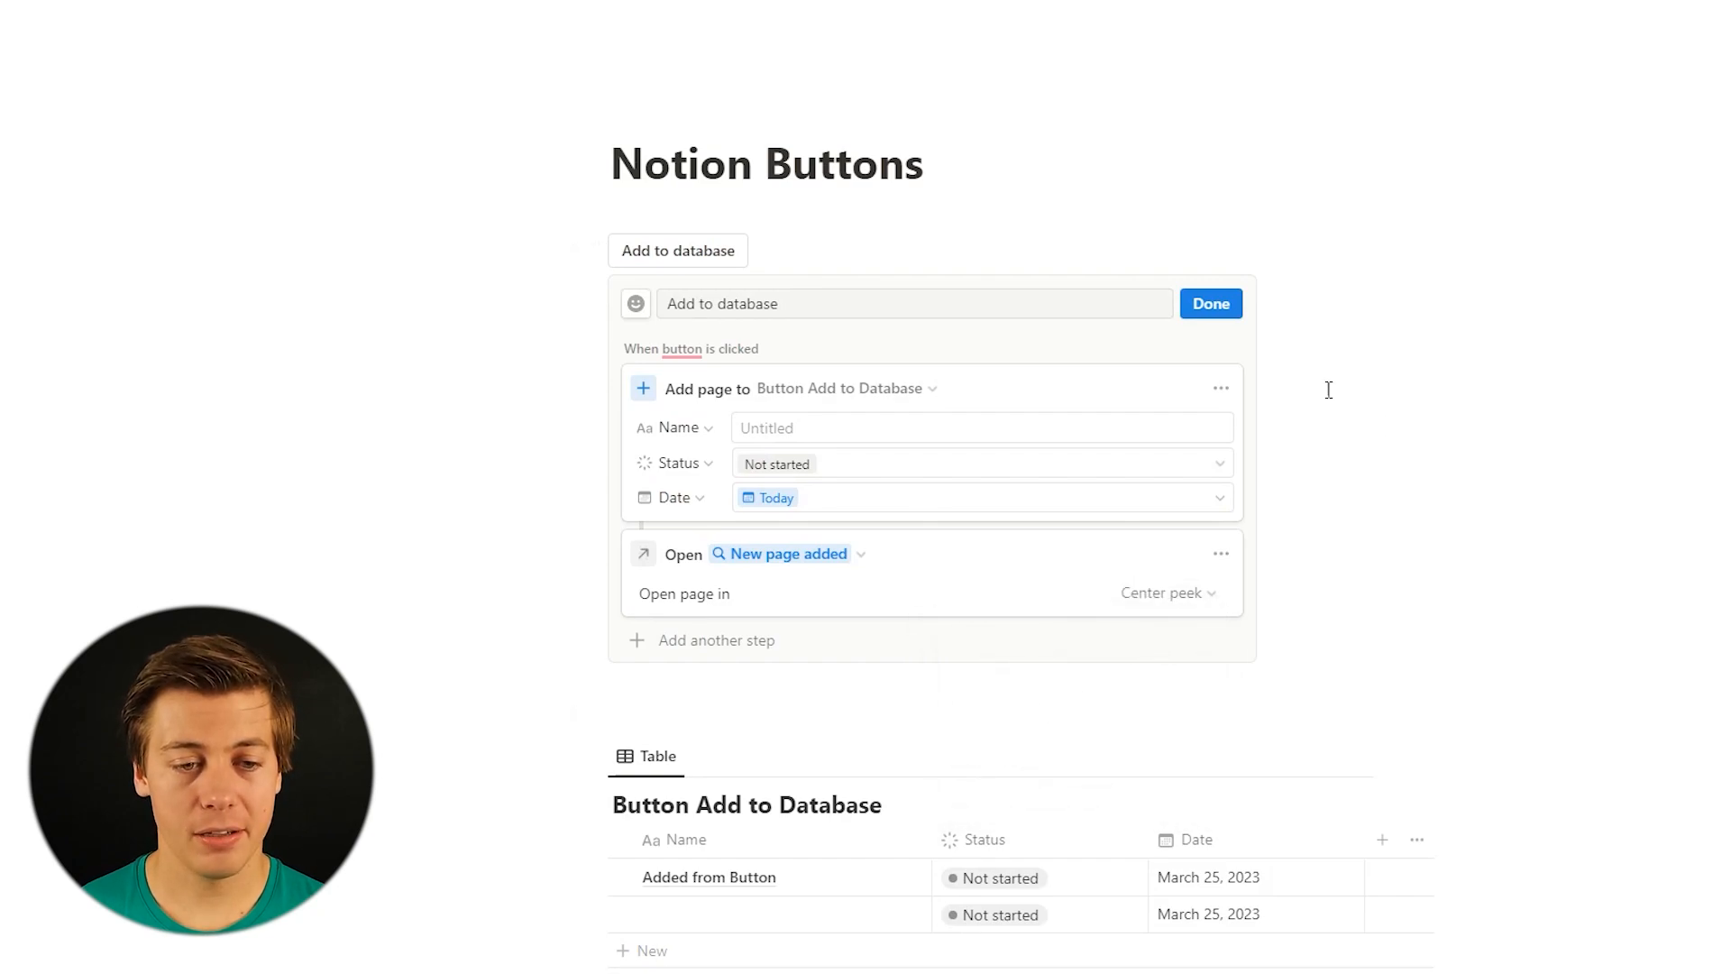
pyautogui.click(1211, 304)
pyautogui.click(721, 257)
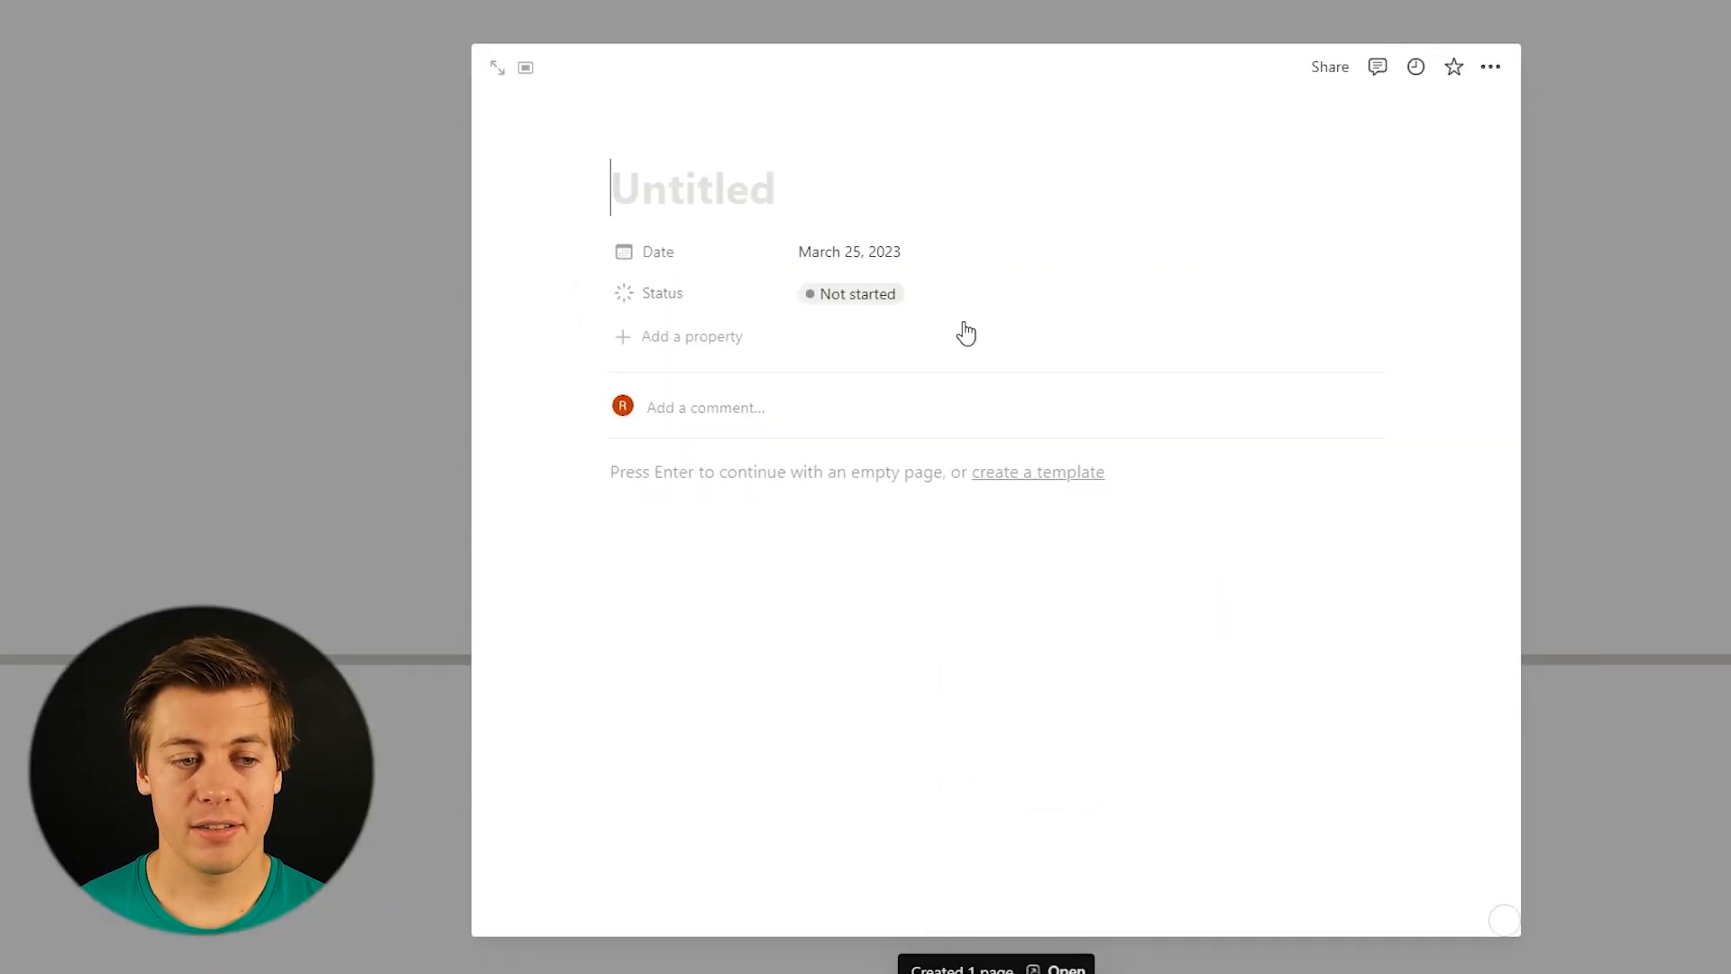
pyautogui.click(1561, 106)
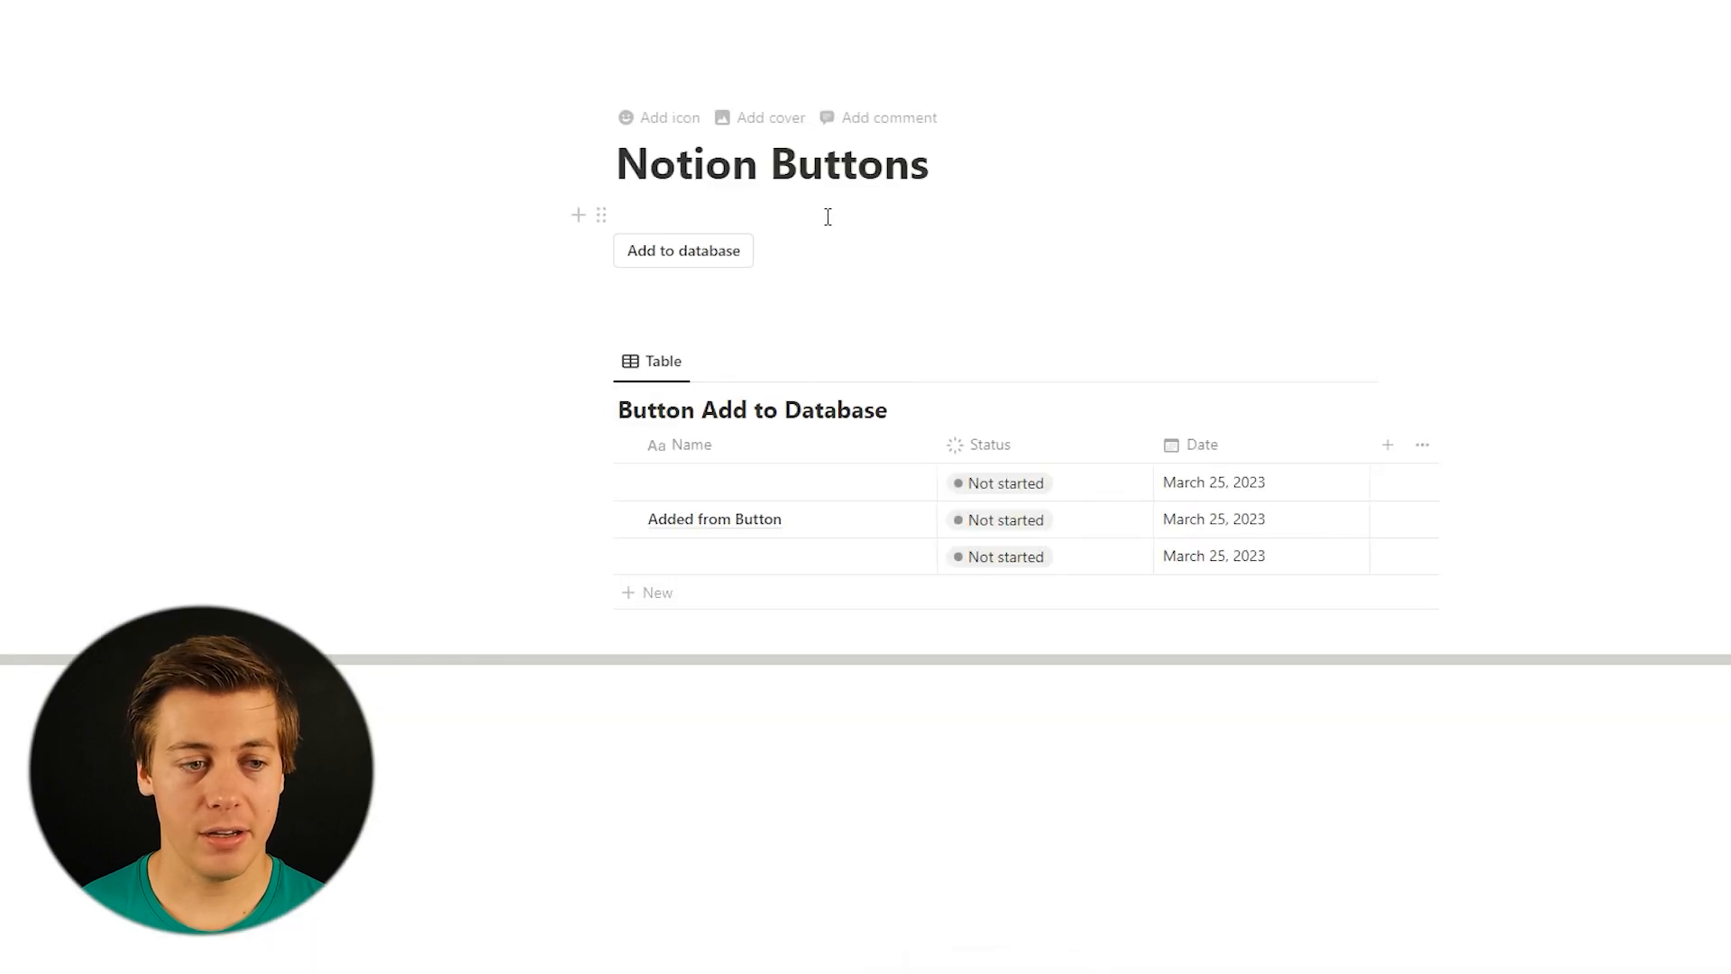
# Set the button's Open page step to Full page, save and run the button, and return to the Notion Buttons page.
pyautogui.click(776, 258)
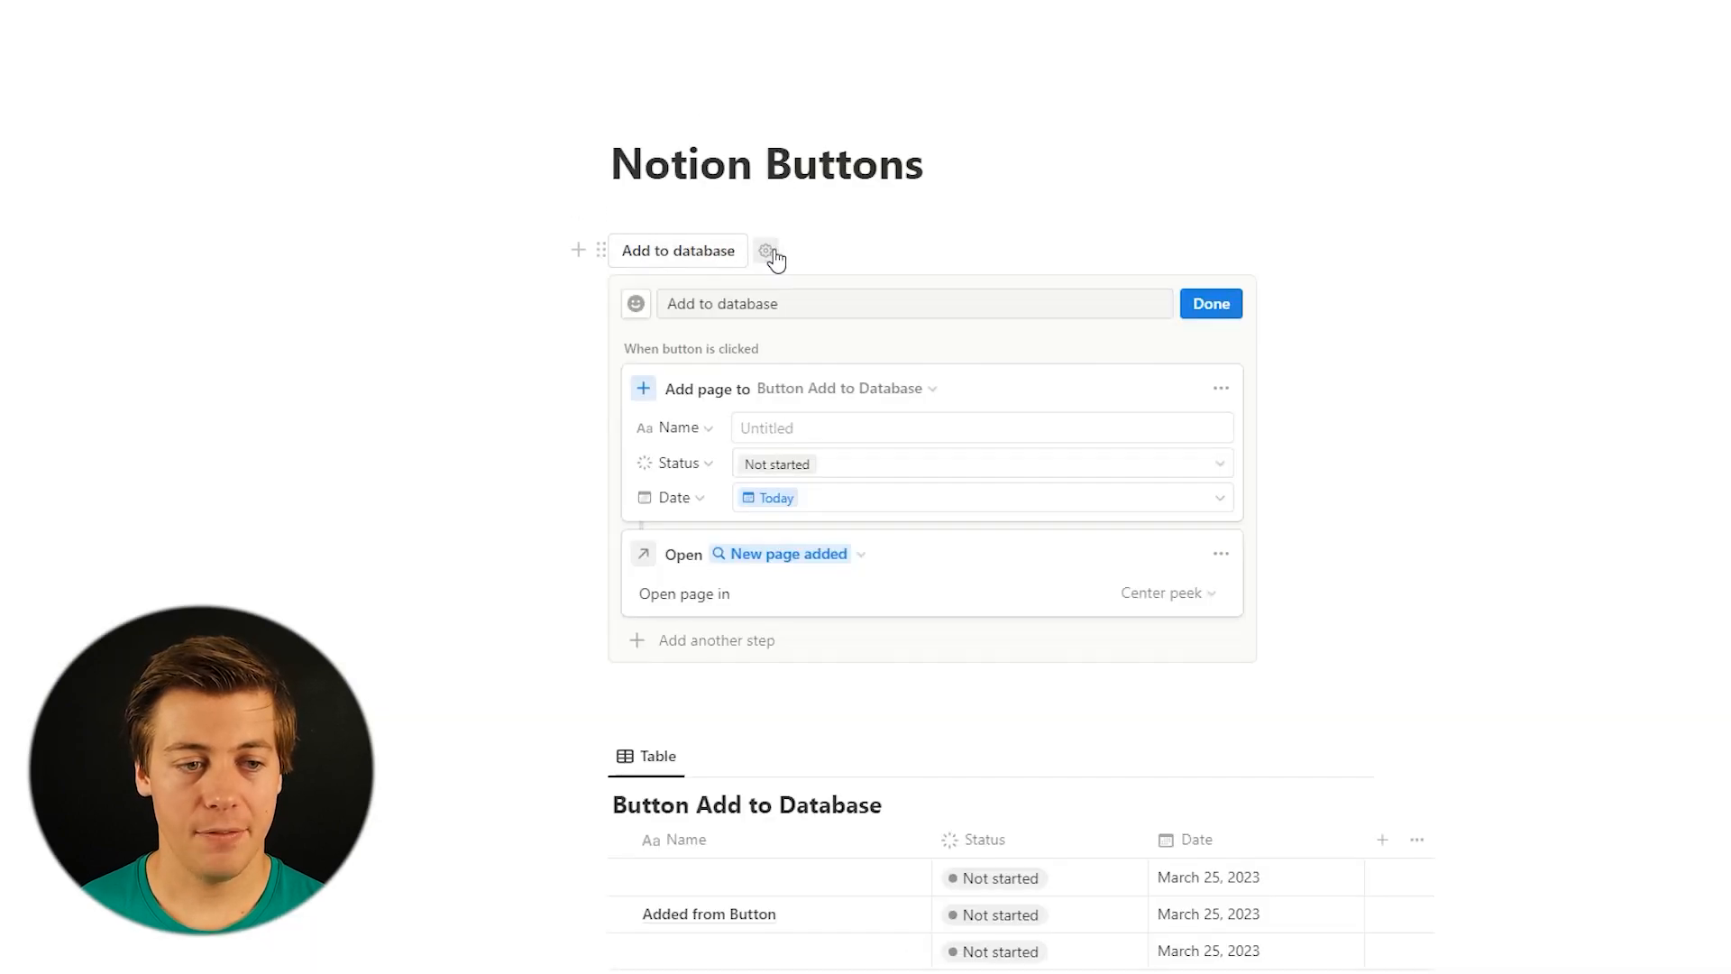
pyautogui.click(1161, 595)
pyautogui.click(1063, 814)
pyautogui.click(1211, 304)
pyautogui.click(667, 258)
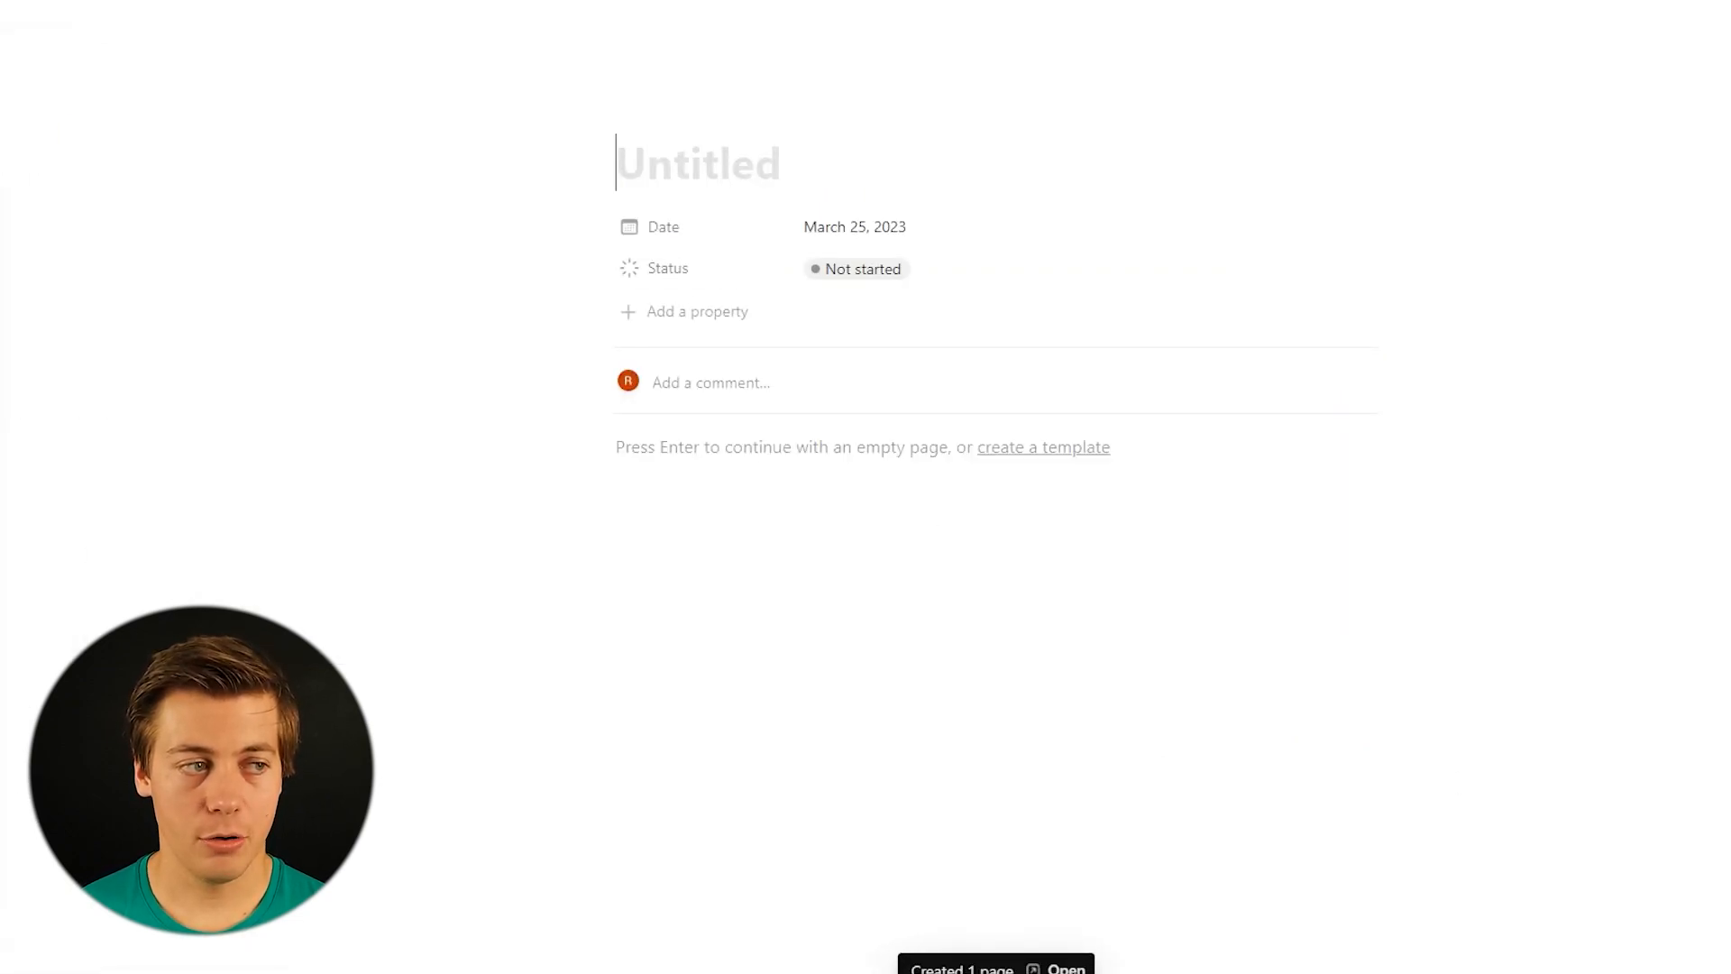
pyautogui.click(184, 34)
pyautogui.moveTo(1667, 596); pyautogui.dragTo(792, 522)
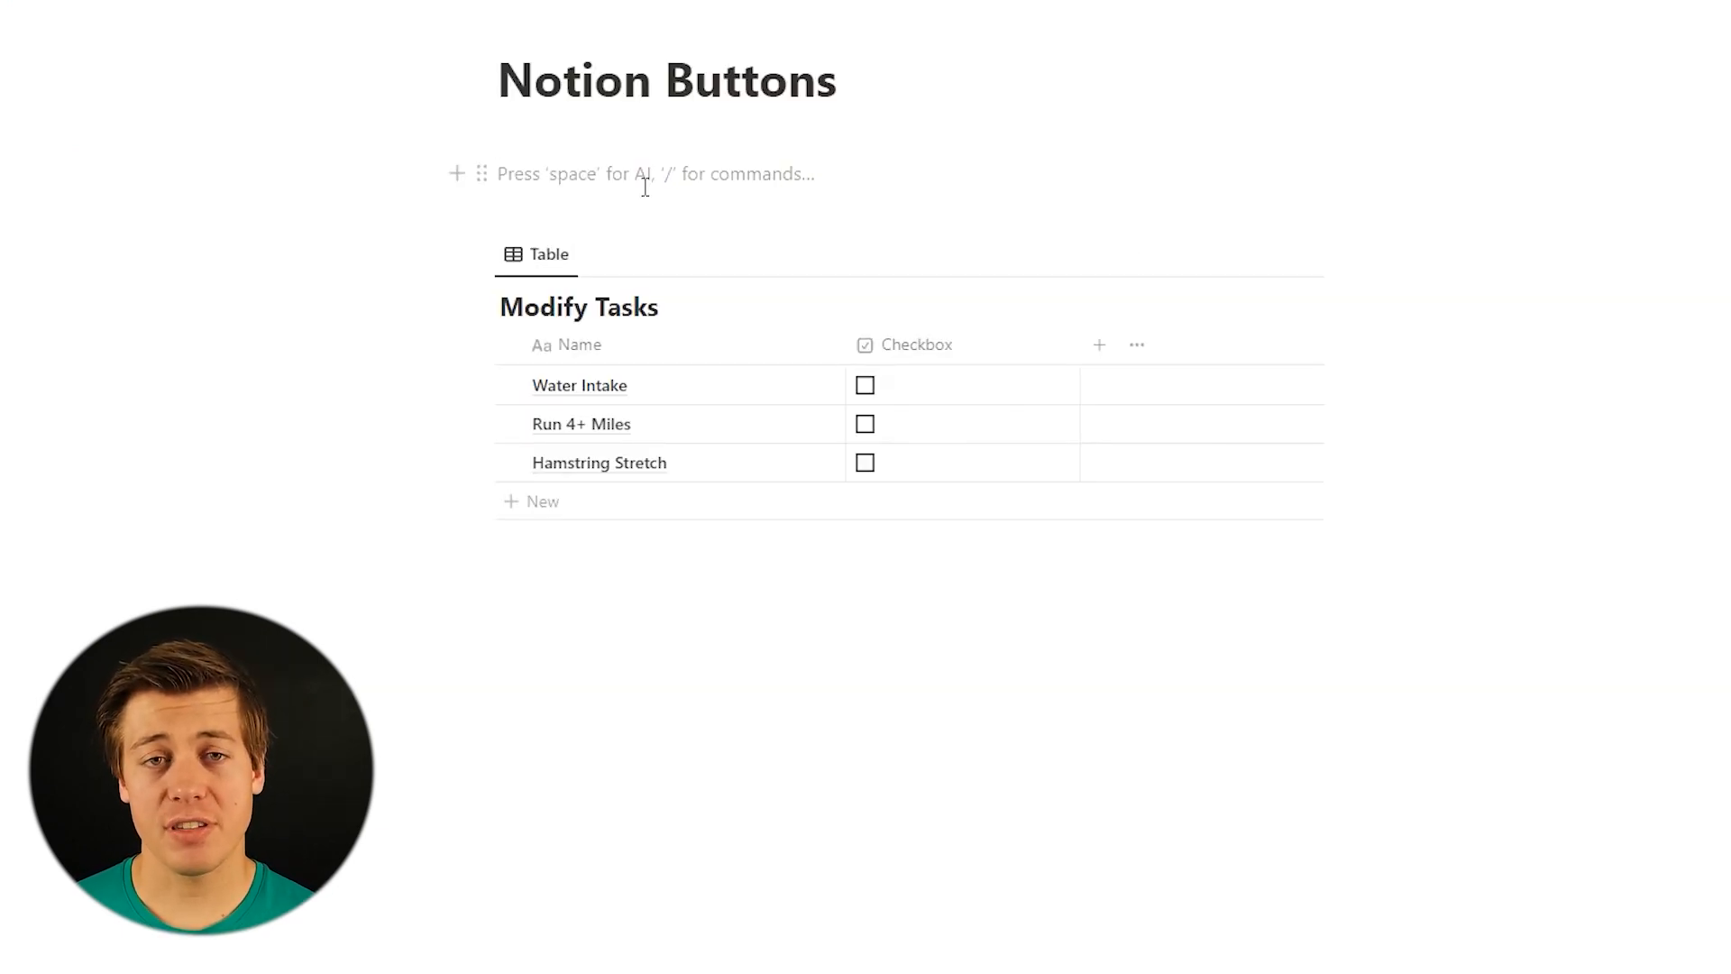
# Insert a new button above the Modify Tasks table and name it Modify Checkboxes.
pyautogui.write('/but')
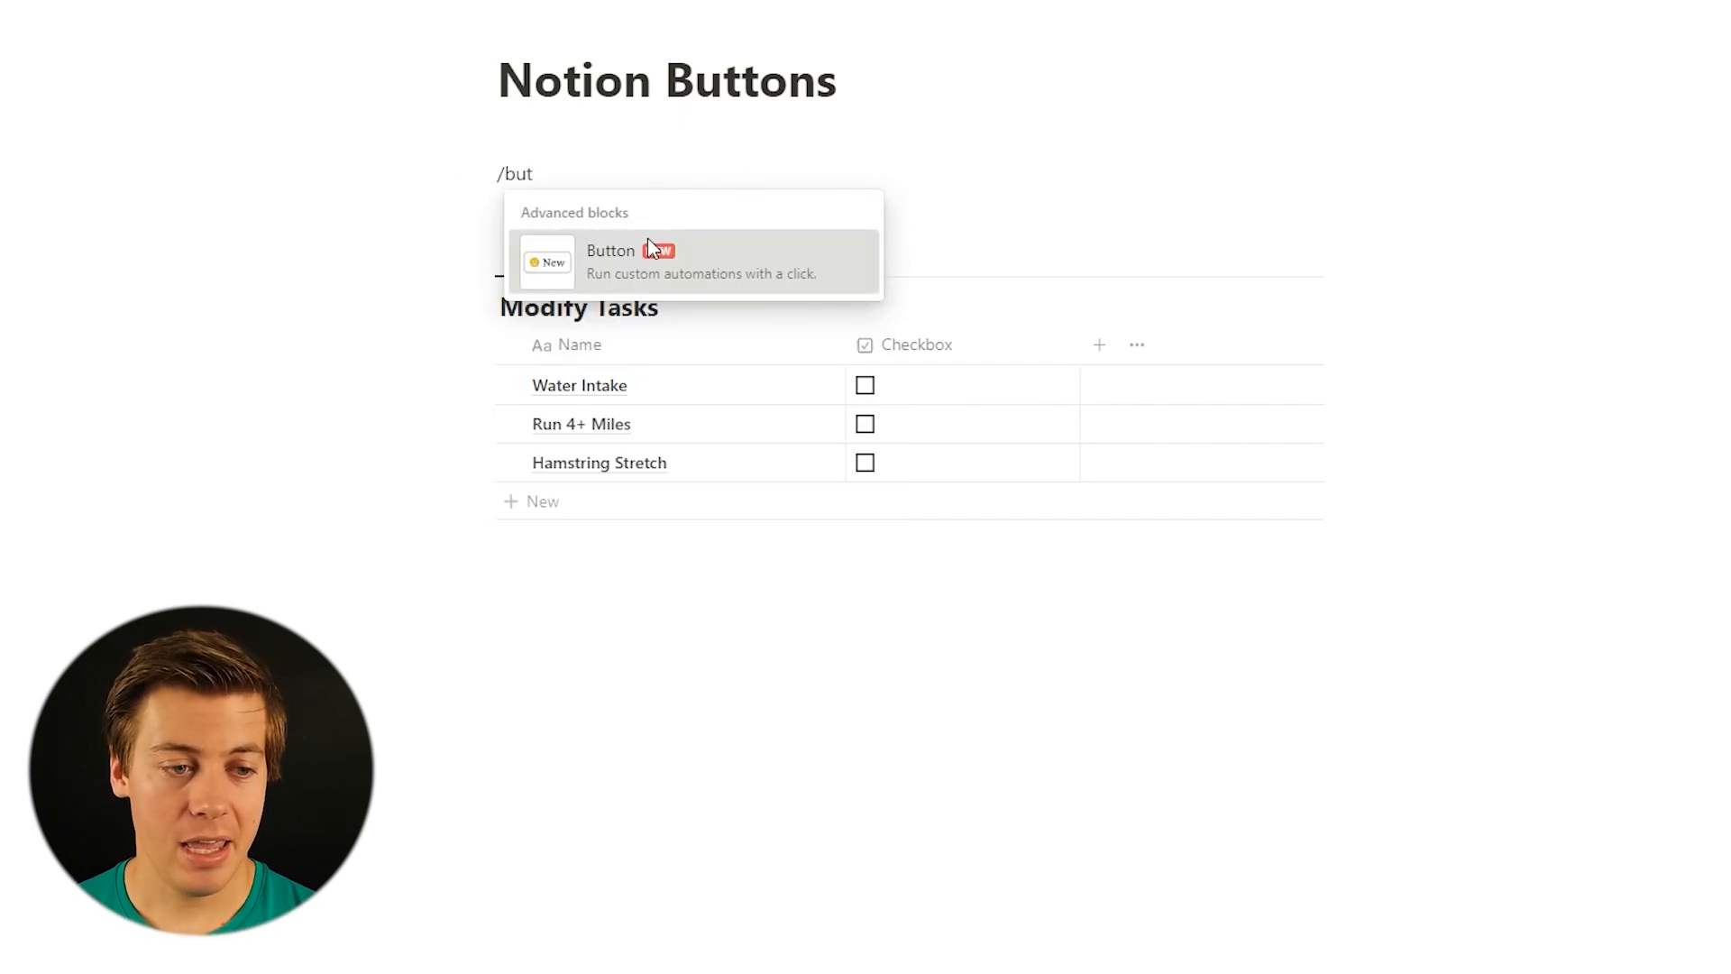
pyautogui.click(651, 250)
pyautogui.click(638, 232)
pyautogui.write('Mo')
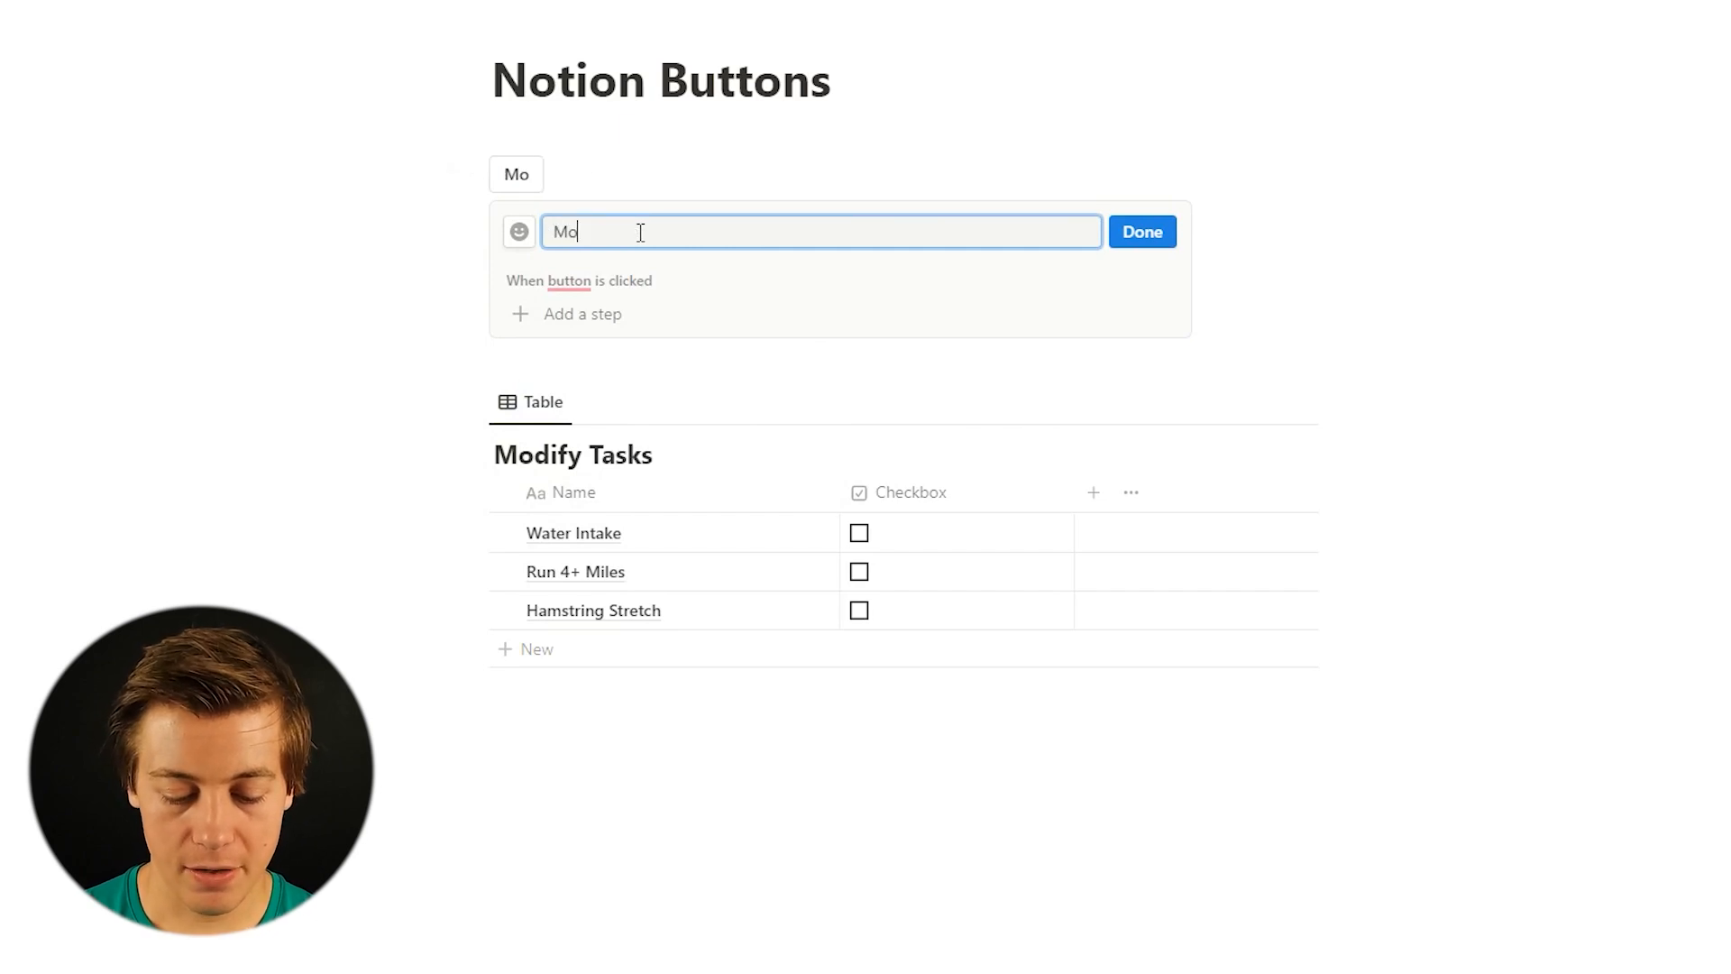
pyautogui.write('dify Checkboxes')
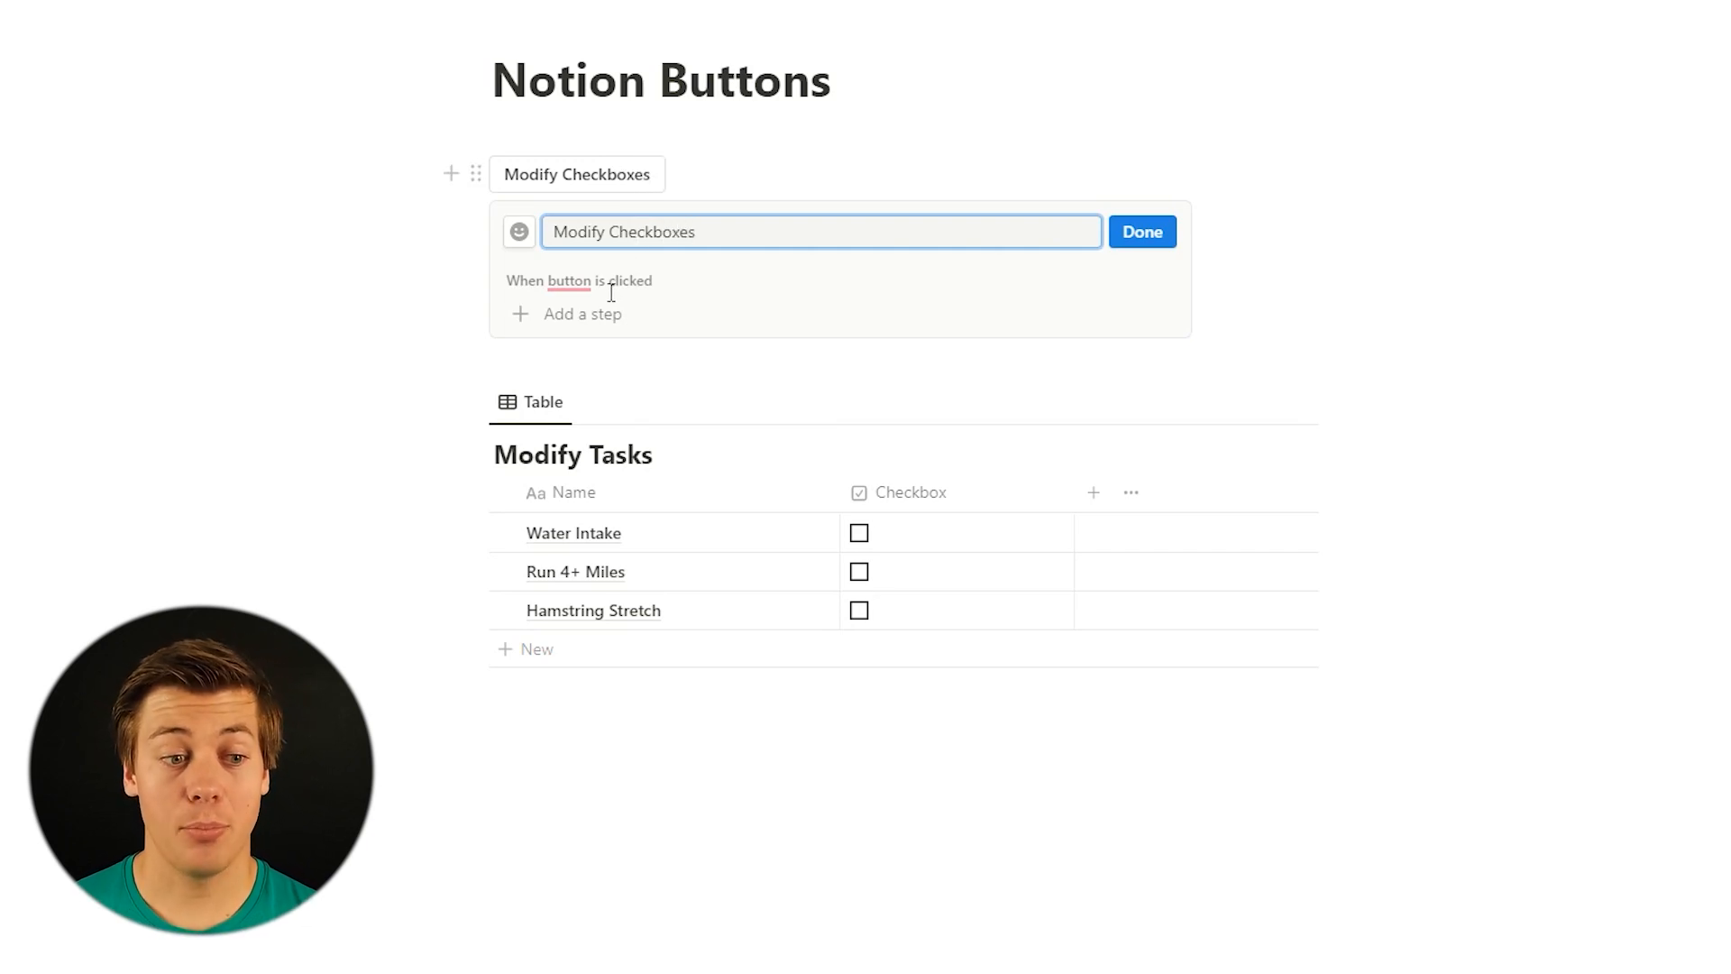
# Add an Edit pages step to the Modify Checkboxes button, targeting the Modify Tasks database.
pyautogui.click(588, 314)
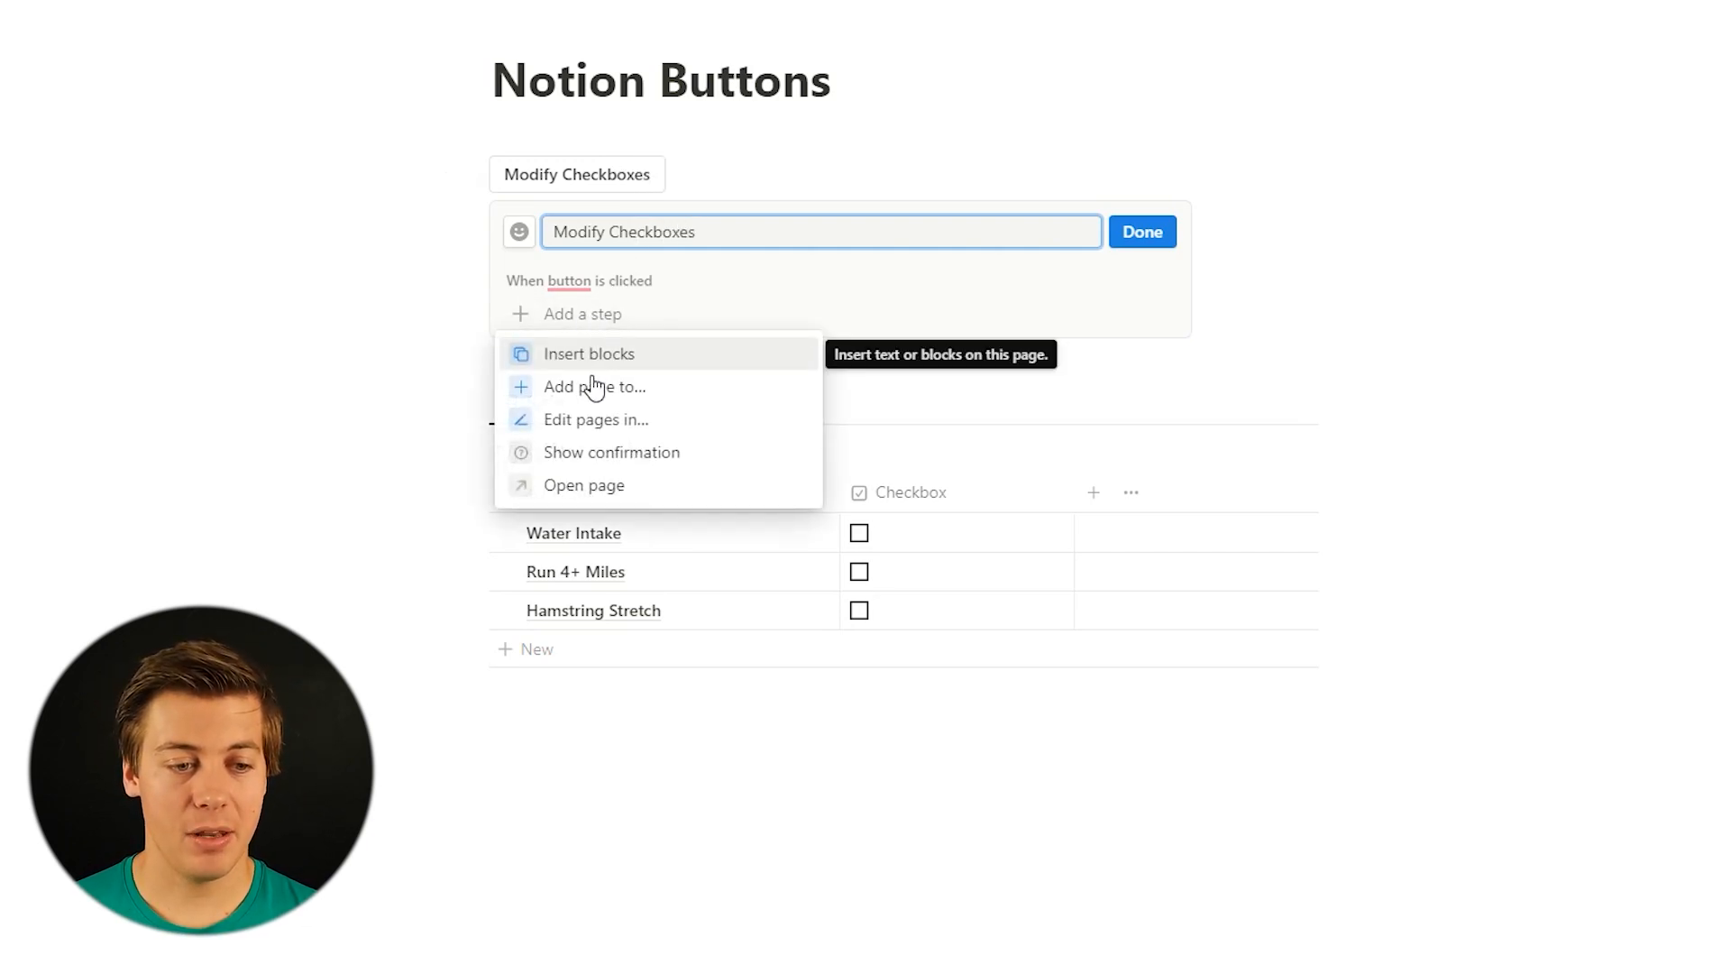
pyautogui.click(605, 420)
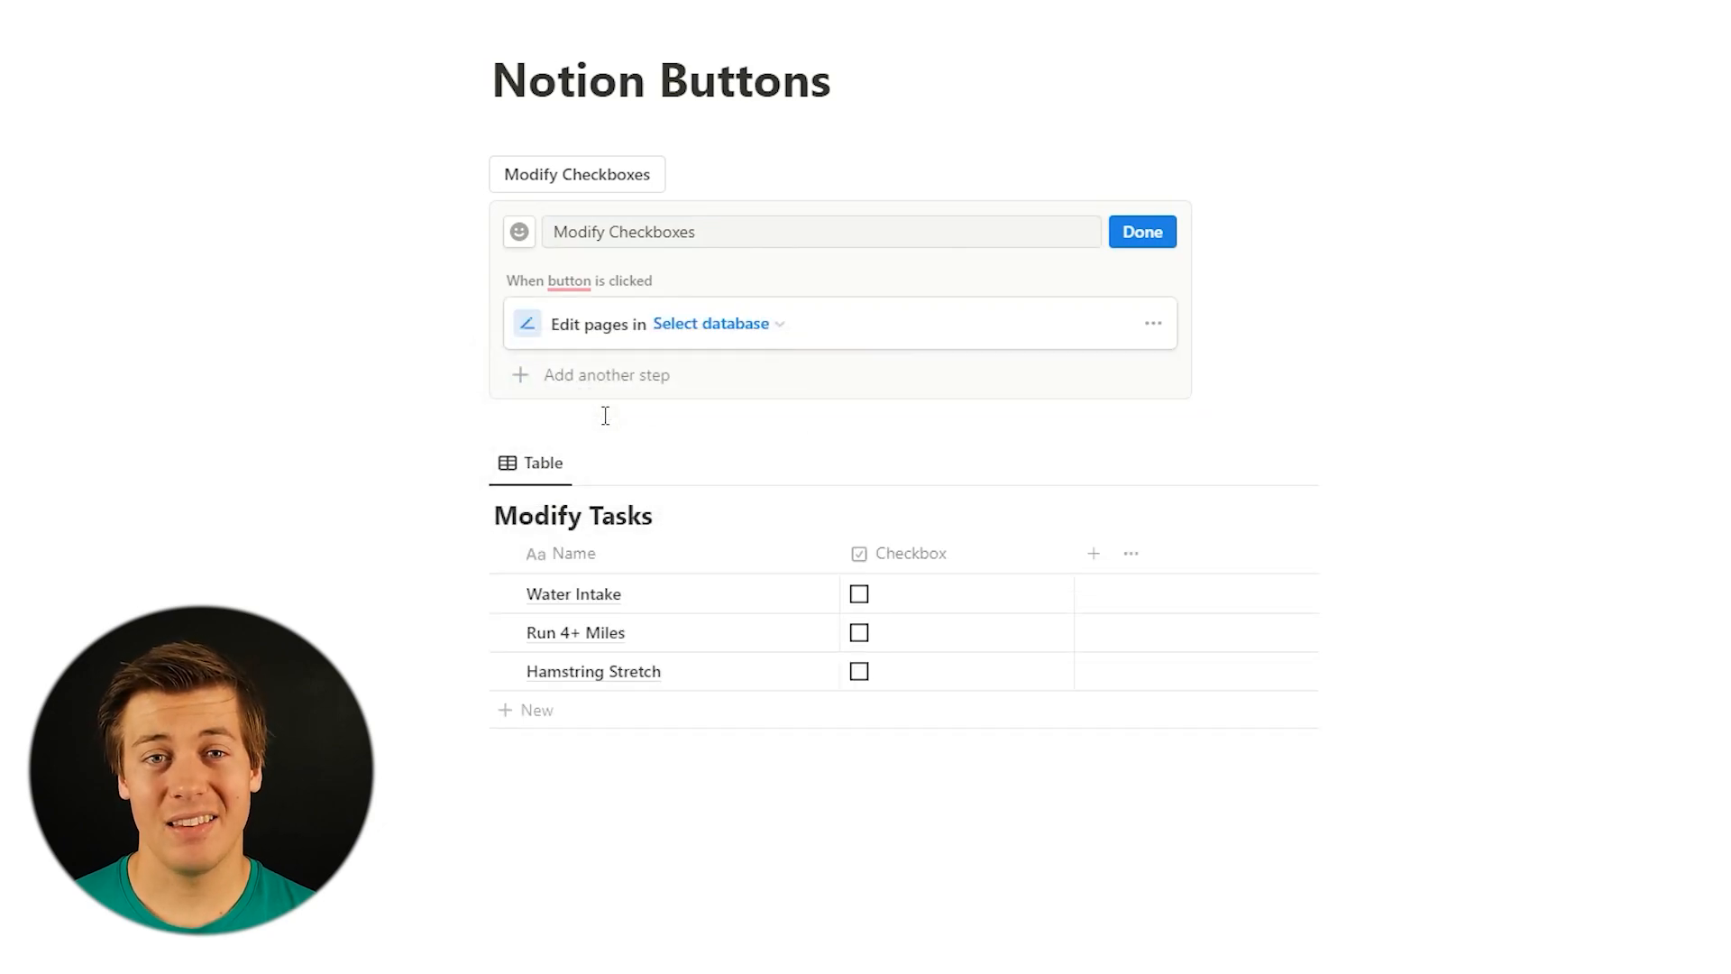
pyautogui.click(698, 328)
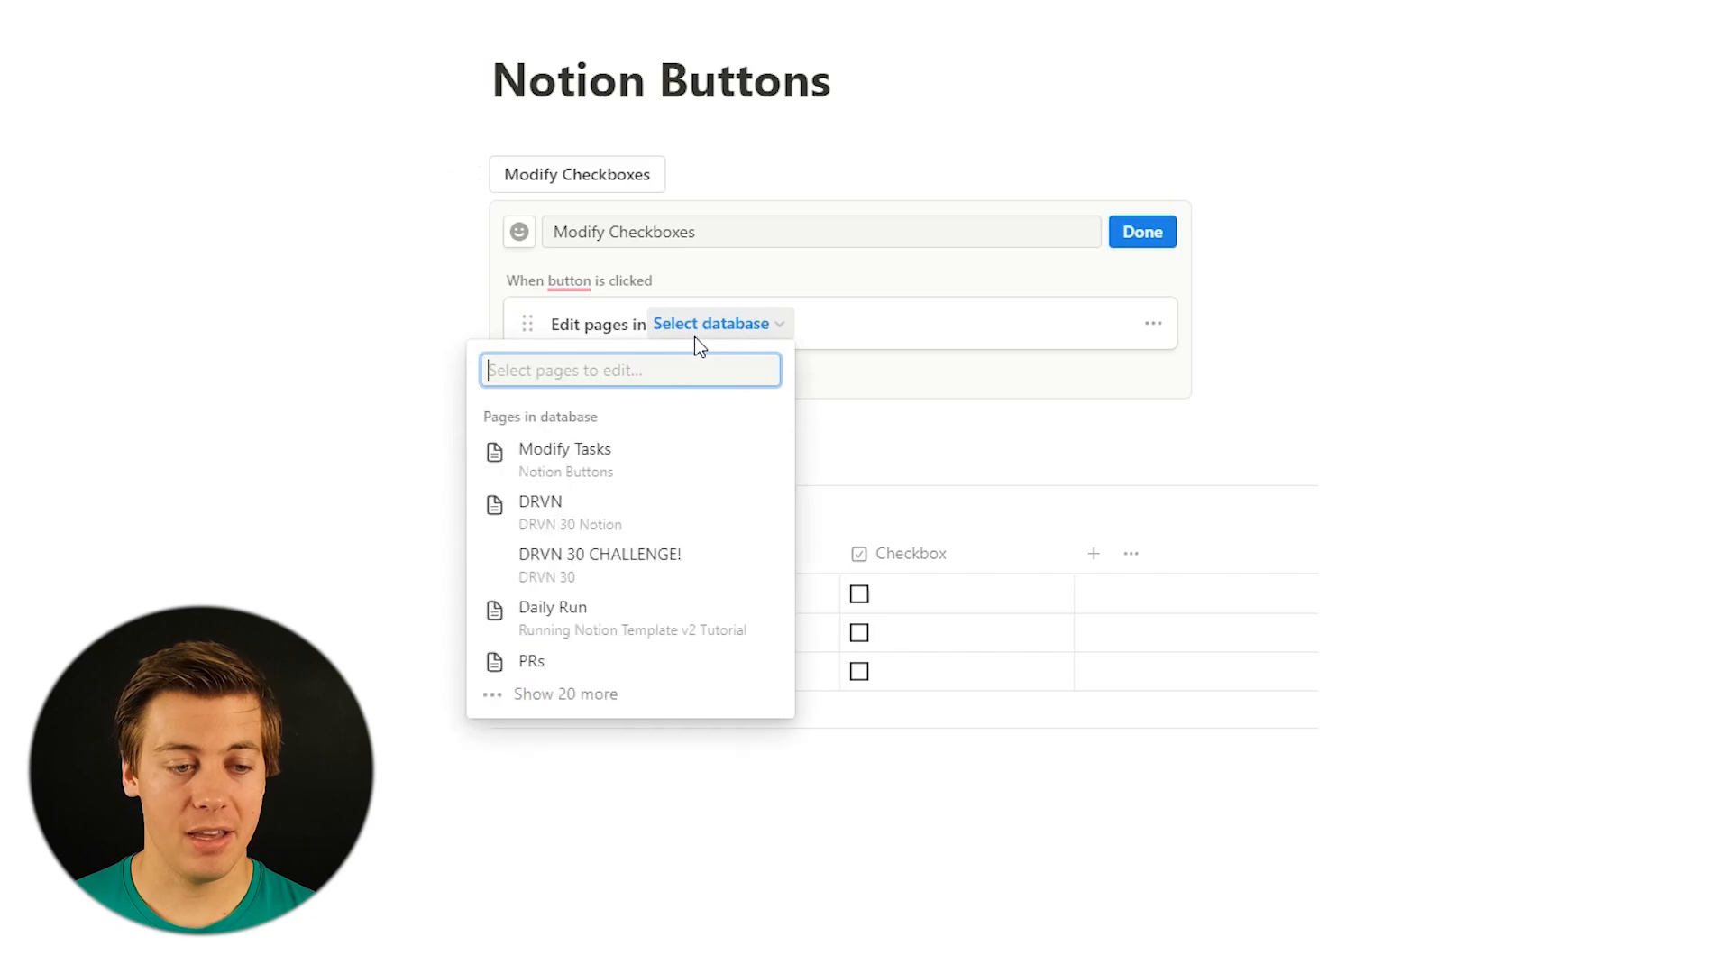
pyautogui.click(626, 456)
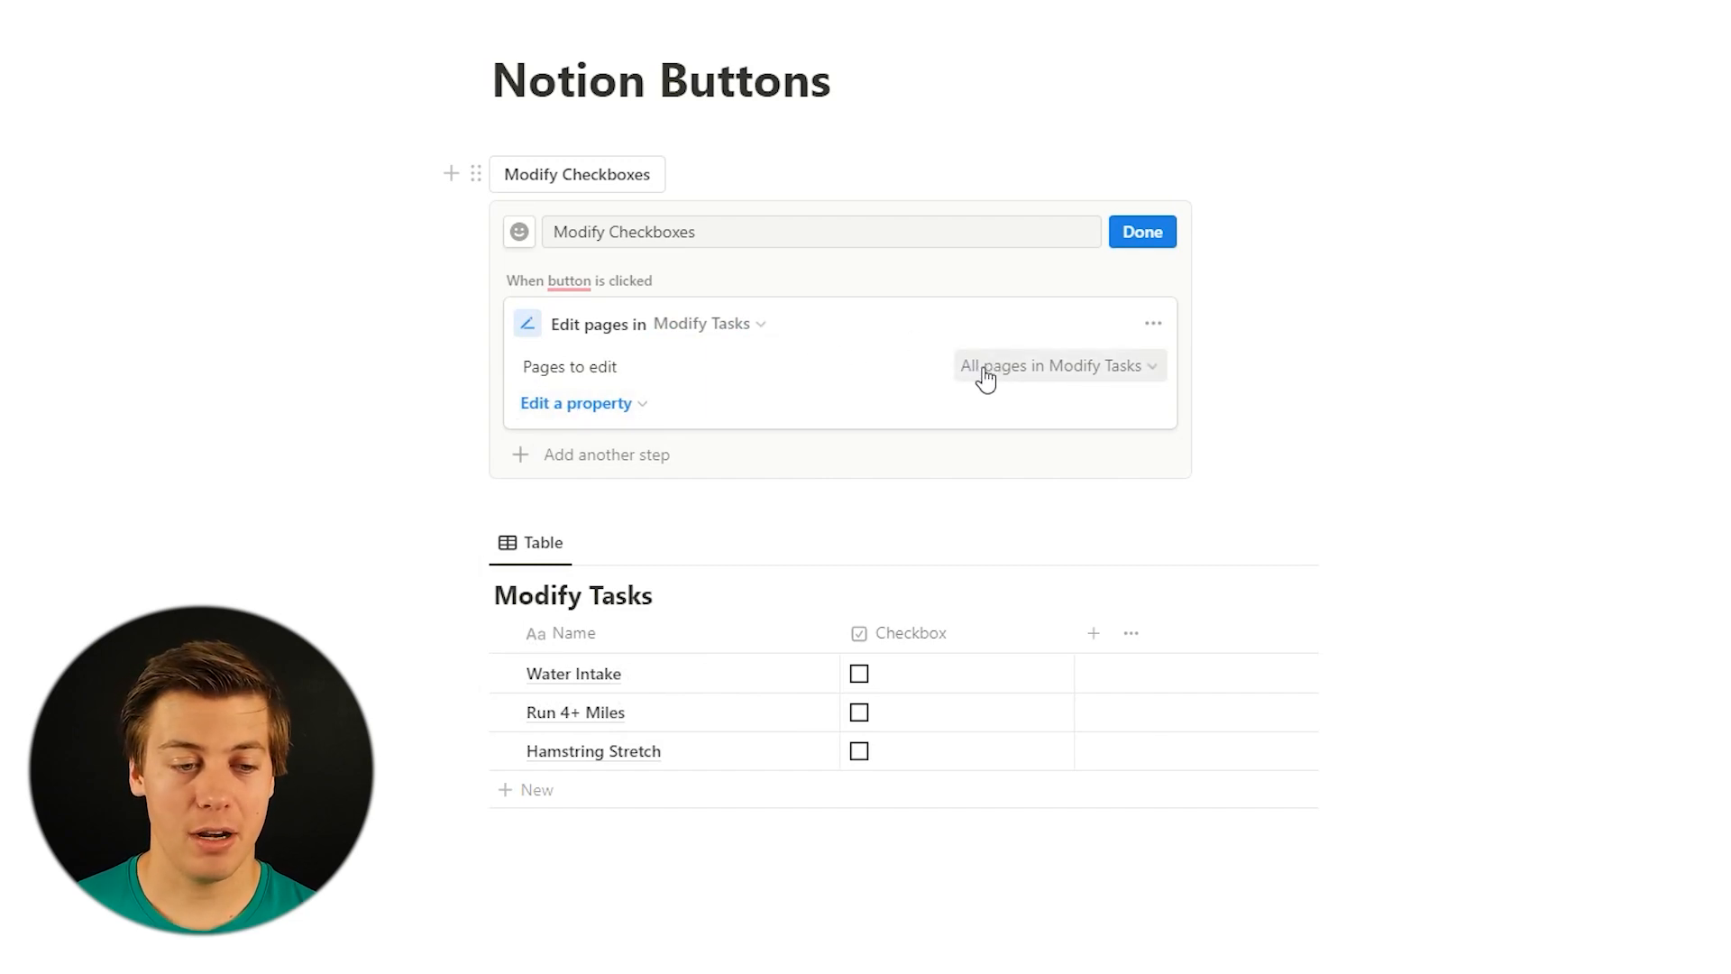
# Make the button's edit step set the Checkbox property to Checked, and save the button.
pyautogui.click(556, 419)
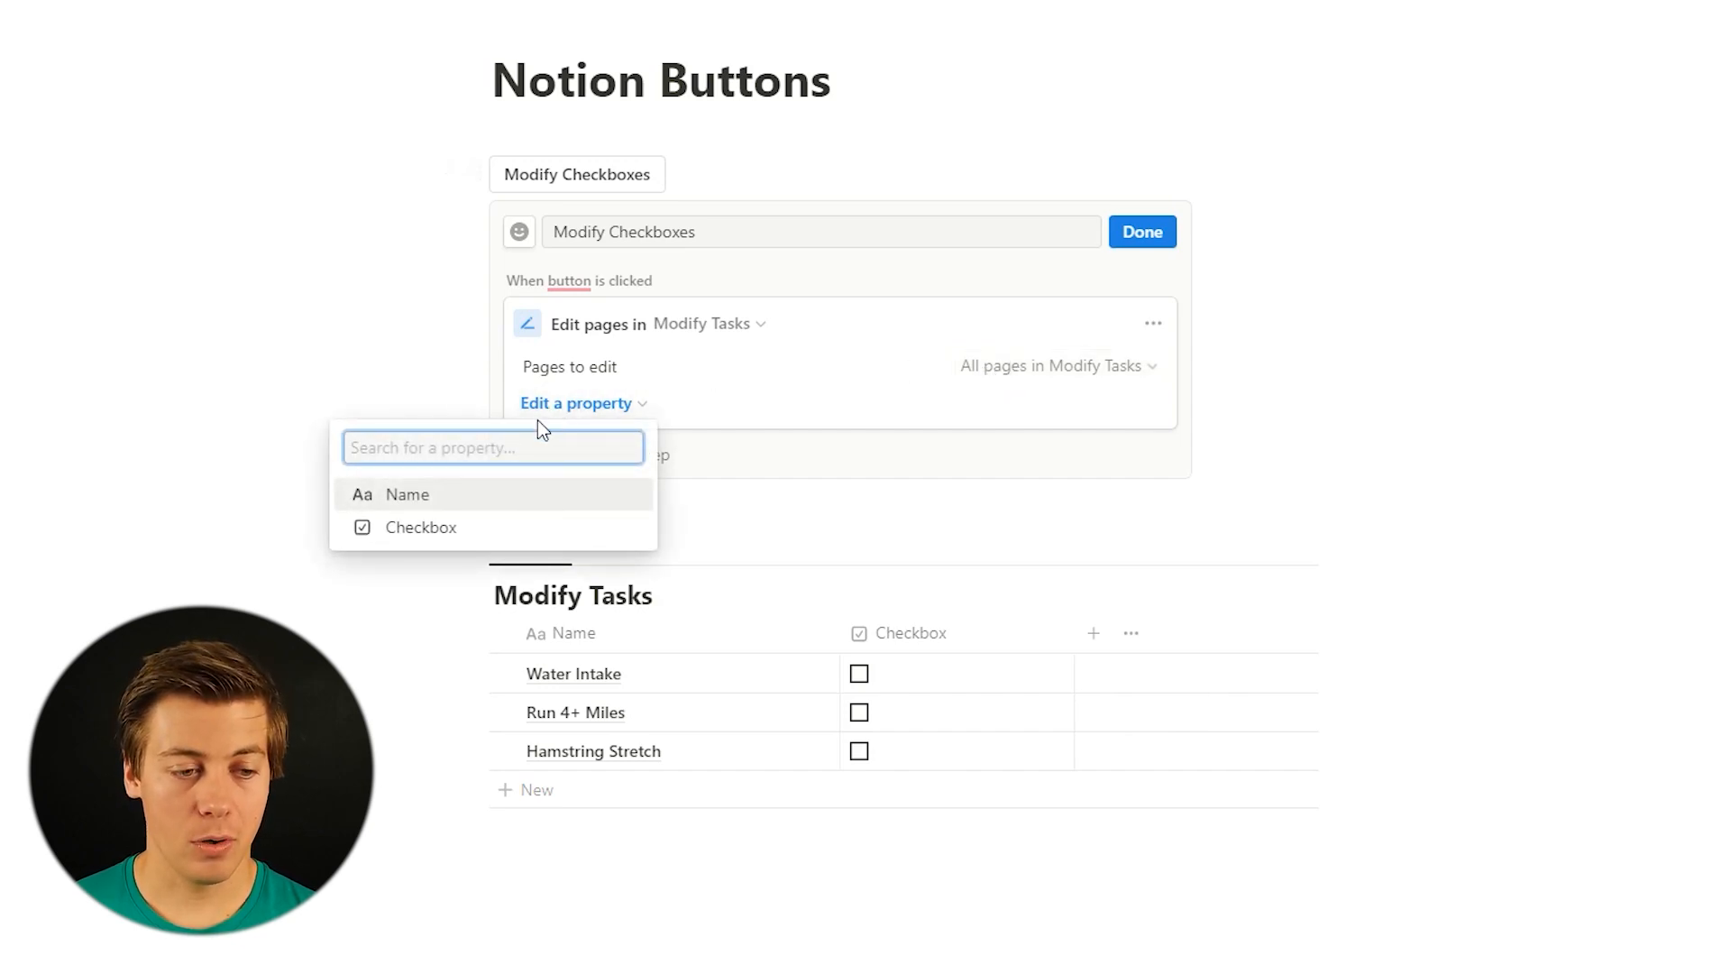
pyautogui.click(449, 539)
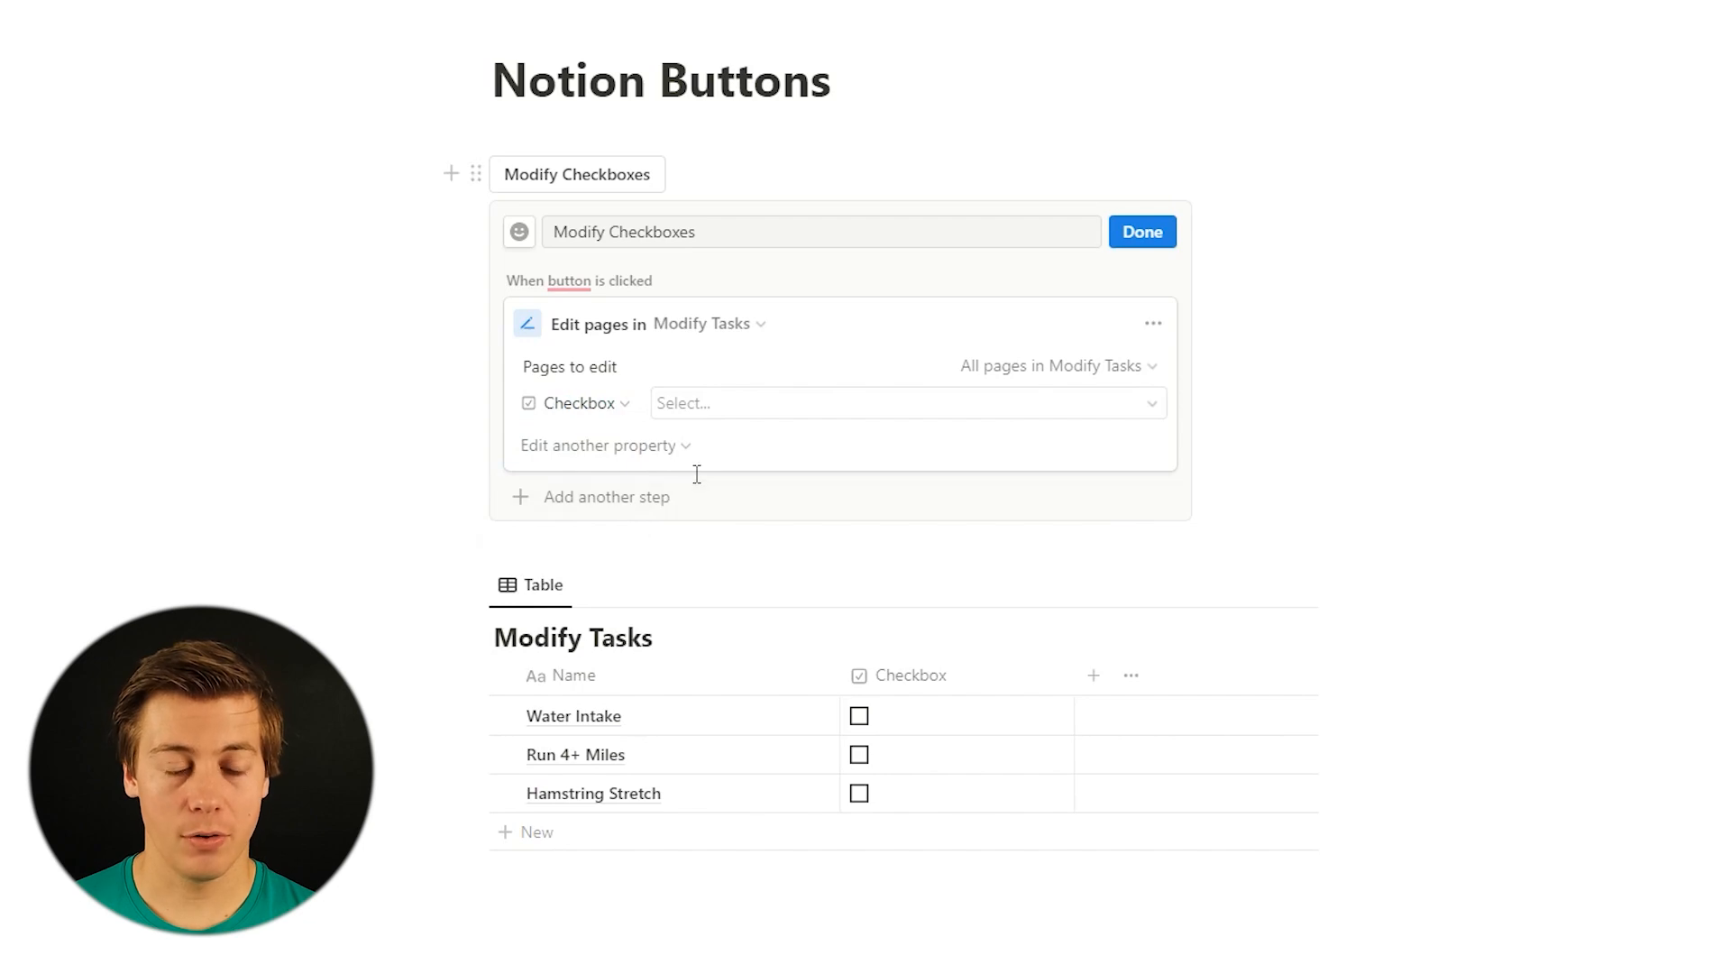
pyautogui.click(713, 415)
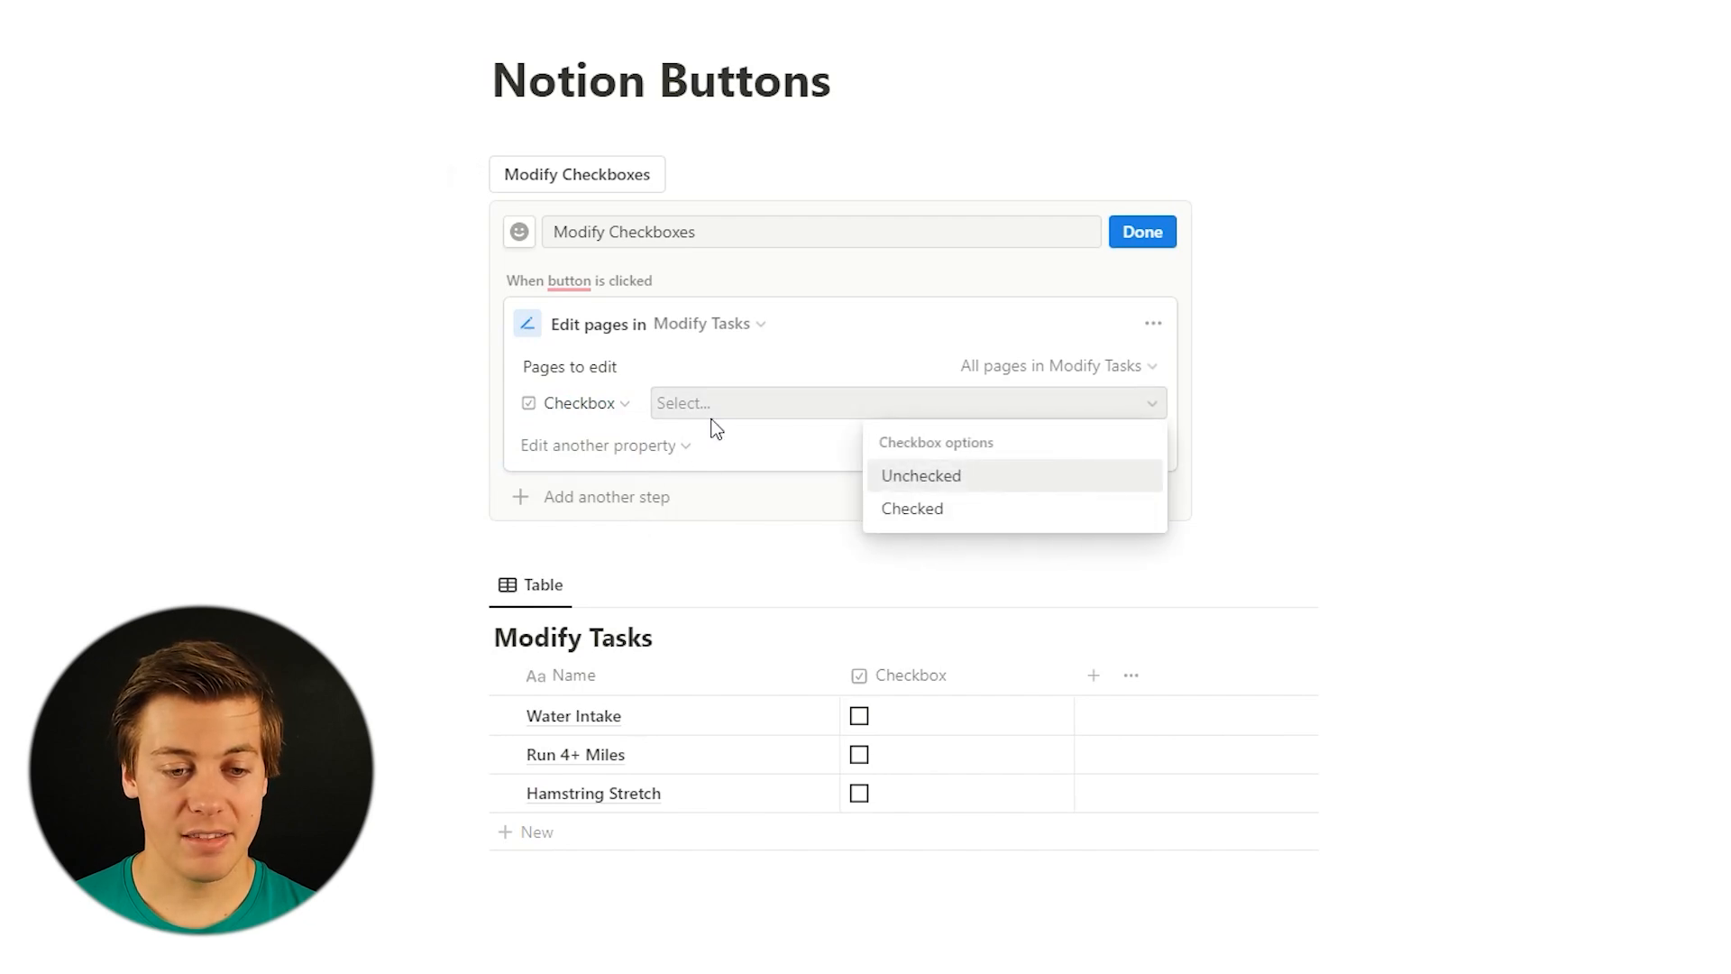
pyautogui.click(910, 510)
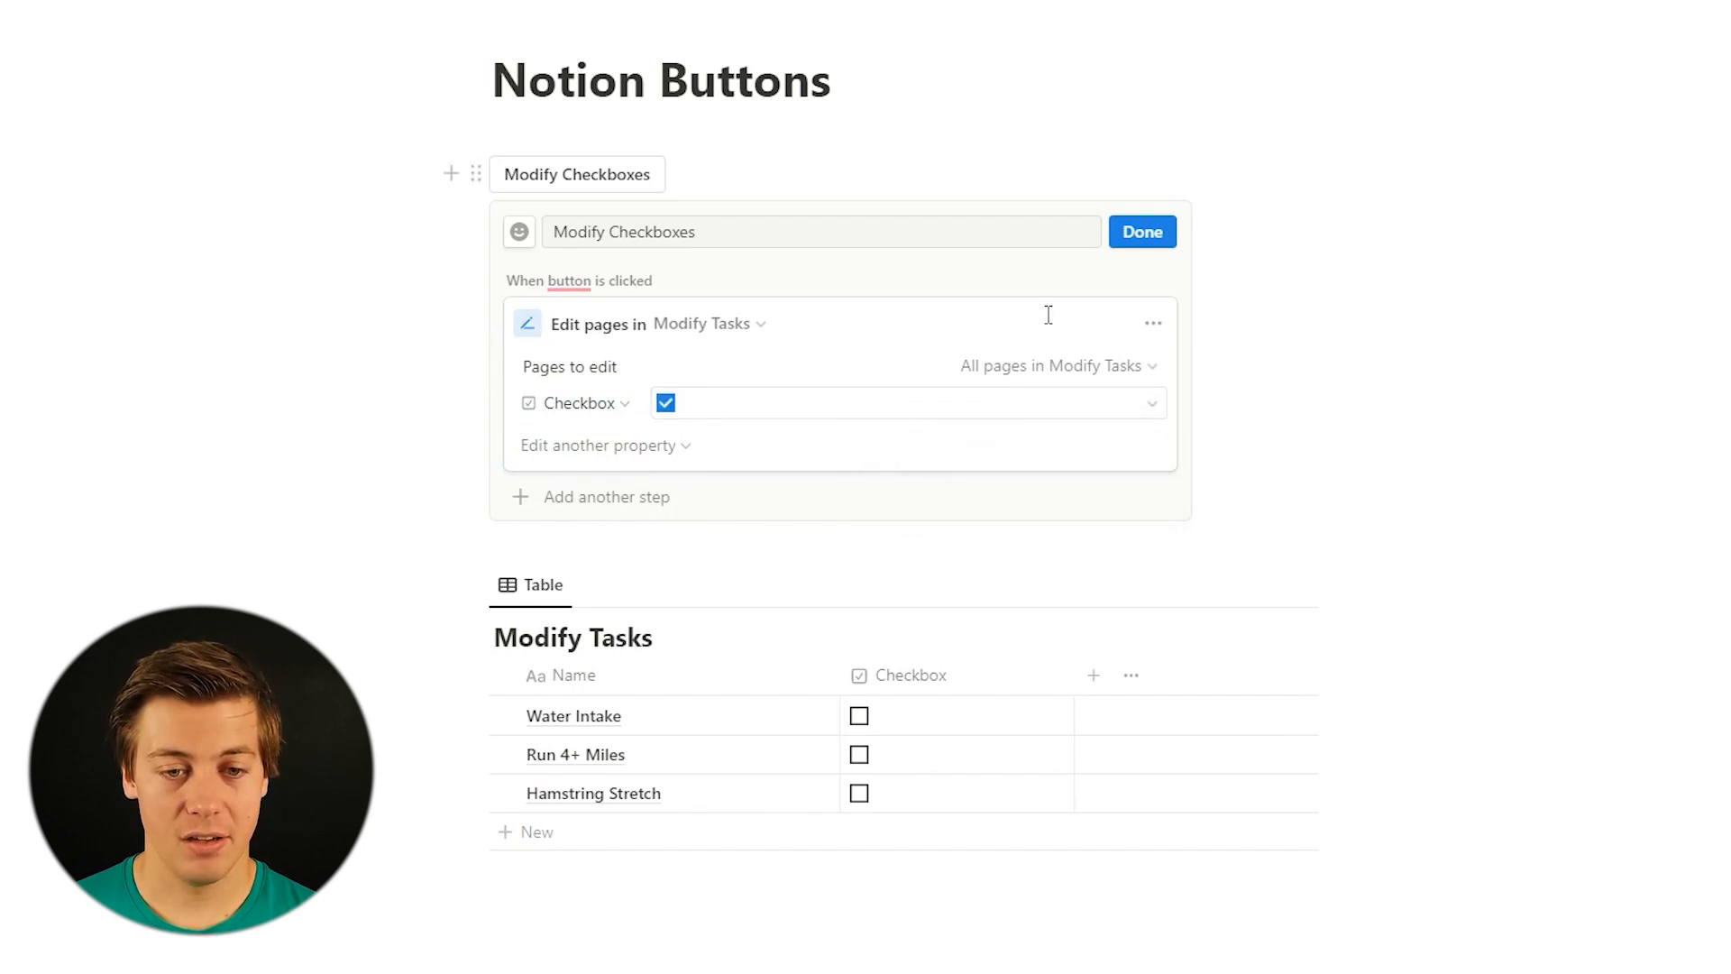
pyautogui.click(1141, 234)
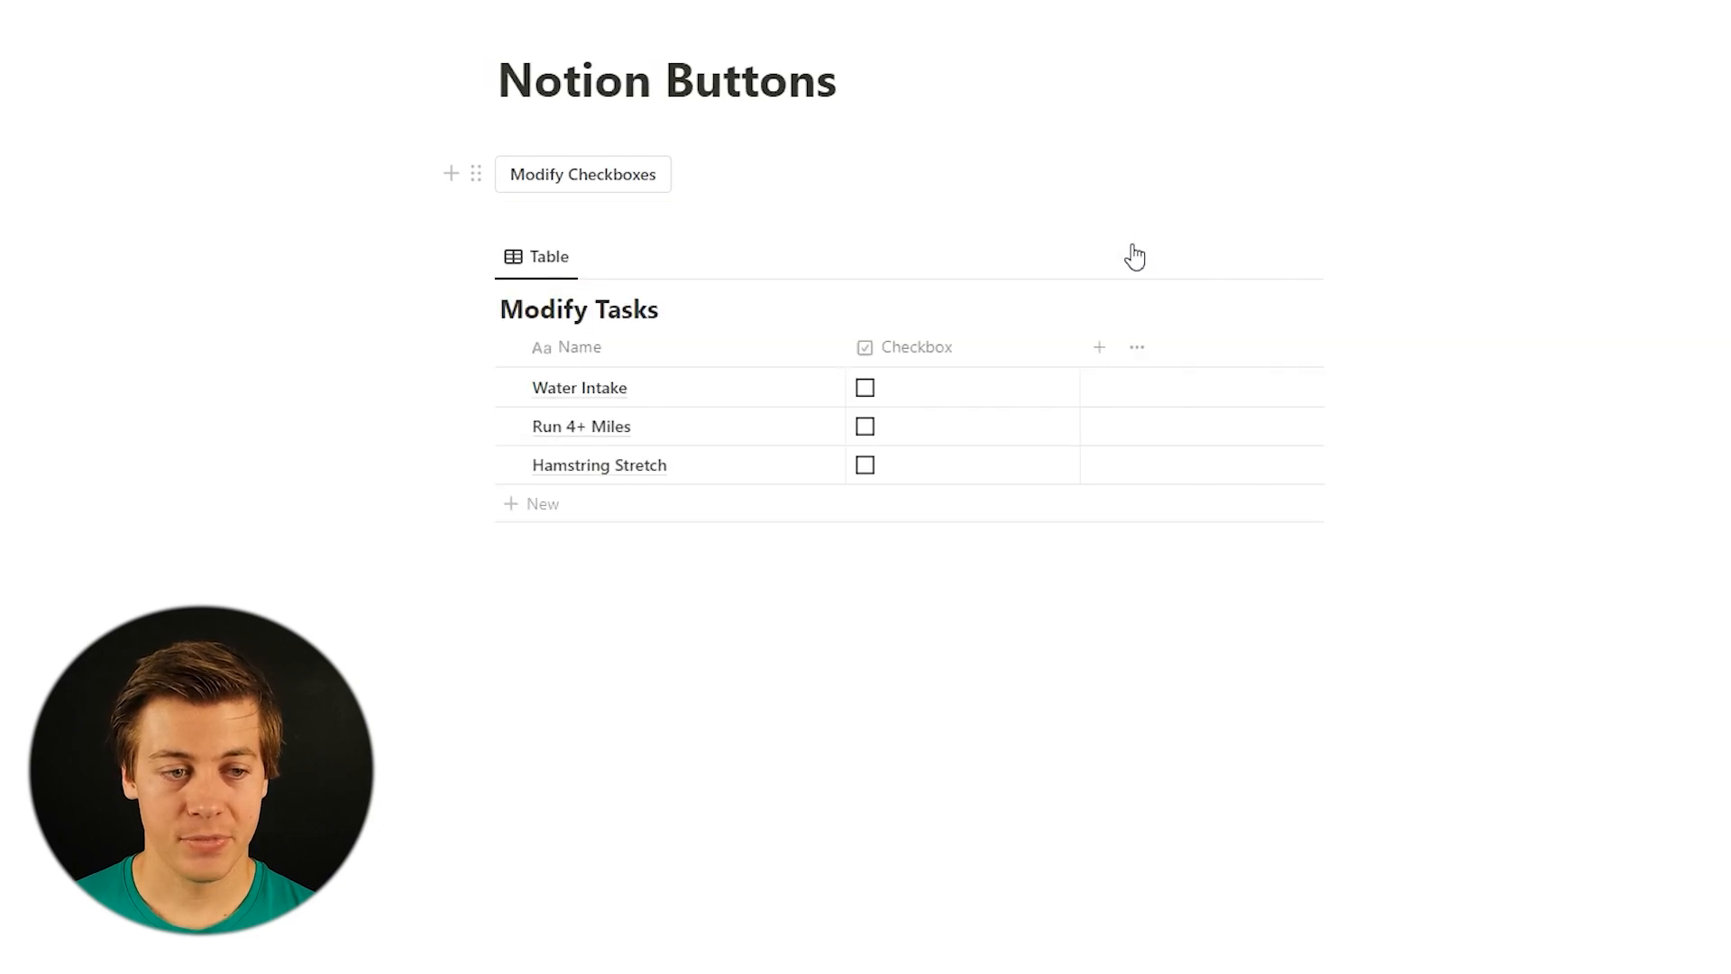
# Run the Modify Checkboxes button on all pages of the Modify Tasks table.
pyautogui.click(627, 190)
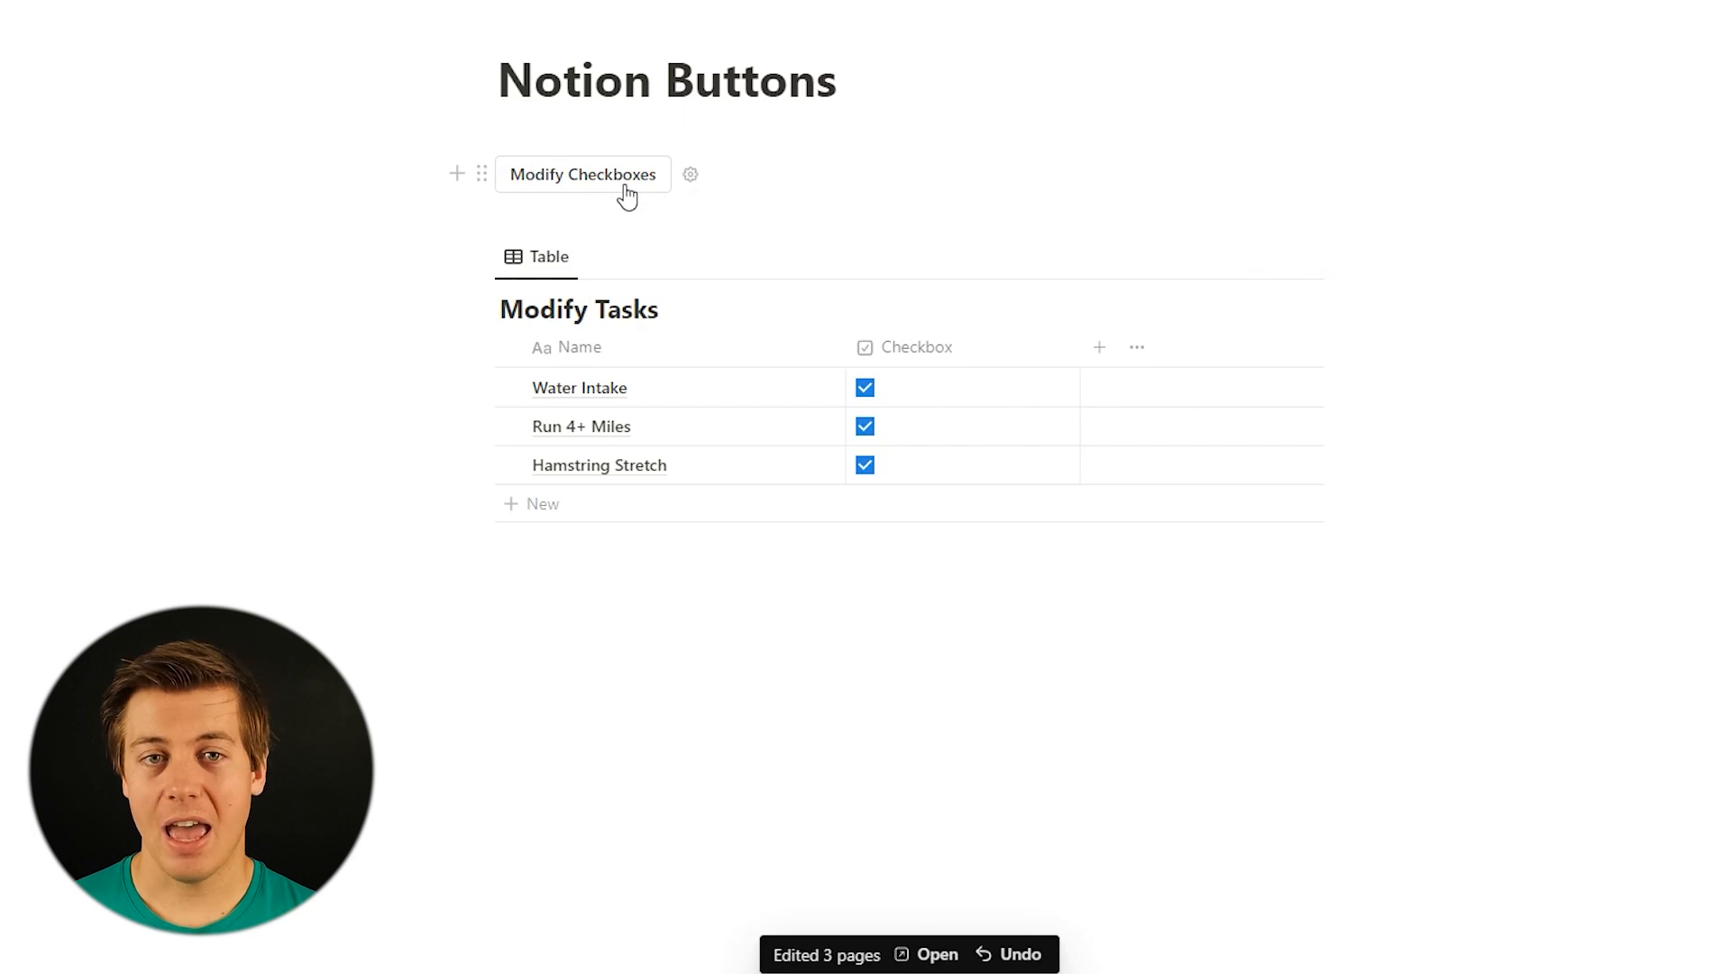
pyautogui.click(595, 182)
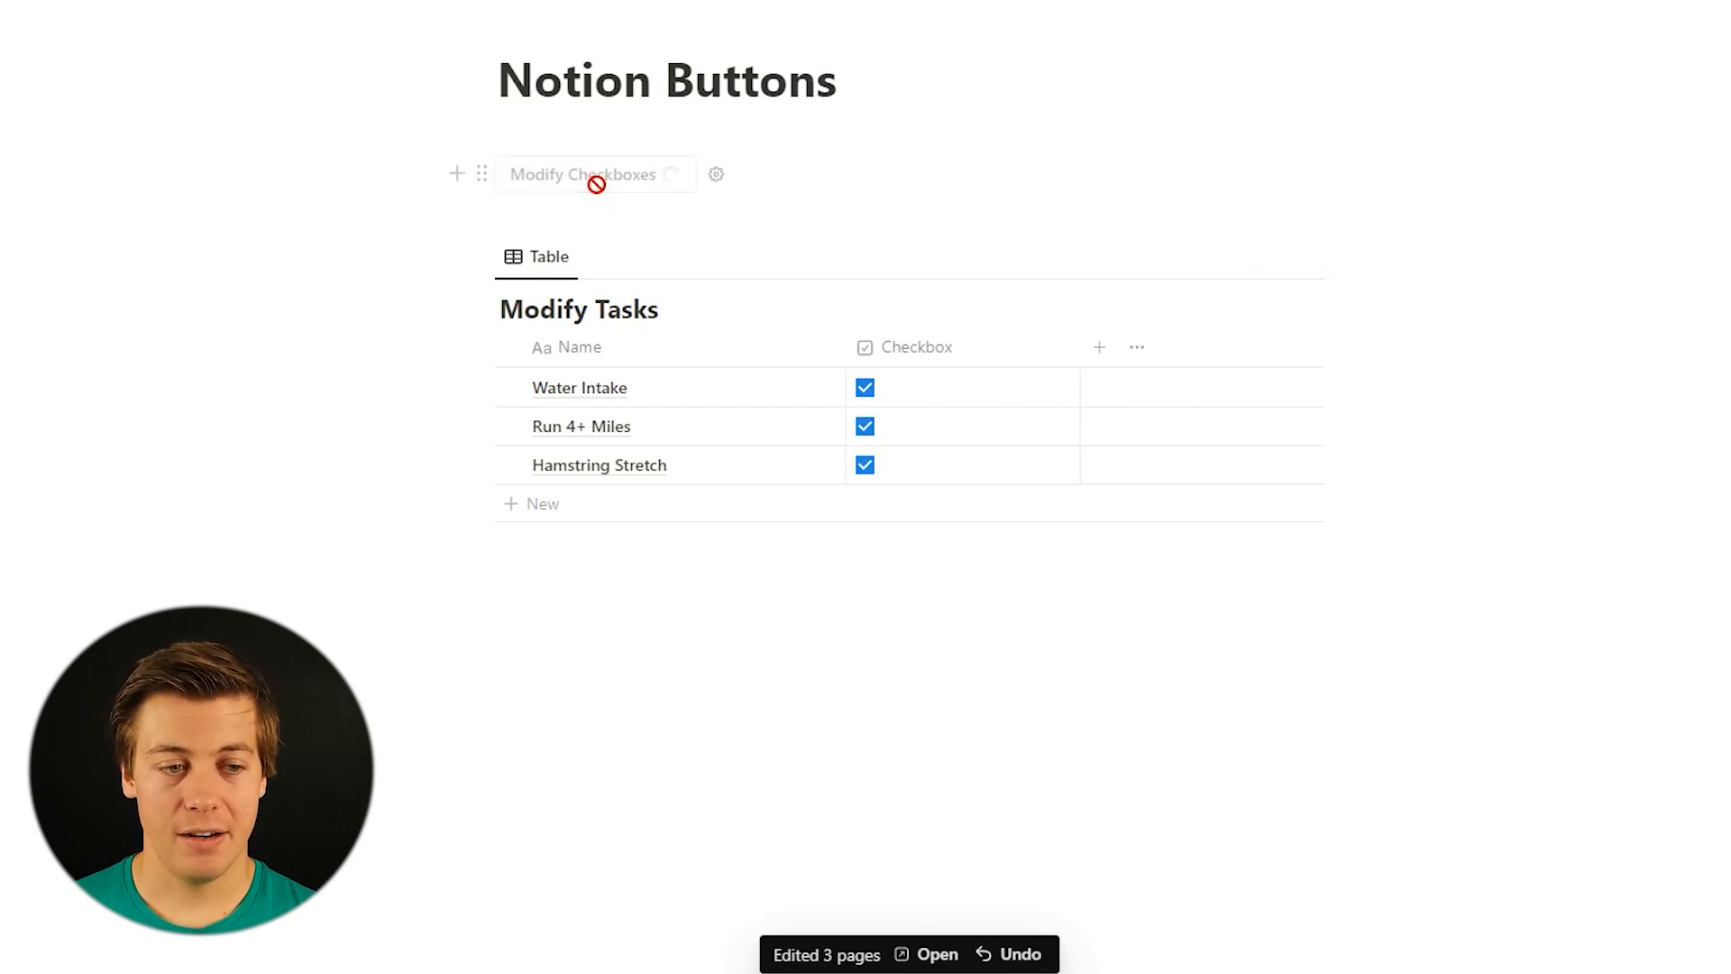
pyautogui.click(595, 183)
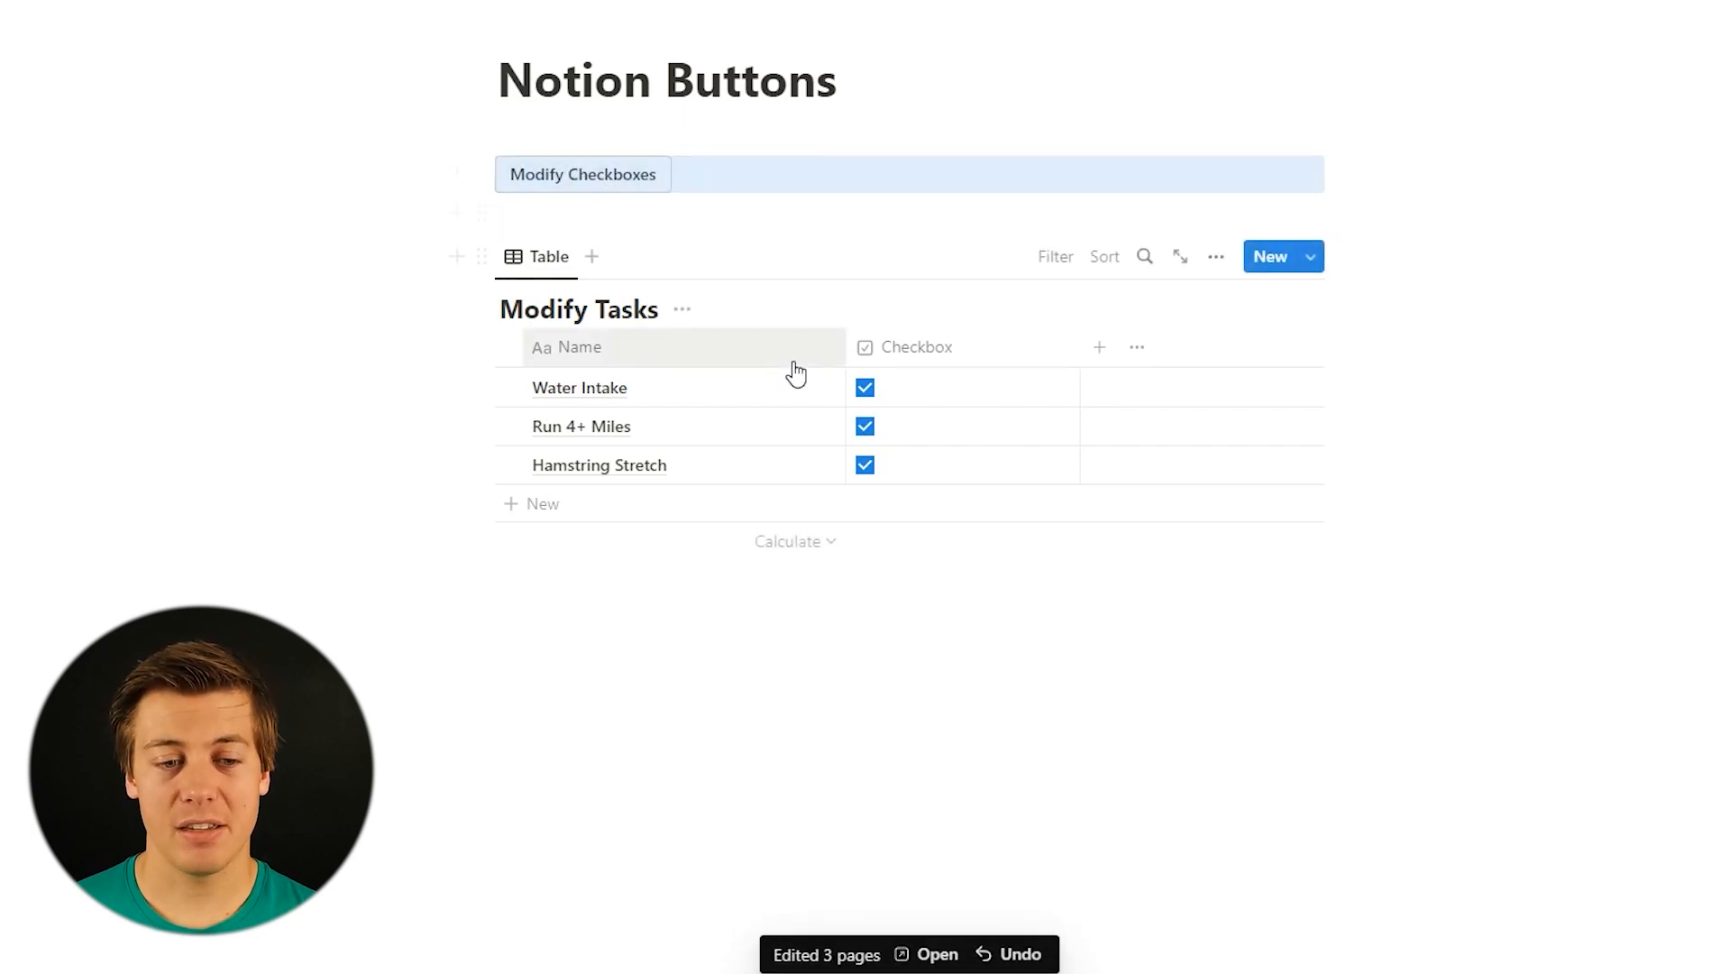
pyautogui.click(1175, 221)
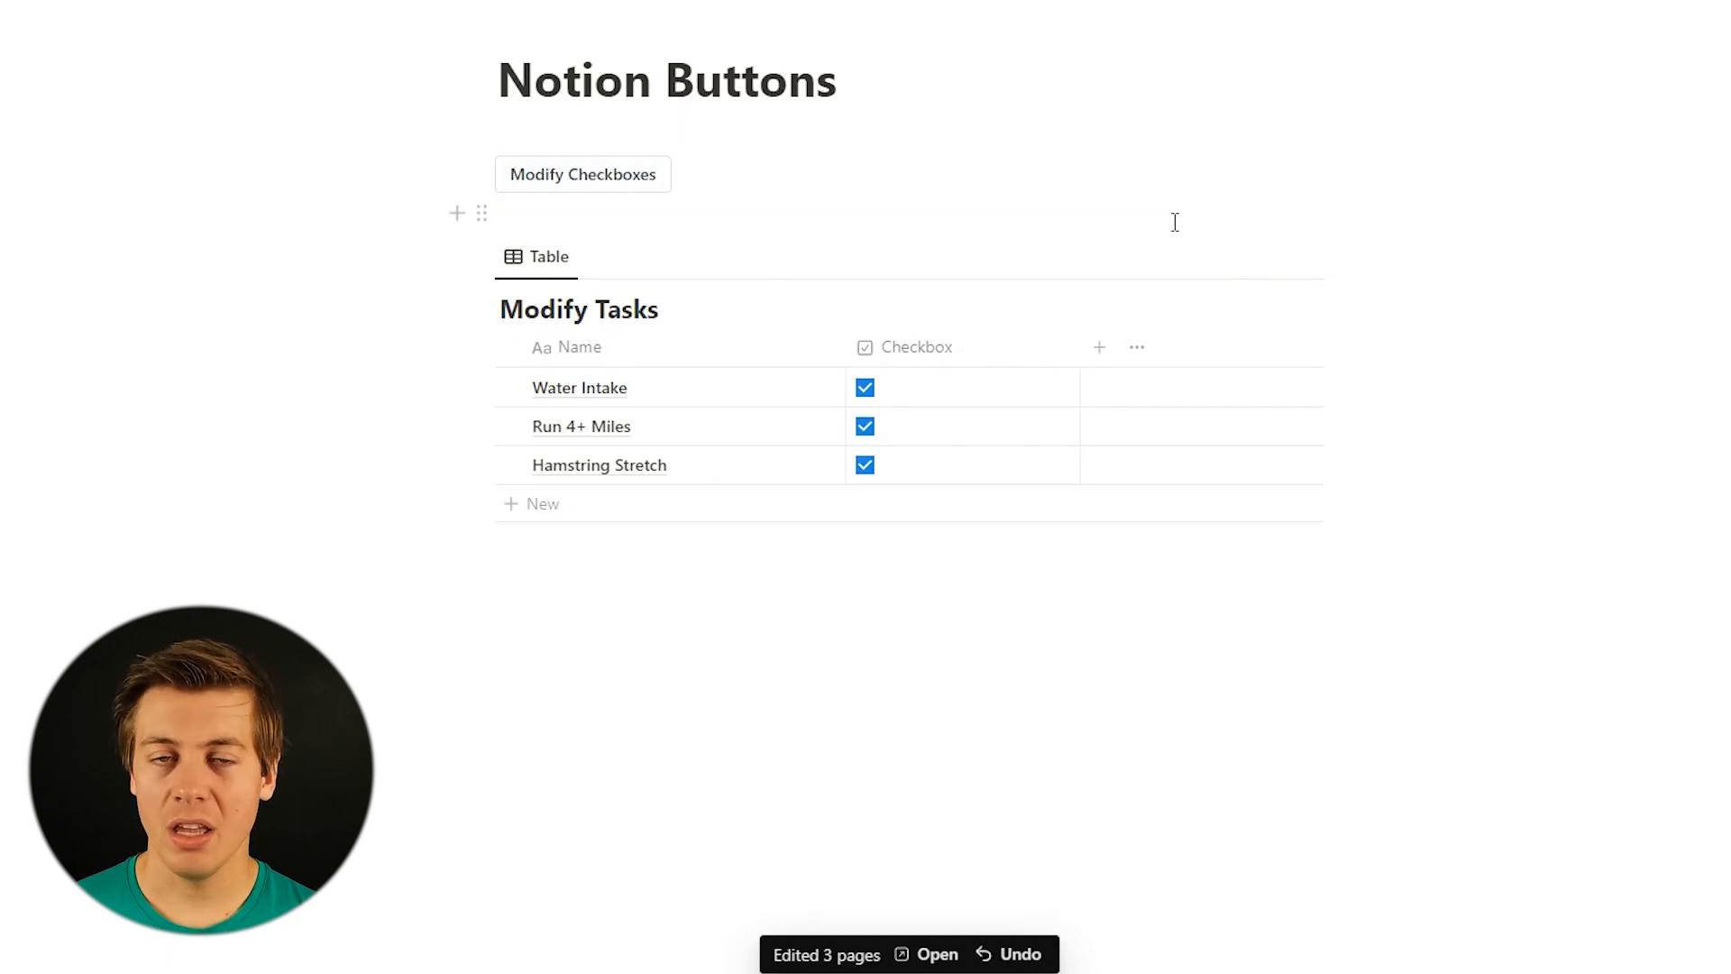
# Uncheck Water Intake, Run 4+ Miles and Hamstring Stretch in the Modify Tasks table.
pyautogui.click(865, 388)
pyautogui.click(864, 427)
pyautogui.click(865, 465)
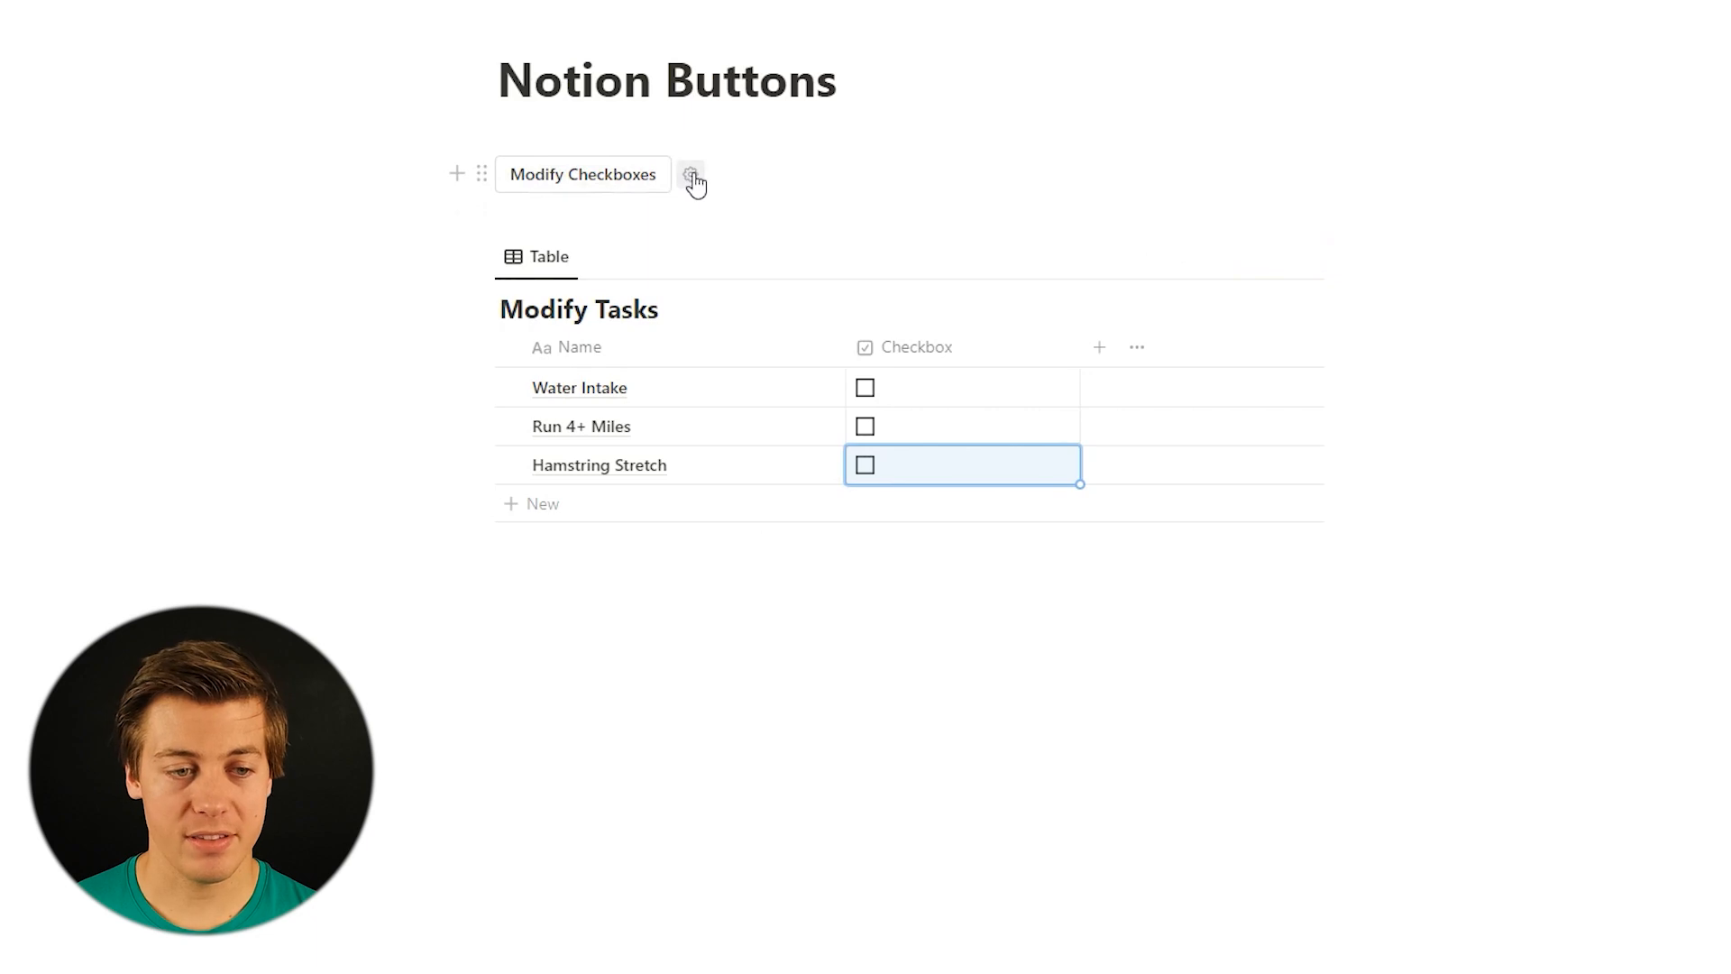
# Filter the Modify Checkboxes button's pages to edit by Name contains Water, and save the button.
pyautogui.click(690, 178)
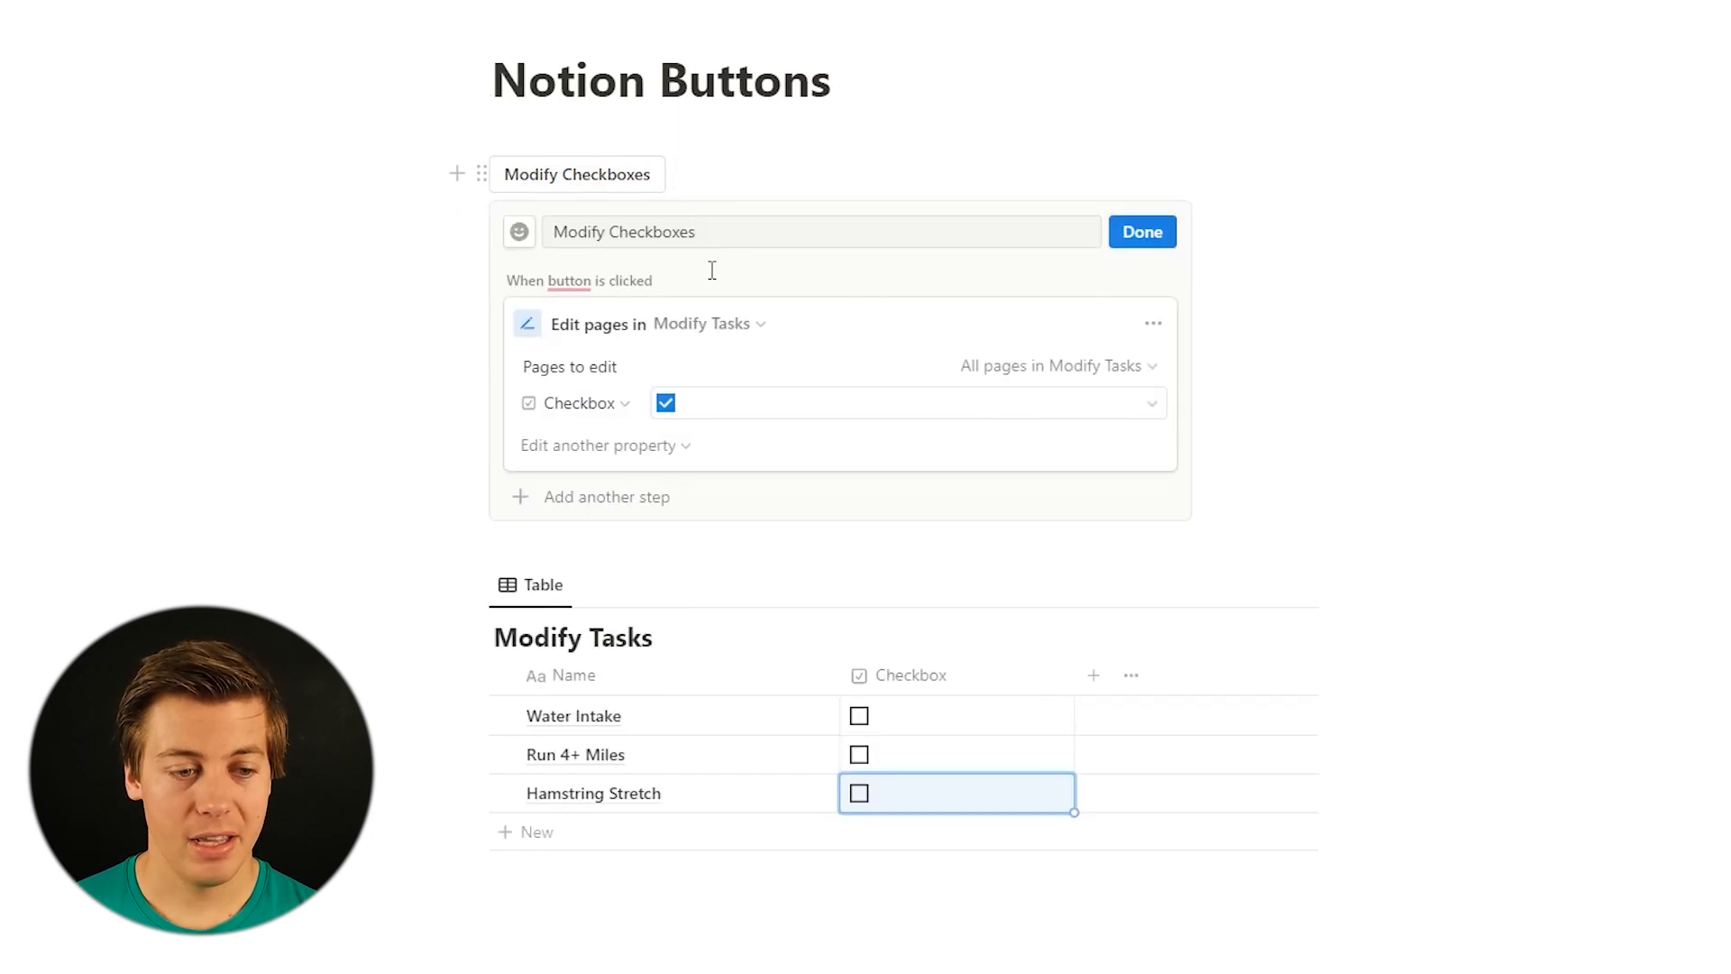
pyautogui.click(1029, 377)
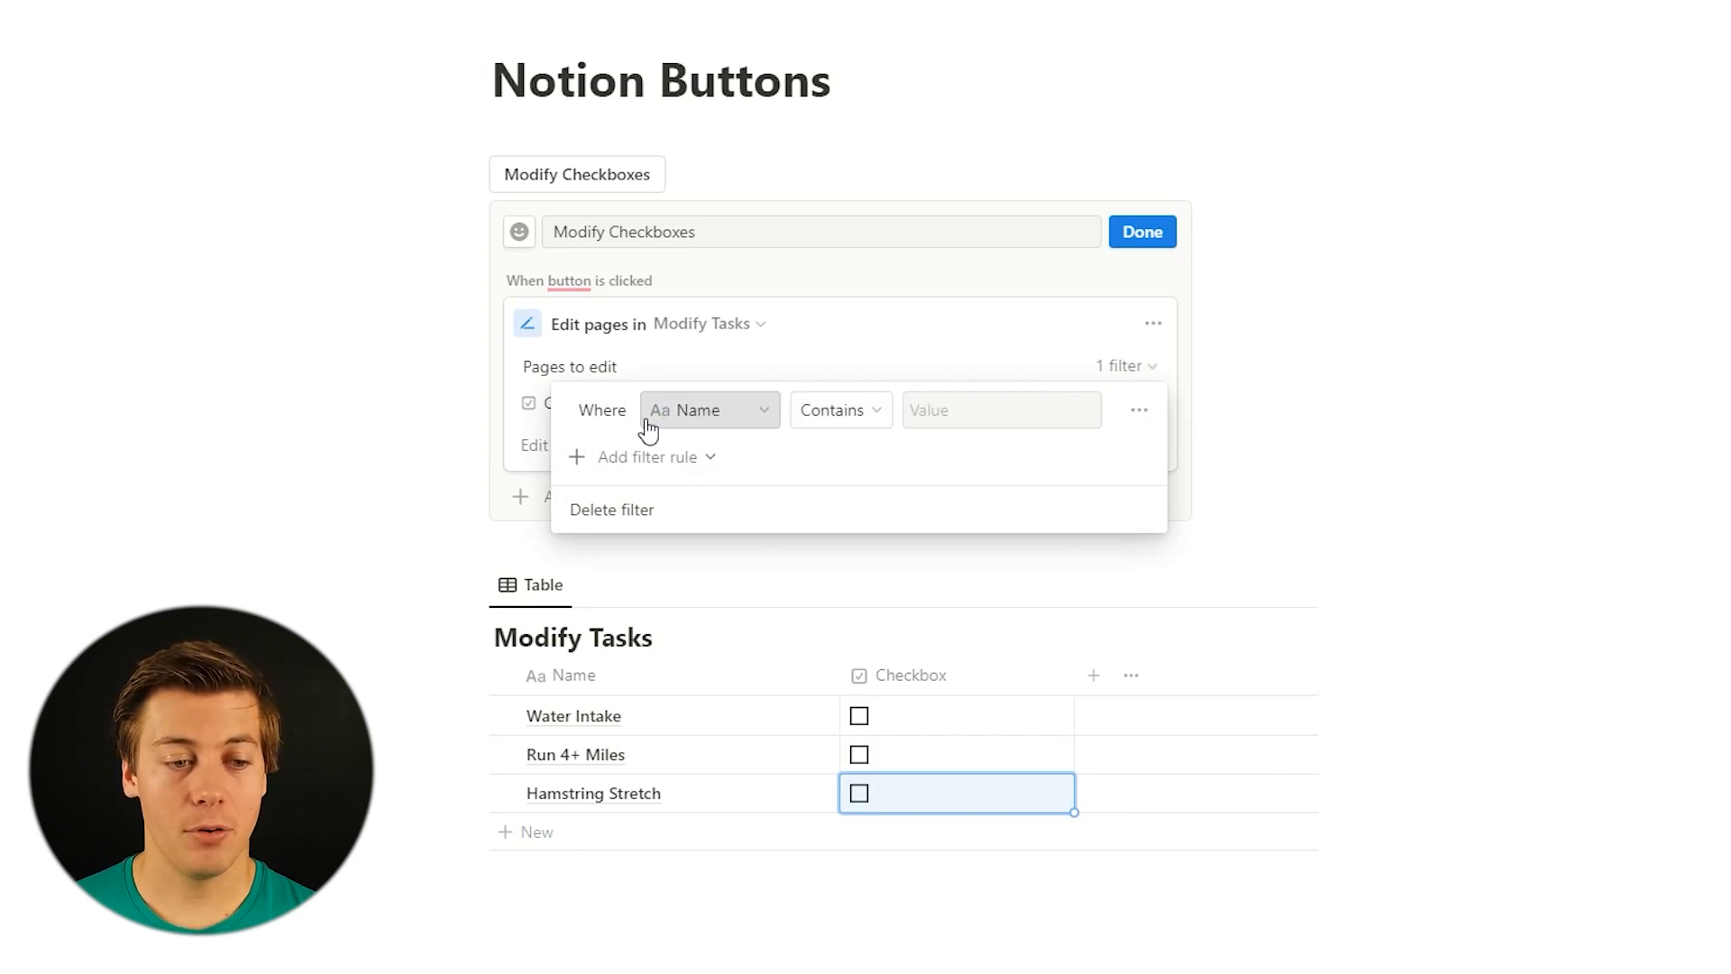
pyautogui.click(965, 413)
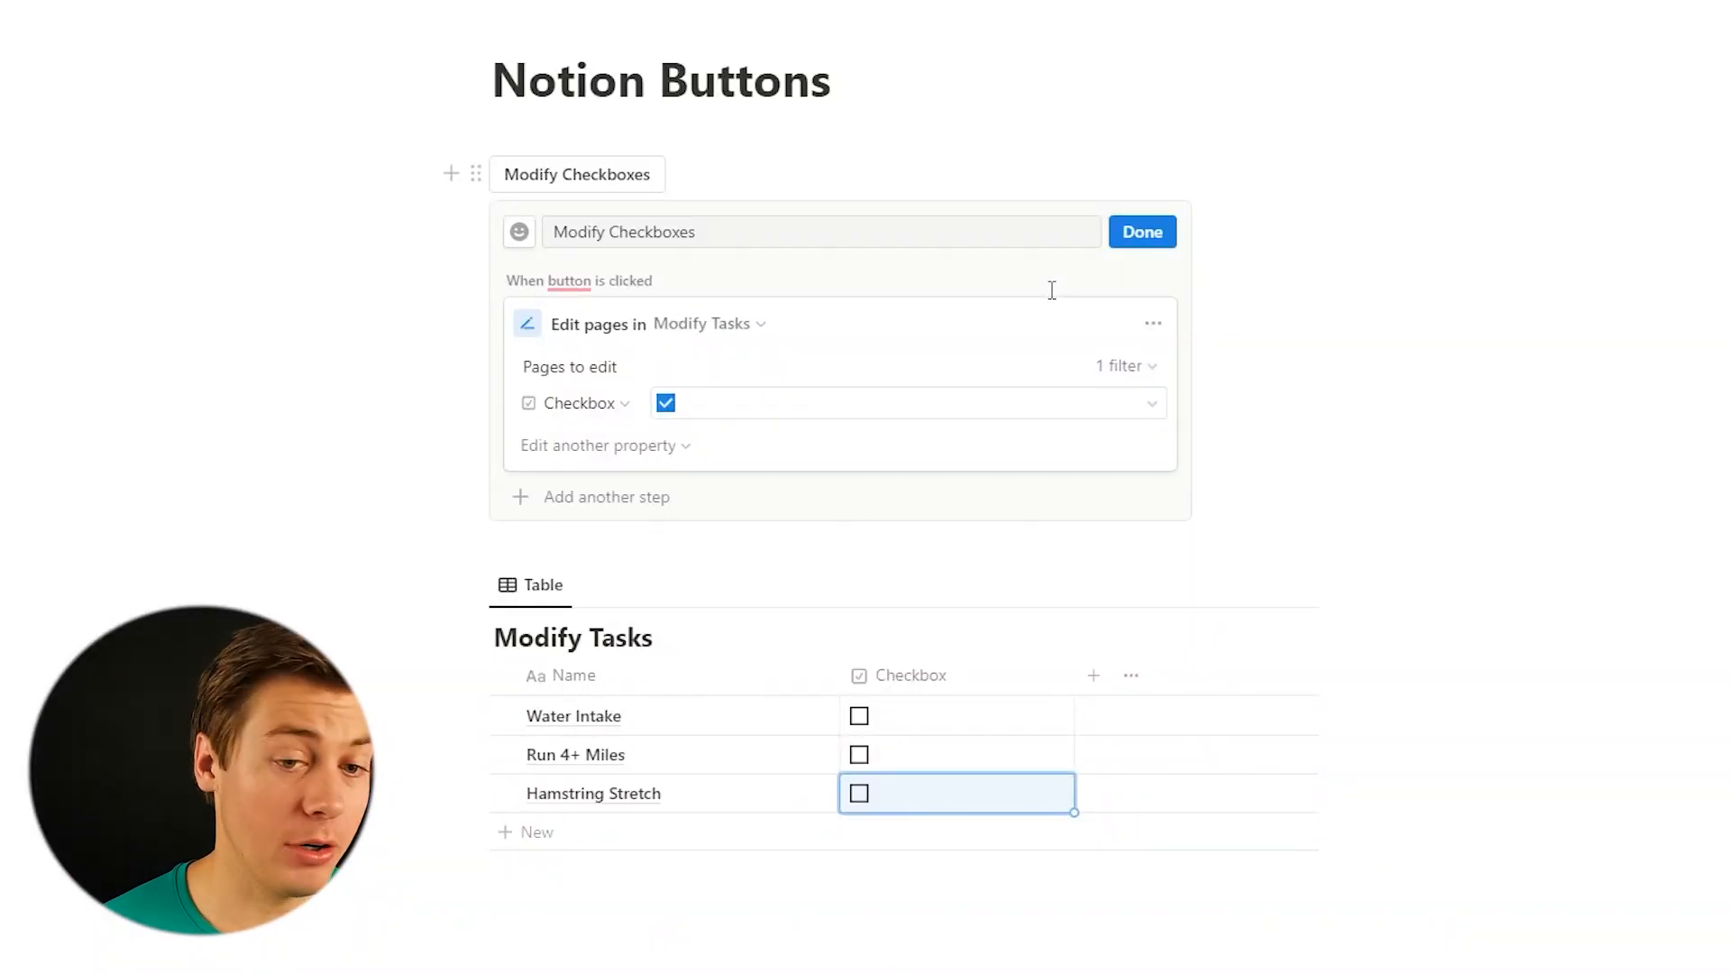
pyautogui.click(1146, 236)
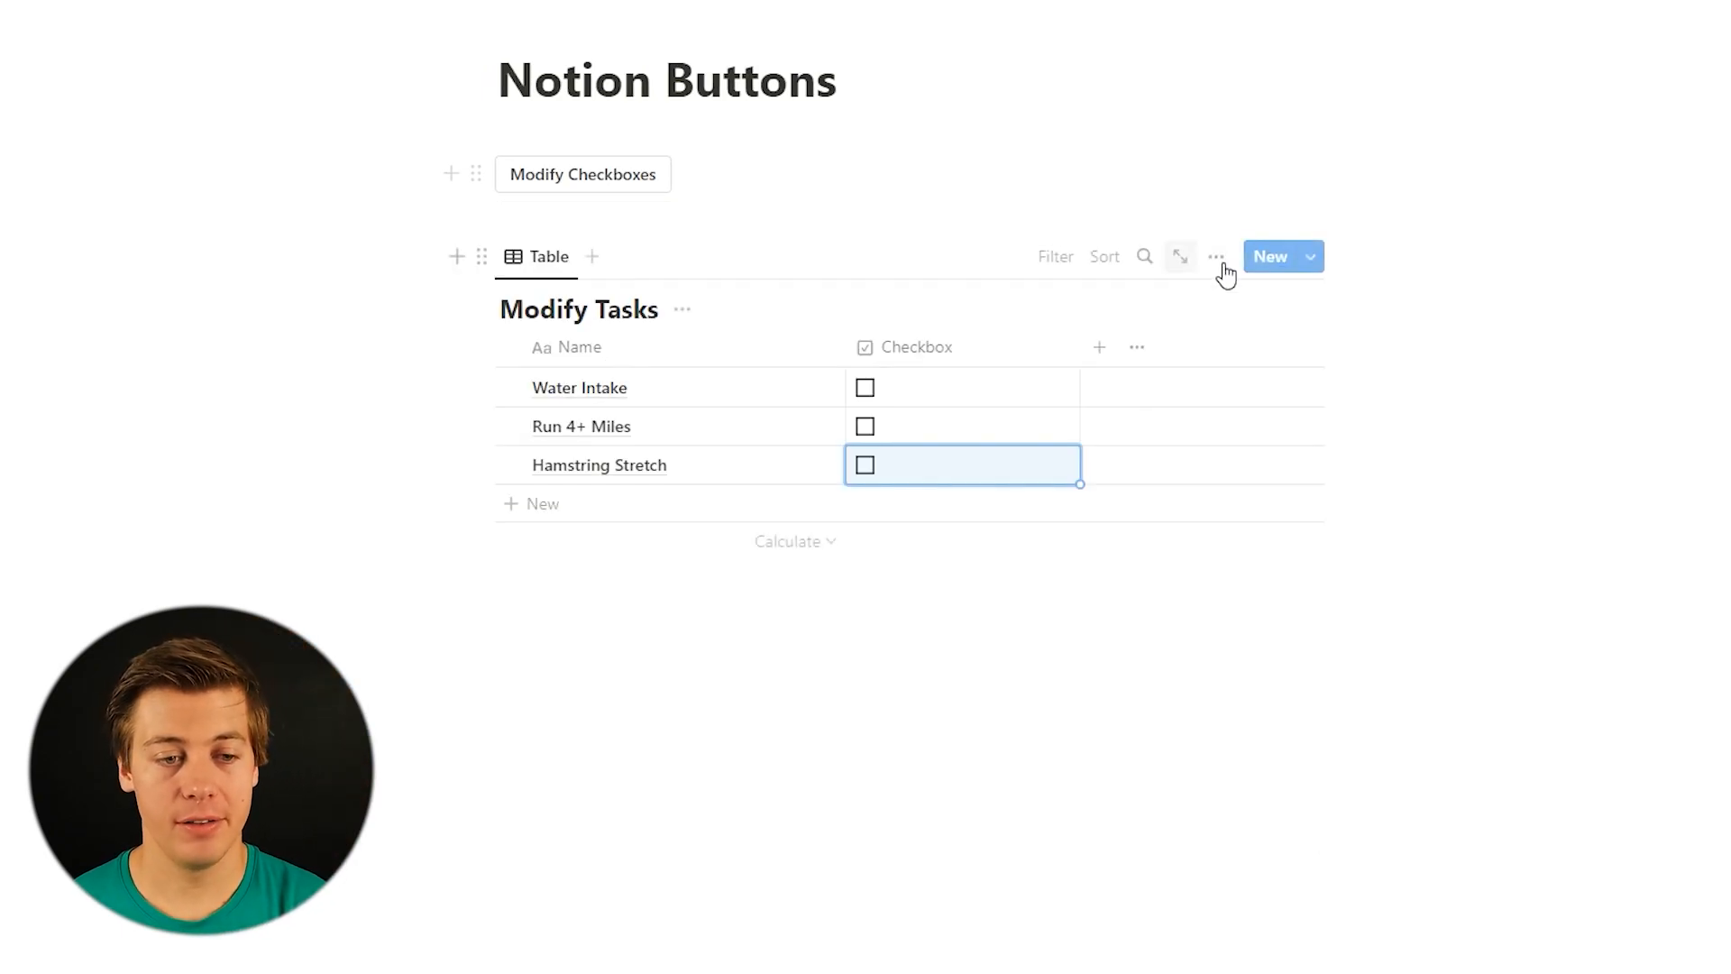
# Run the filtered Modify Checkboxes button, and manually check Run 4+ Miles and Hamstring Stretch.
pyautogui.click(573, 191)
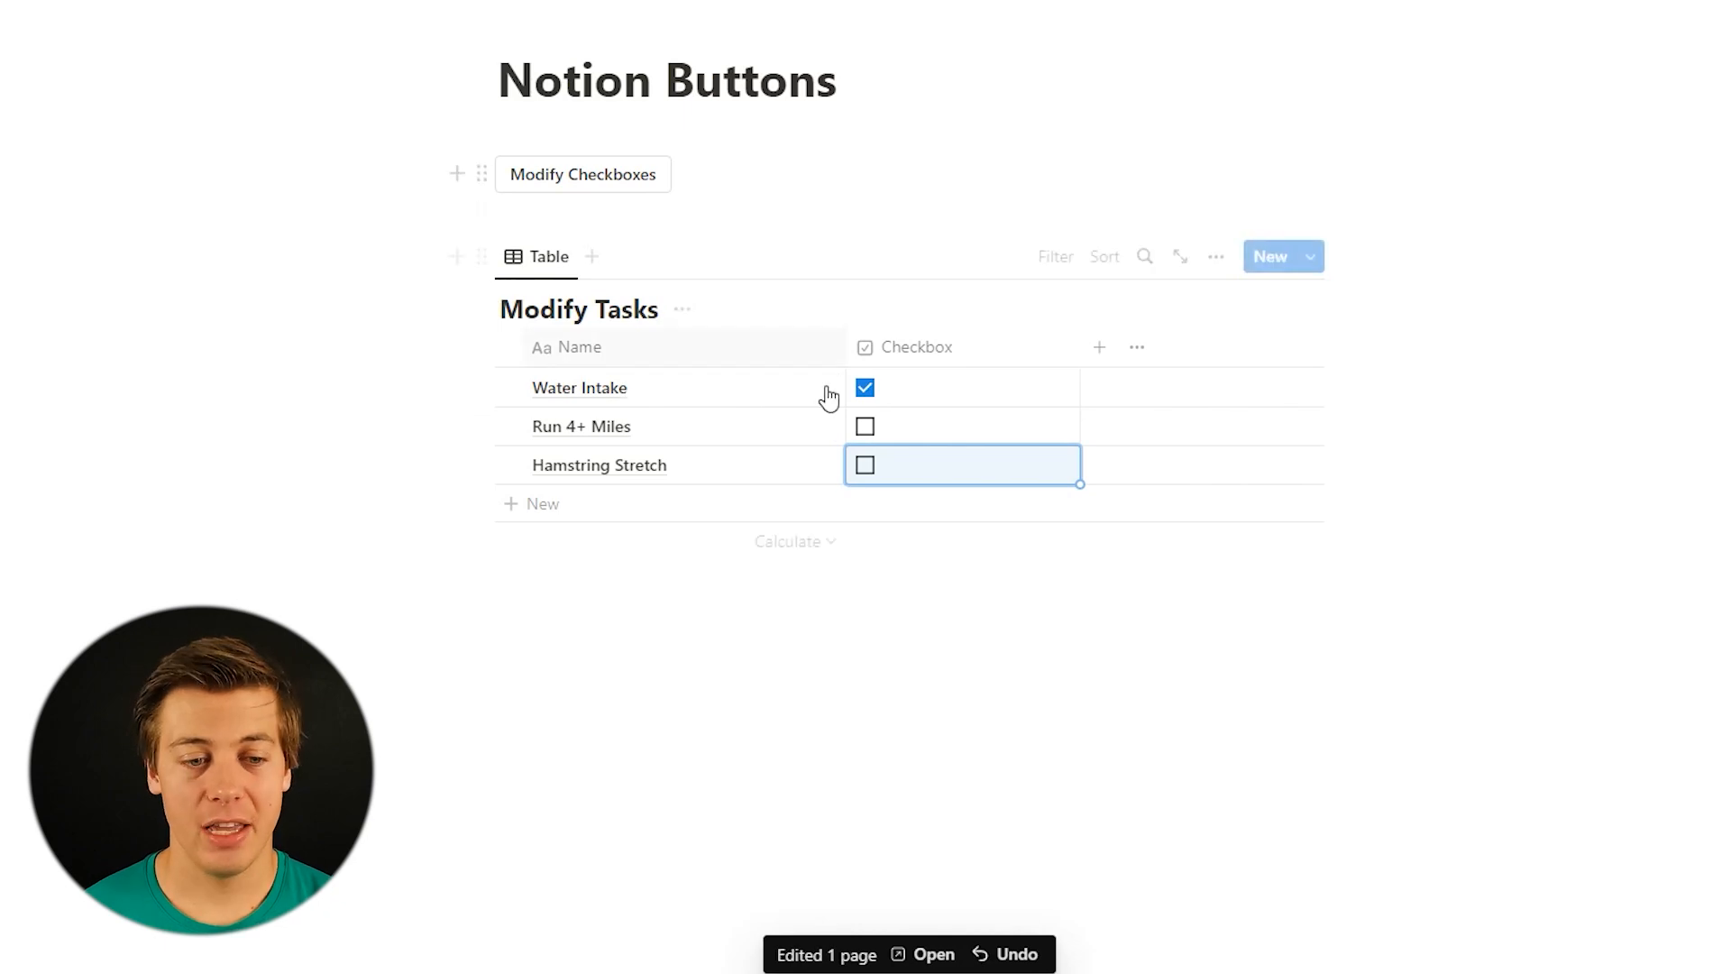
pyautogui.click(596, 185)
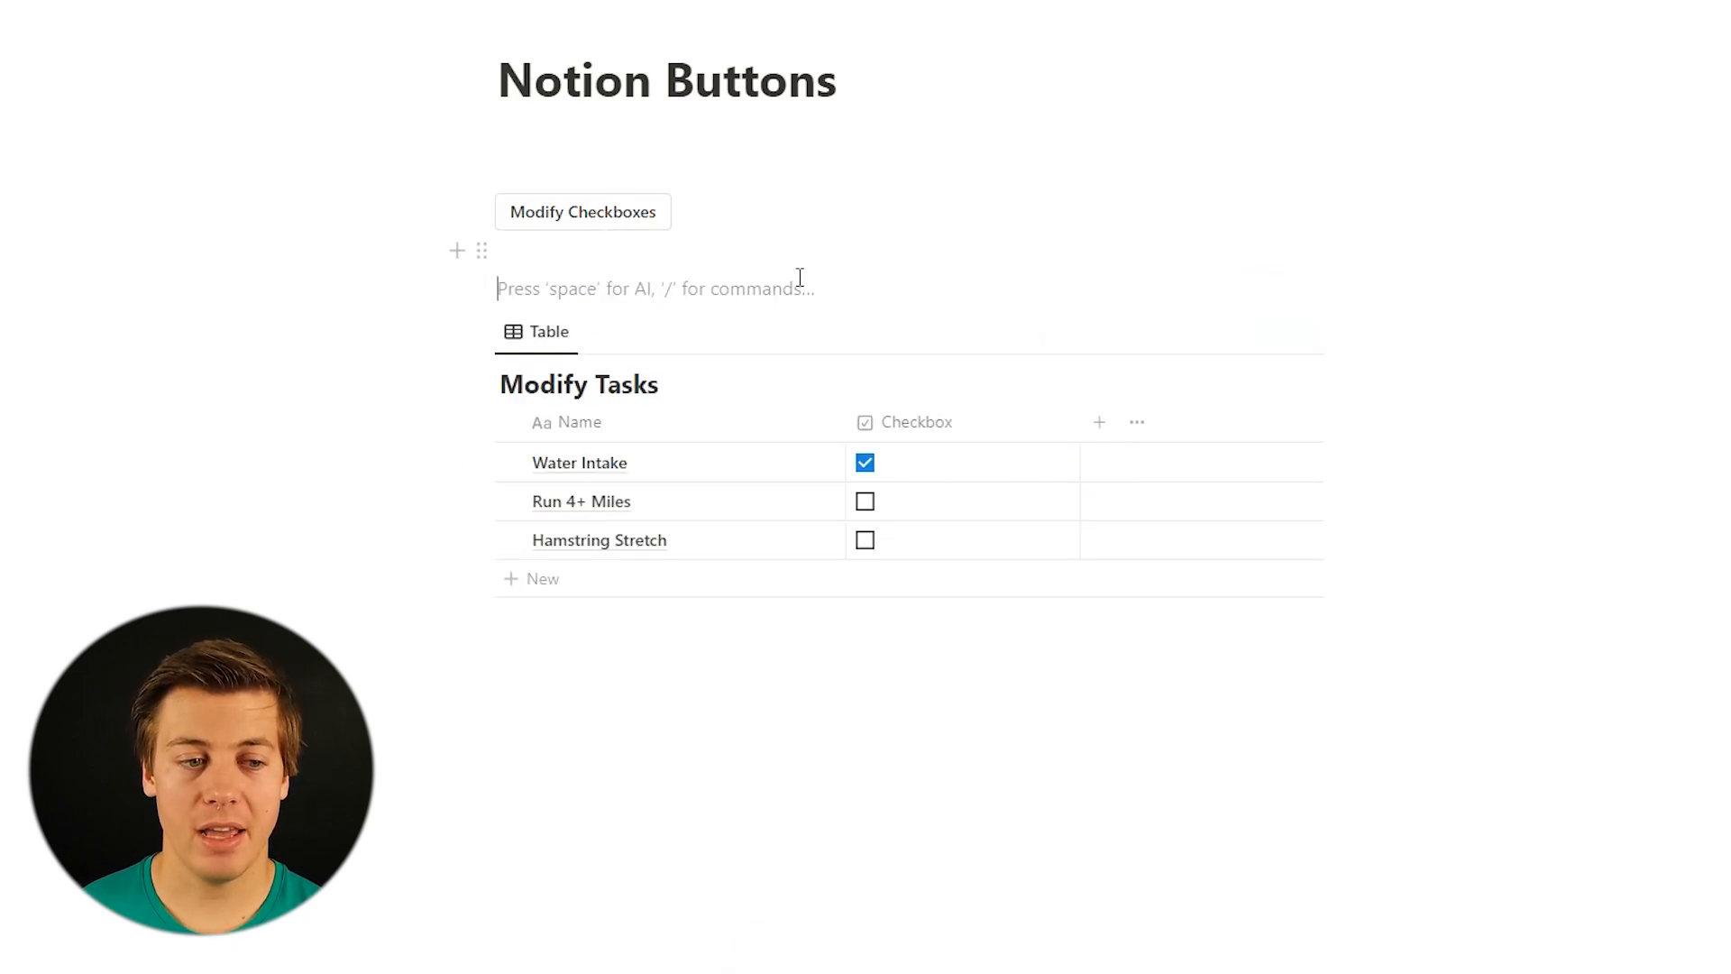
pyautogui.click(865, 502)
pyautogui.click(867, 541)
# Duplicate the Modify Checkboxes button and rename the copy Reset Checkboxes.
pyautogui.click(483, 214)
pyautogui.click(291, 171)
pyautogui.click(684, 252)
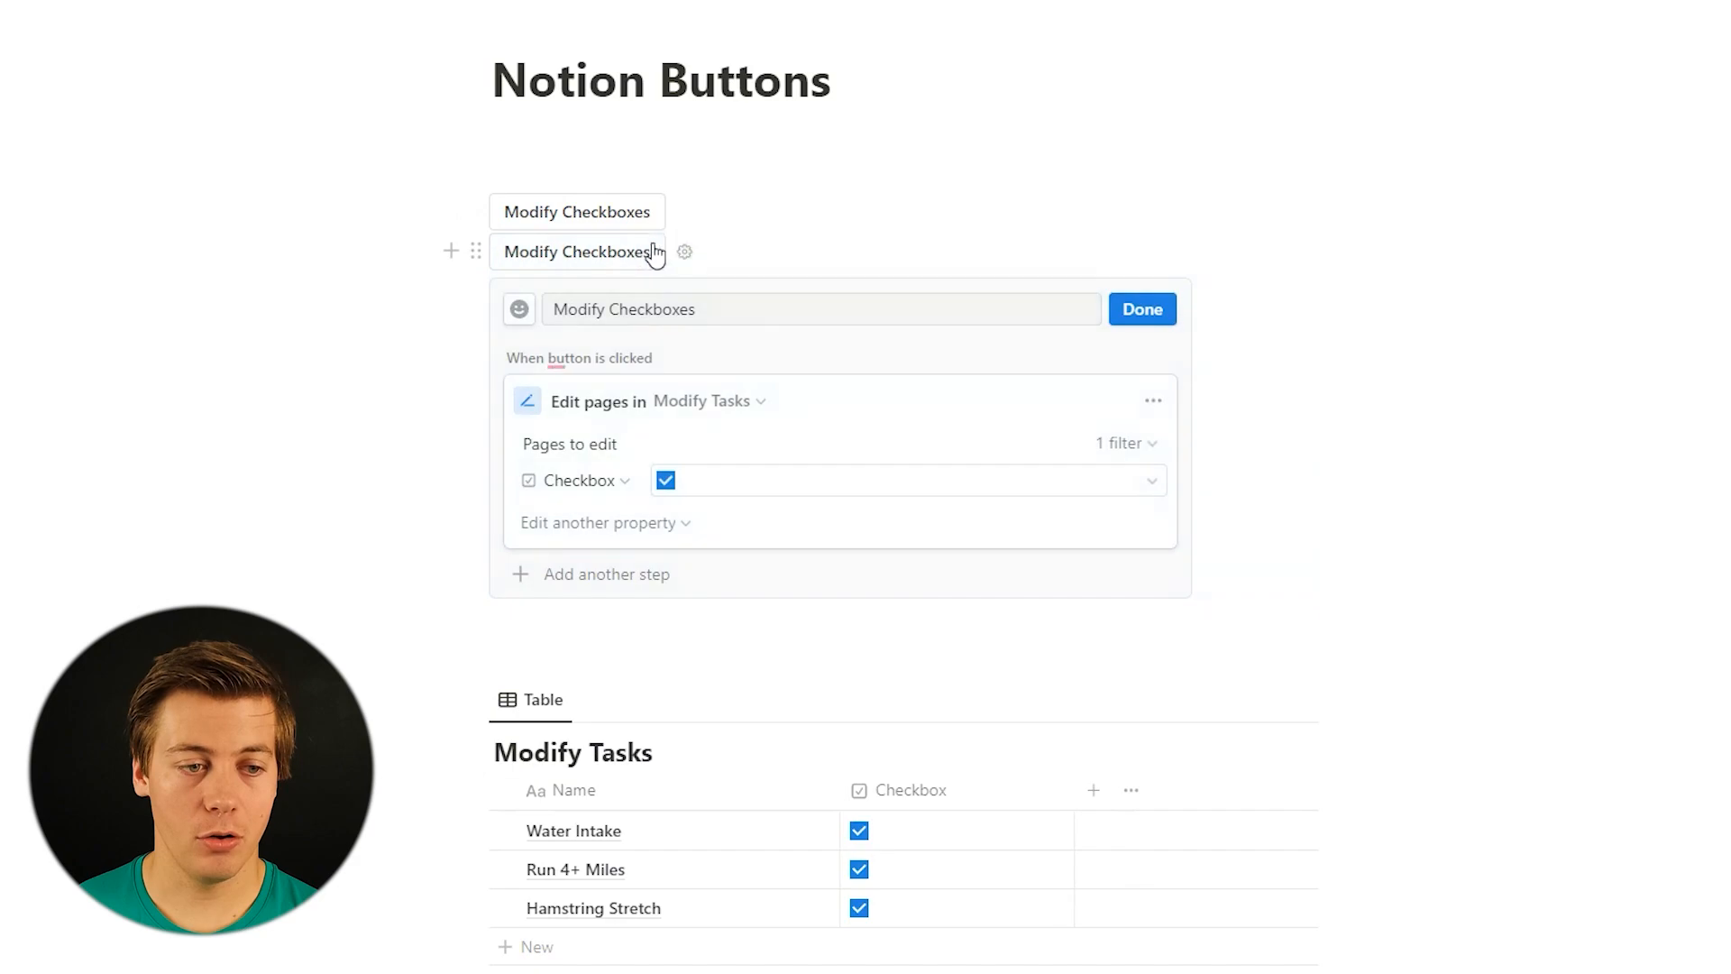
pyautogui.doubleClick(589, 311)
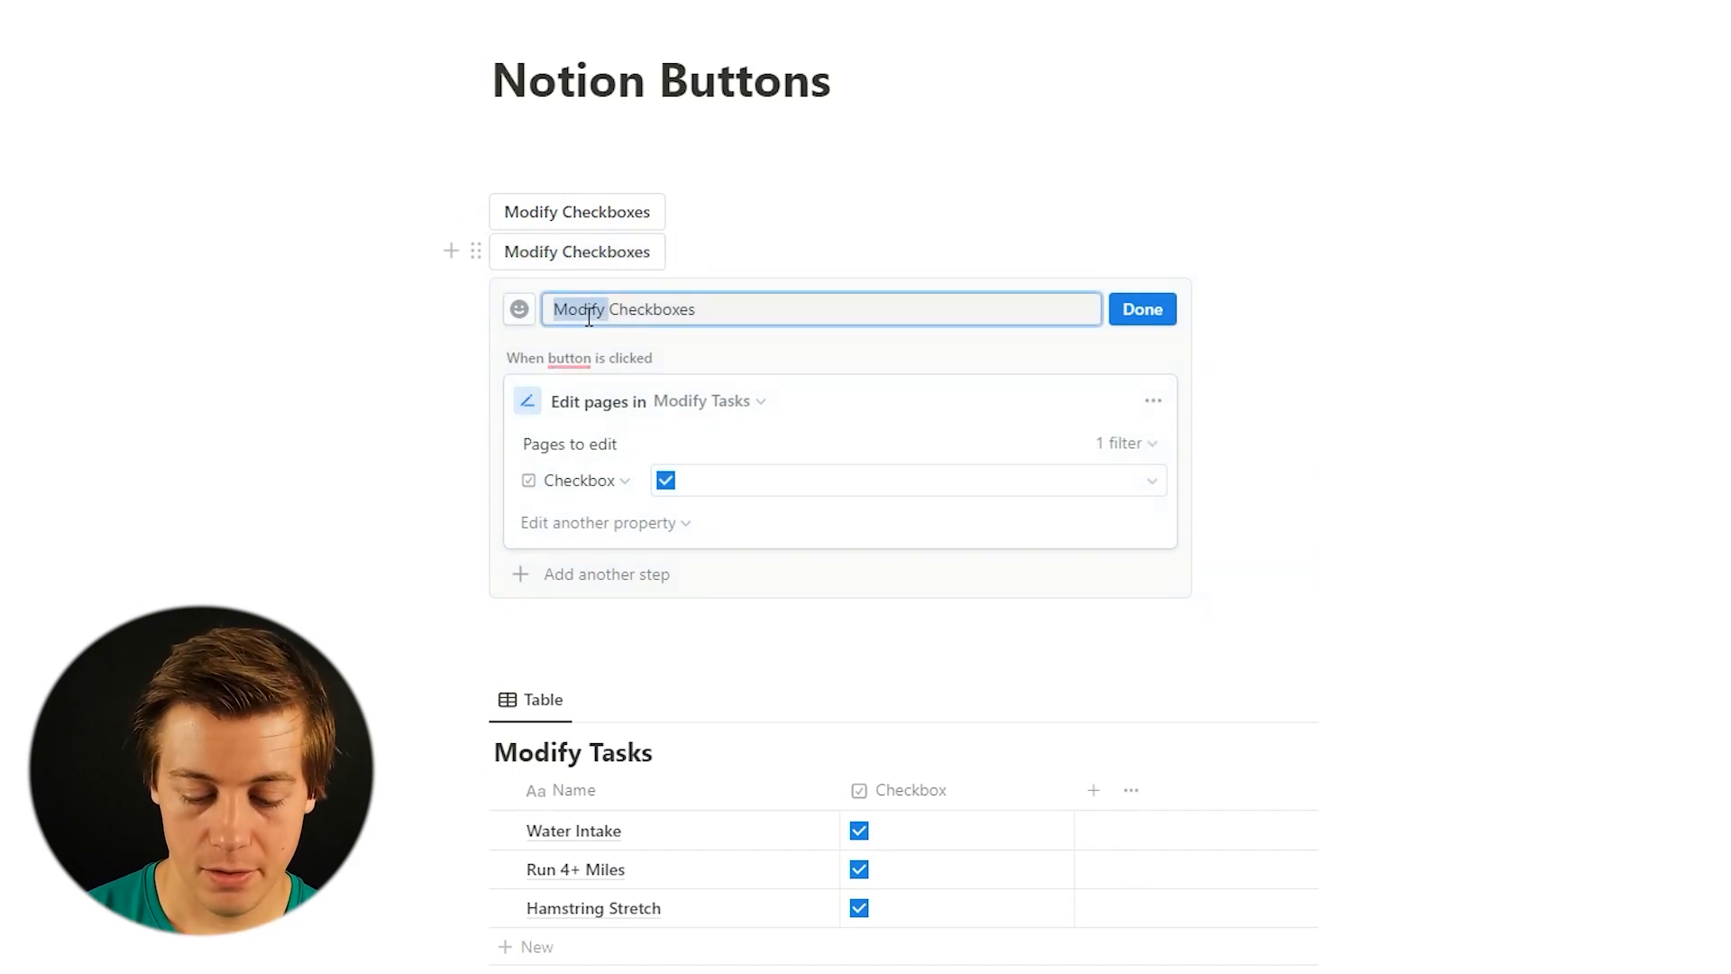
pyautogui.write('Reset')
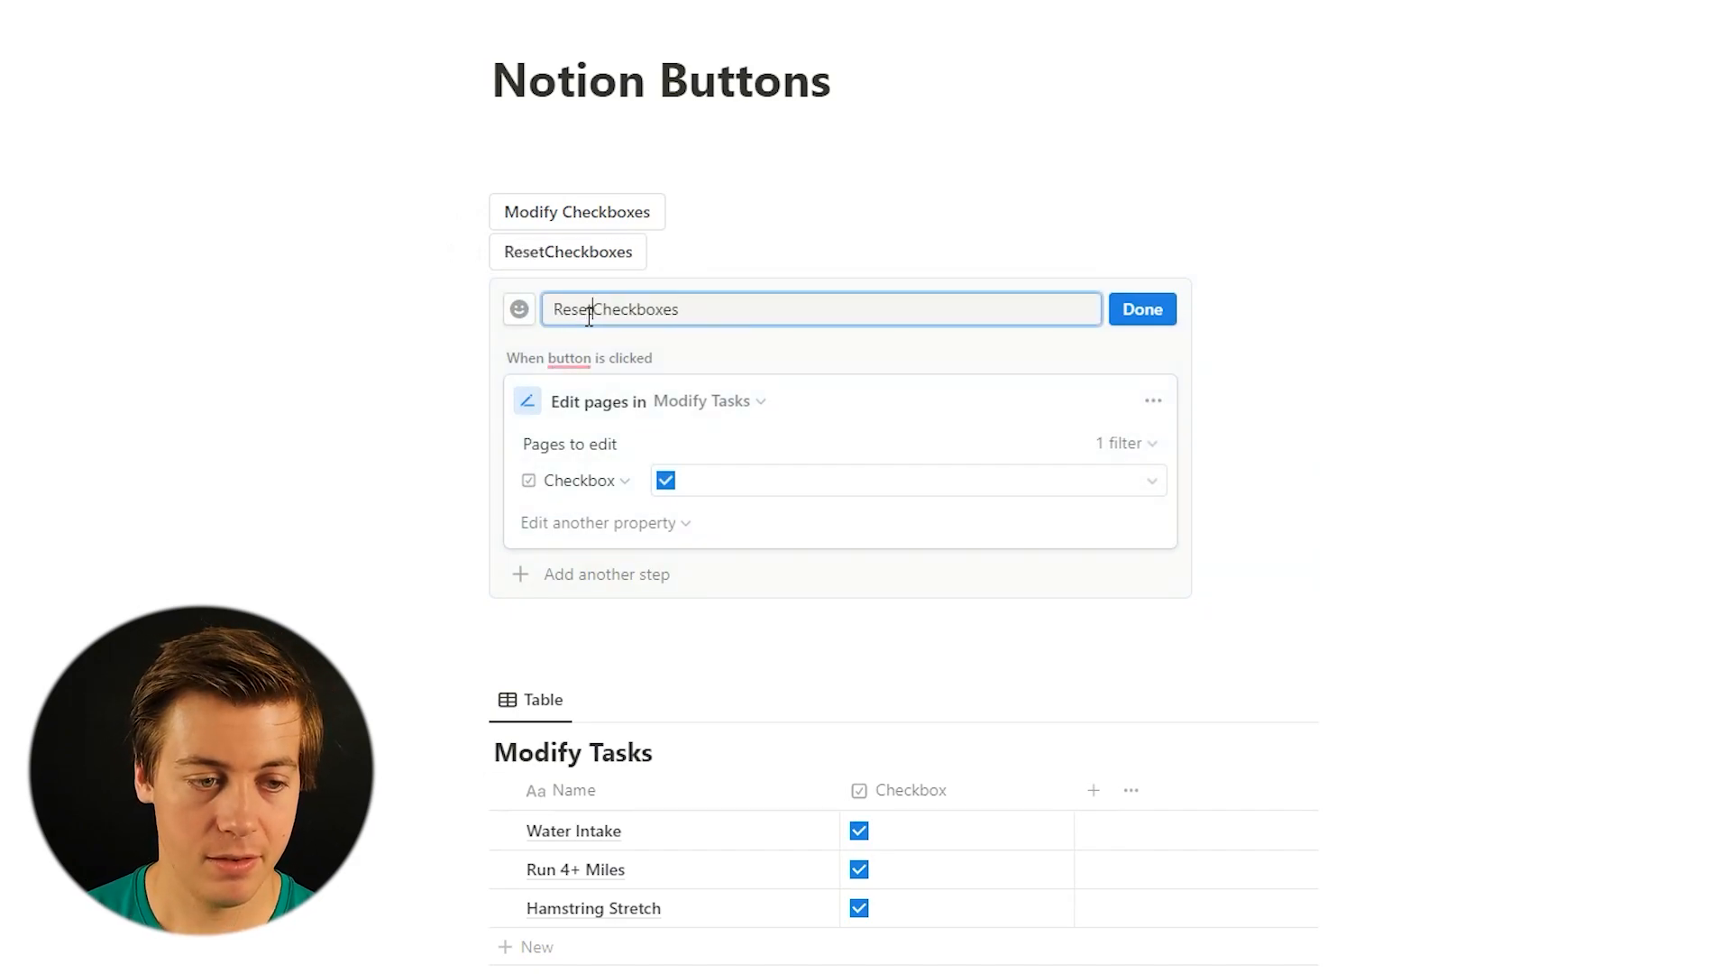
# Set the Reset Checkboxes button's Checkbox value to Unchecked, delete its page filter, and save it.
pyautogui.click(674, 492)
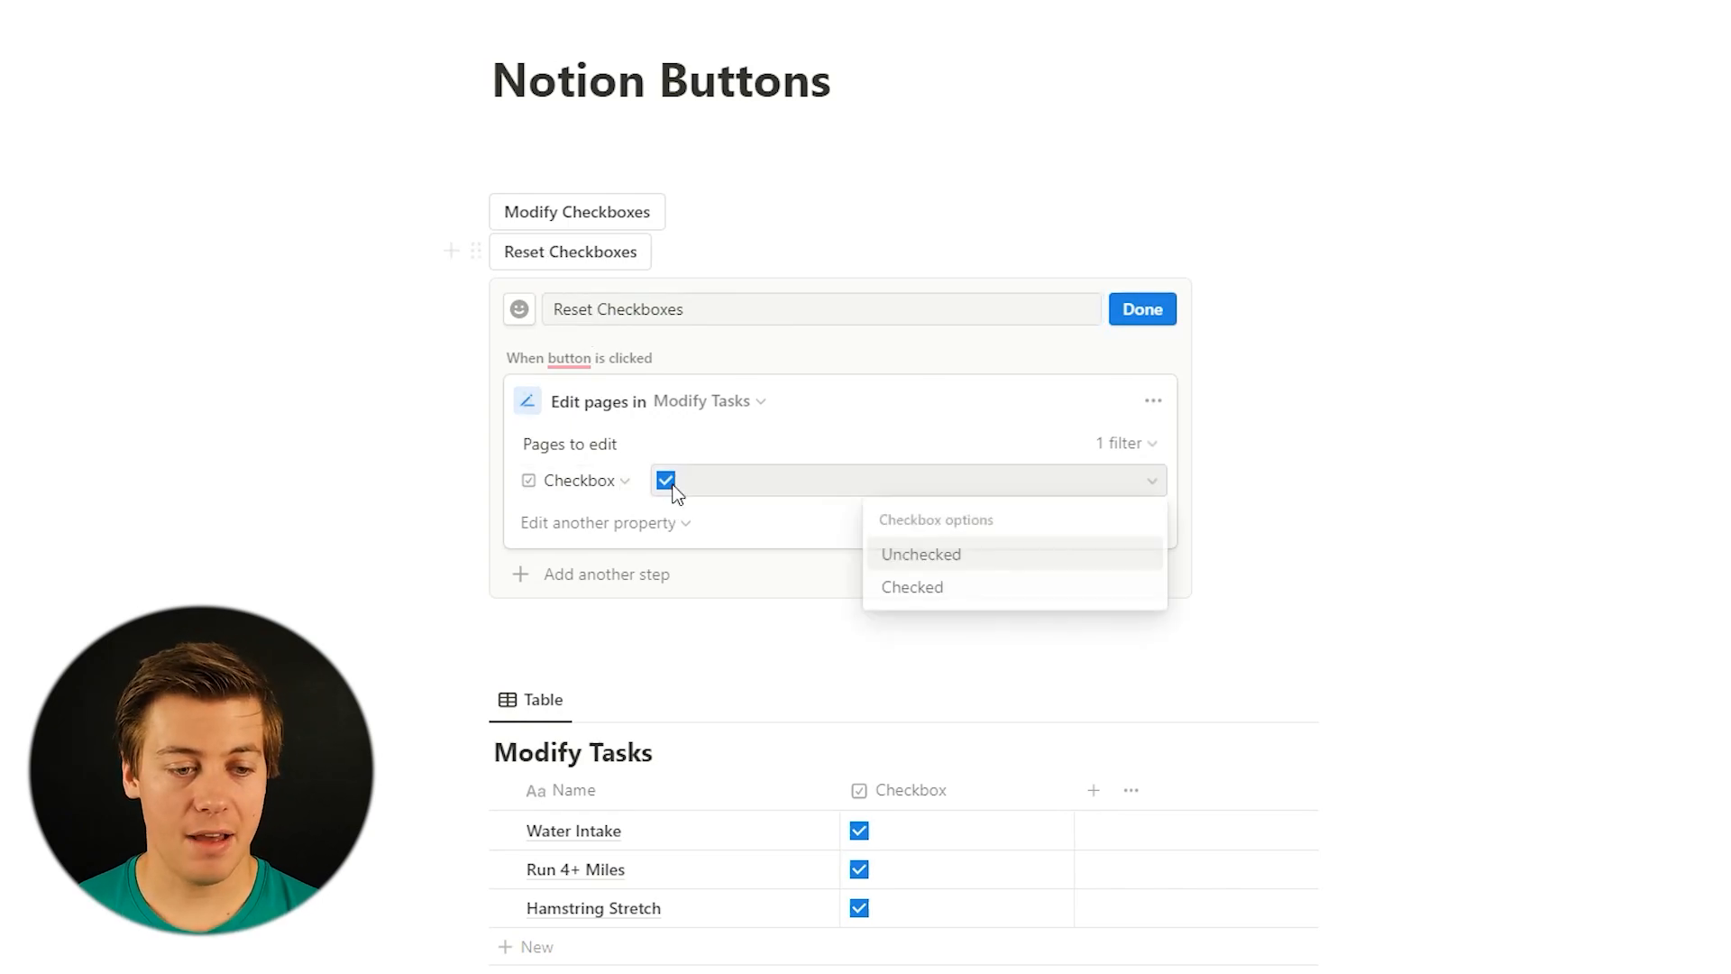
pyautogui.click(893, 554)
pyautogui.click(1126, 448)
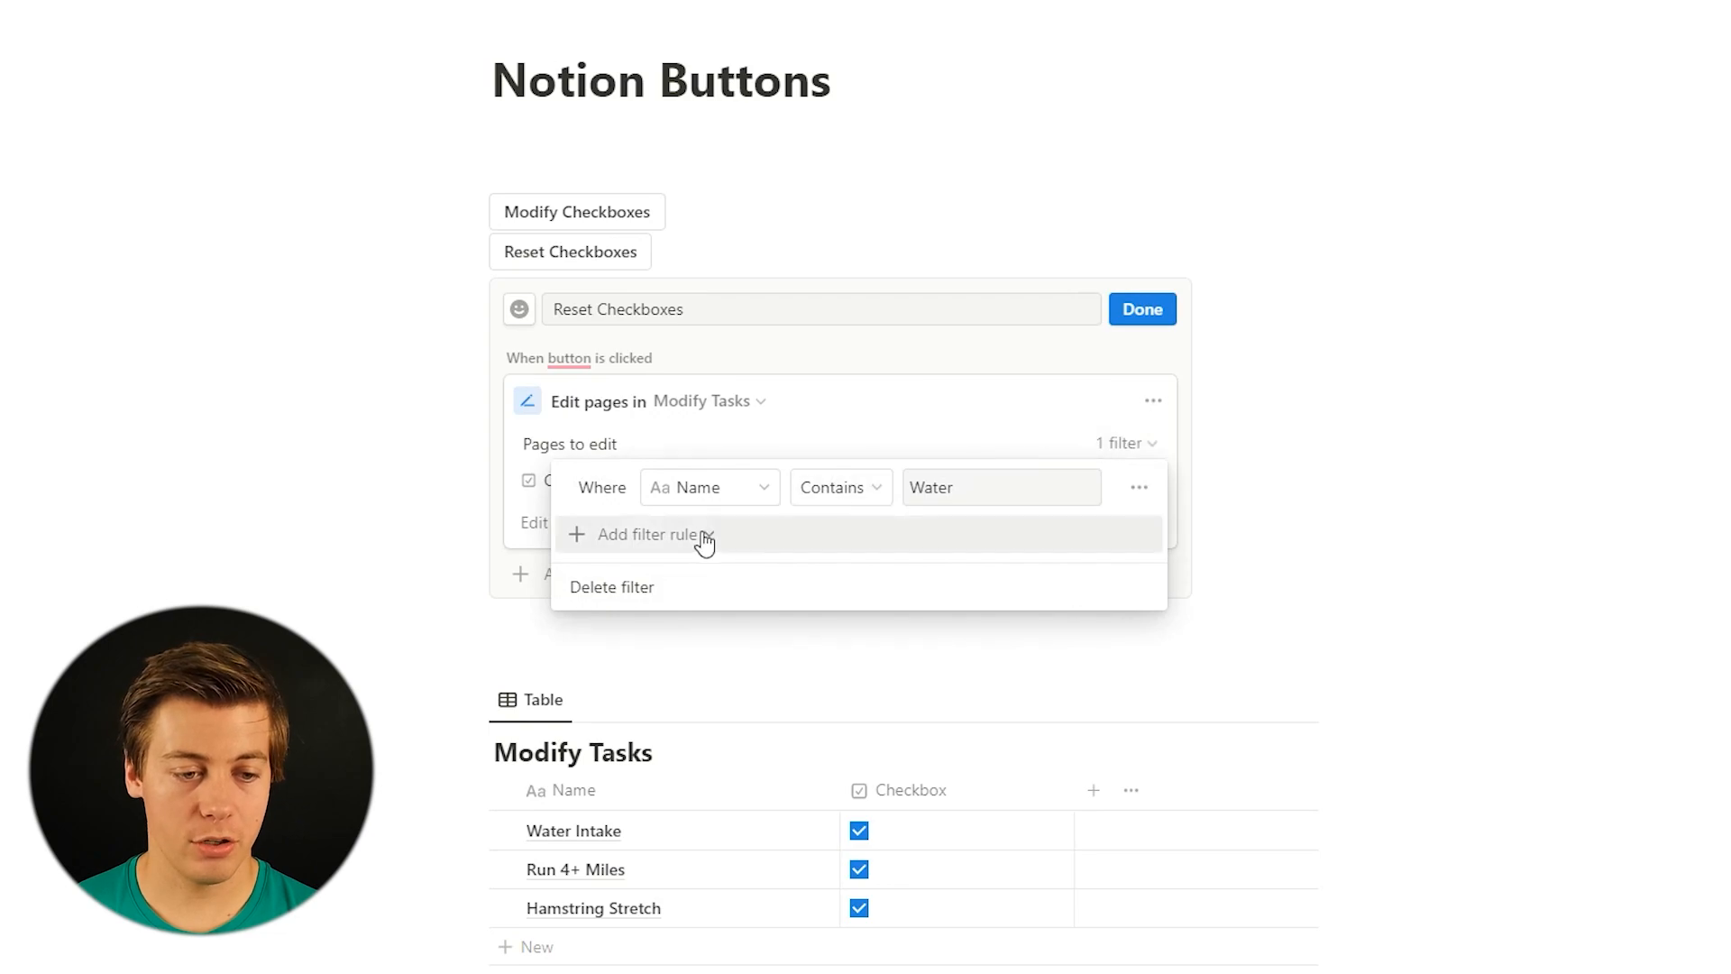
pyautogui.click(659, 588)
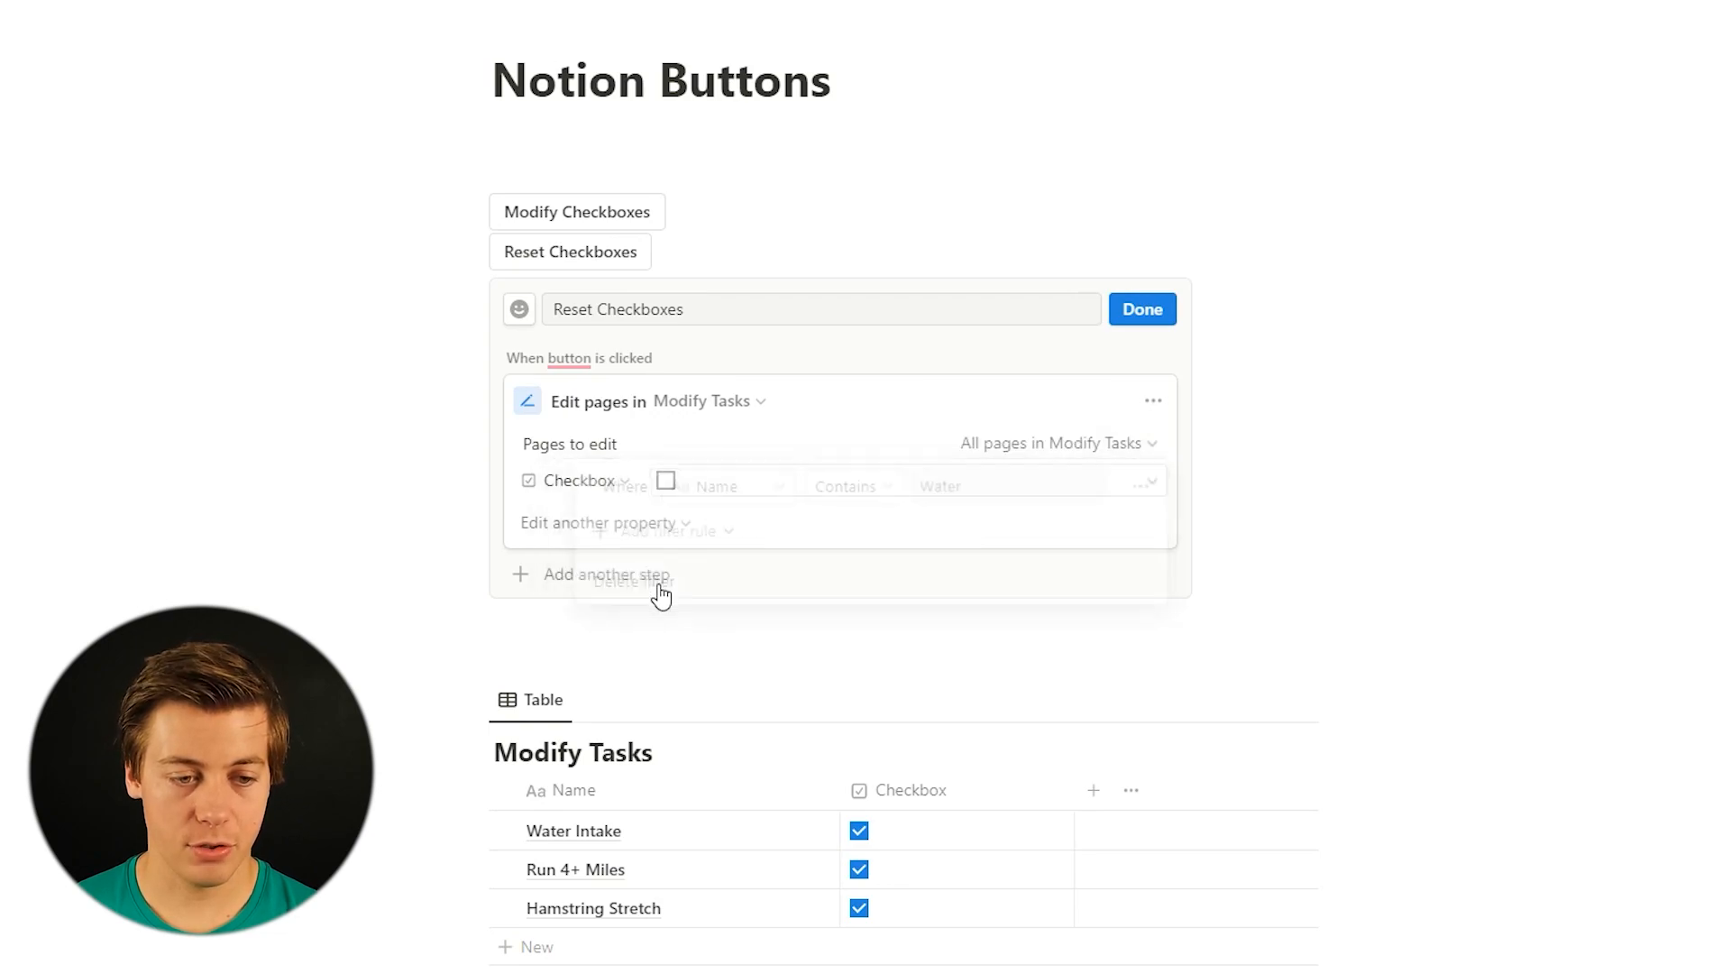
pyautogui.click(1146, 313)
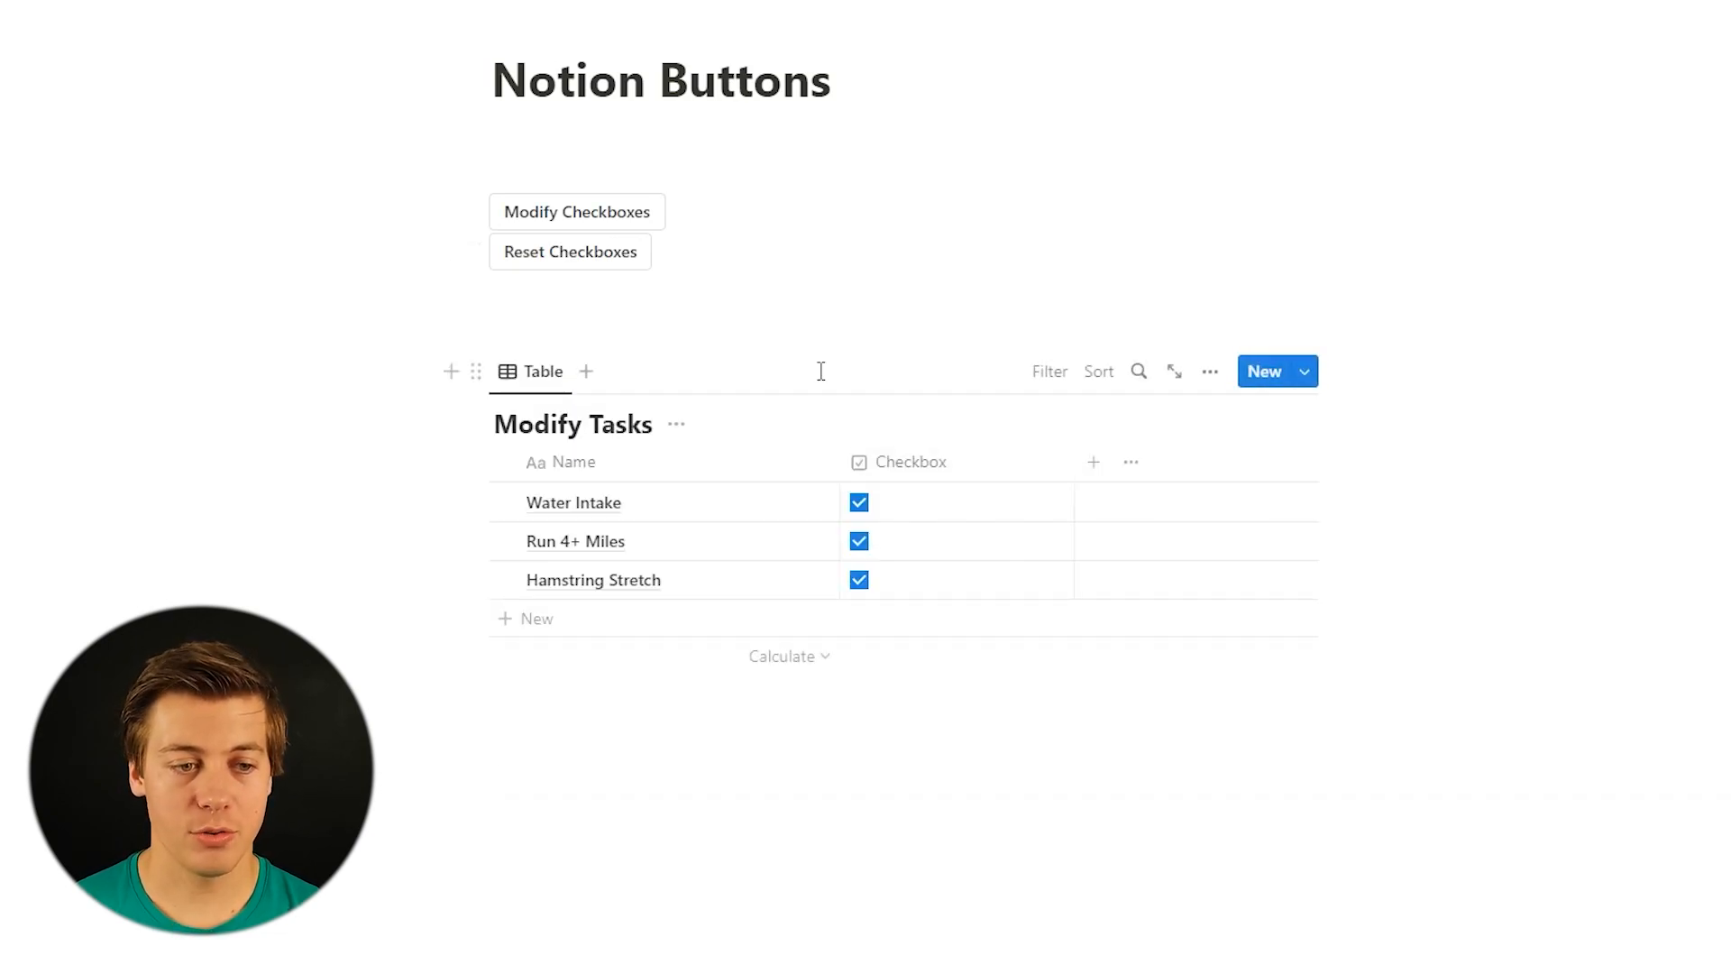
# Test both buttons by running Reset Checkboxes, Modify Checkboxes, and Reset Checkboxes again.
pyautogui.click(600, 259)
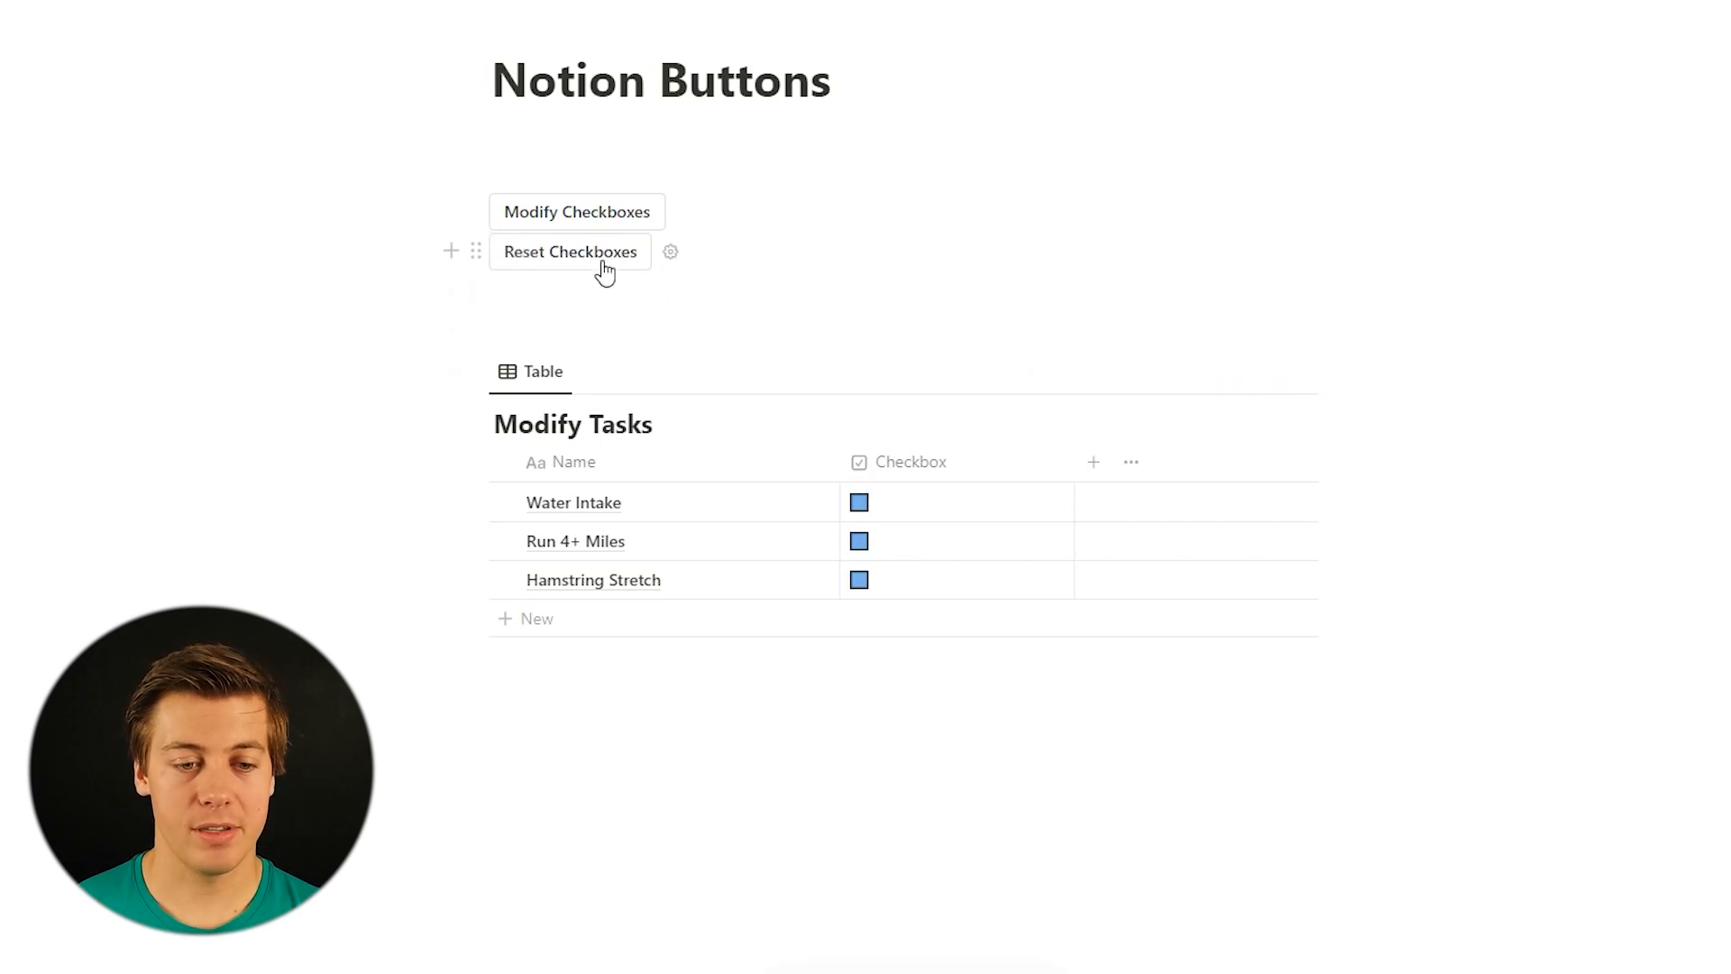
pyautogui.click(587, 210)
pyautogui.click(592, 250)
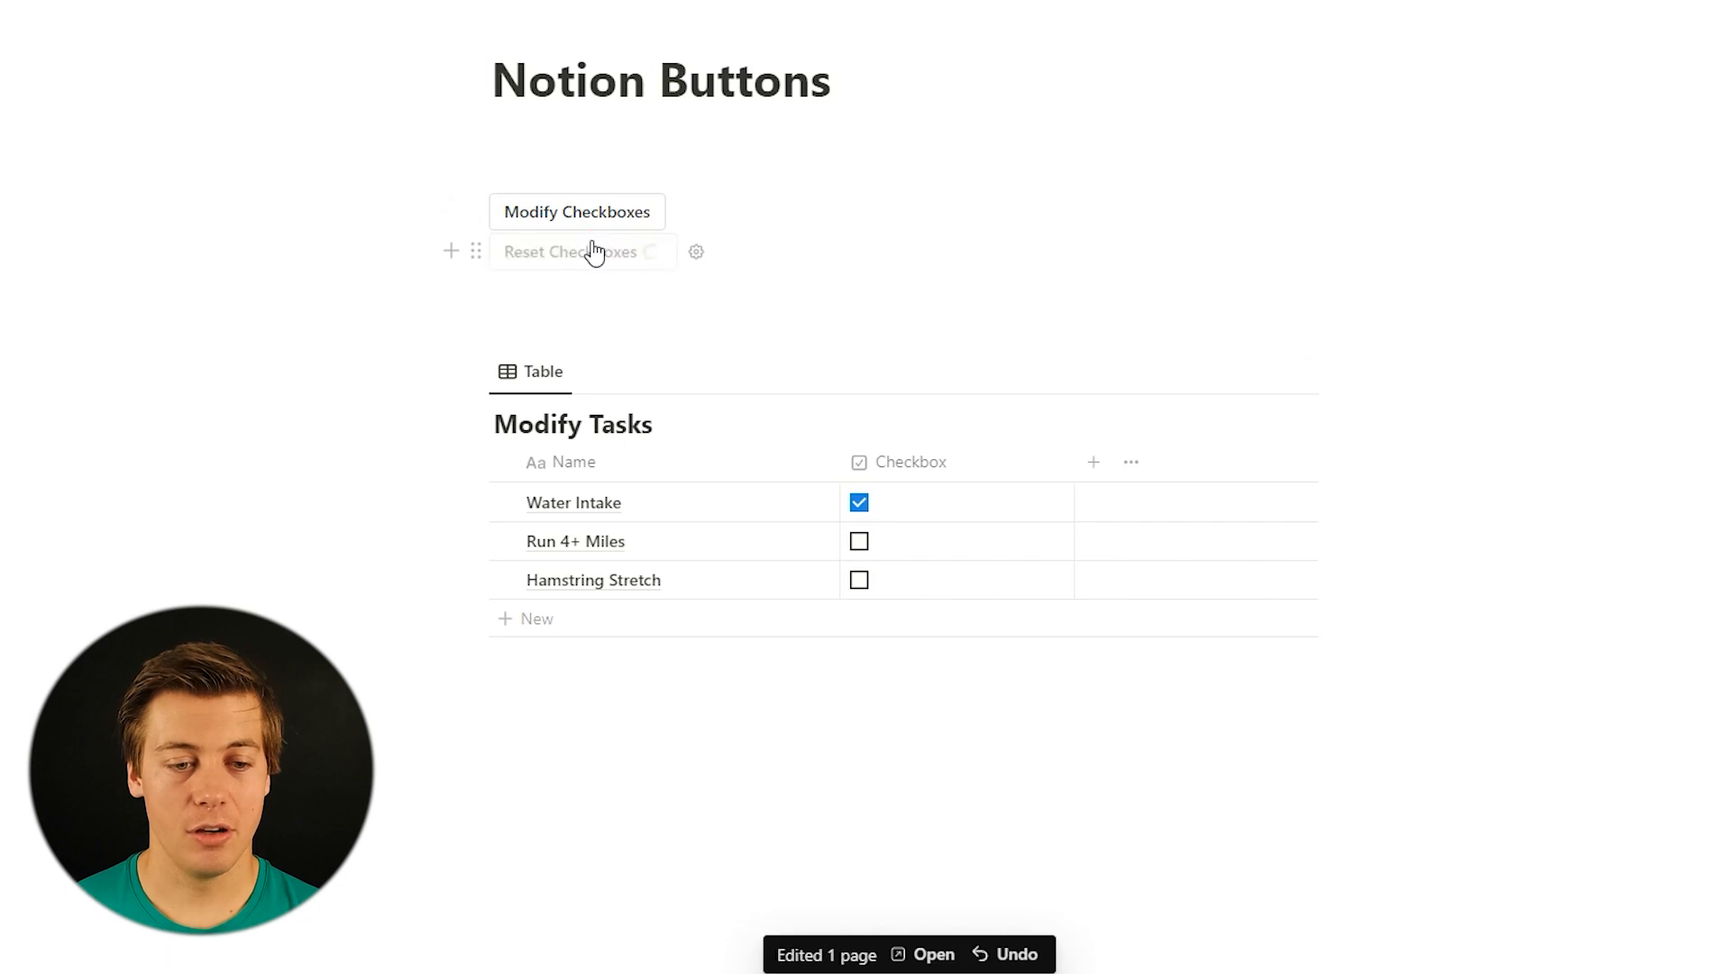
pyautogui.click(592, 250)
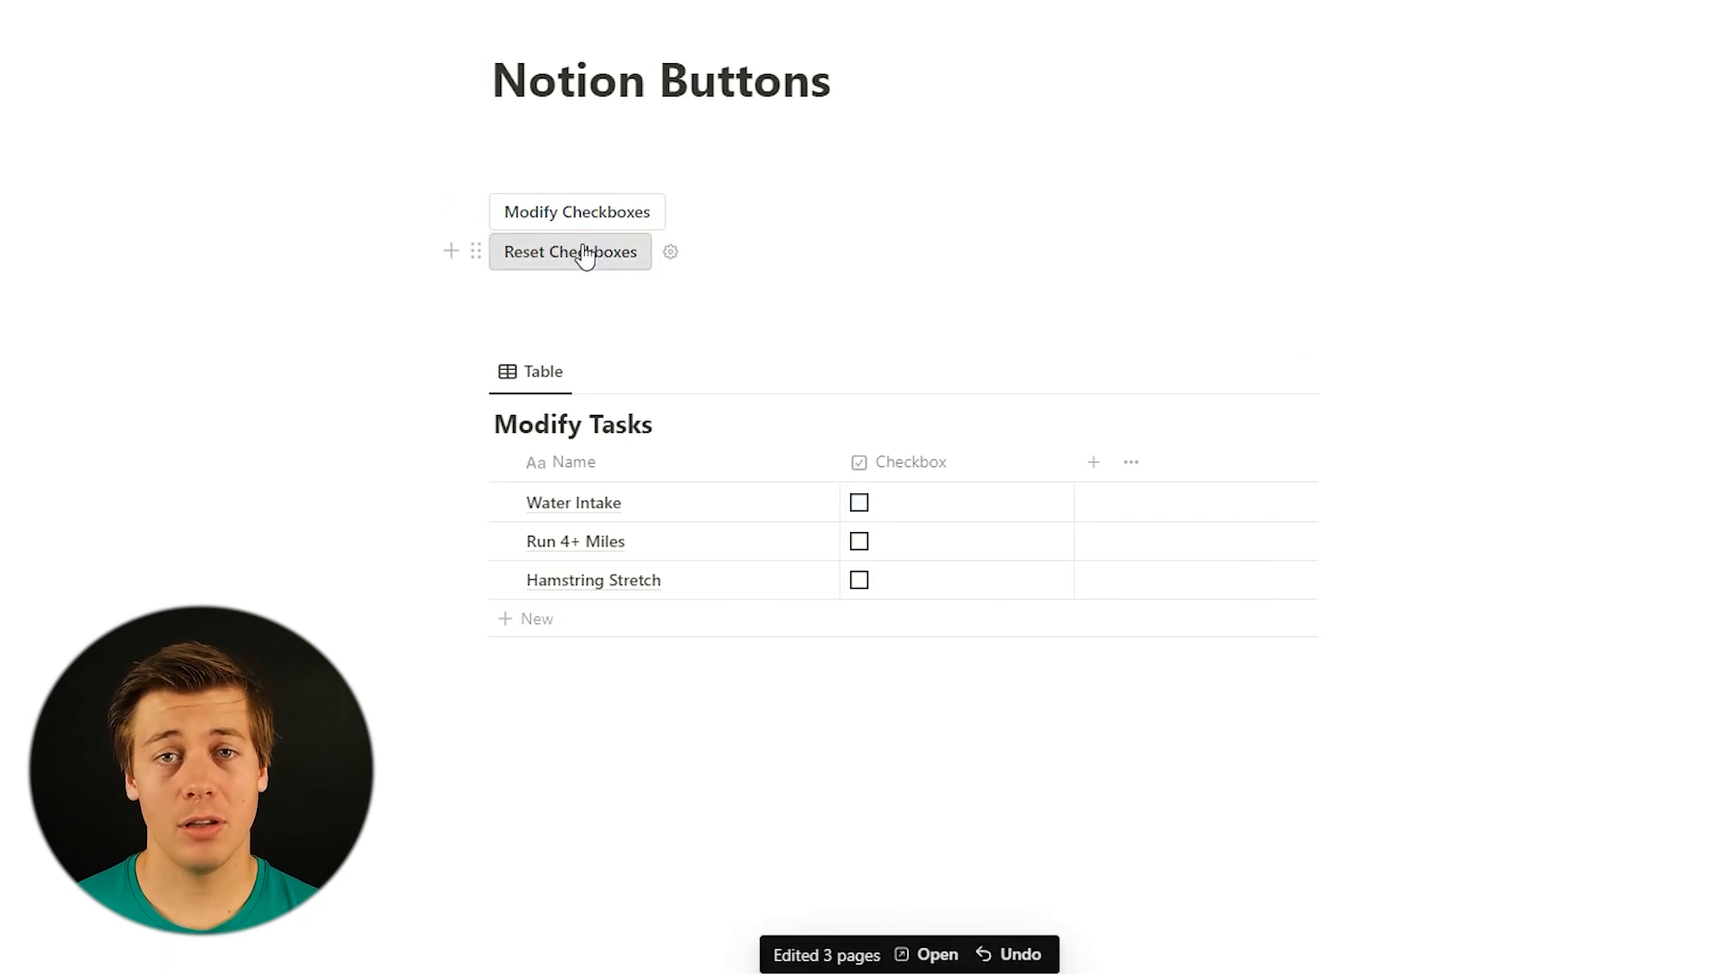
# Check all three tasks in the Modify Tasks table and run Reset Checkboxes to clear them.
pyautogui.click(860, 503)
pyautogui.click(860, 541)
pyautogui.click(860, 580)
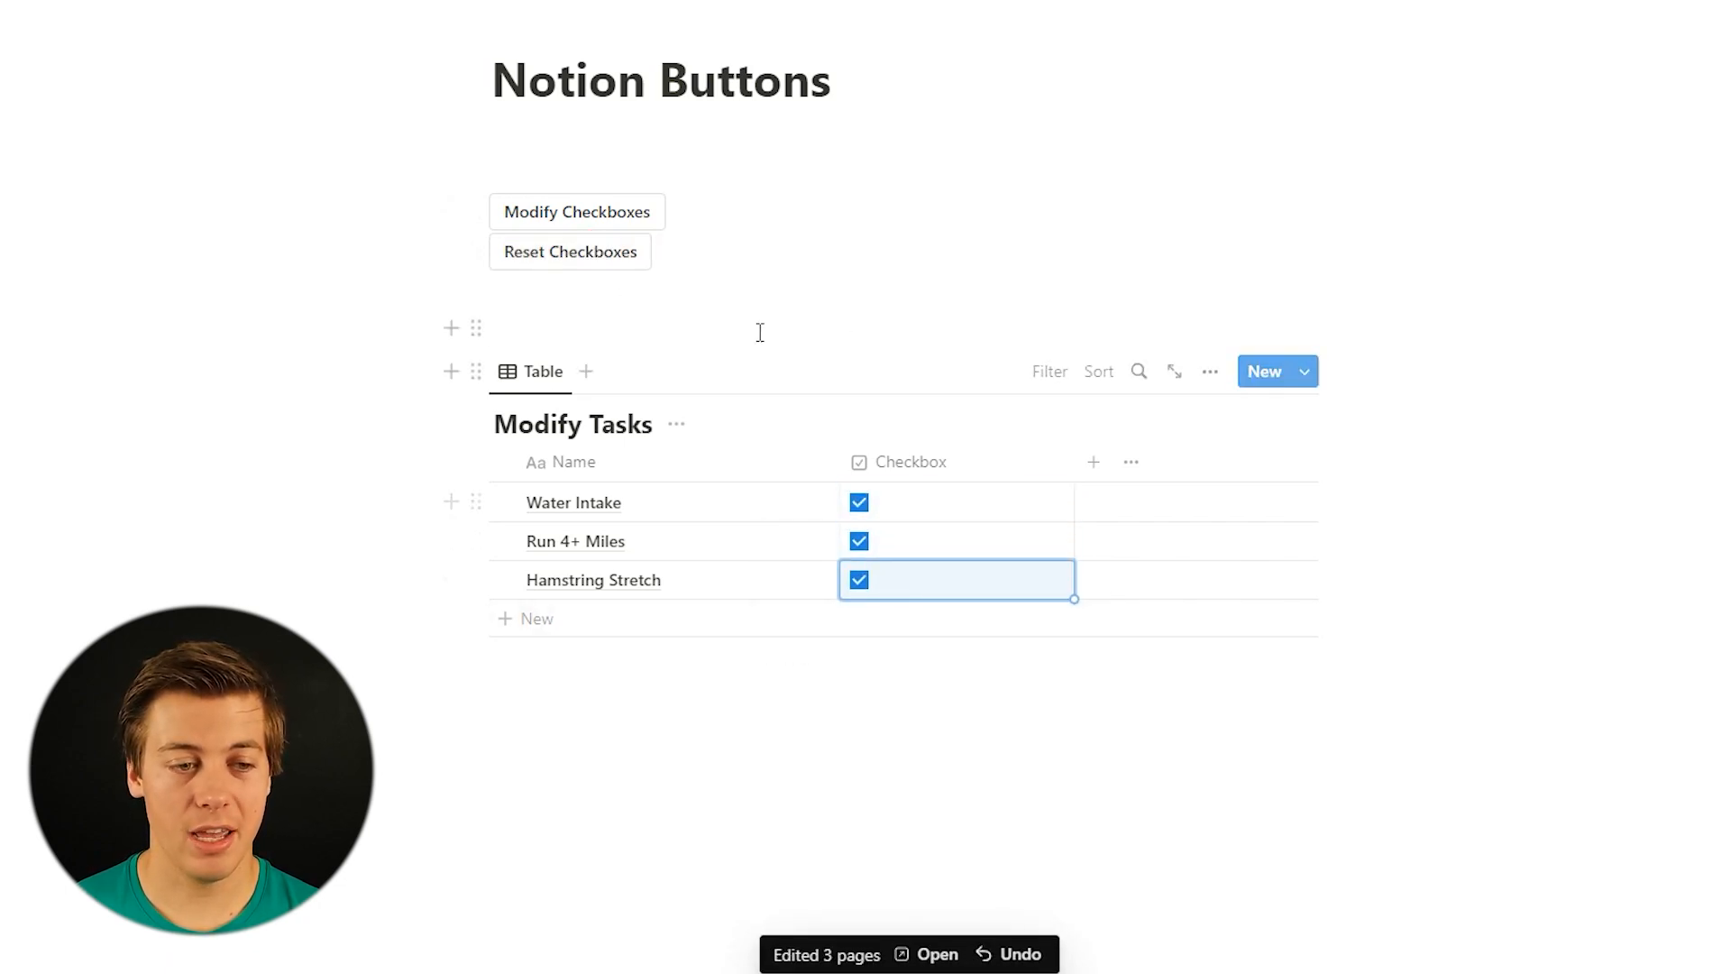
pyautogui.click(586, 266)
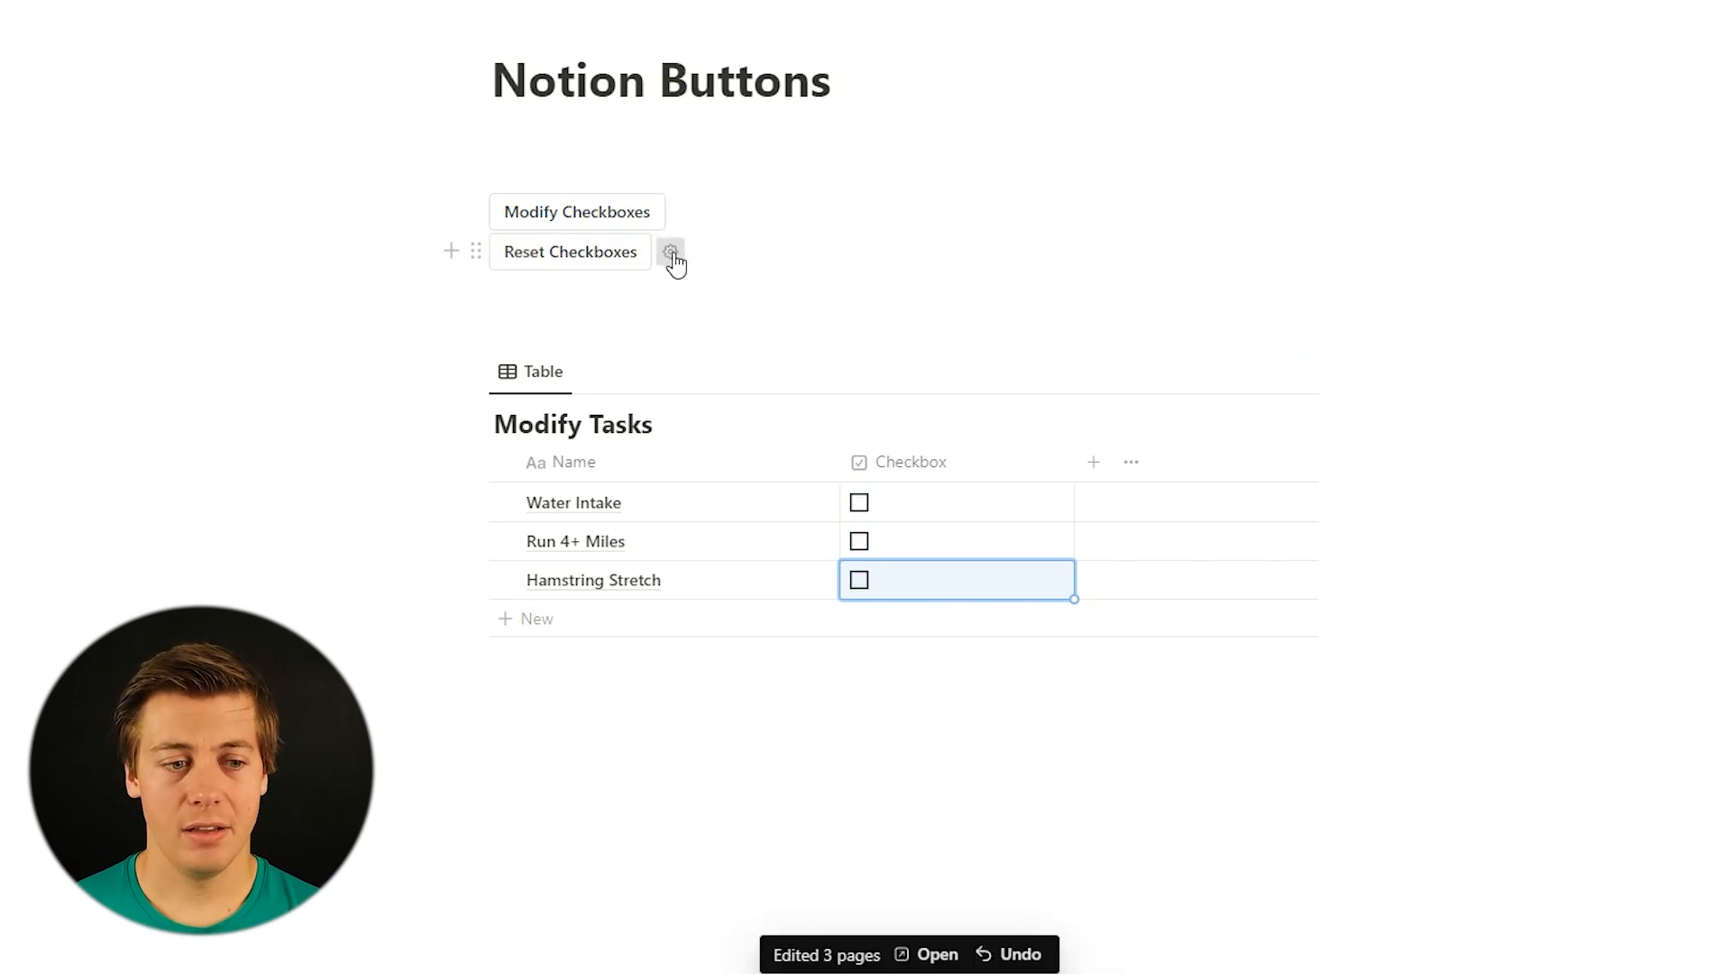
# Add a Show confirmation step to the Reset Checkboxes button reading "Are you sure you want to reset the checkboxes" and save it.
pyautogui.click(671, 254)
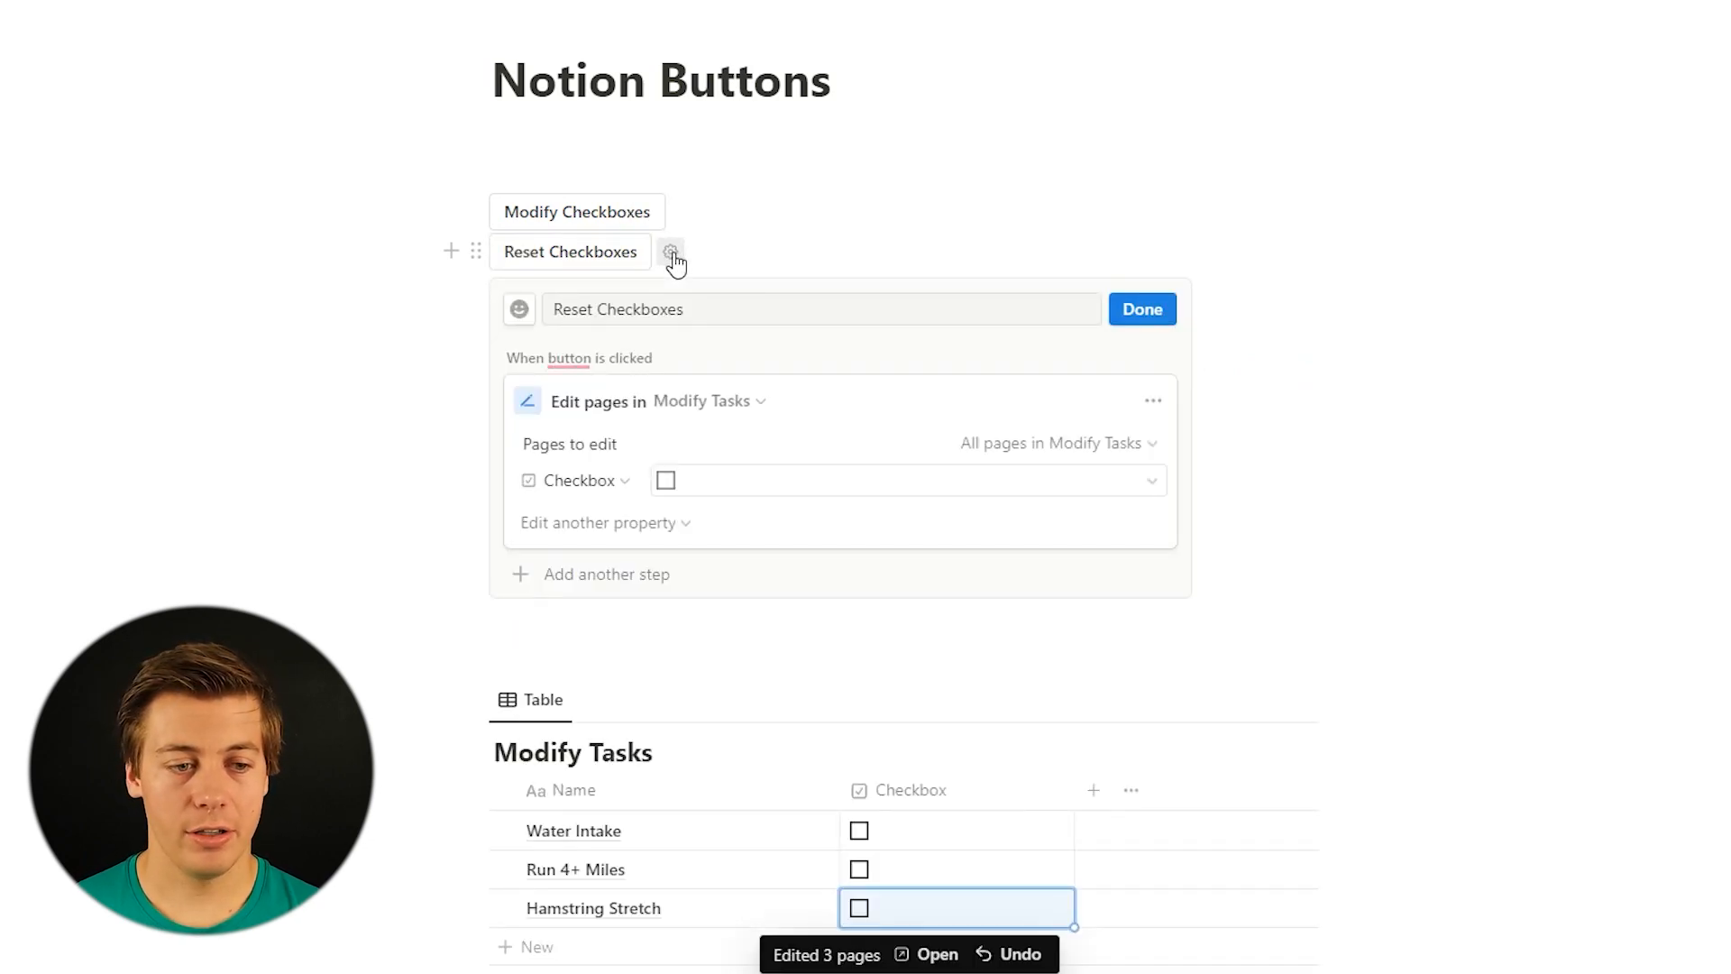
pyautogui.click(554, 582)
pyautogui.click(620, 707)
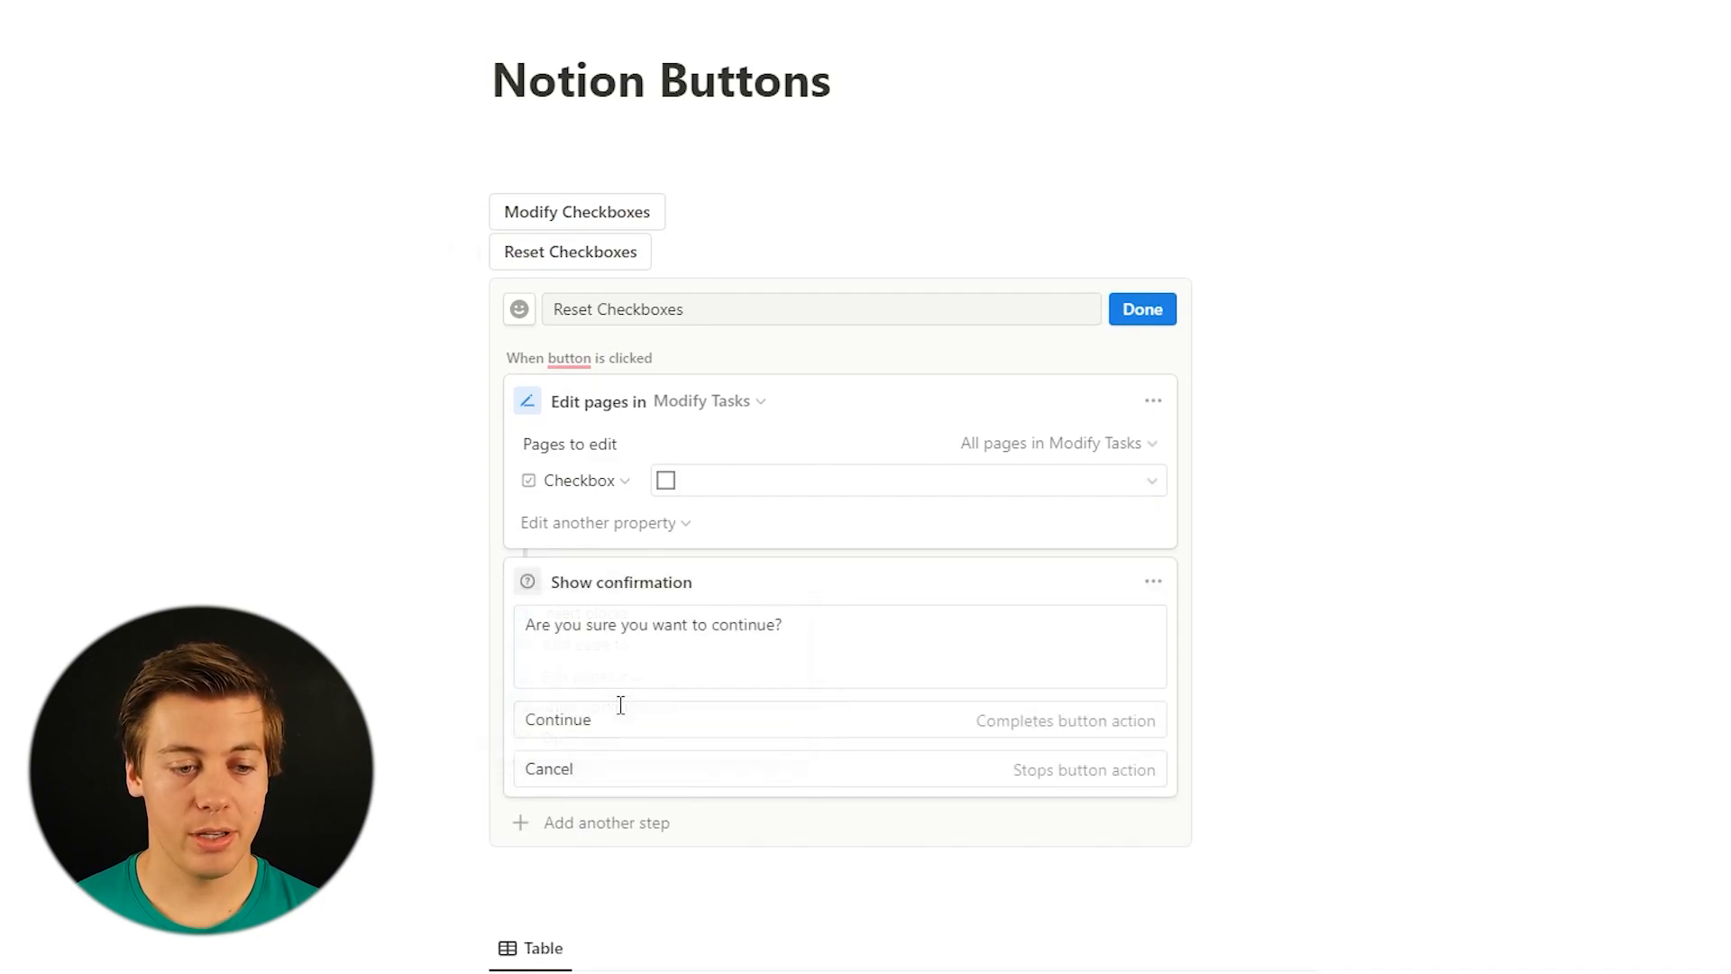
pyautogui.doubleClick(627, 646)
pyautogui.hotkey('ctrl', 'a')
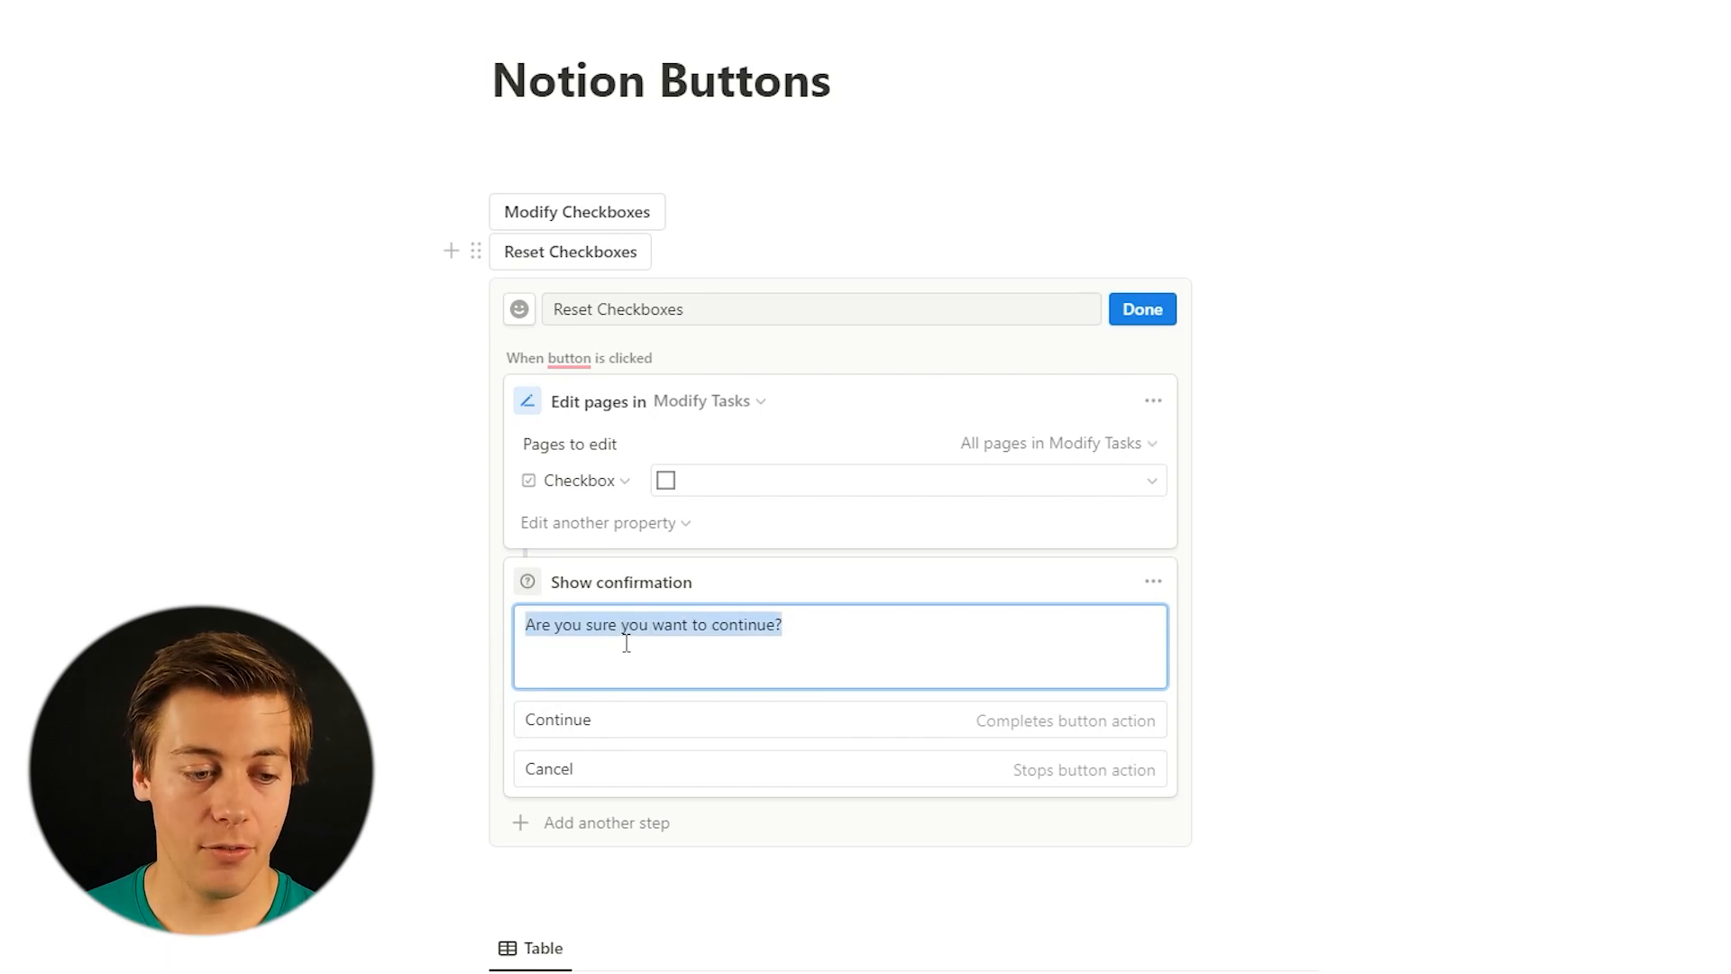
pyautogui.write('Ar')
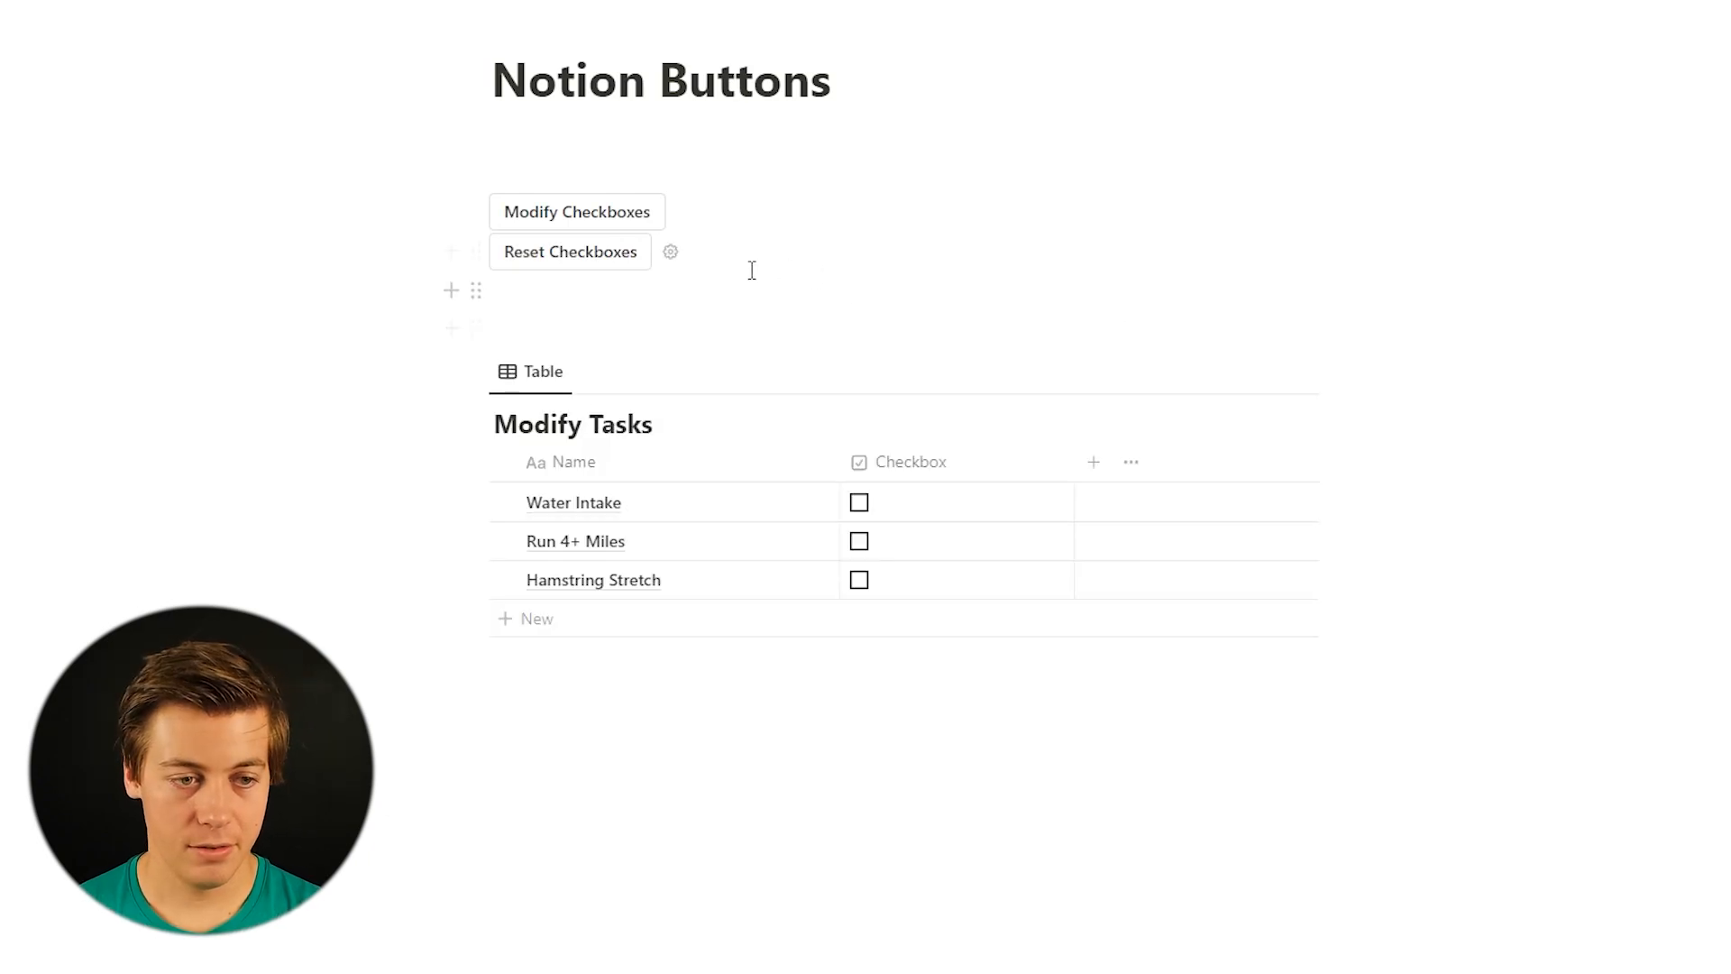
# Move the confirmation step above the Edit pages step in the Reset Checkboxes button and save it.
pyautogui.click(672, 255)
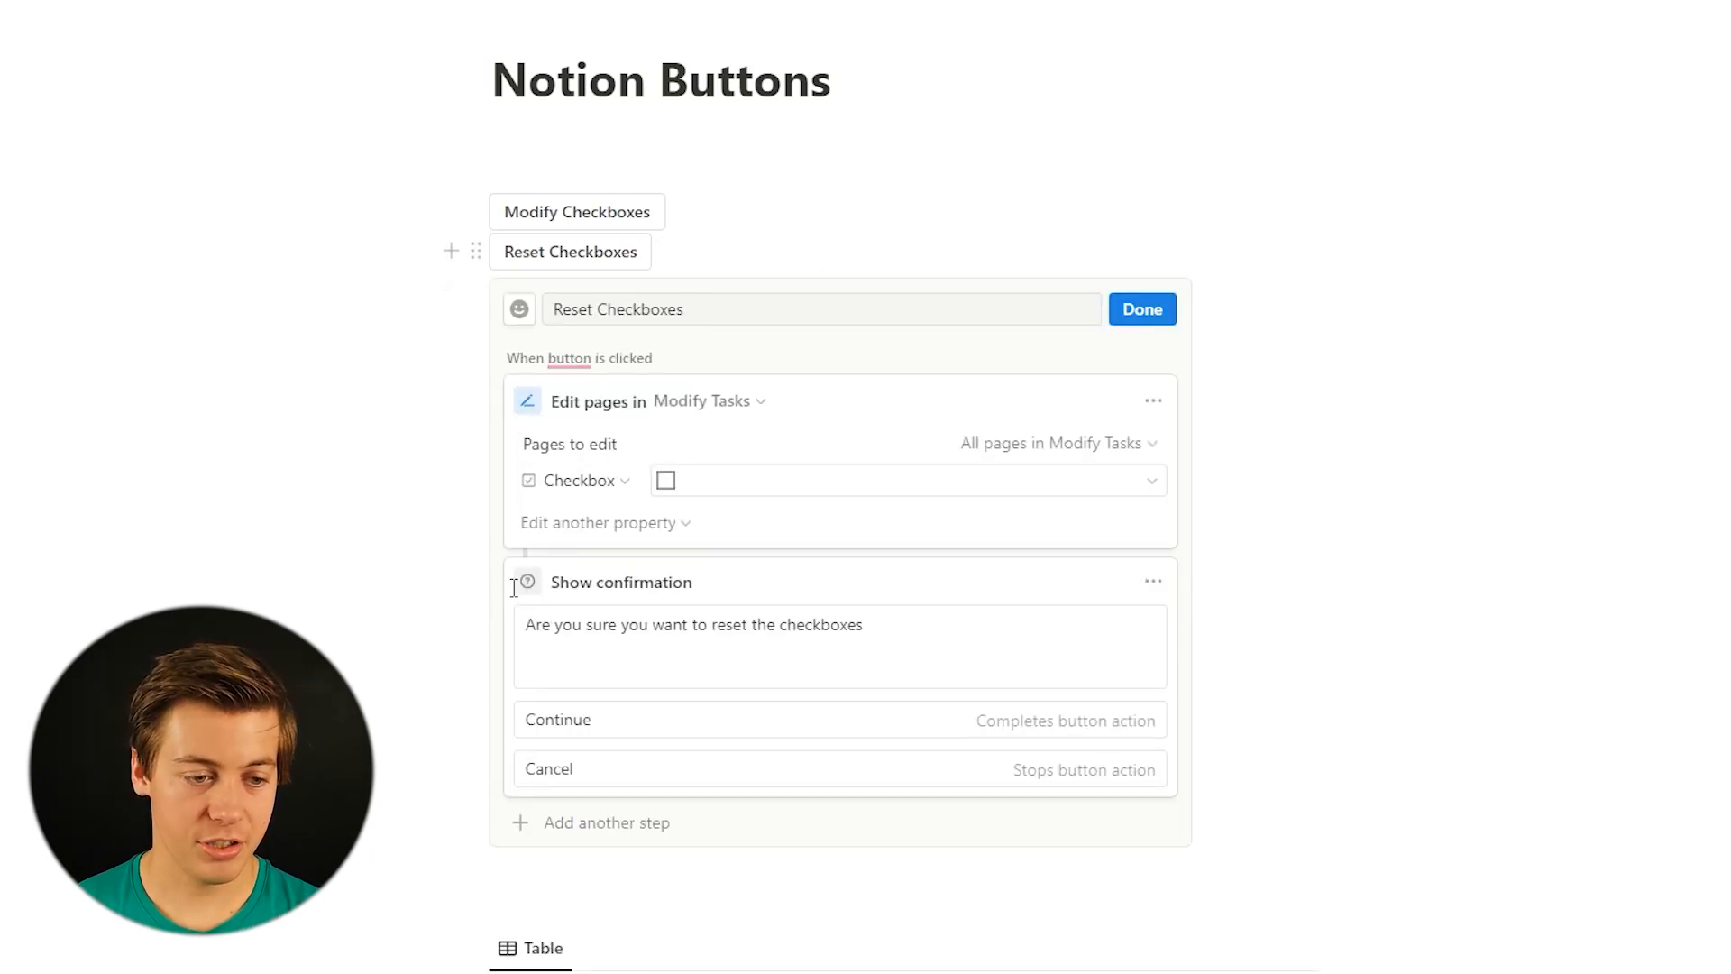
pyautogui.click(1154, 585)
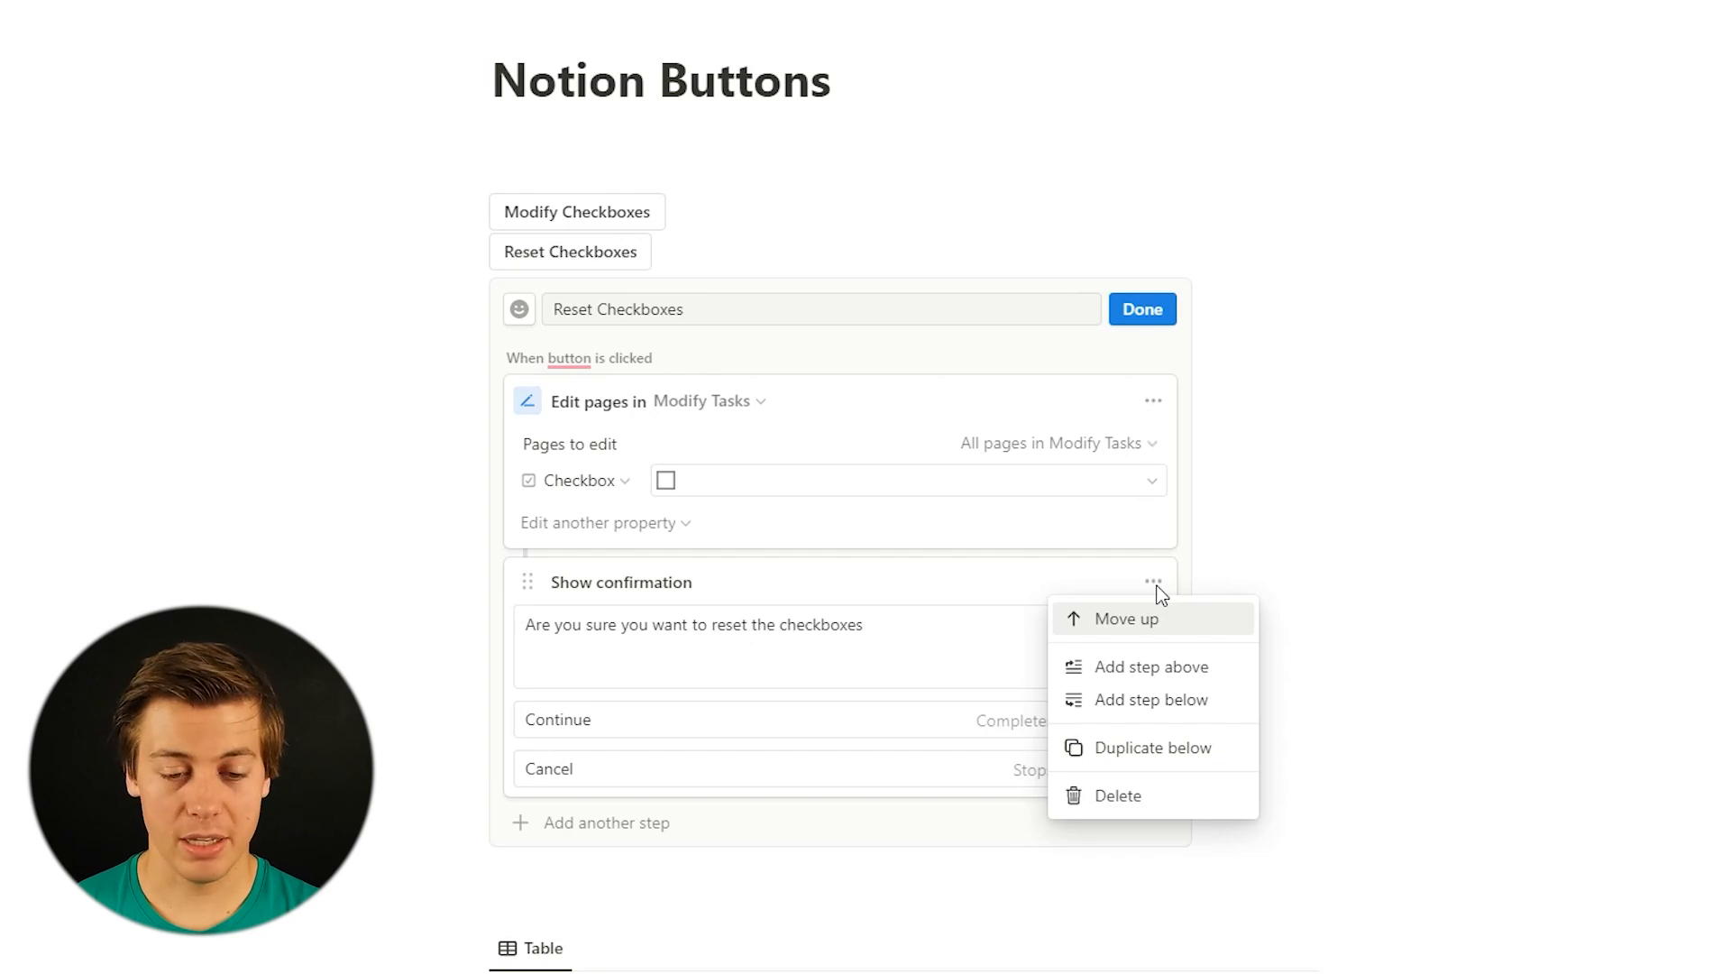
pyautogui.click(1130, 632)
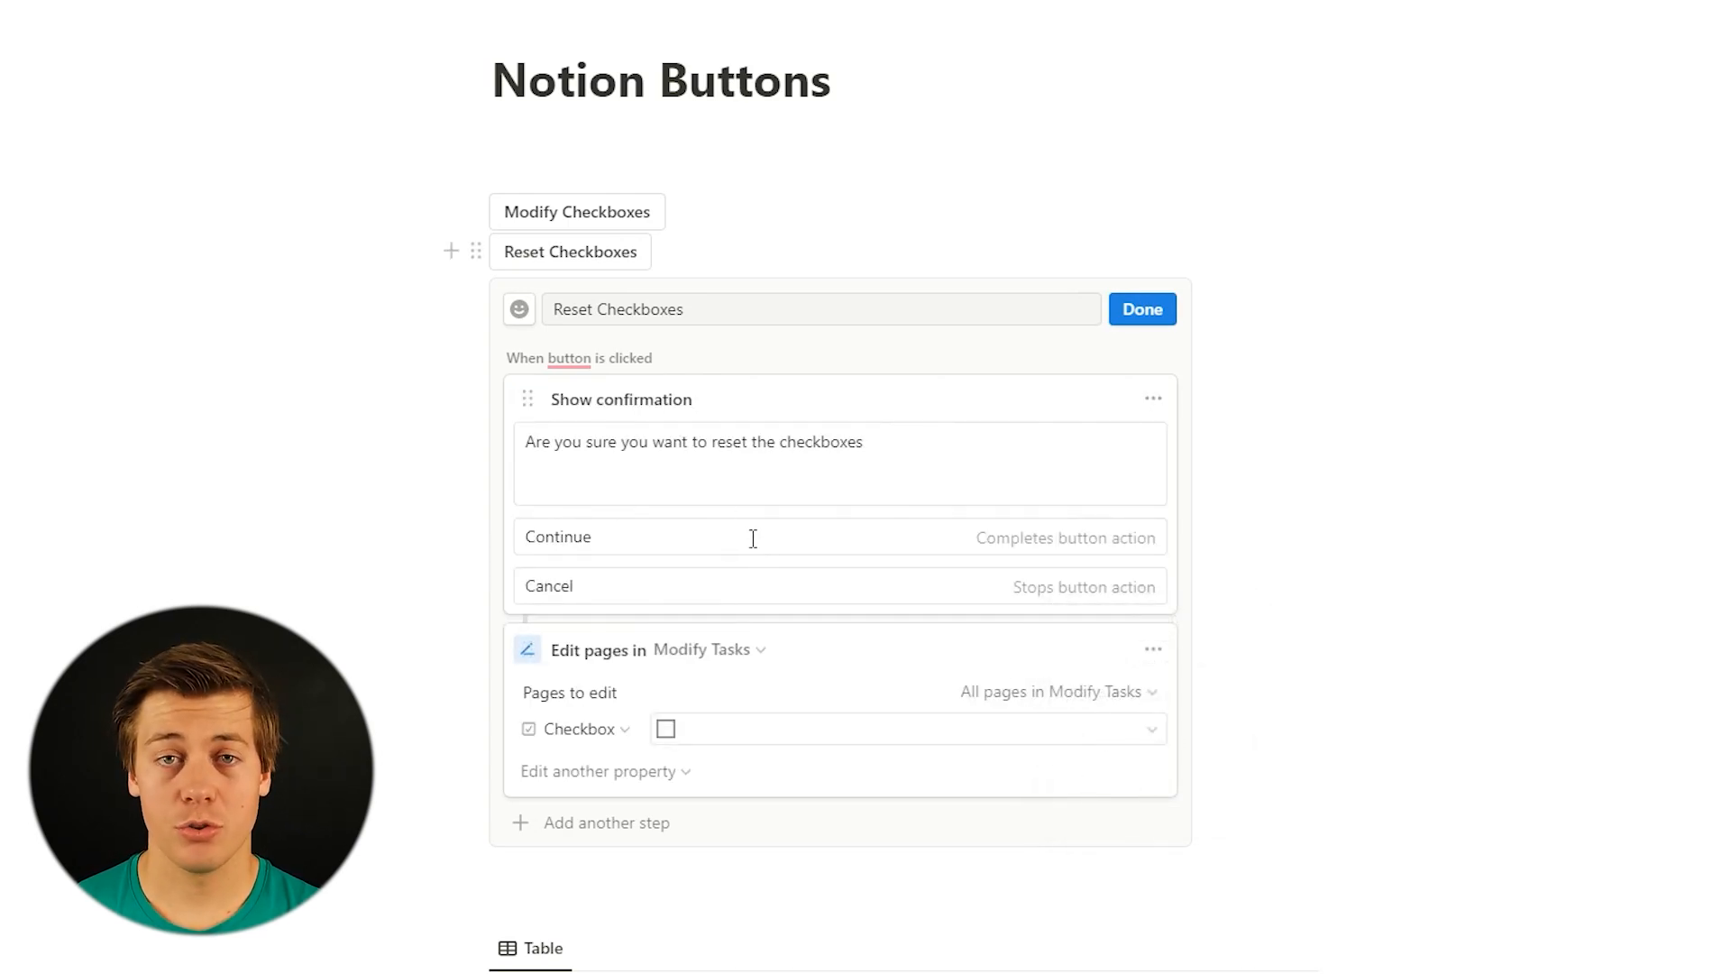
pyautogui.click(1149, 401)
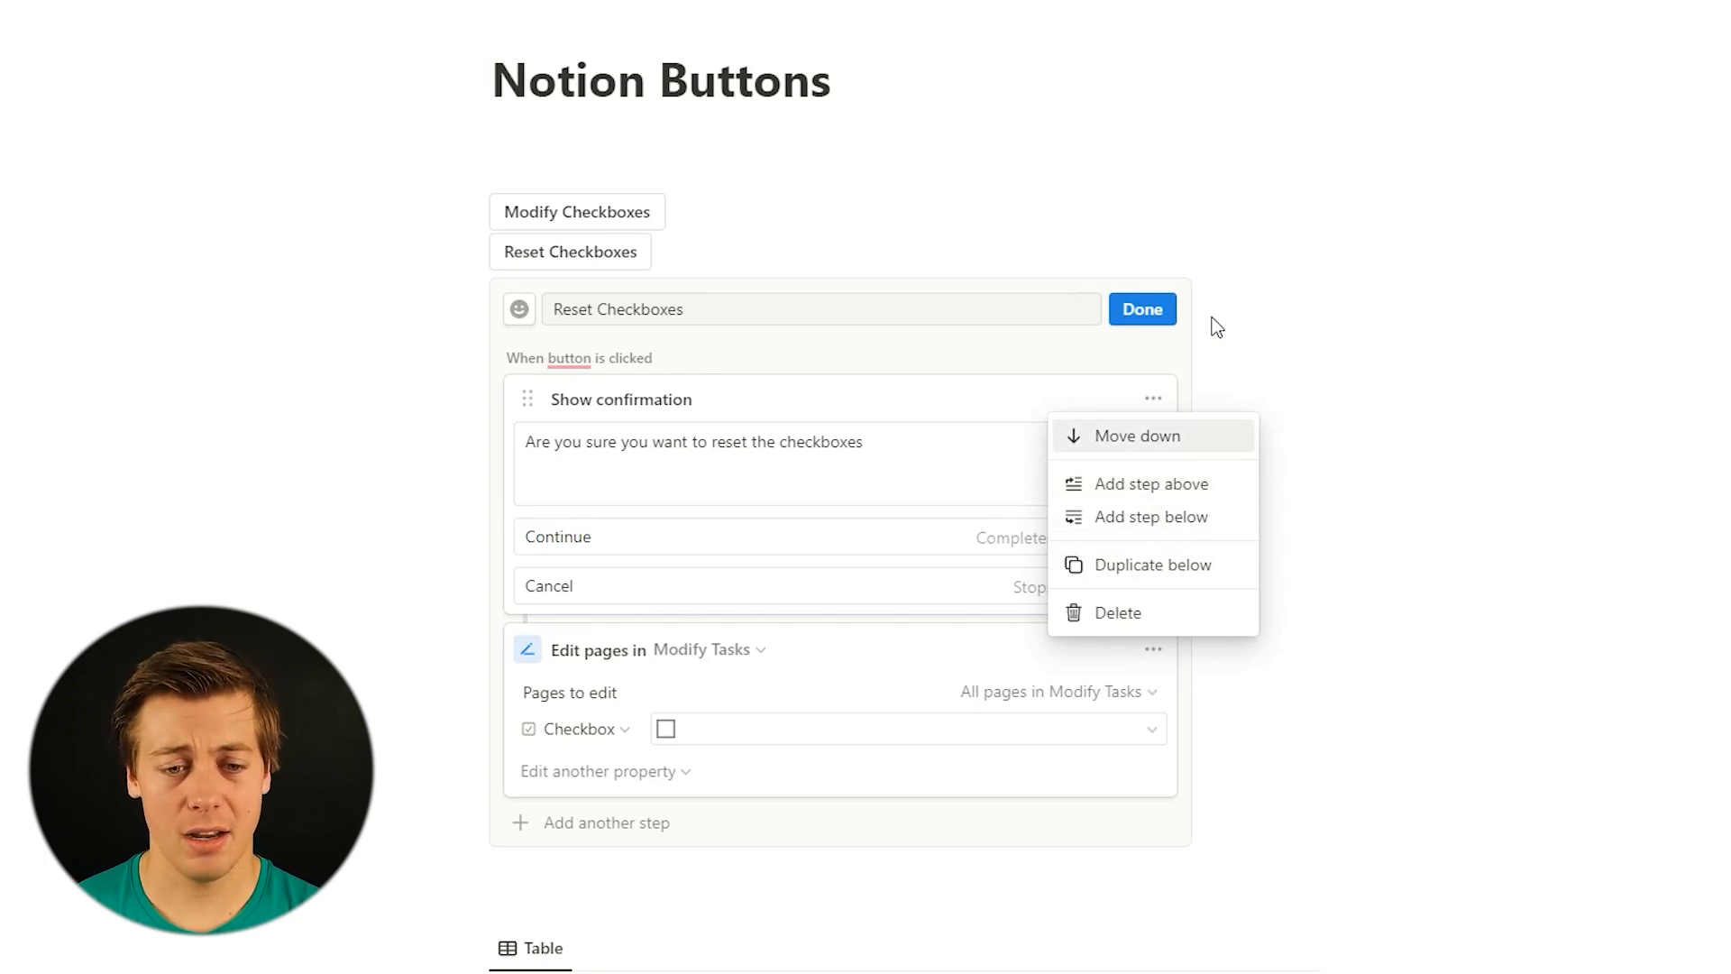
pyautogui.click(1135, 338)
pyautogui.click(1140, 316)
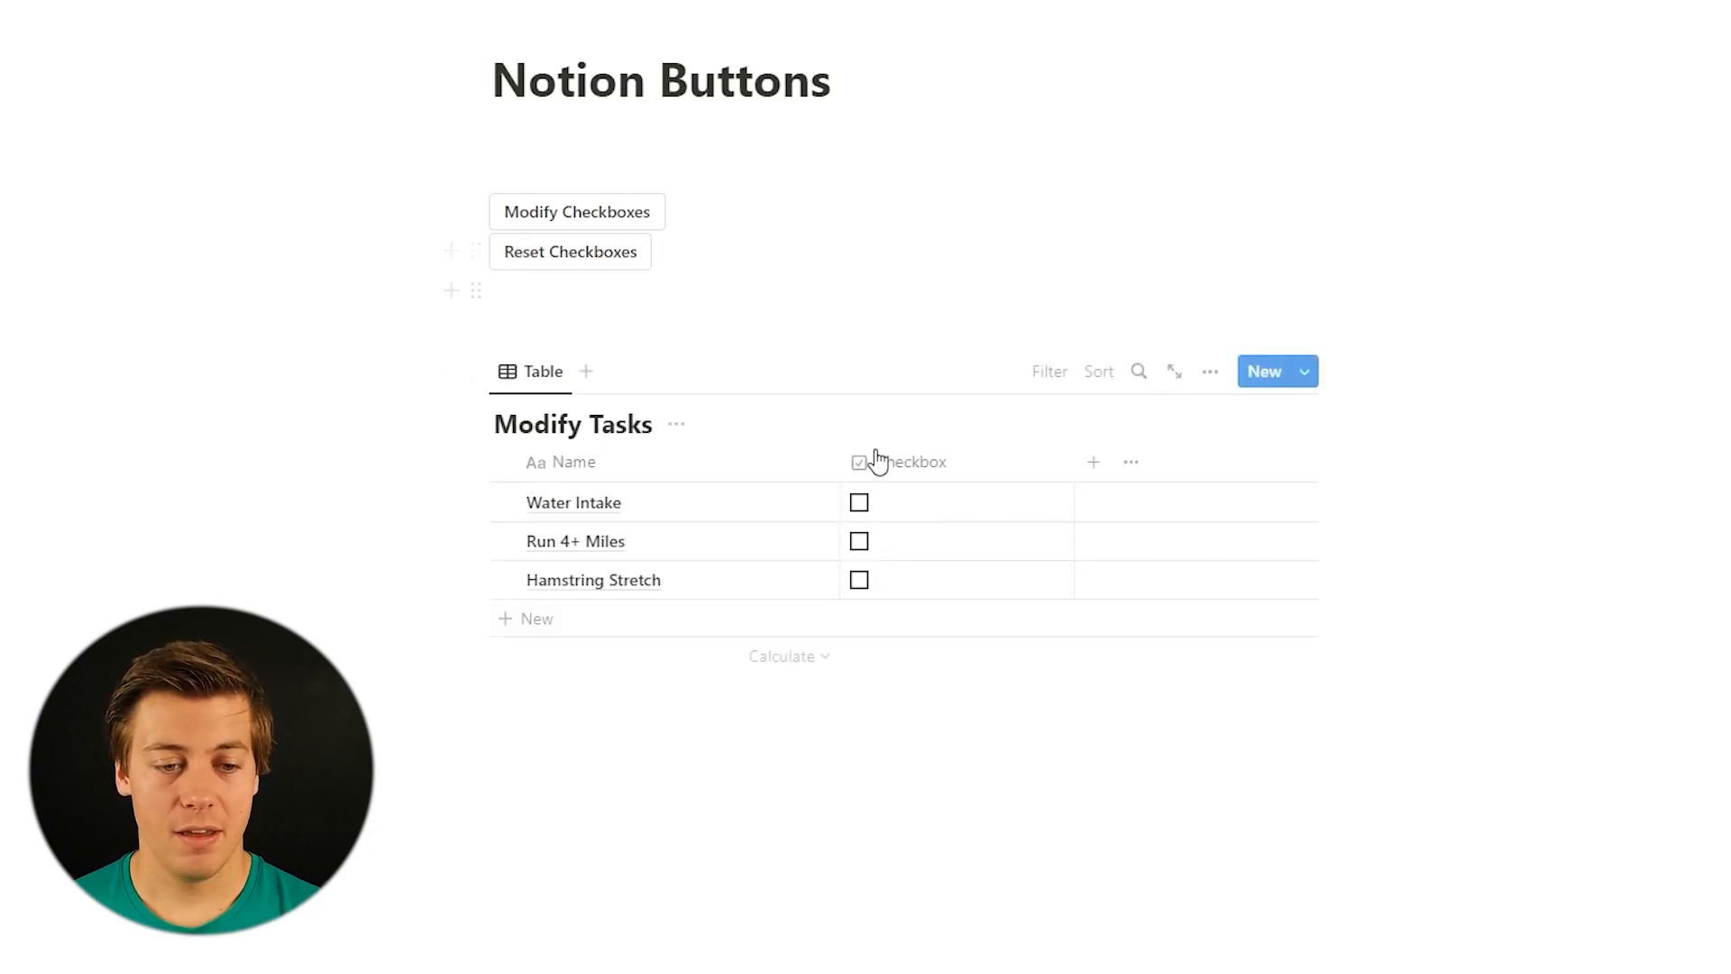
# Check Water Intake and Hamstring Stretch in Modify Tasks, run Reset Checkboxes, and continue past its confirmation.
pyautogui.click(860, 503)
pyautogui.click(859, 582)
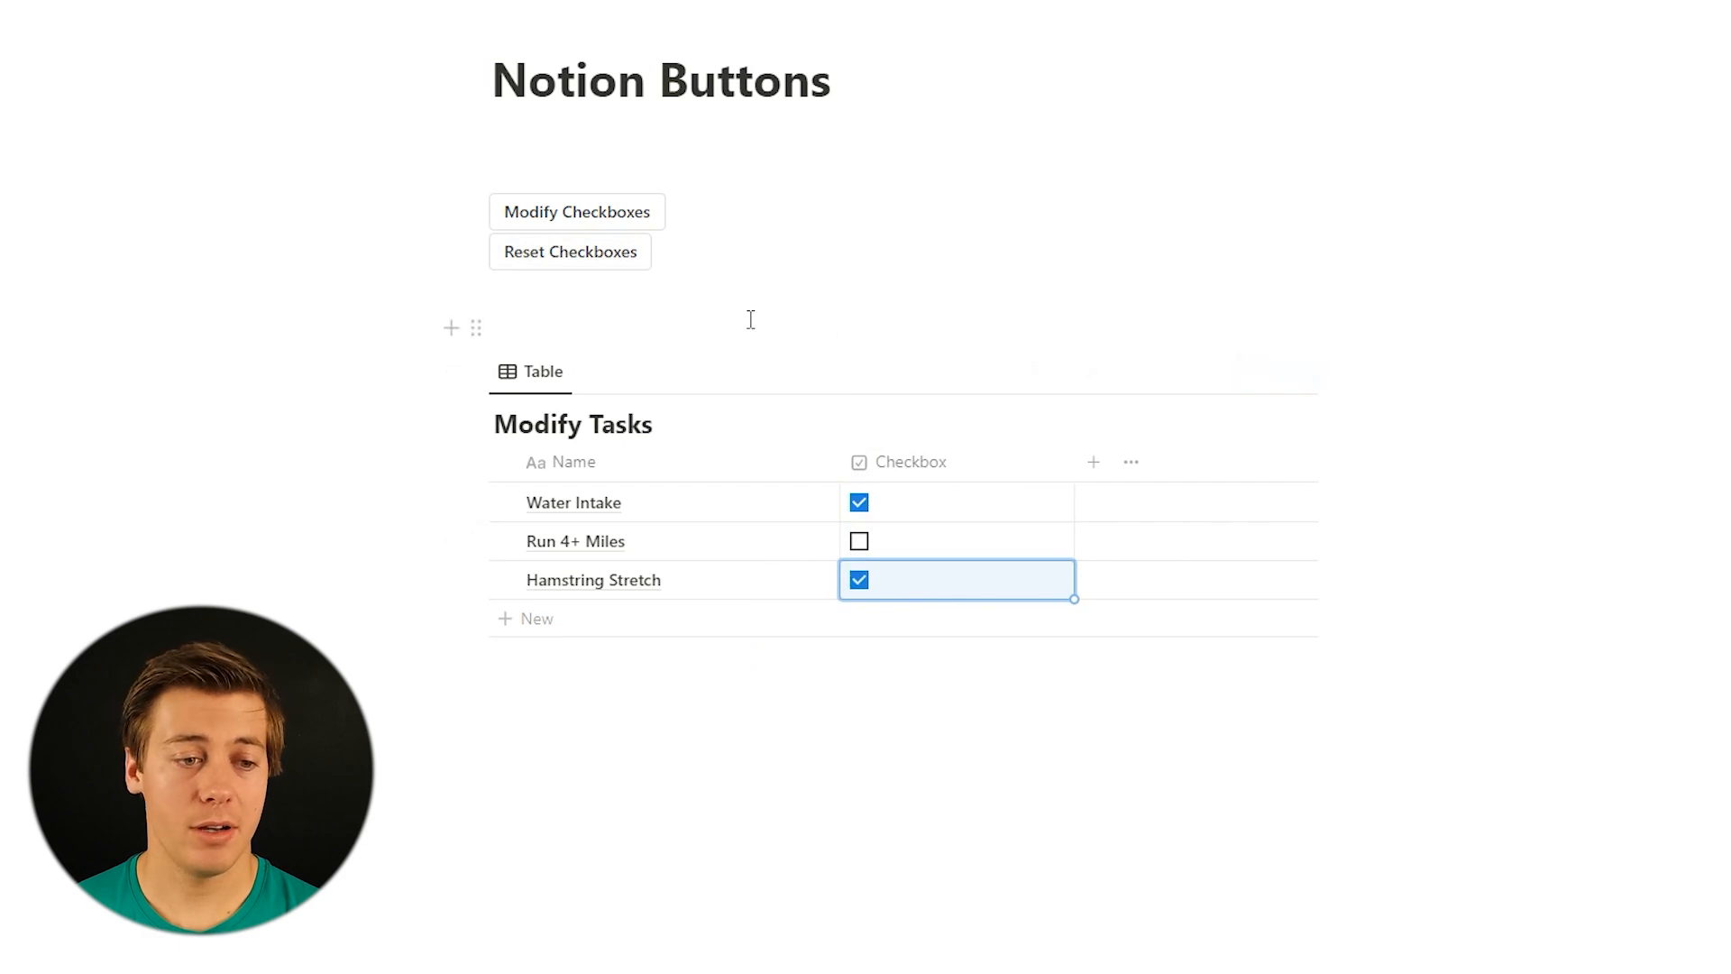
pyautogui.click(563, 262)
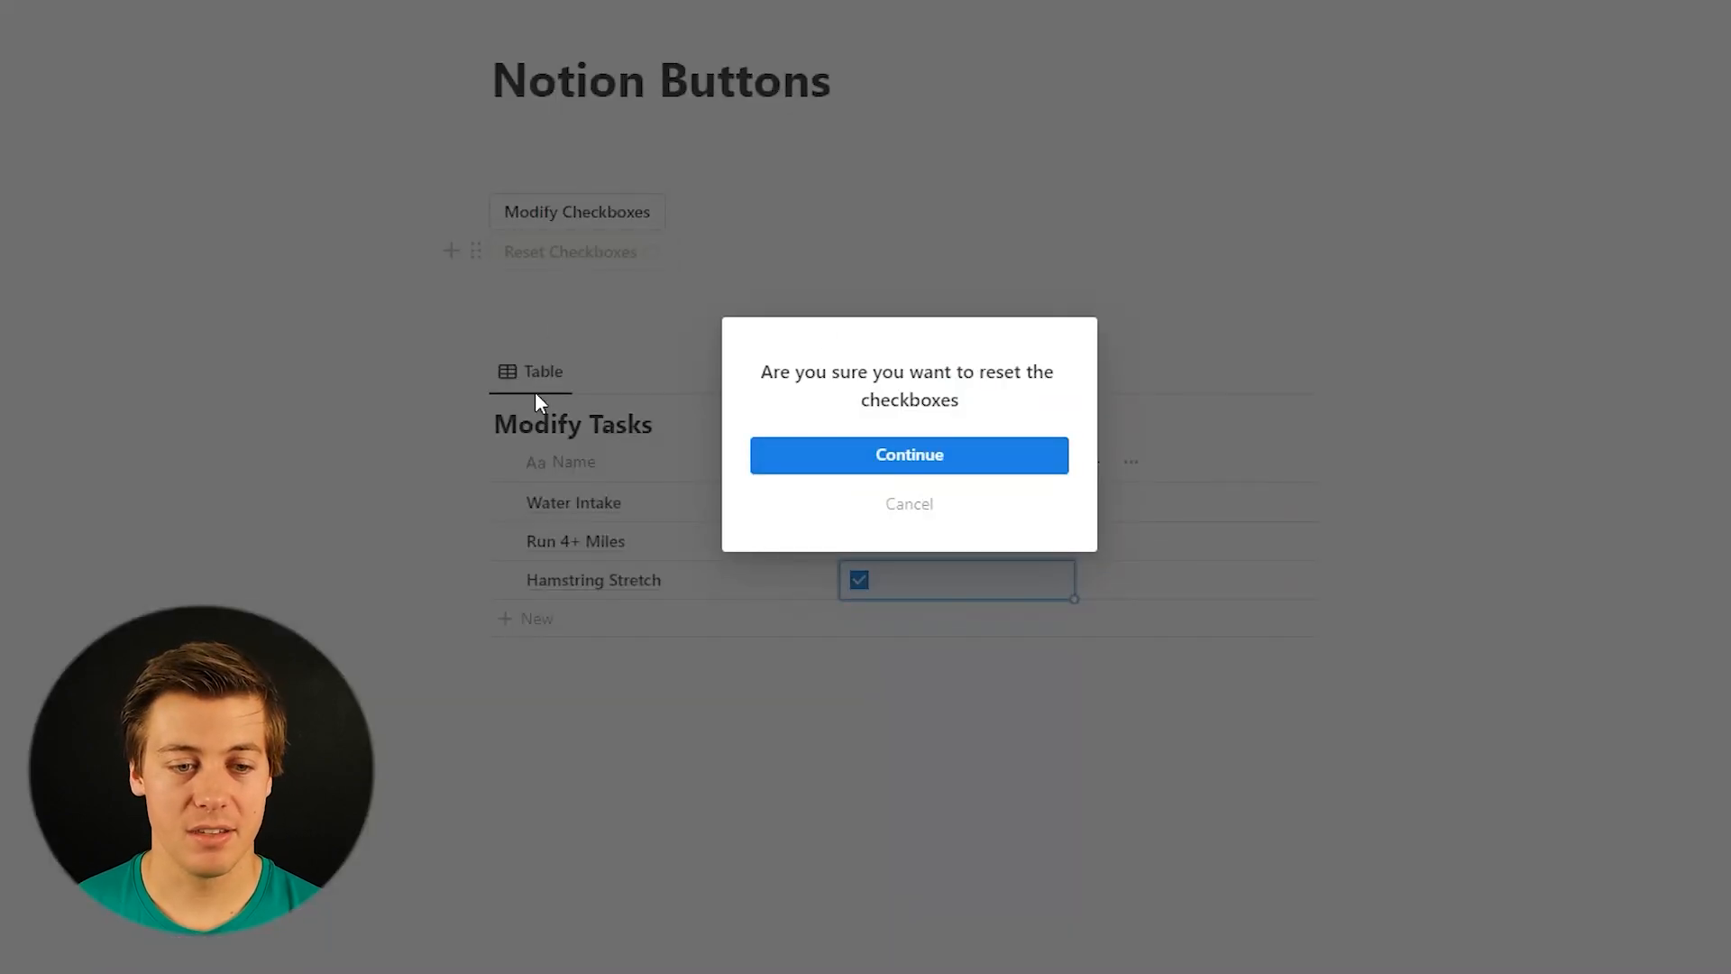
pyautogui.click(853, 462)
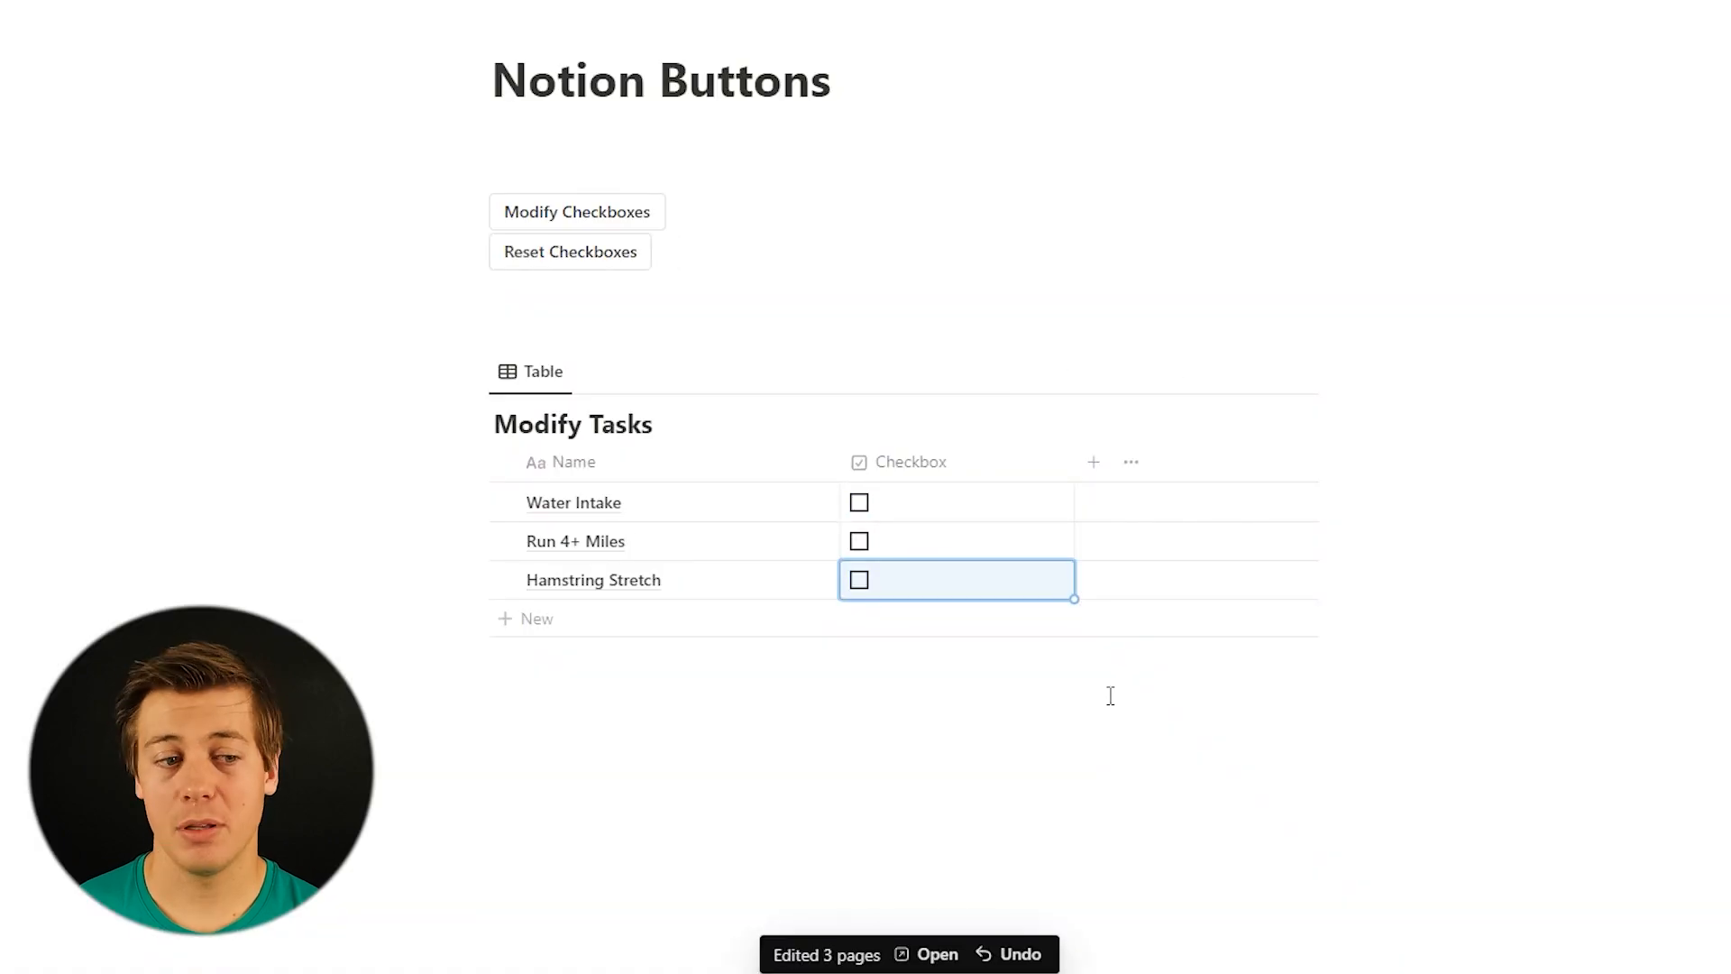
# Check Run 4+ Miles, run Reset Checkboxes, and cancel at its confirmation.
pyautogui.click(860, 542)
pyautogui.click(578, 261)
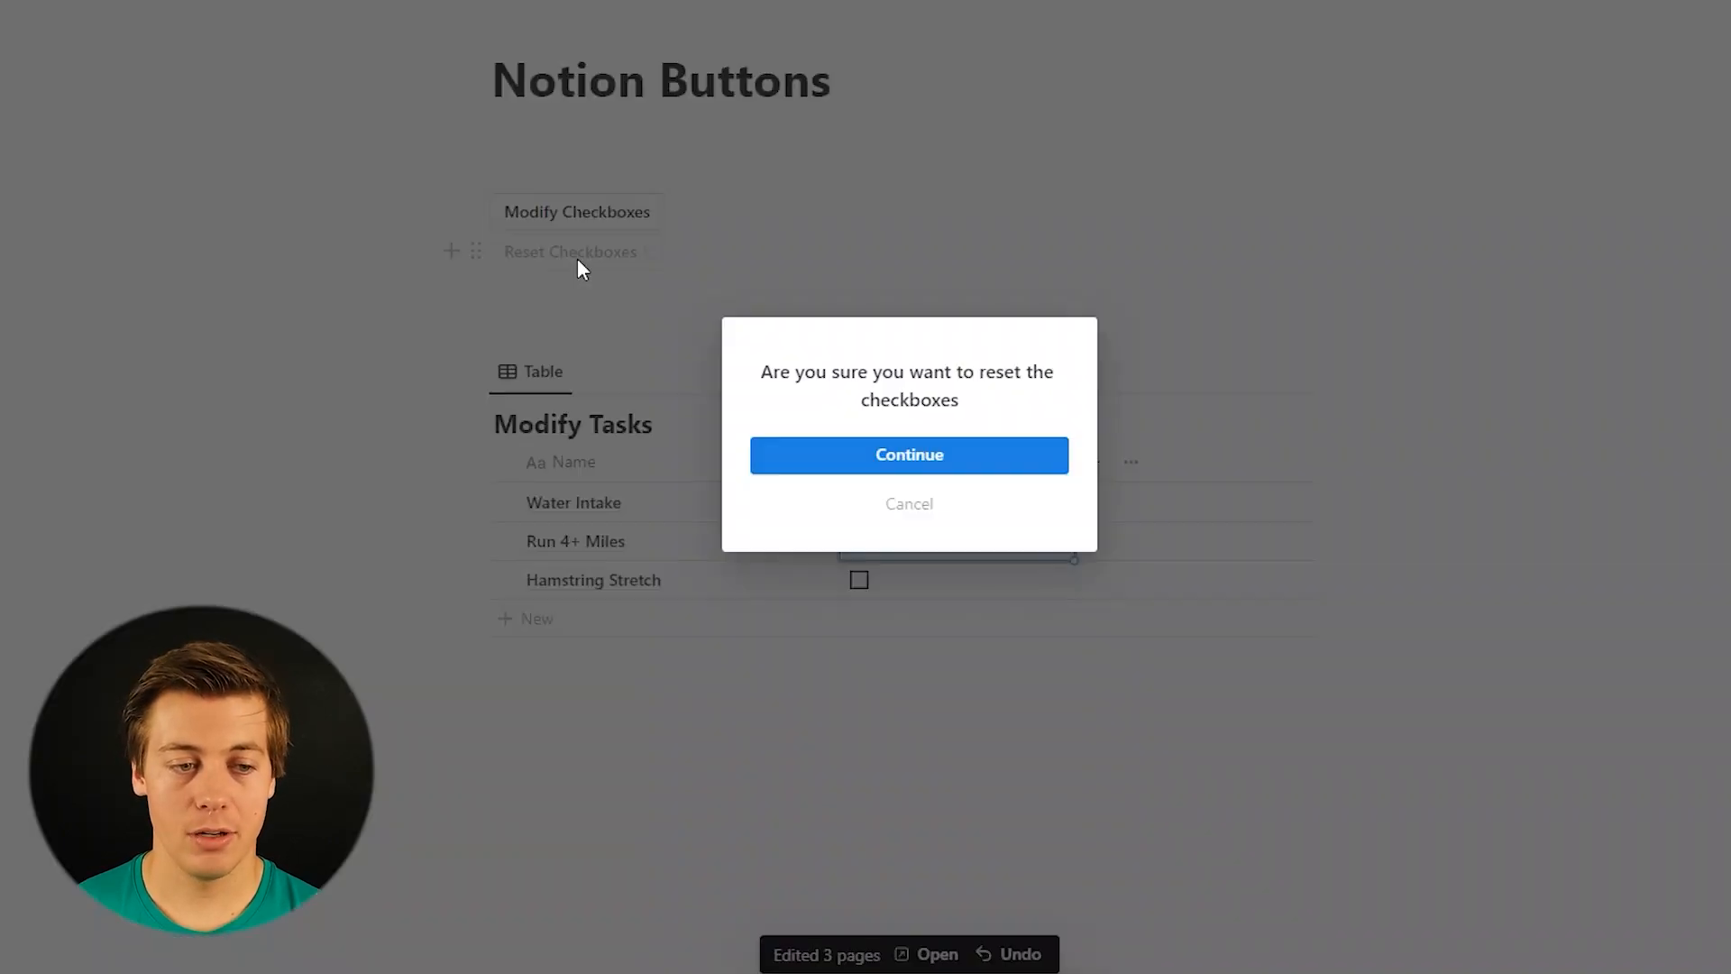
pyautogui.click(909, 505)
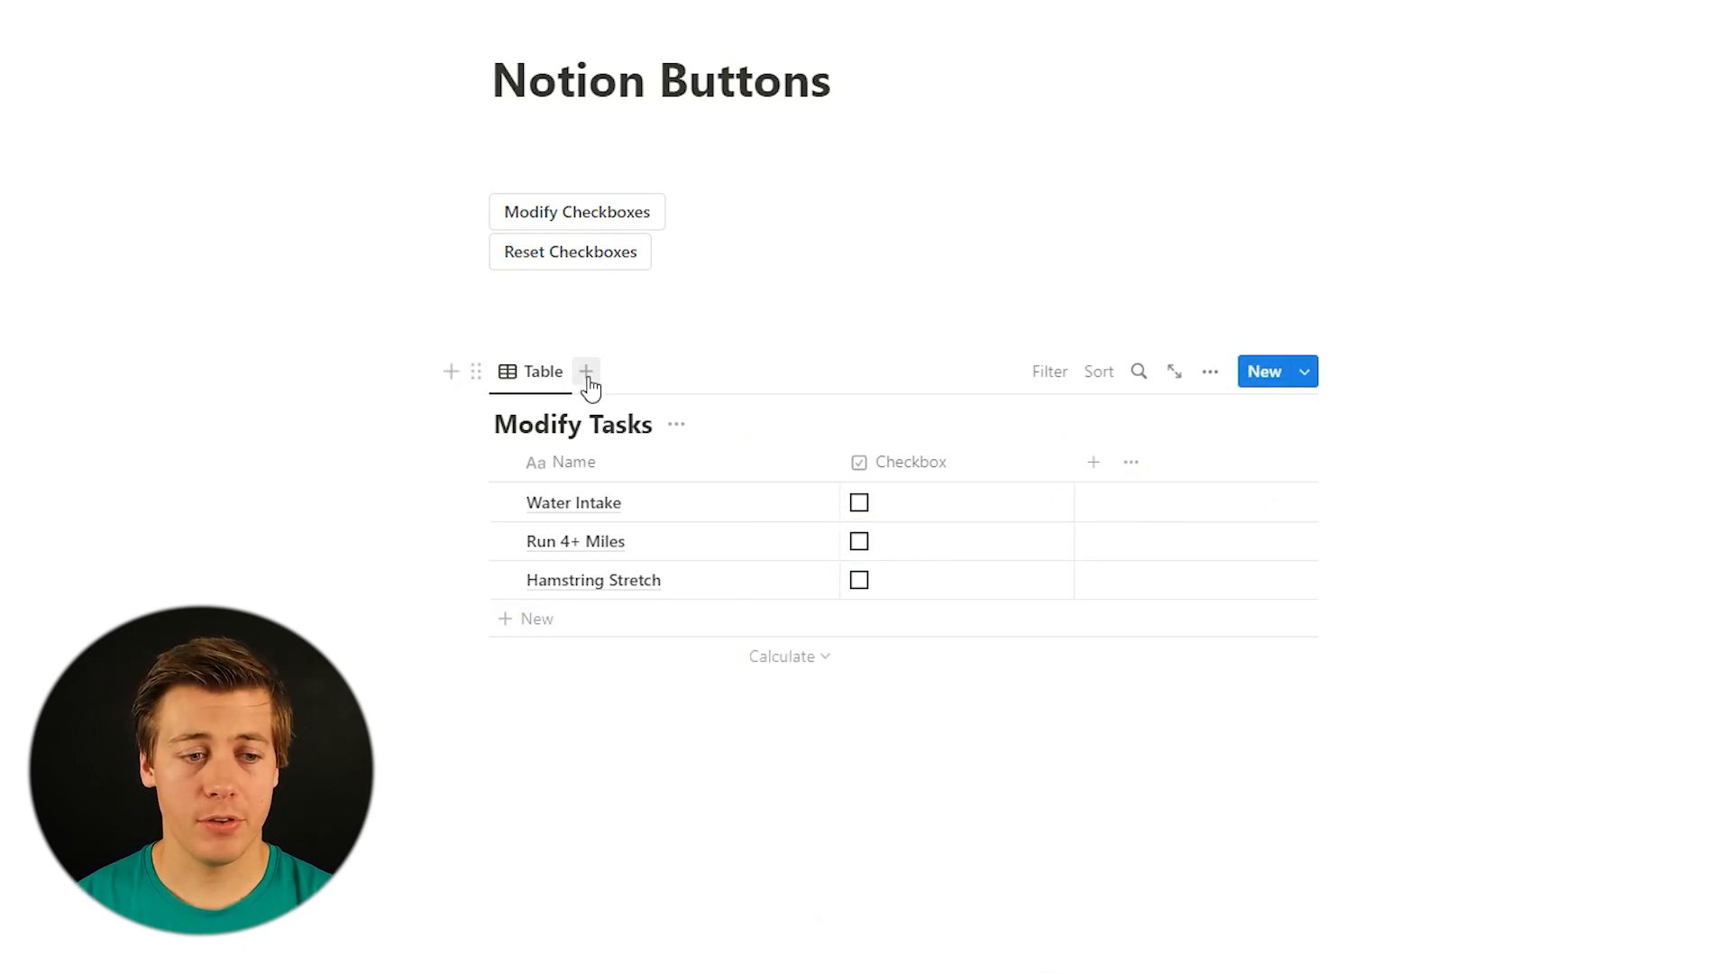
# Add a second table view to Modify Tasks and filter it to pages whose Checkbox is Checked.
pyautogui.click(587, 375)
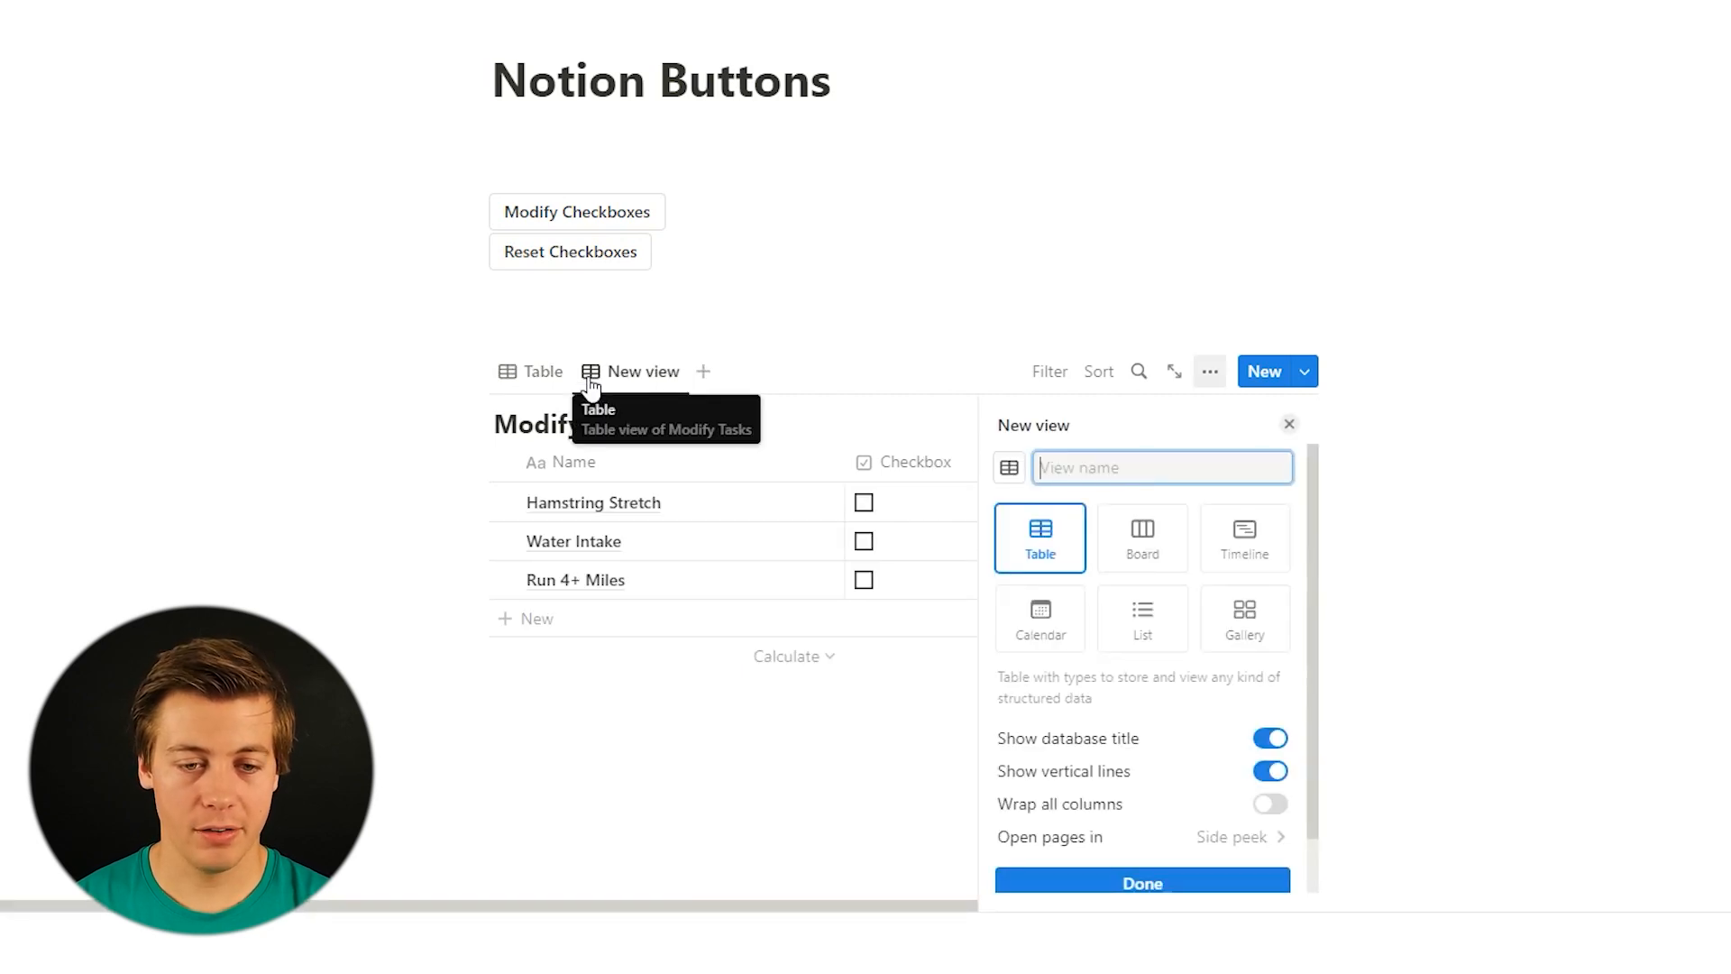
pyautogui.click(793, 329)
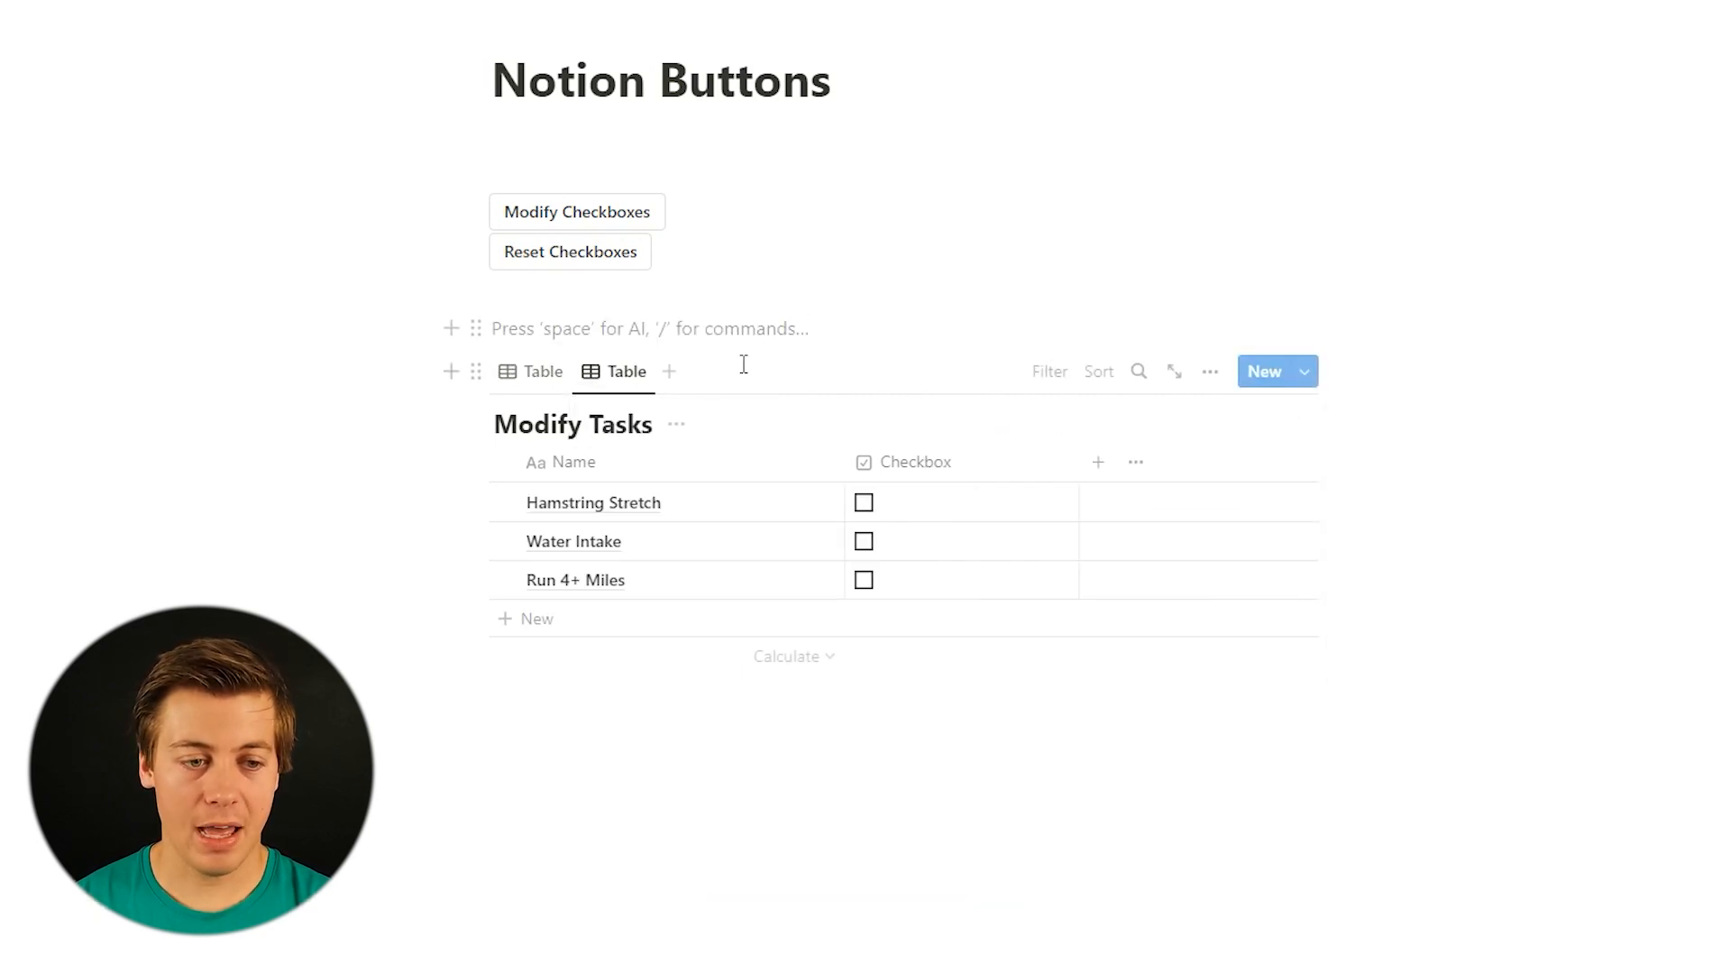
pyautogui.click(1070, 370)
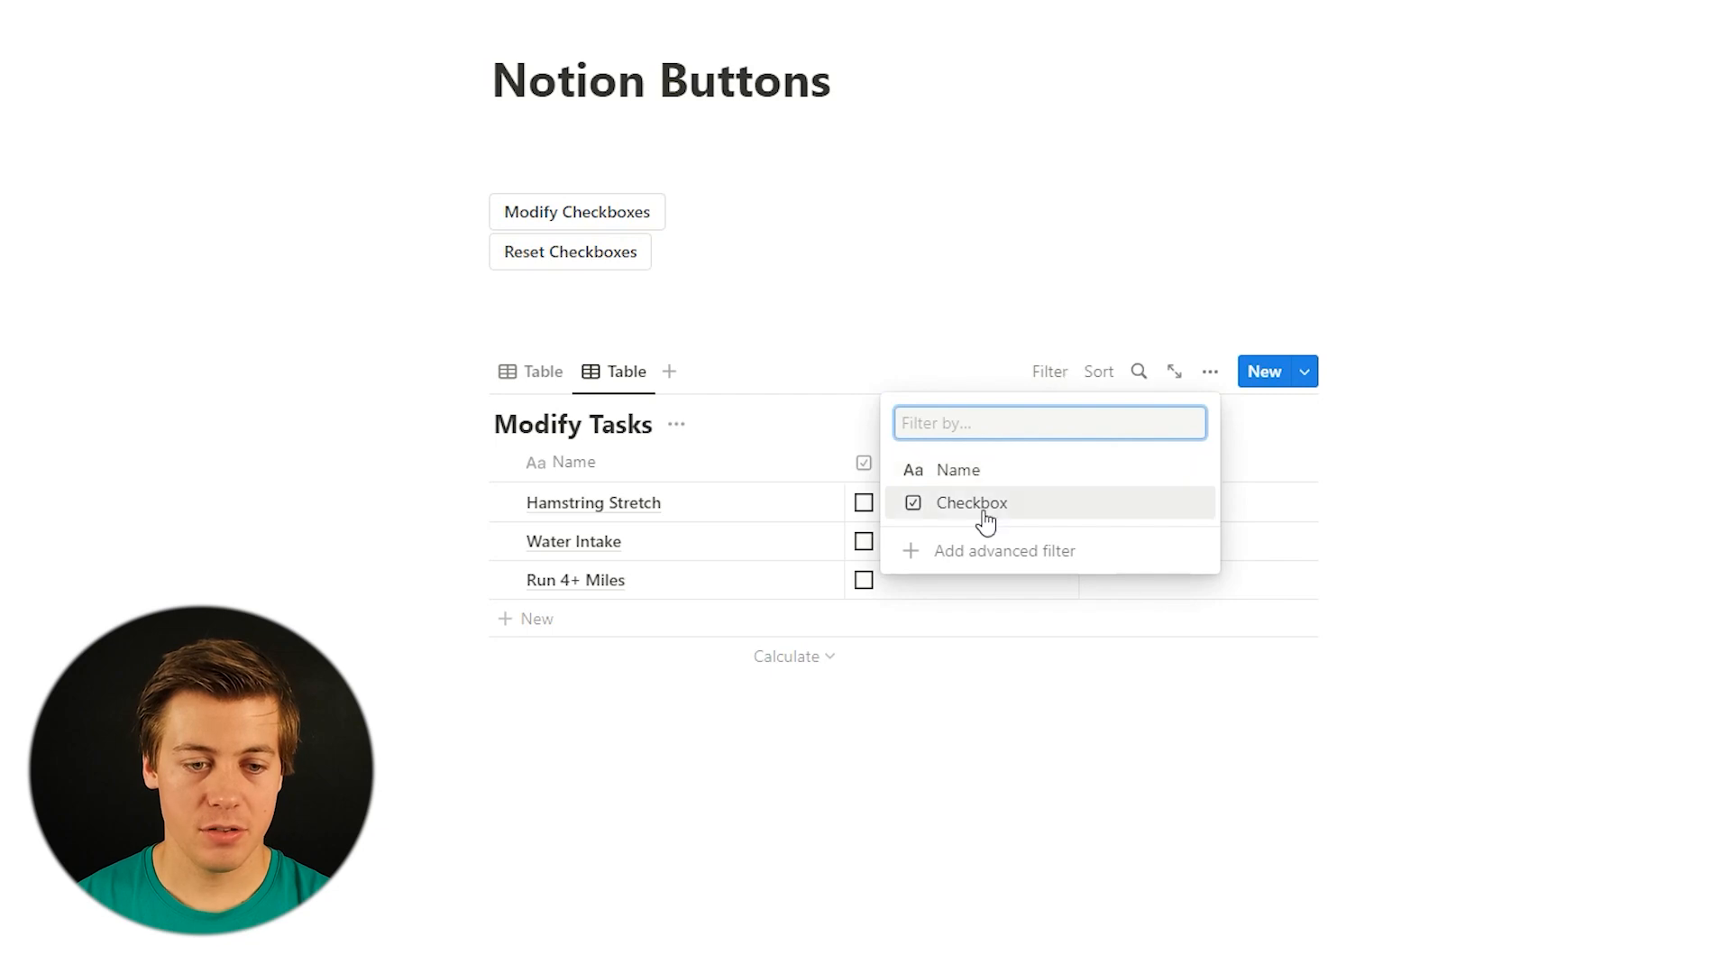
pyautogui.click(982, 507)
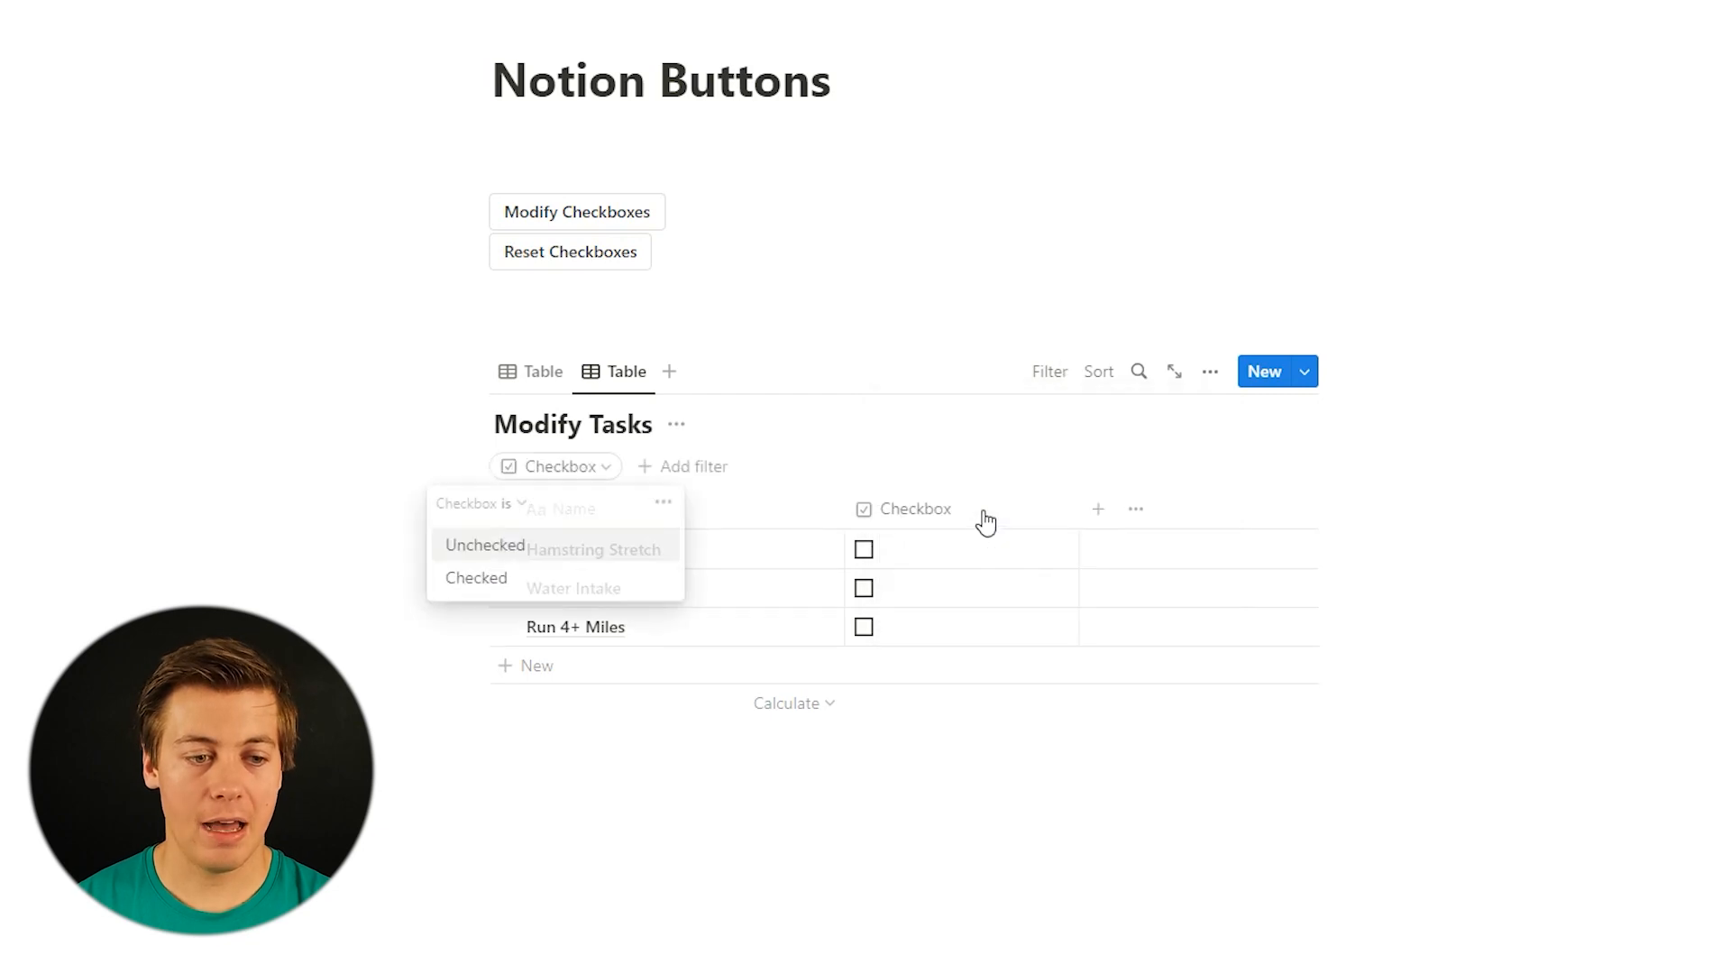
pyautogui.click(510, 578)
pyautogui.click(803, 325)
# Run Modify Checkboxes from the original view, show the filtered view, and run Reset Checkboxes with confirmation.
pyautogui.click(548, 375)
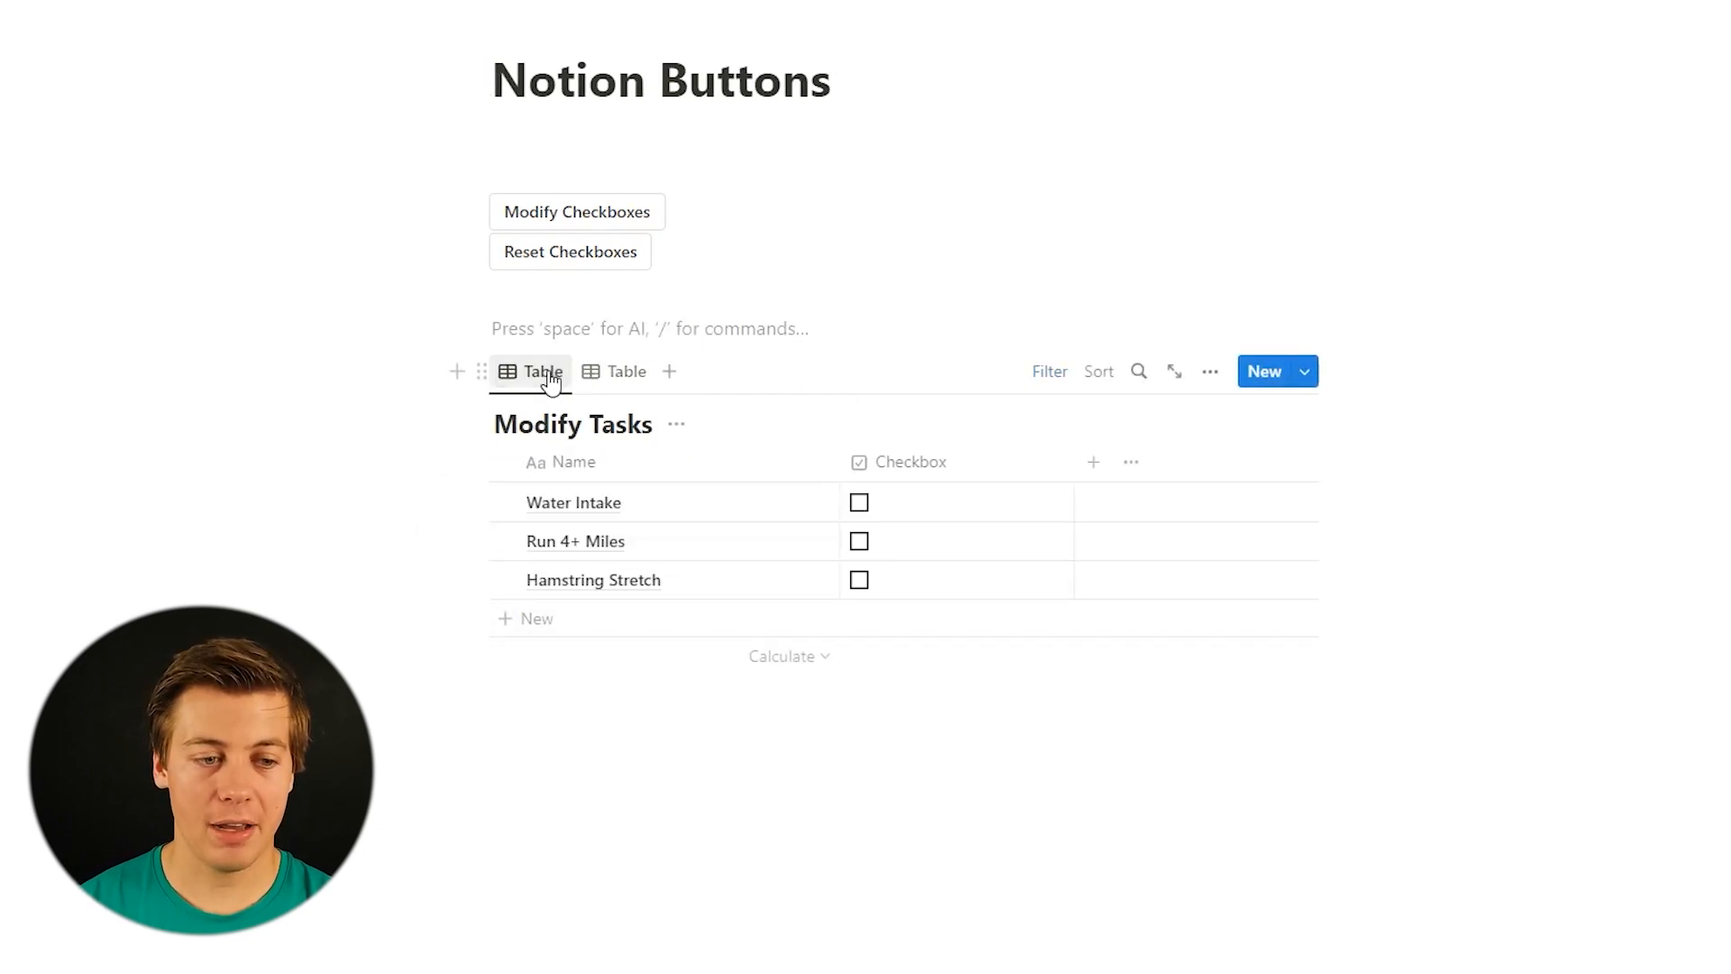
pyautogui.click(595, 216)
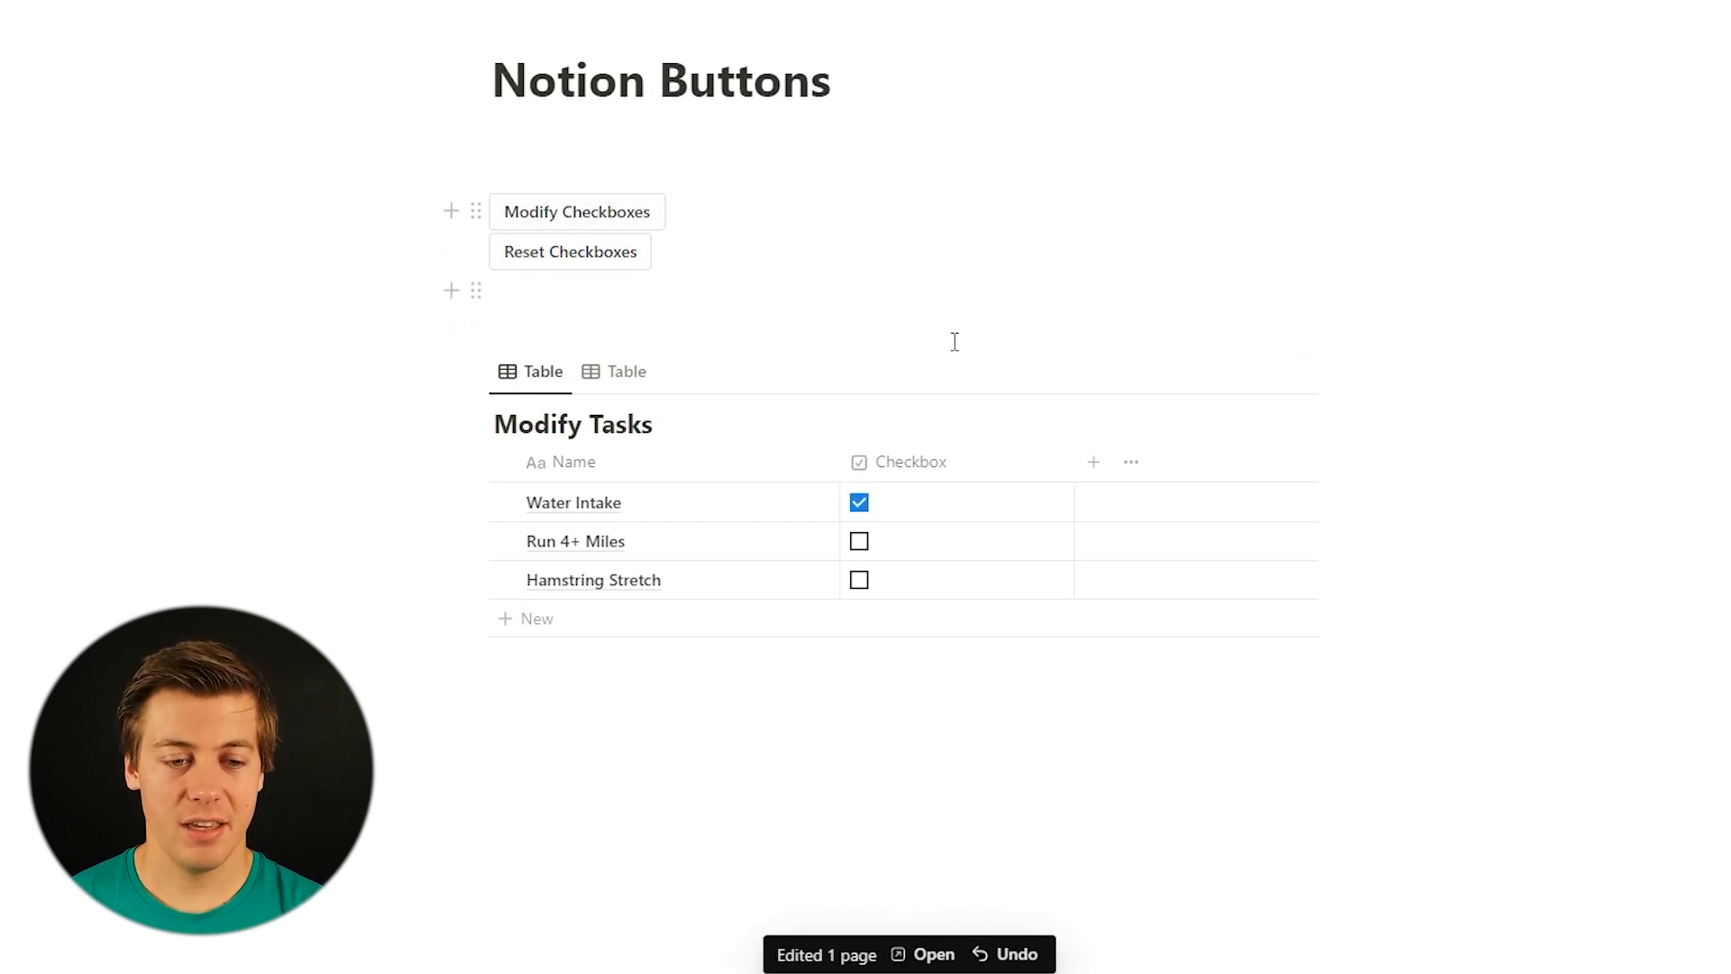
pyautogui.click(626, 382)
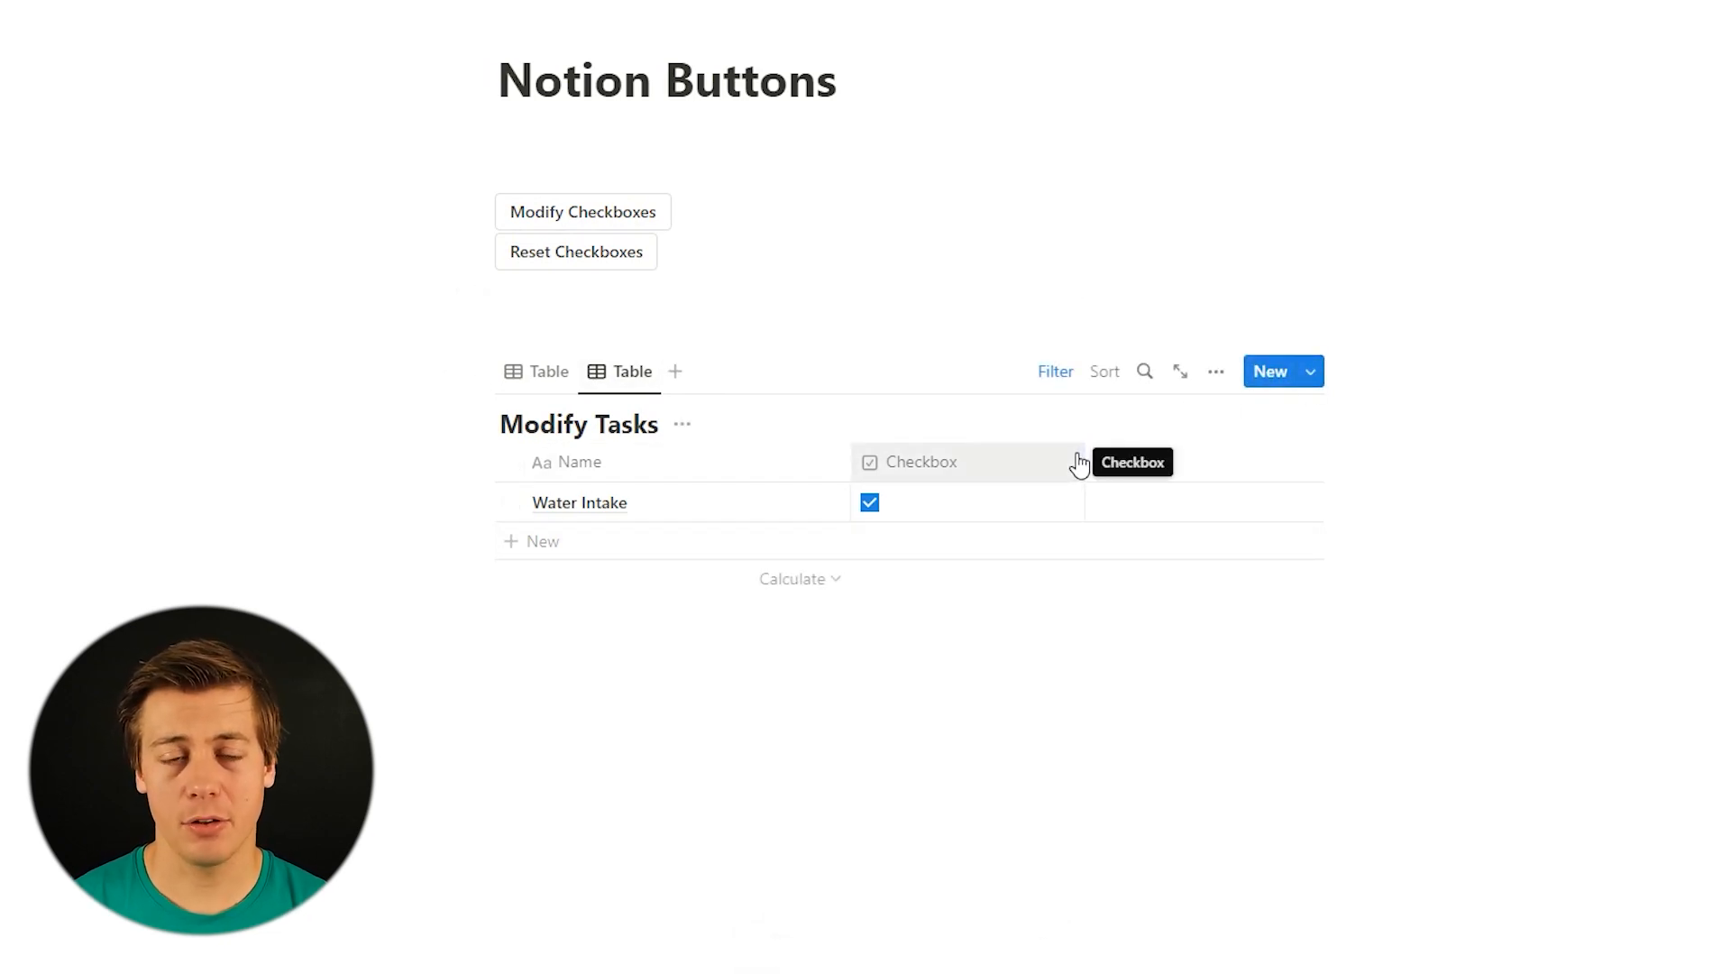
pyautogui.click(596, 270)
pyautogui.click(911, 455)
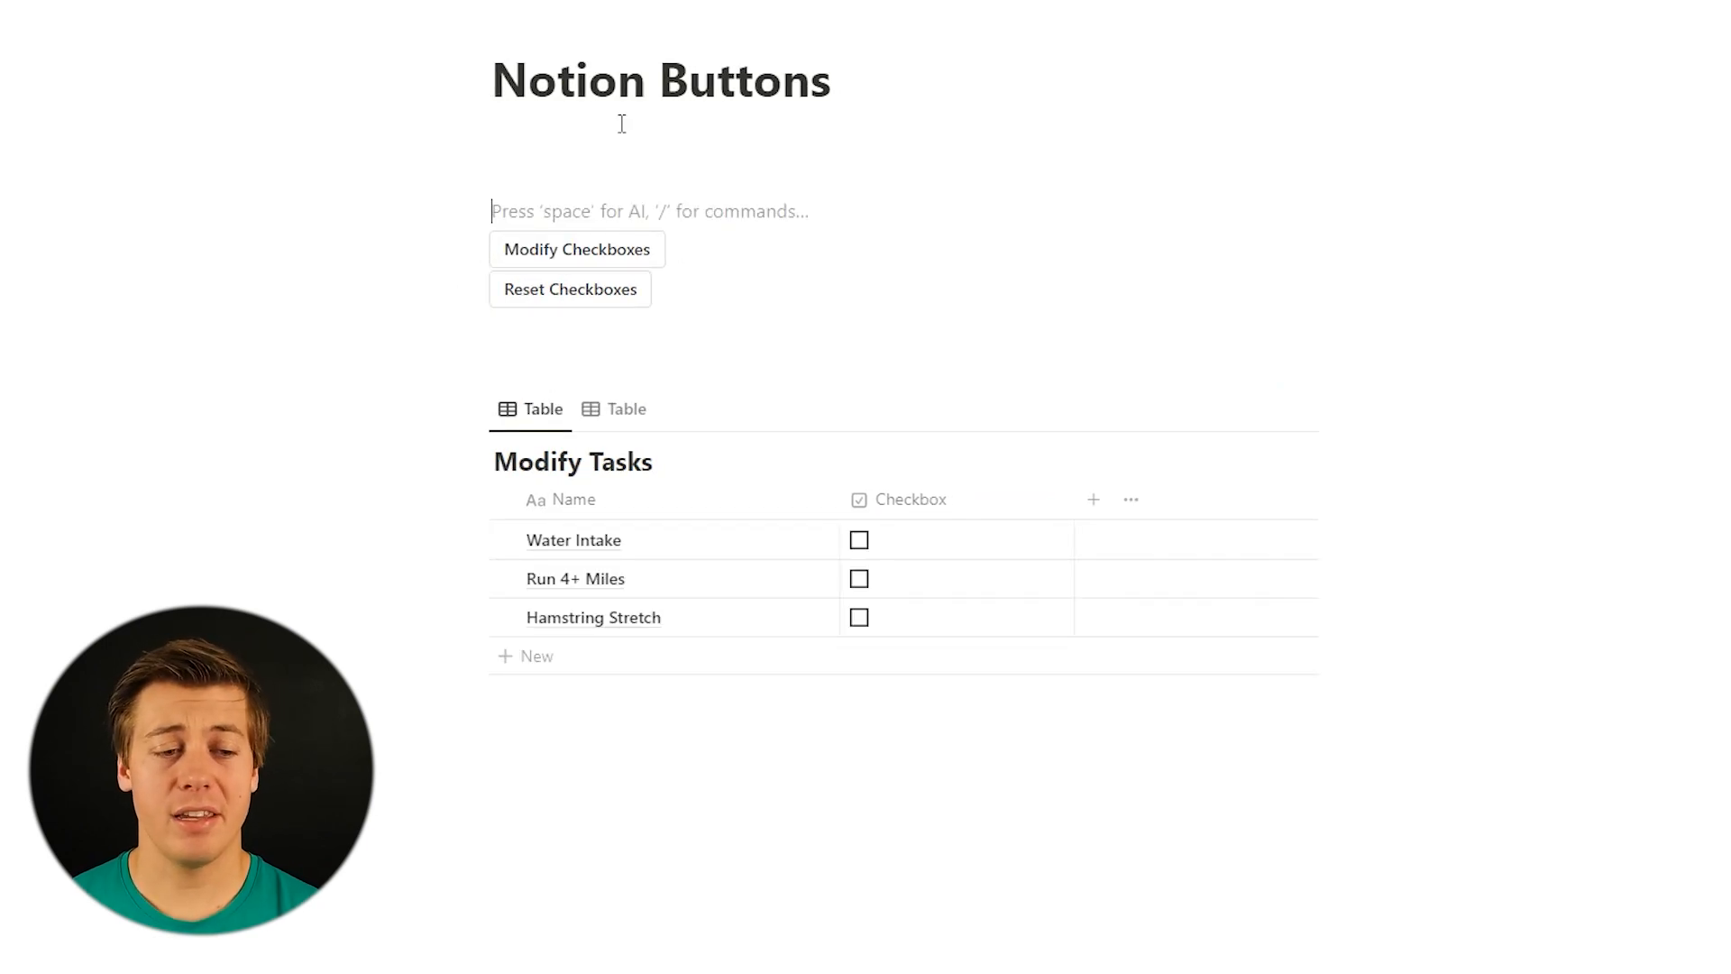
# Remove the Name contains Water filter rule from the Modify Checkboxes button and save it.
pyautogui.click(685, 252)
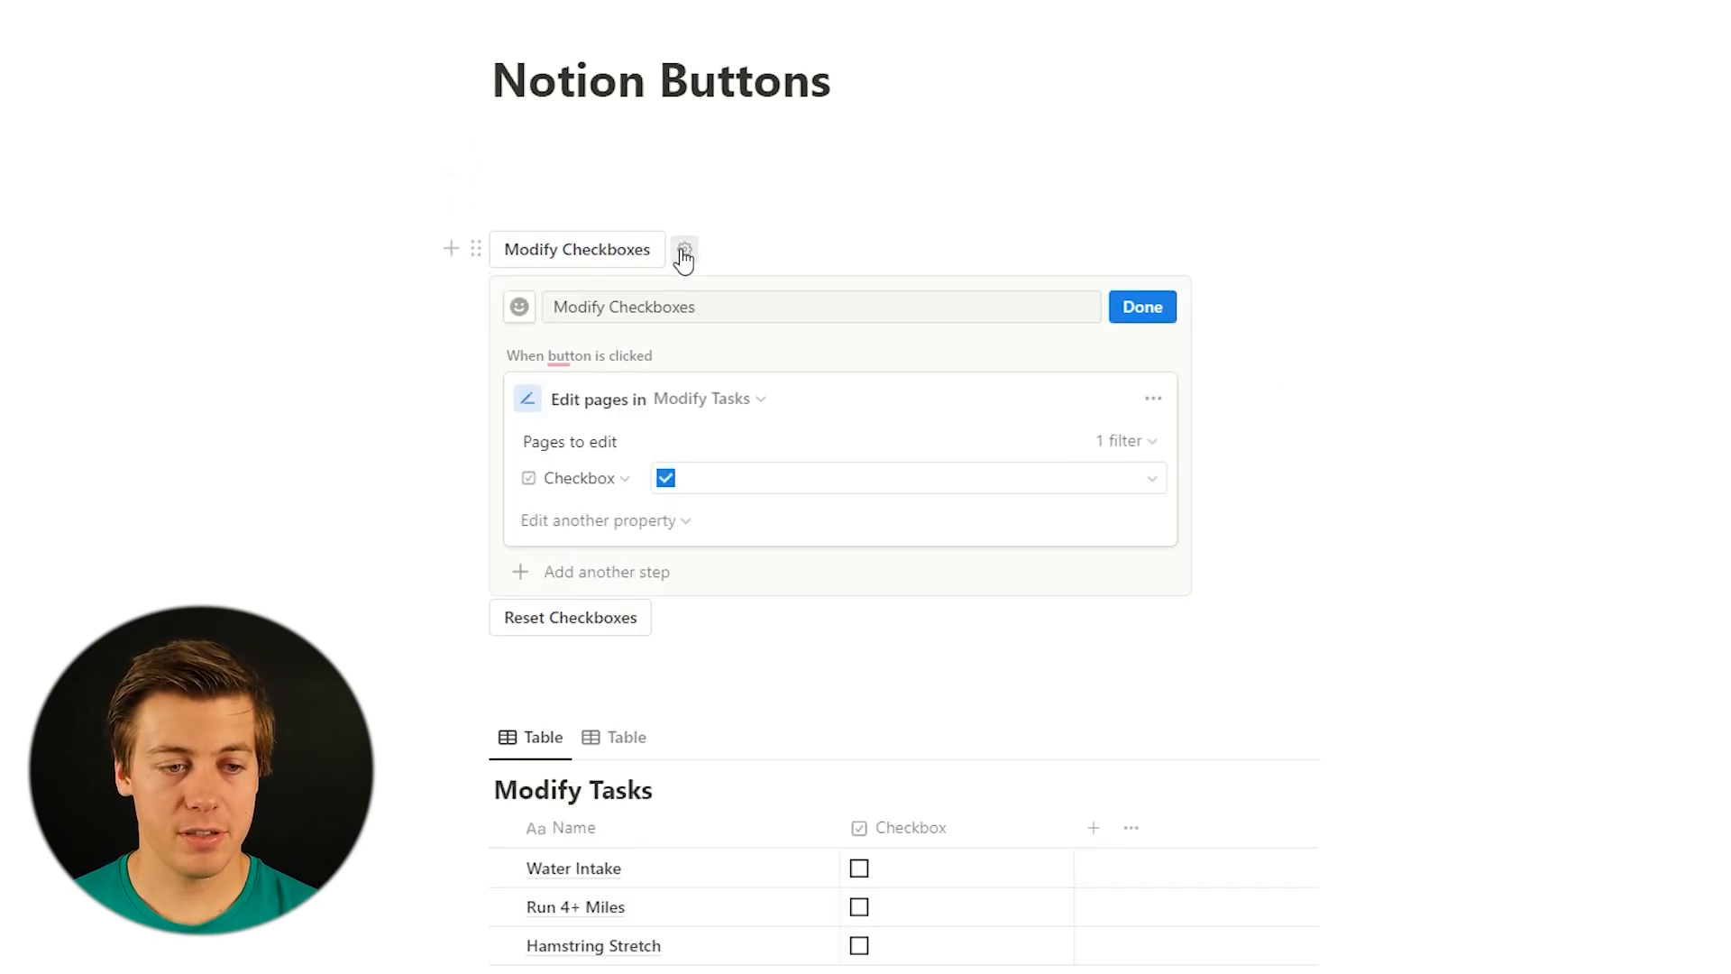
pyautogui.click(1111, 441)
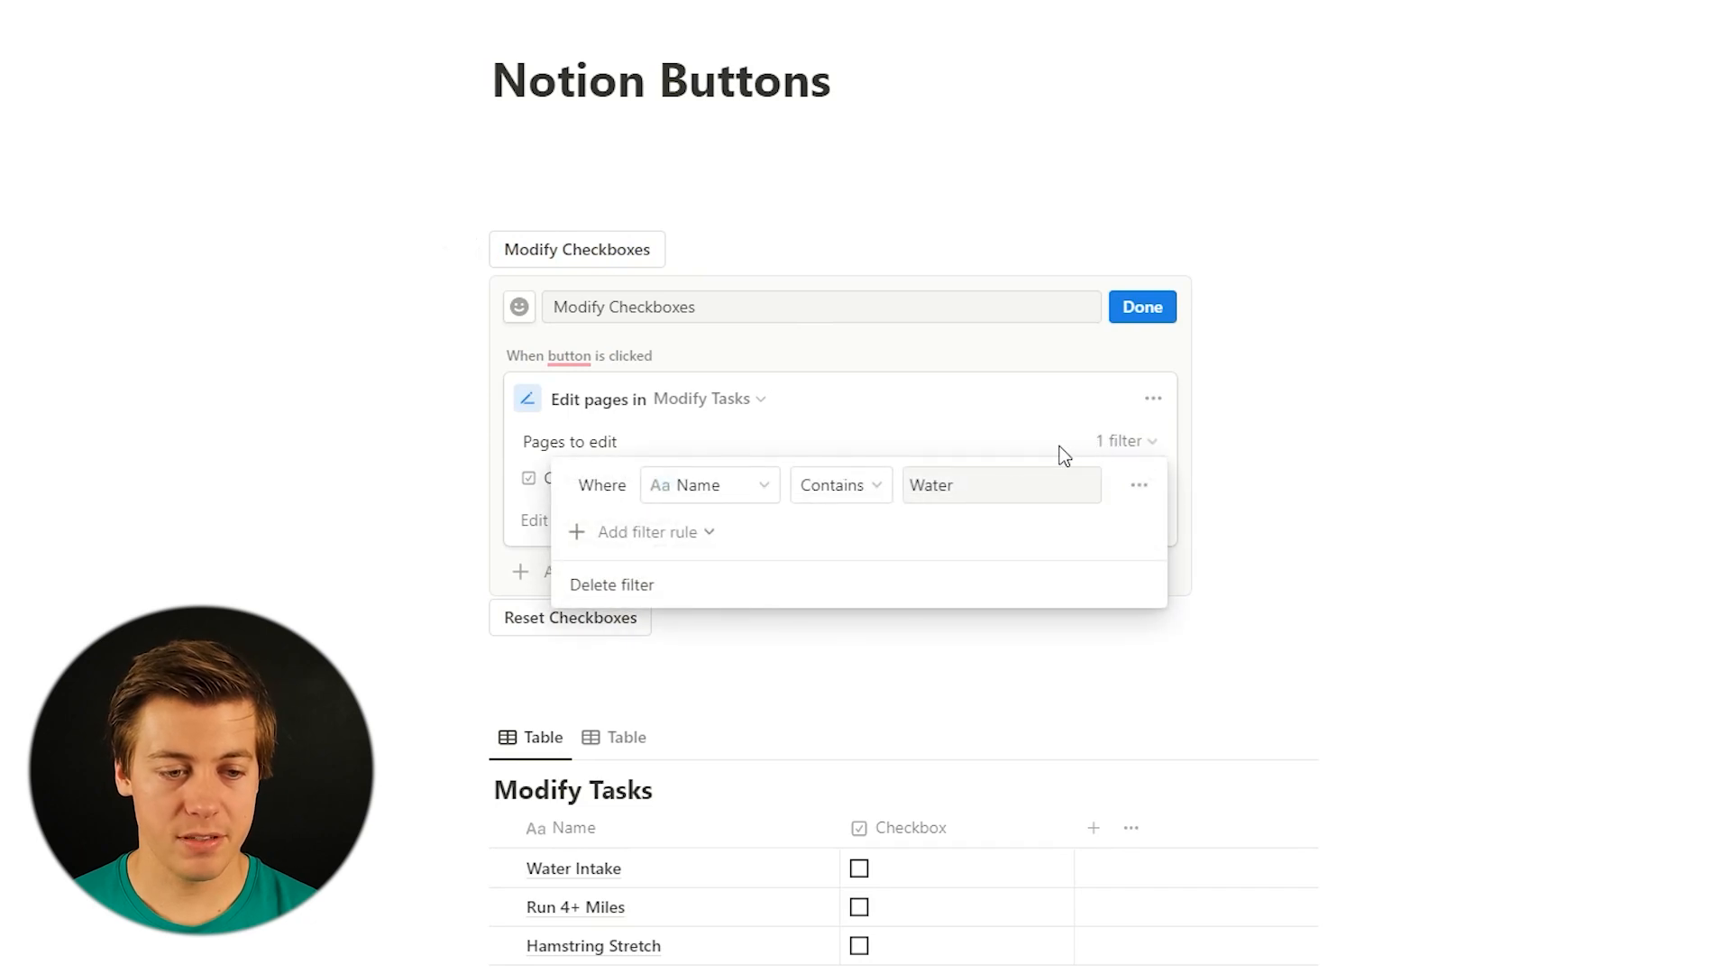
pyautogui.click(1139, 487)
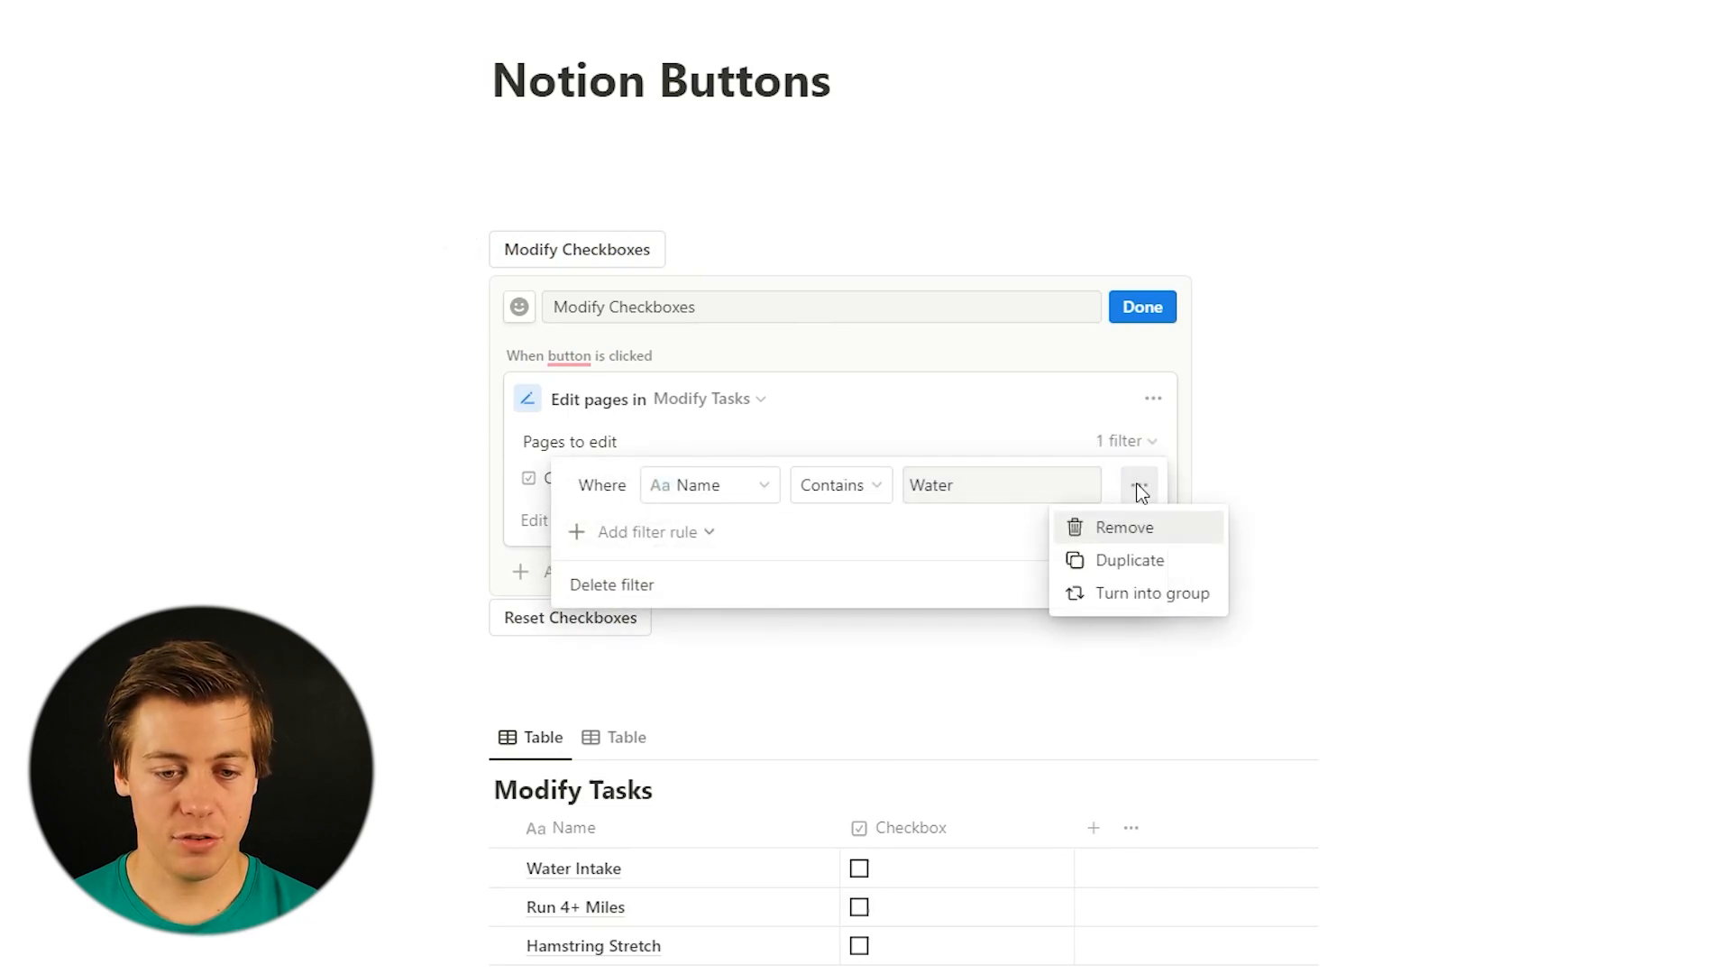
pyautogui.click(1140, 528)
pyautogui.click(1372, 441)
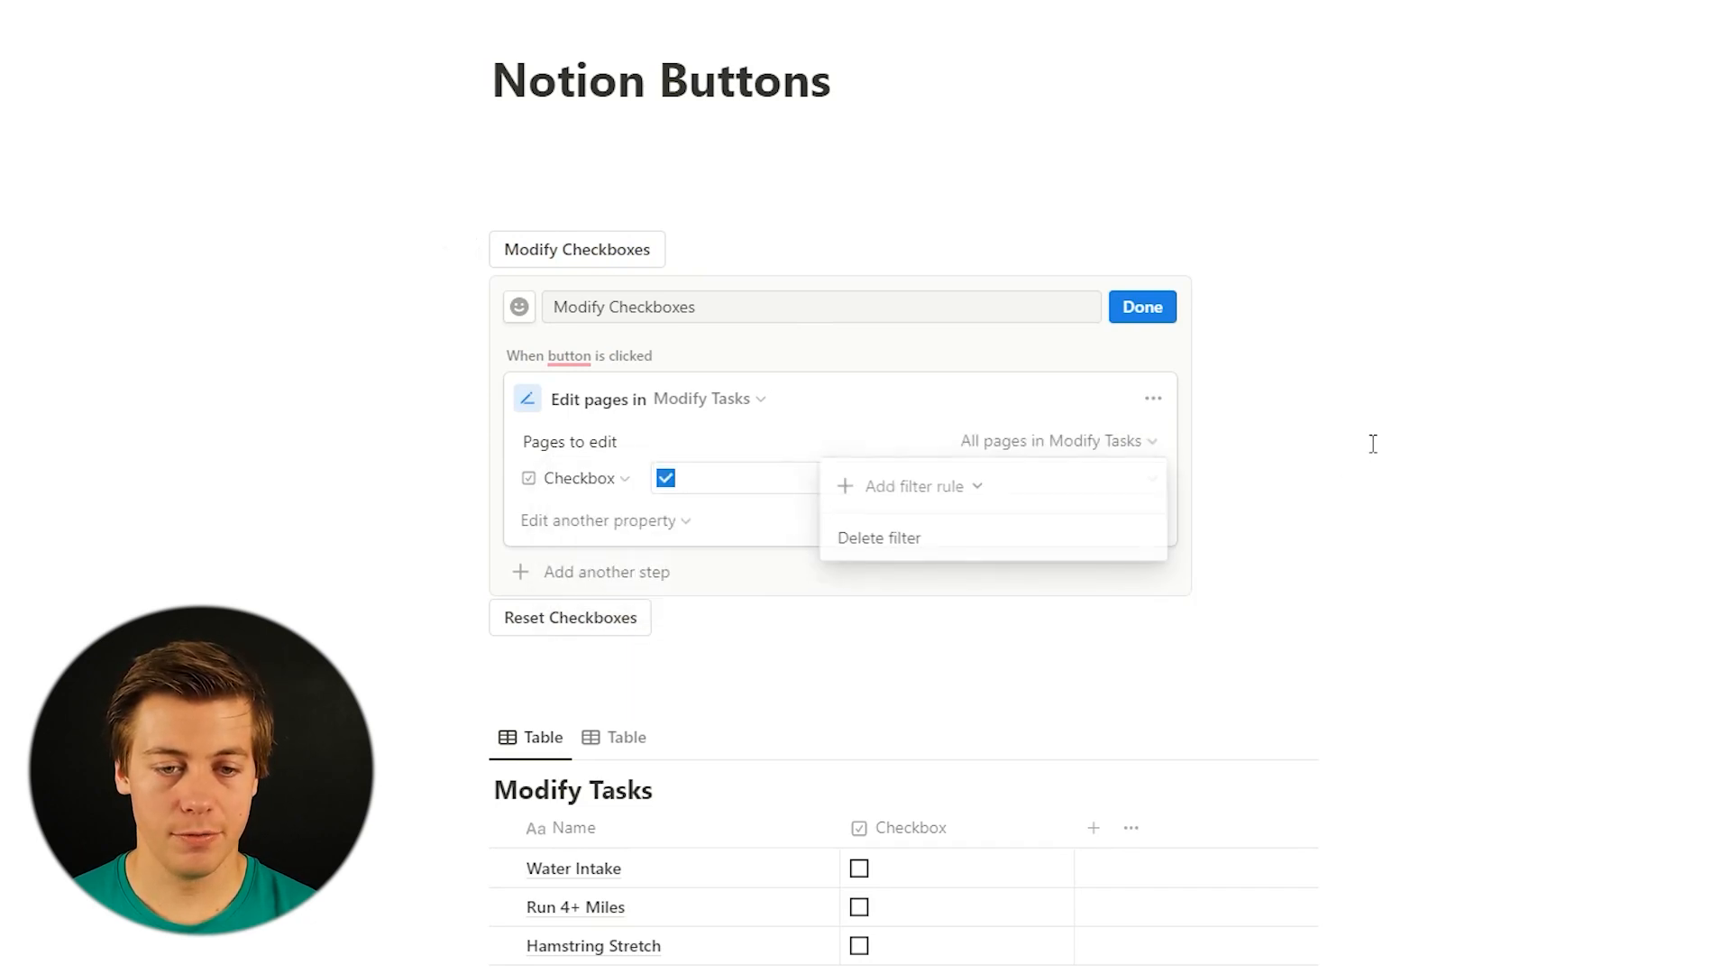
pyautogui.click(1154, 308)
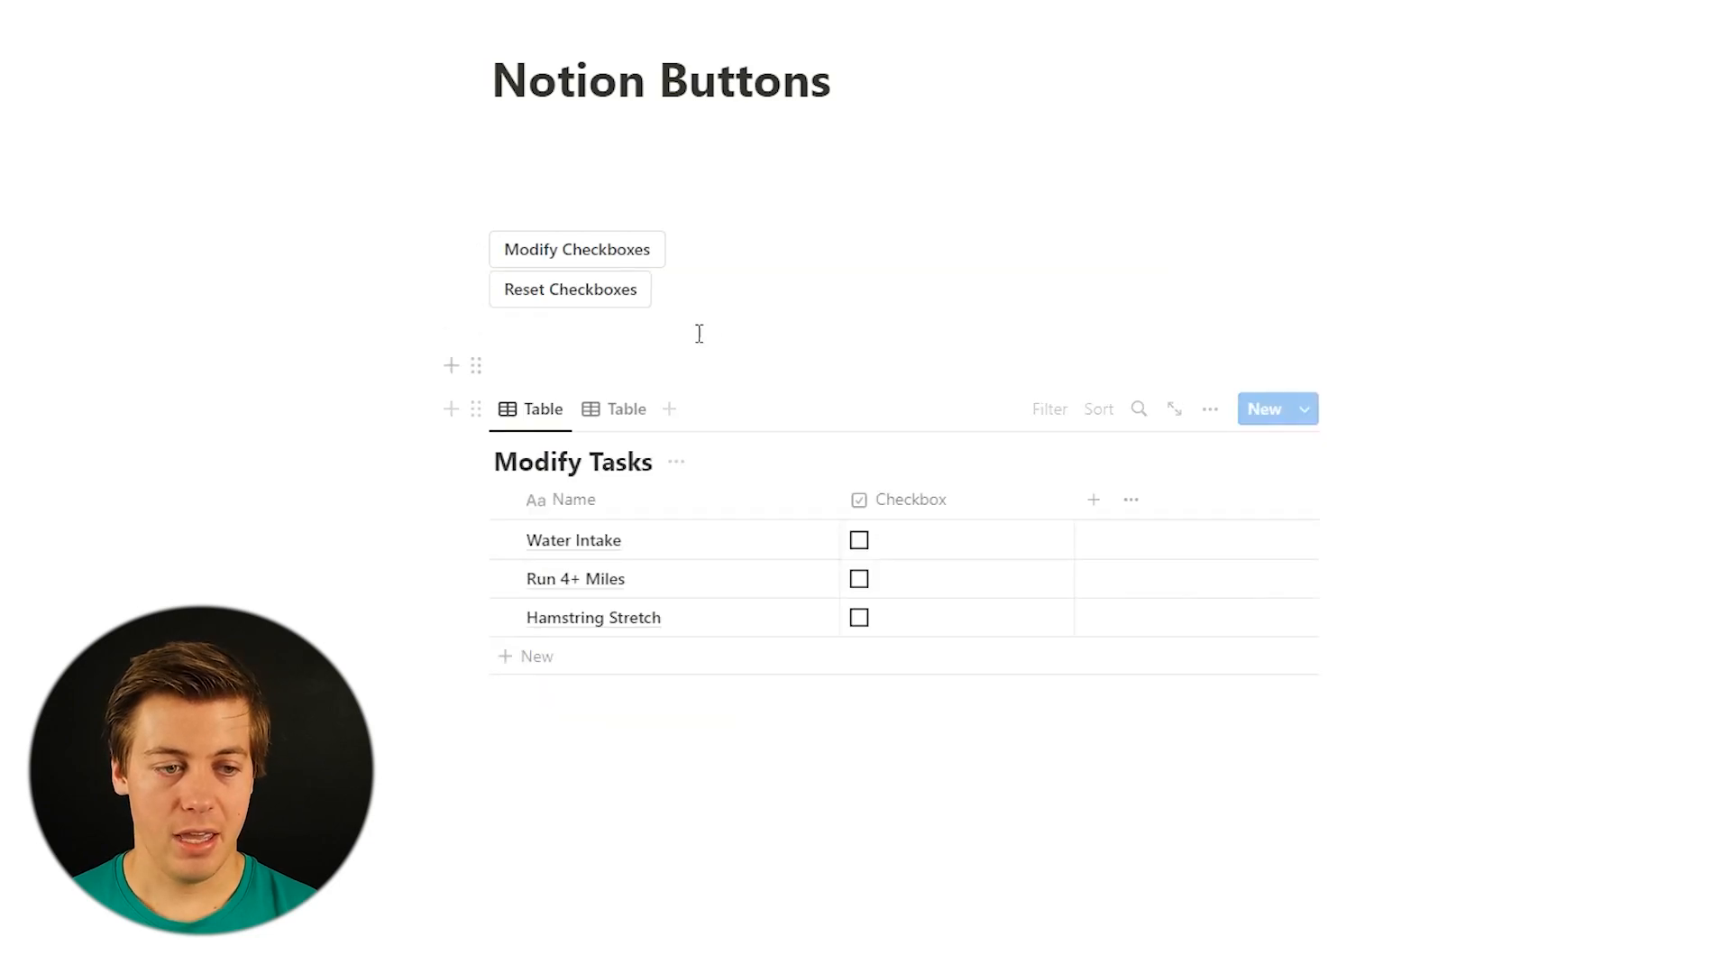
# Test the unfiltered Modify Checkboxes button, and clear all tasks by running Reset Checkboxes and confirming.
pyautogui.click(617, 254)
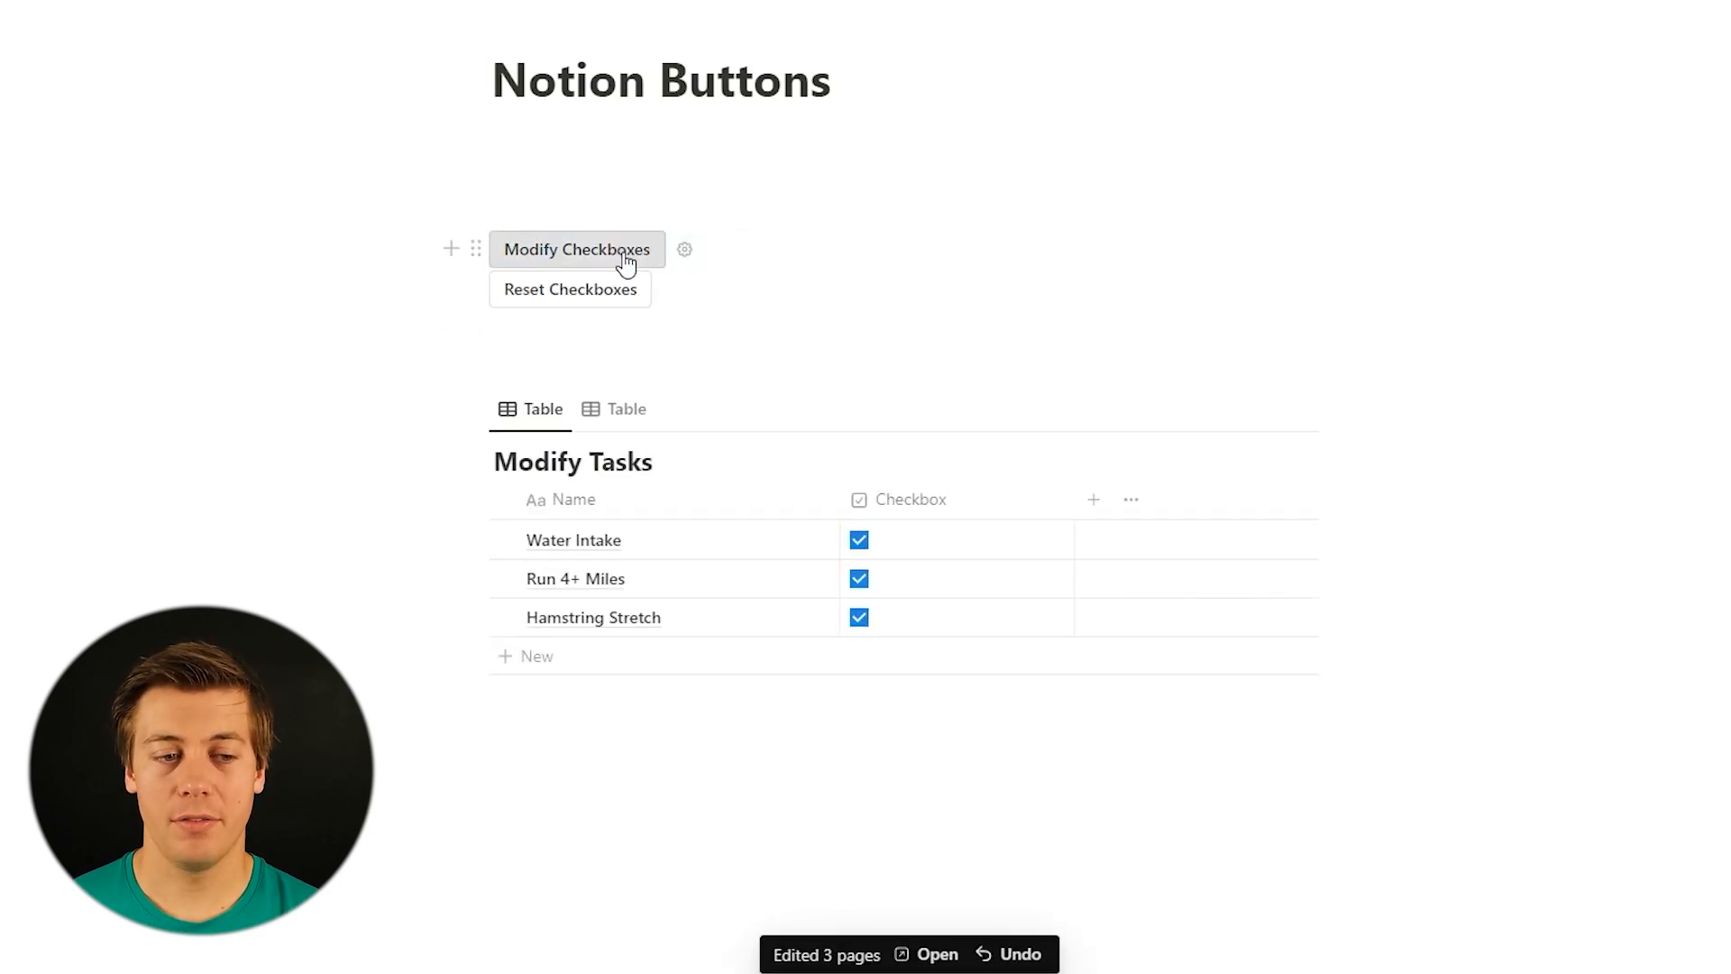
pyautogui.click(621, 298)
pyautogui.click(913, 456)
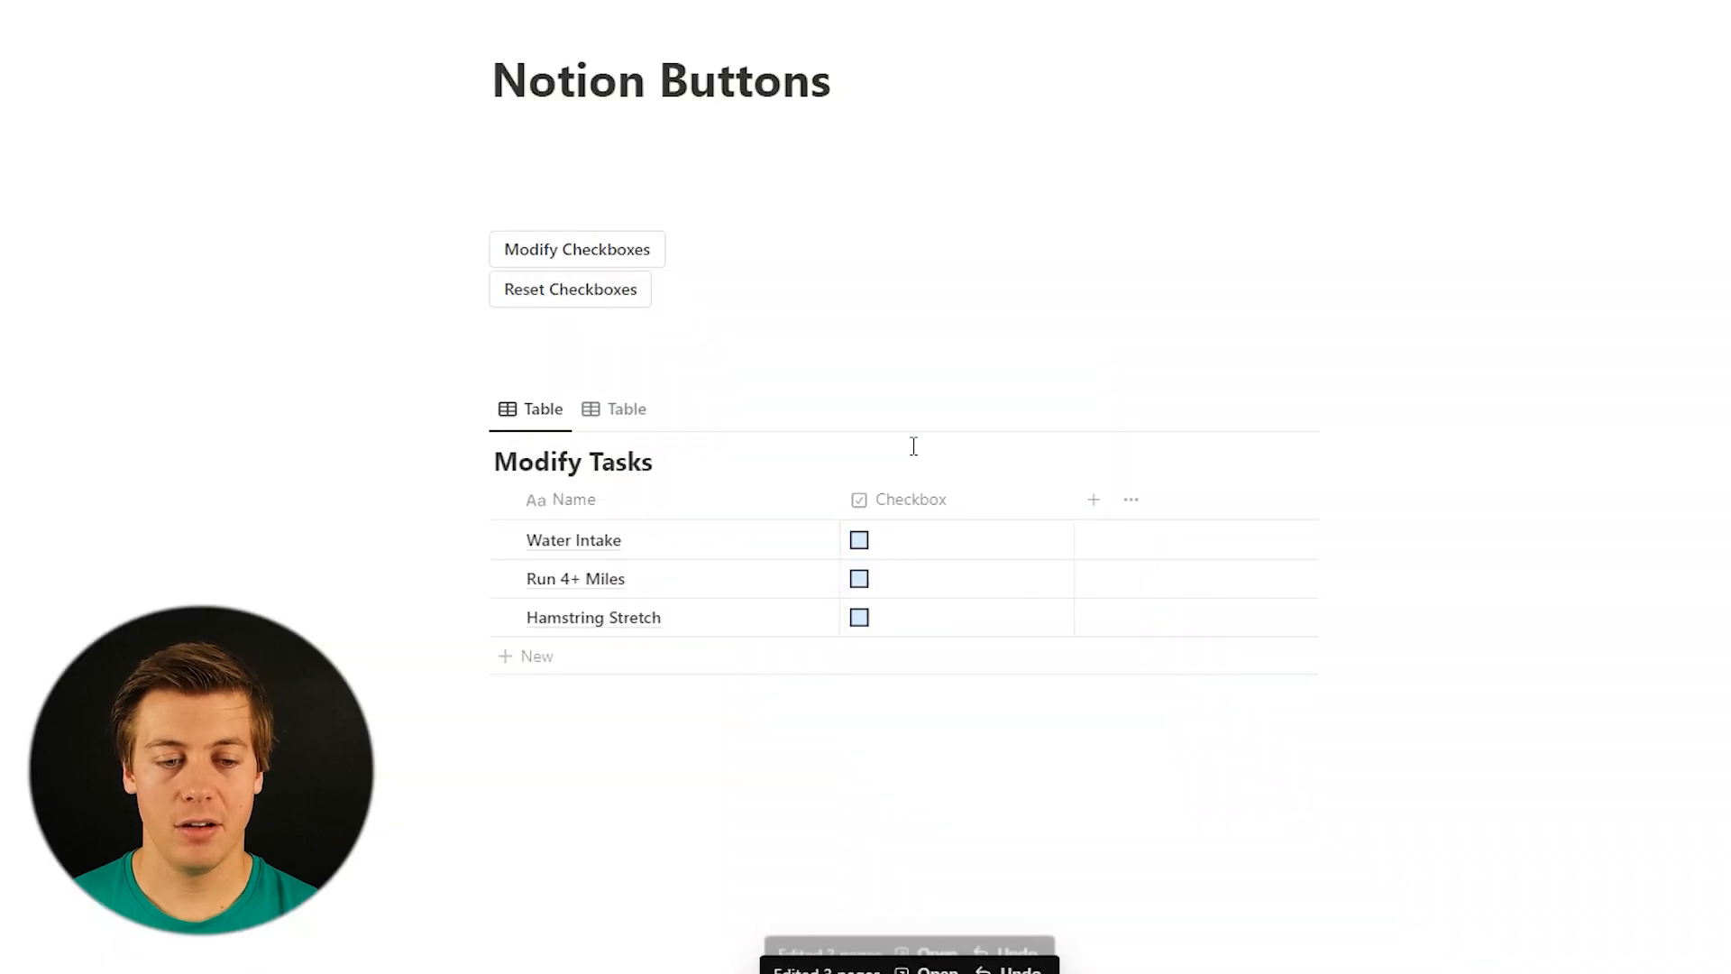
# Insert a new button block above Modify Checkboxes and name it "Add in Task".
pyautogui.click(634, 195)
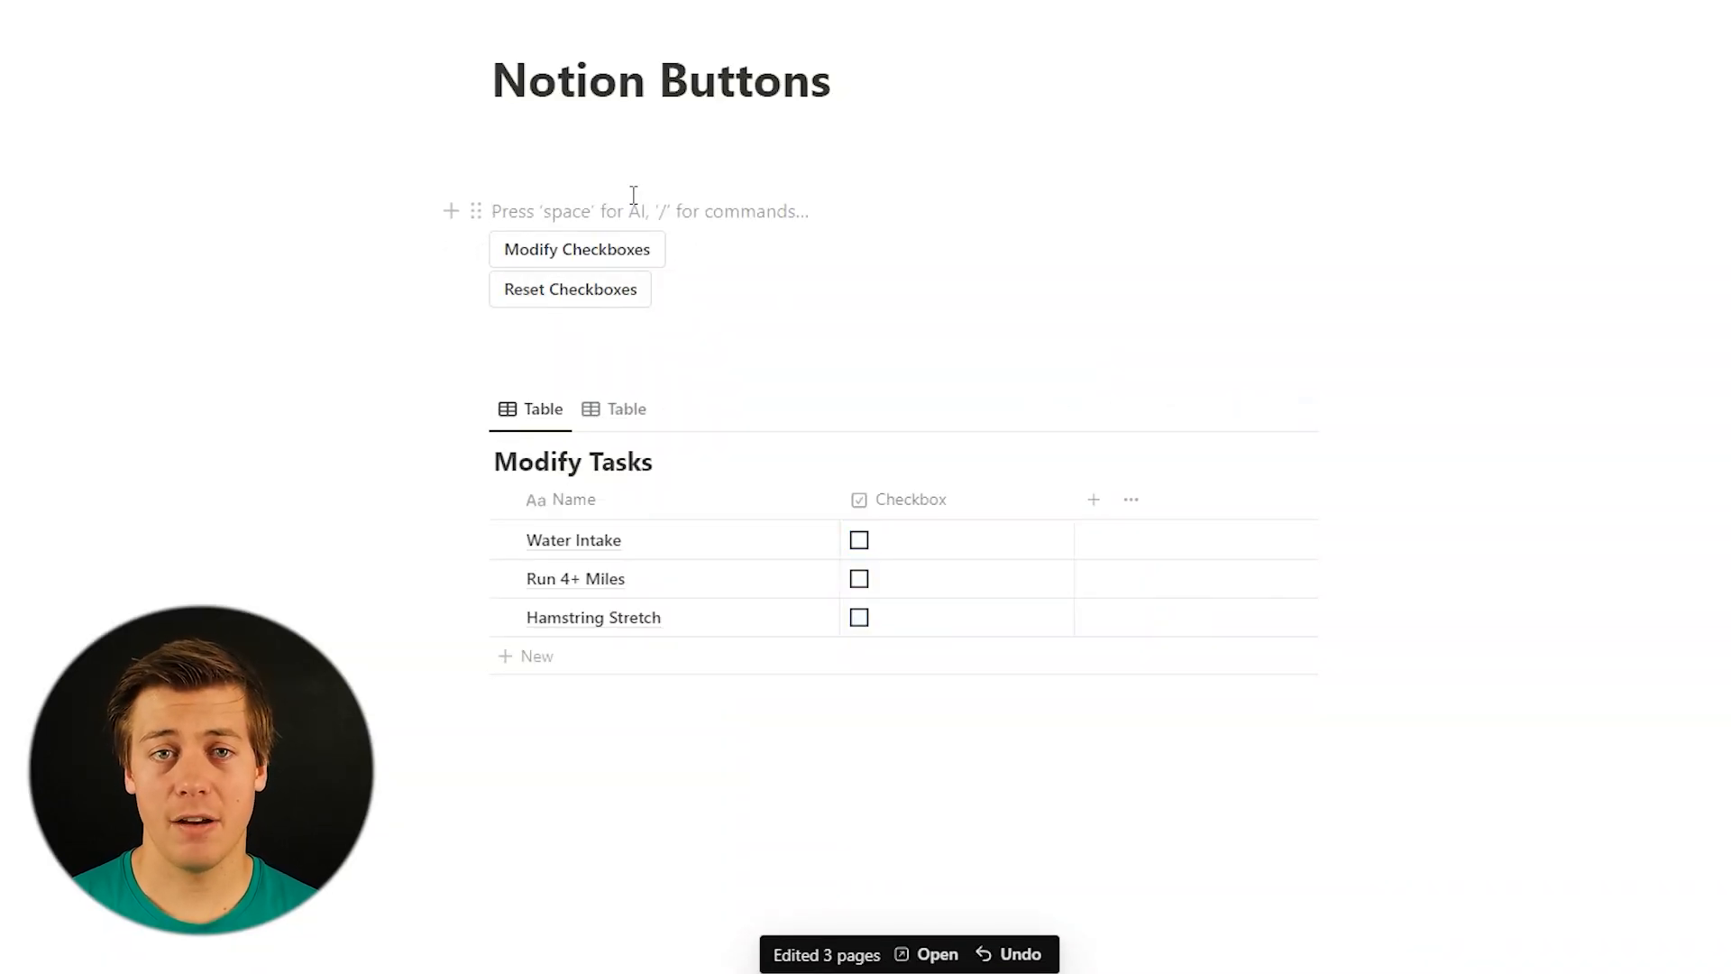
pyautogui.write('/but')
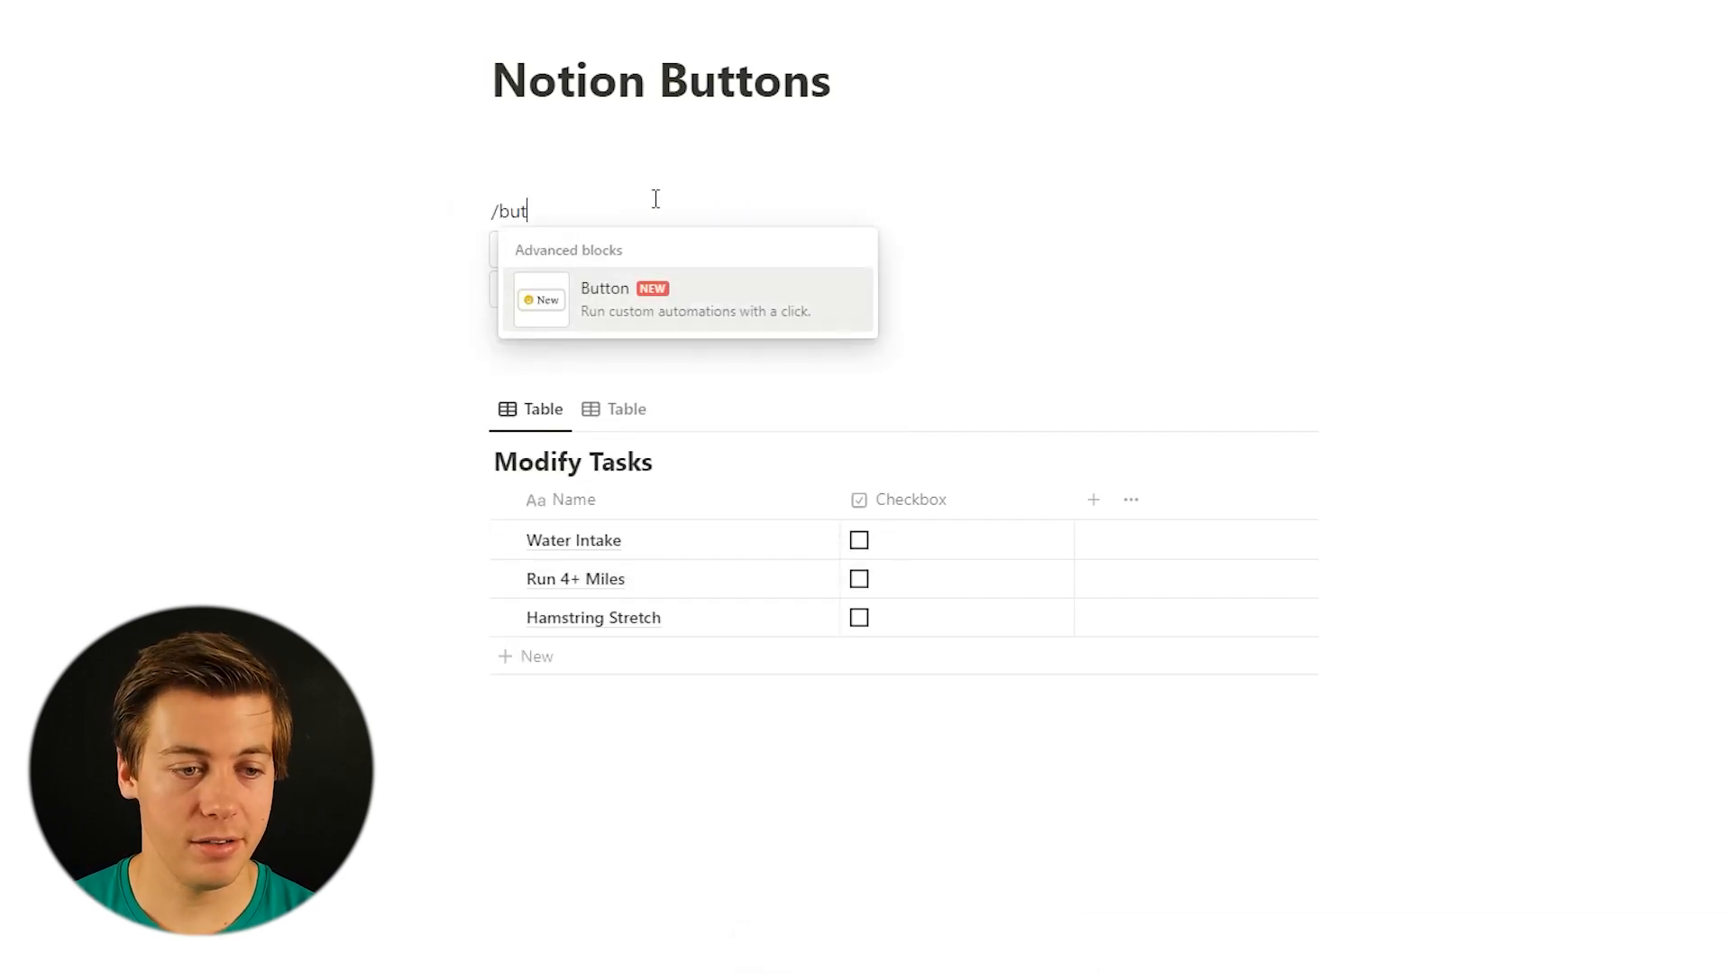
pyautogui.click(656, 296)
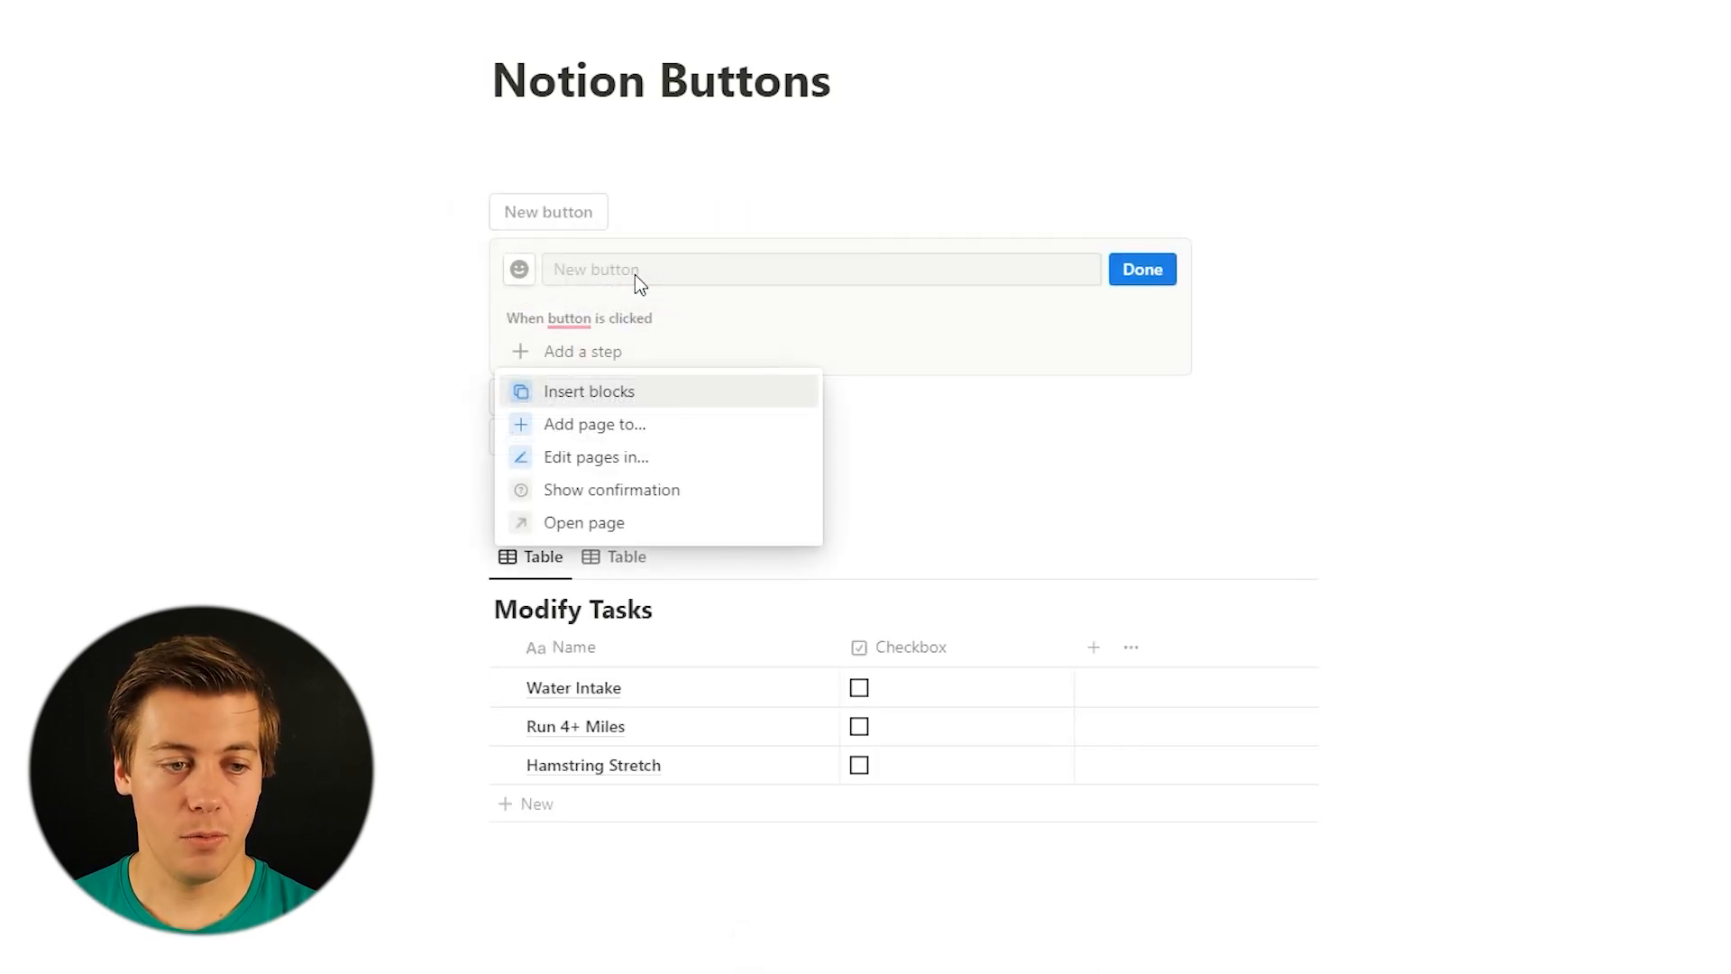
pyautogui.click(655, 269)
pyautogui.write('Add')
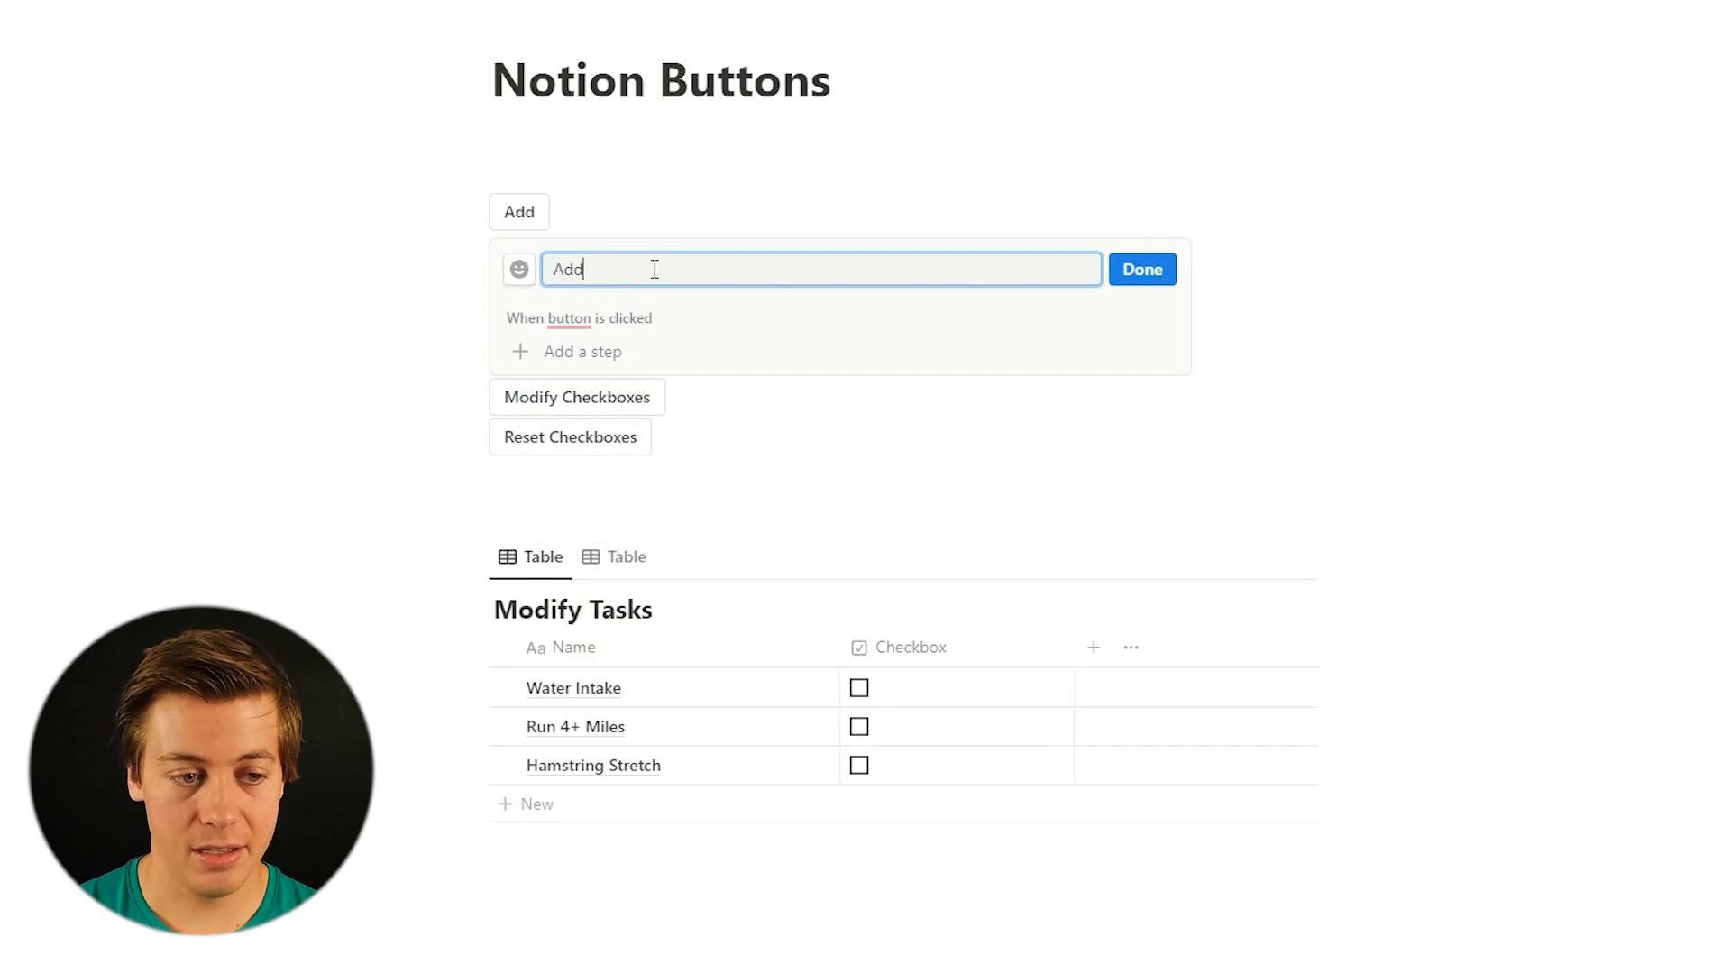
pyautogui.write(' in Task')
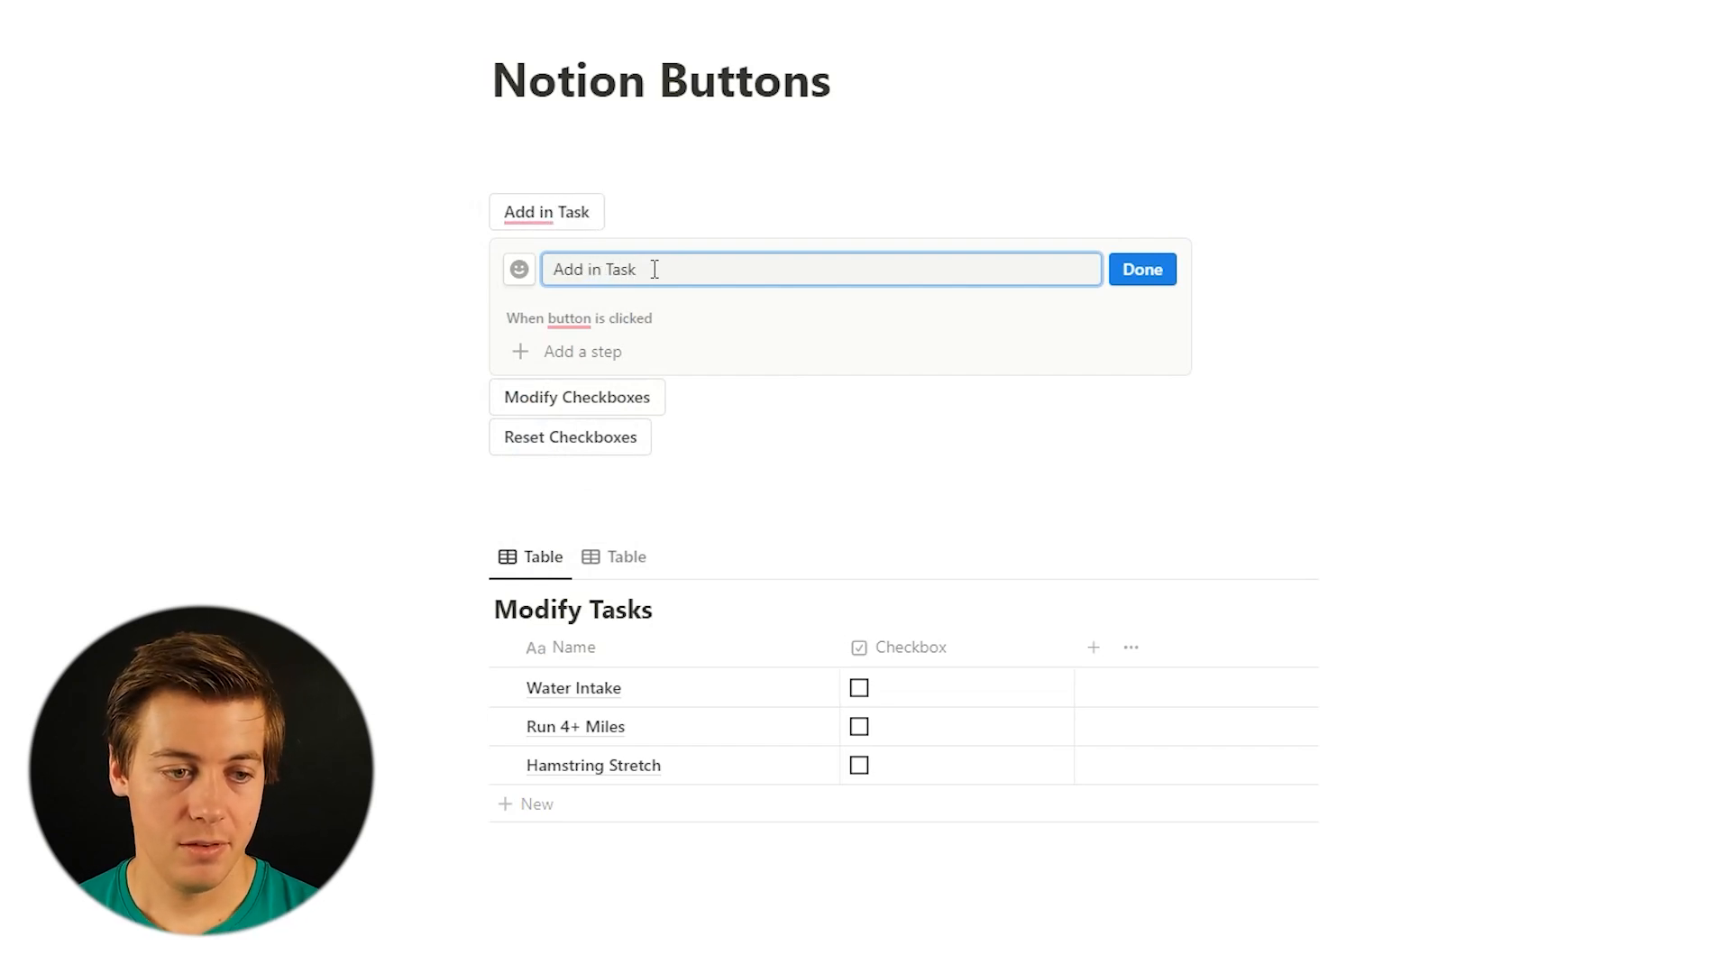
# Make the Add in Task button add a page to the Modify Tasks database with its Checkbox property set to Unchecked.
pyautogui.click(608, 347)
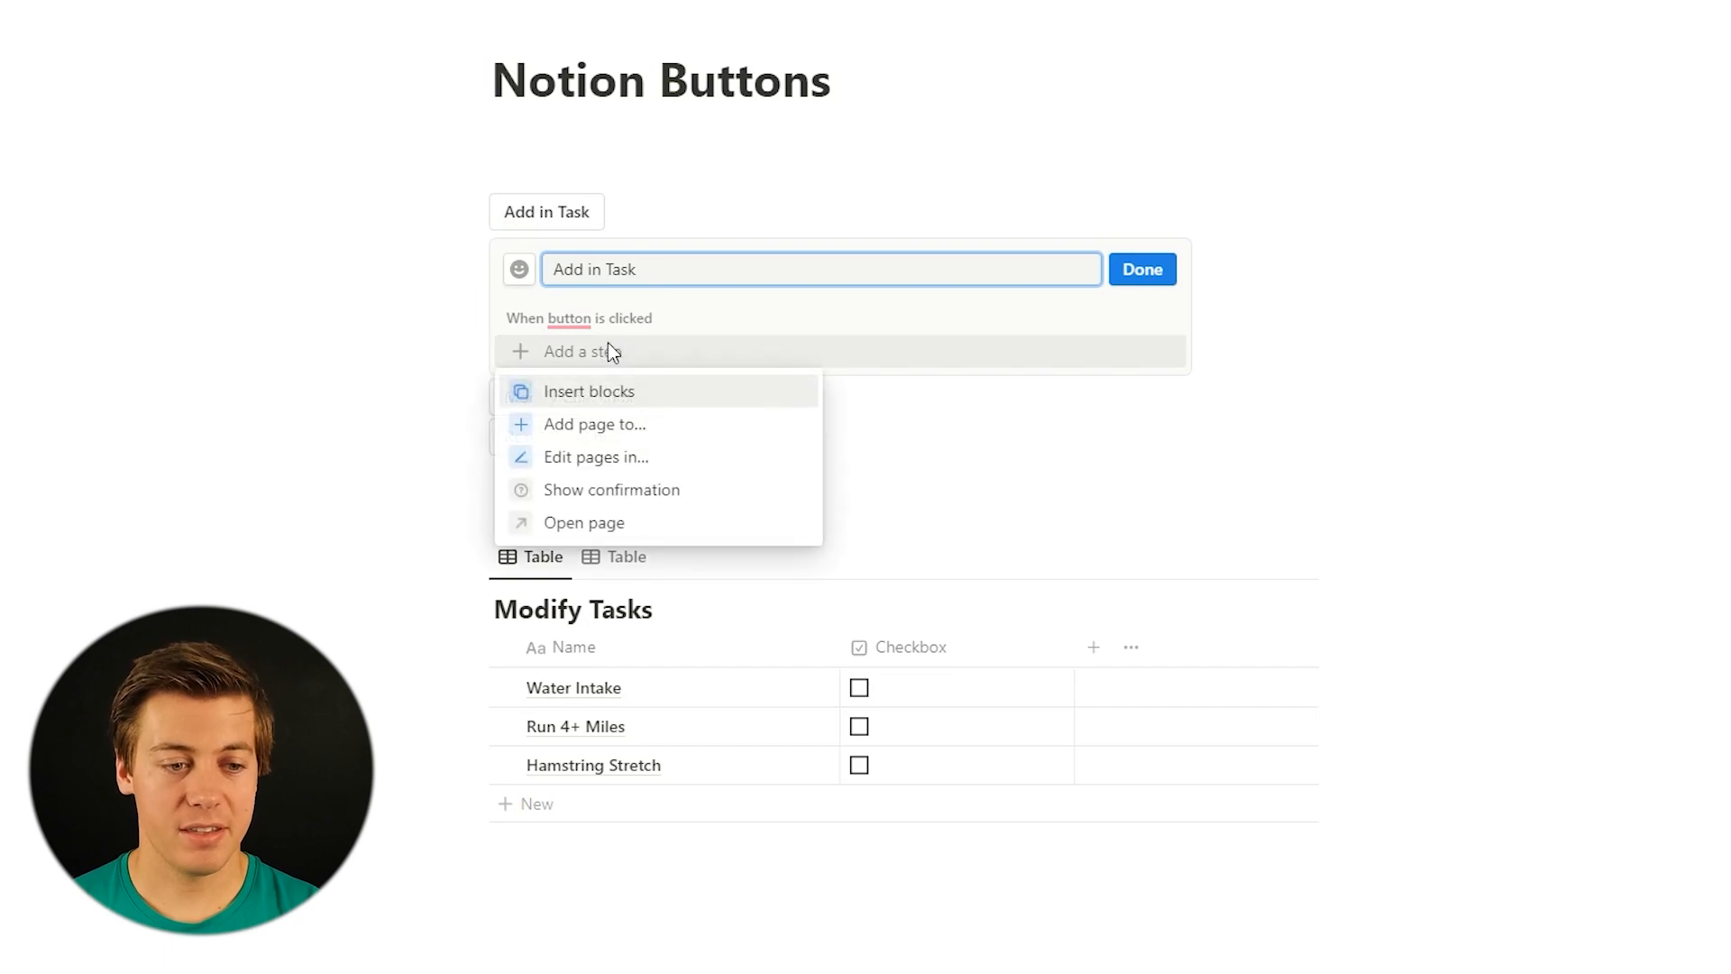
pyautogui.click(633, 428)
pyautogui.click(726, 361)
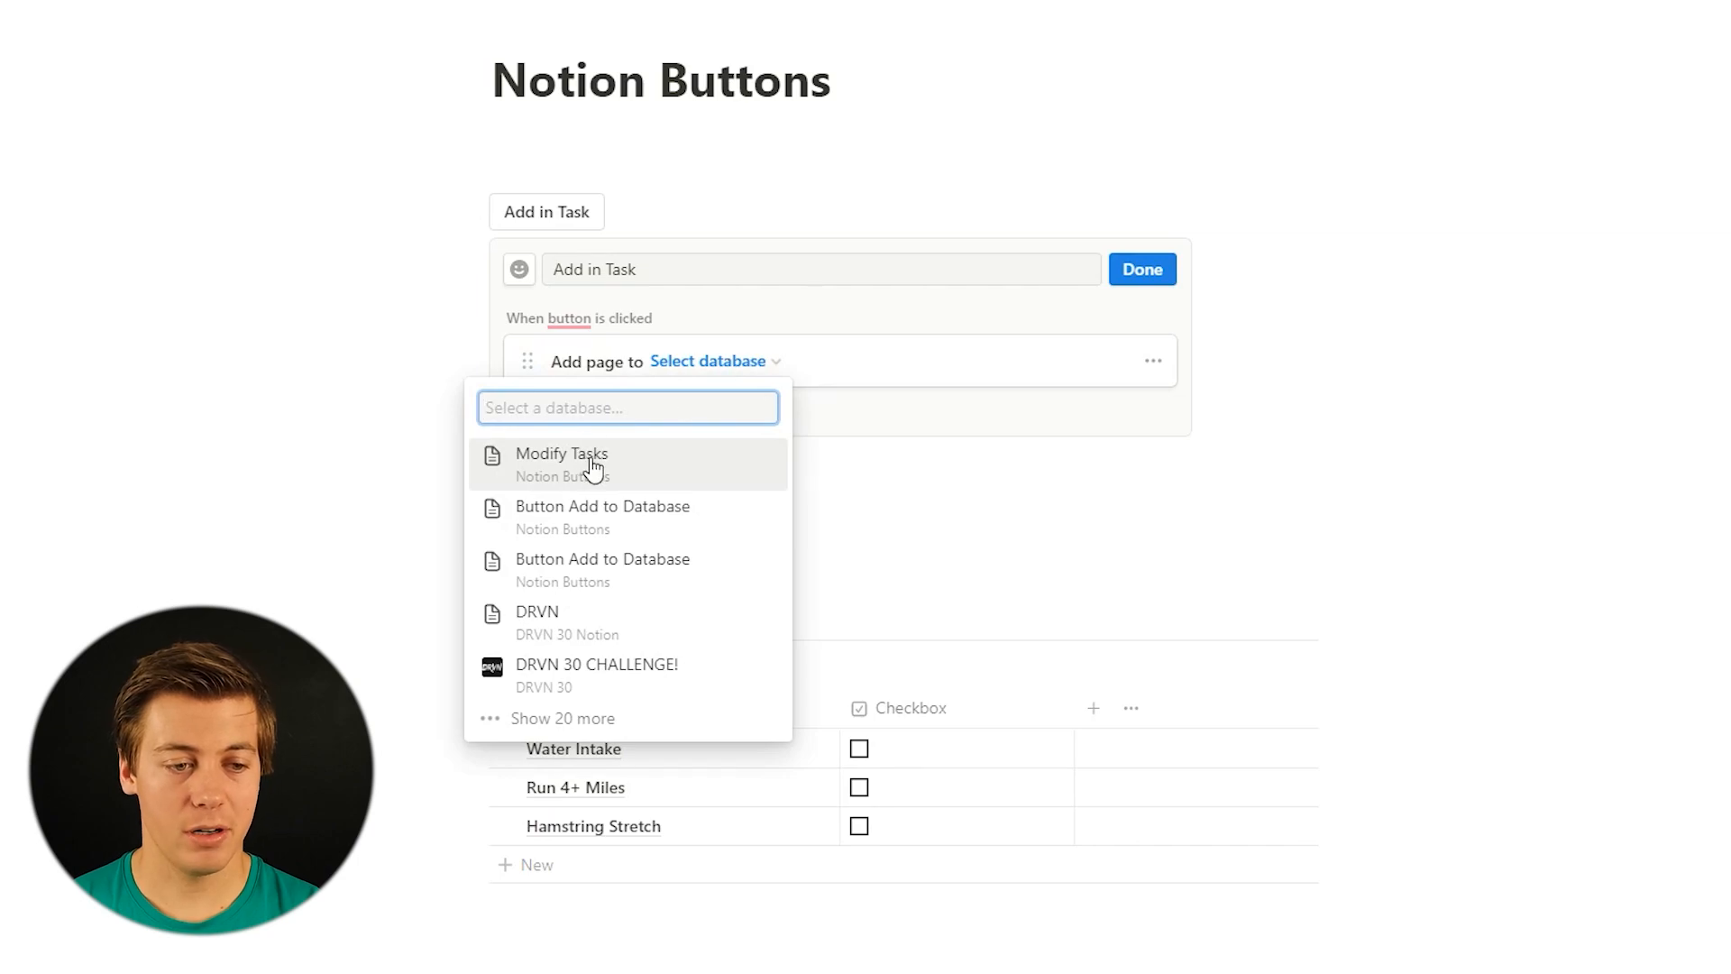
pyautogui.click(593, 467)
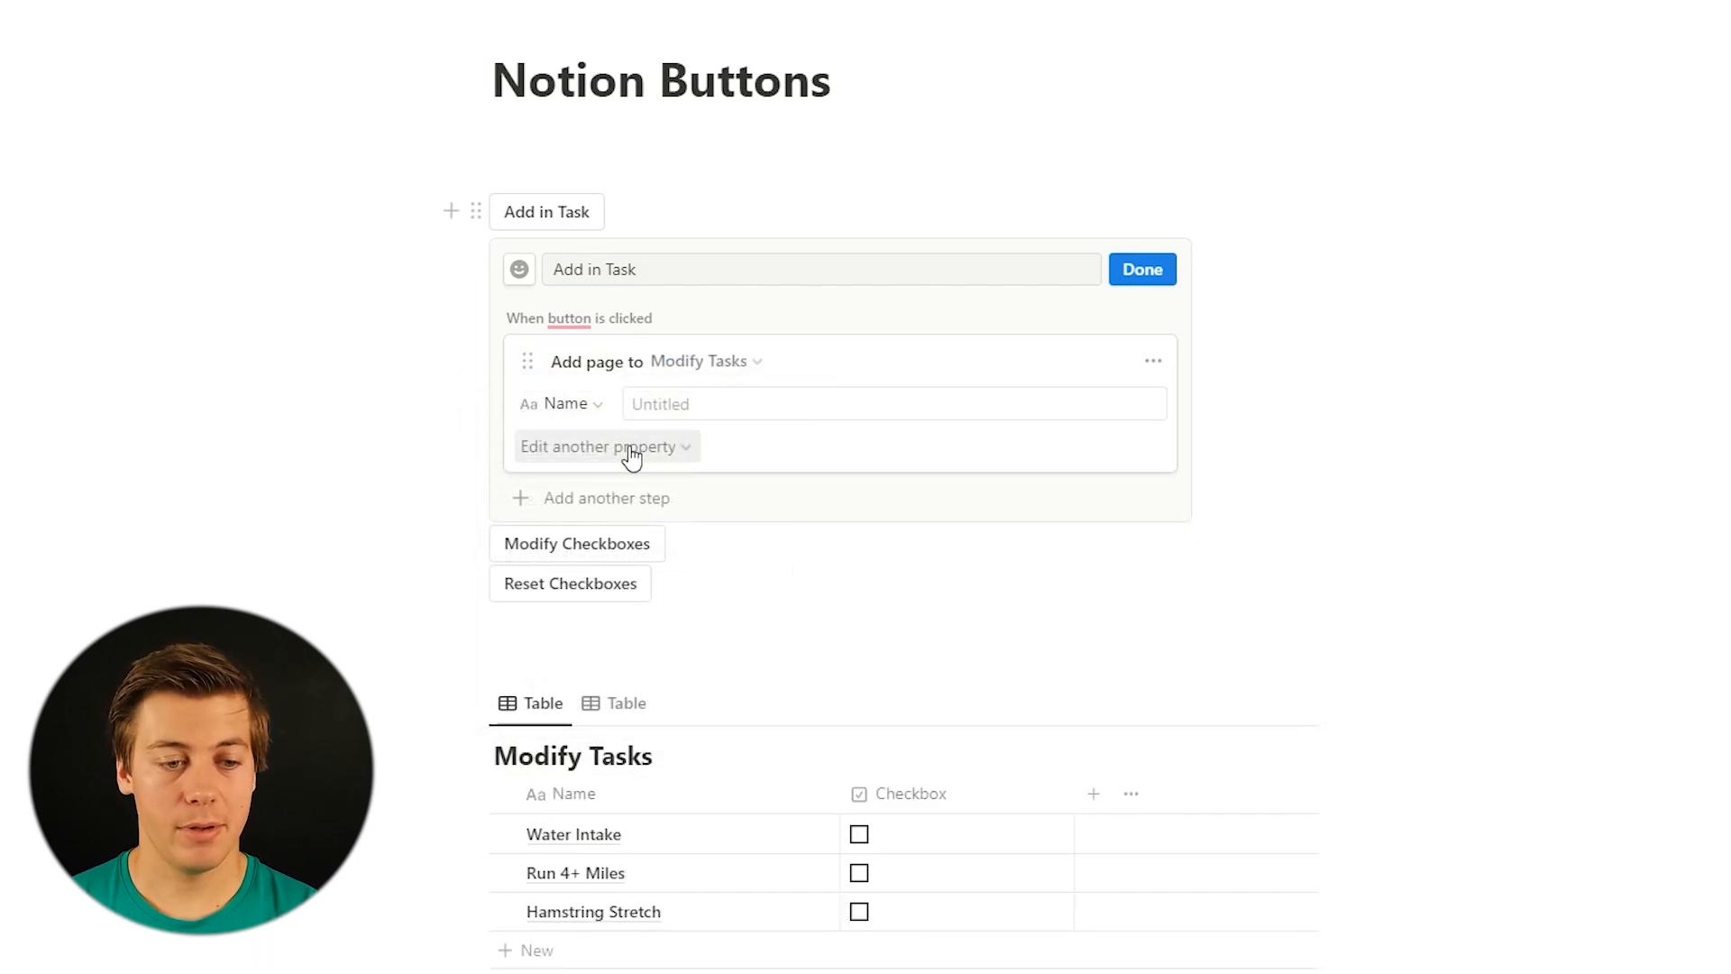
pyautogui.click(620, 446)
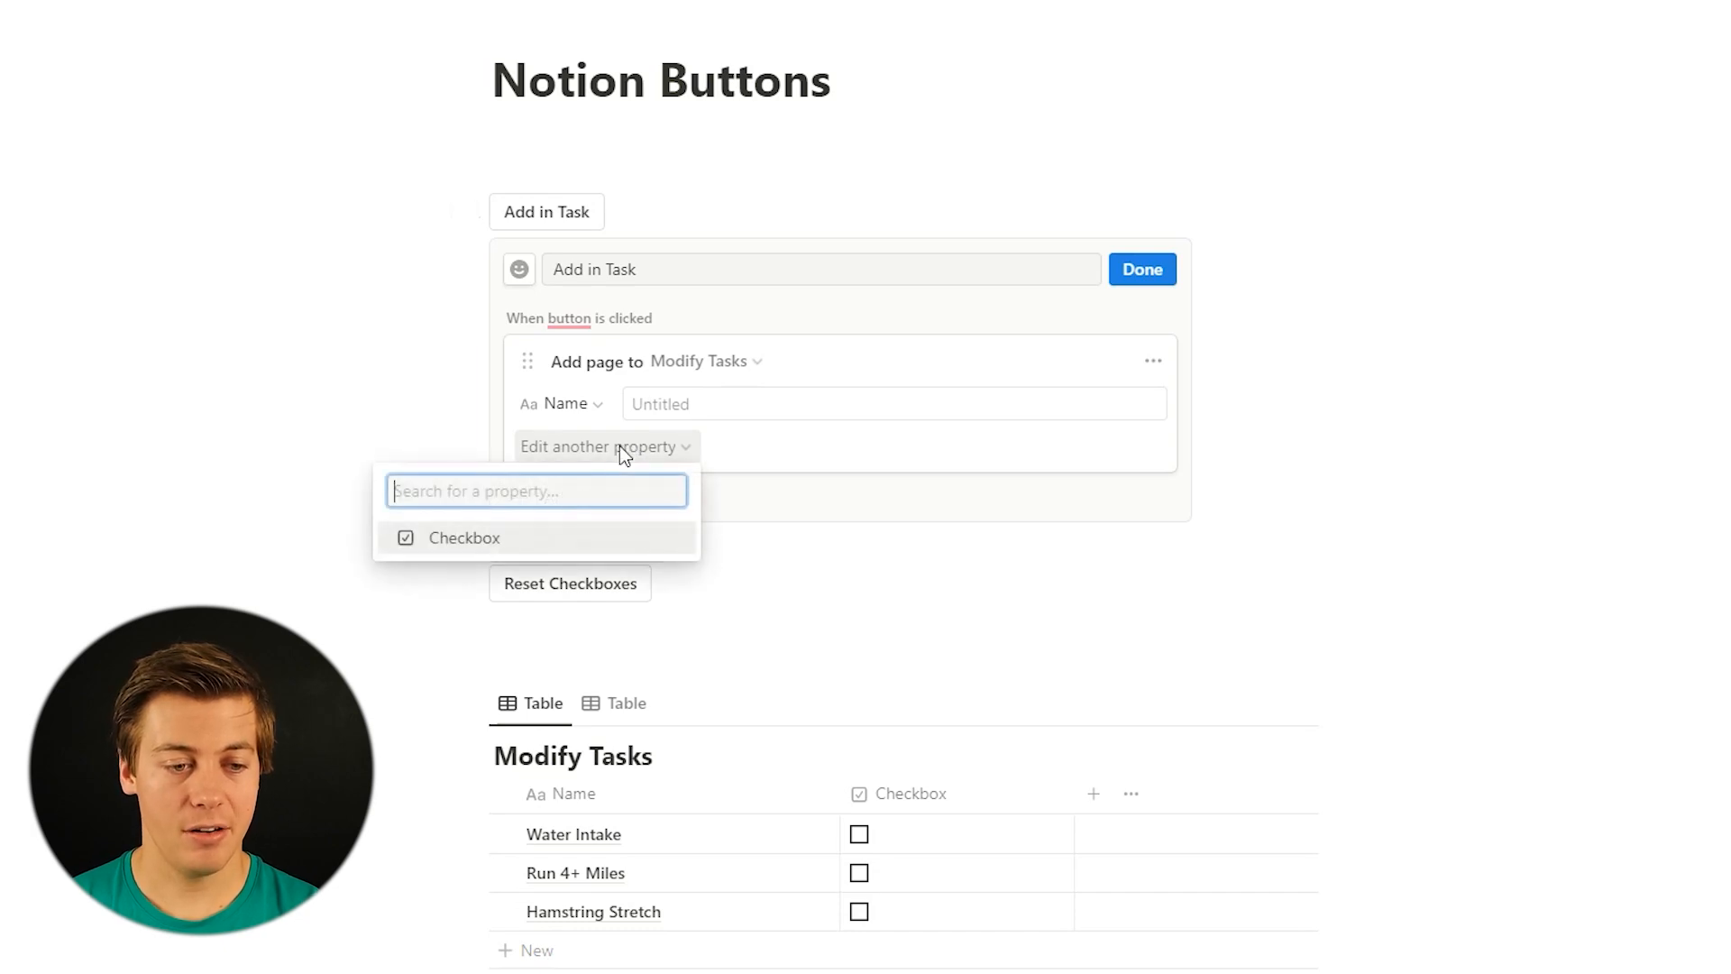
pyautogui.click(521, 537)
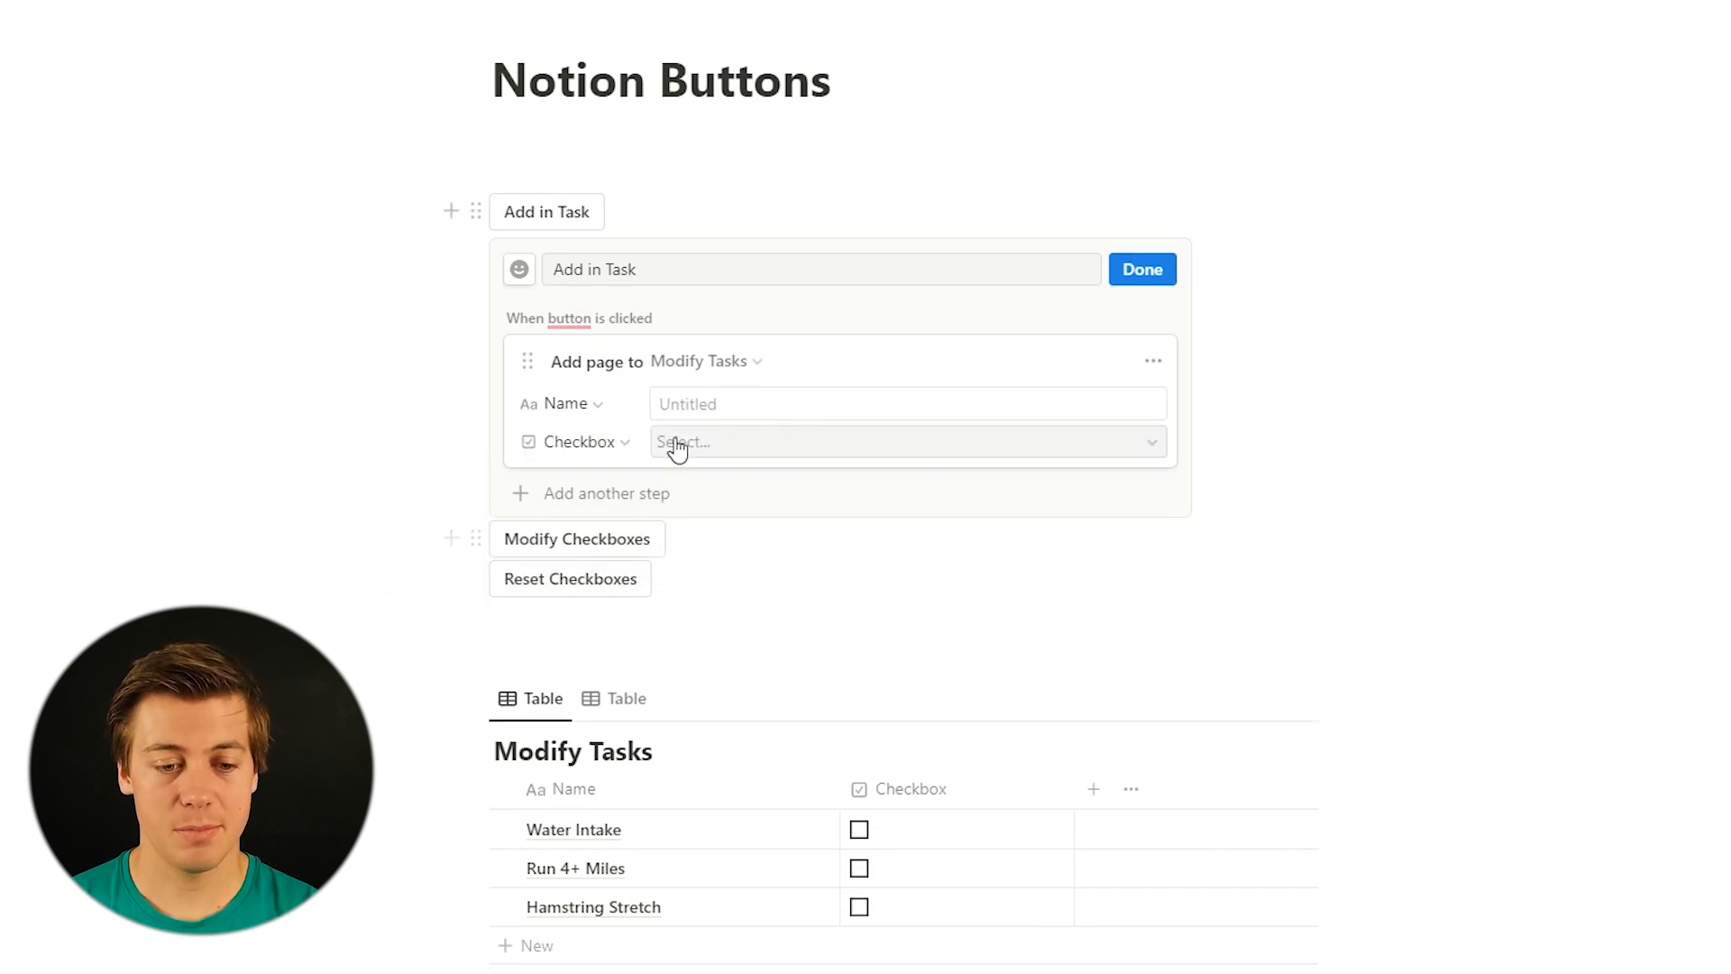
pyautogui.click(731, 442)
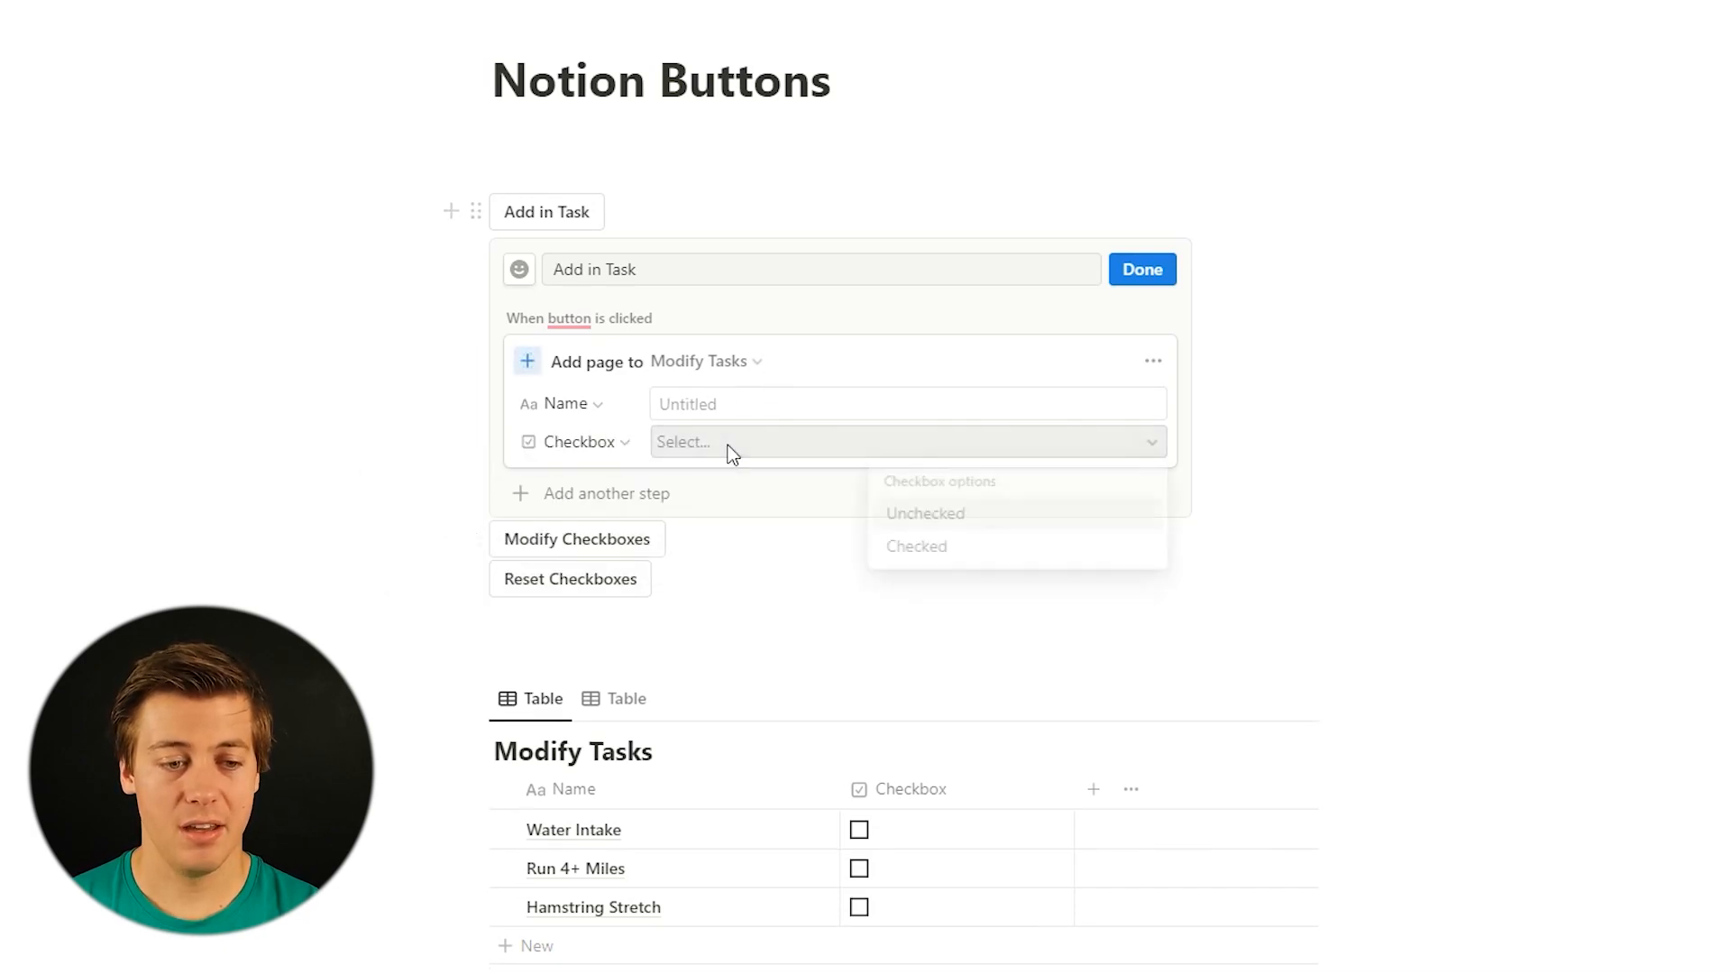
pyautogui.click(921, 519)
# Add an Open page action in Side peek to the Add in Task button and save the button.
pyautogui.click(670, 496)
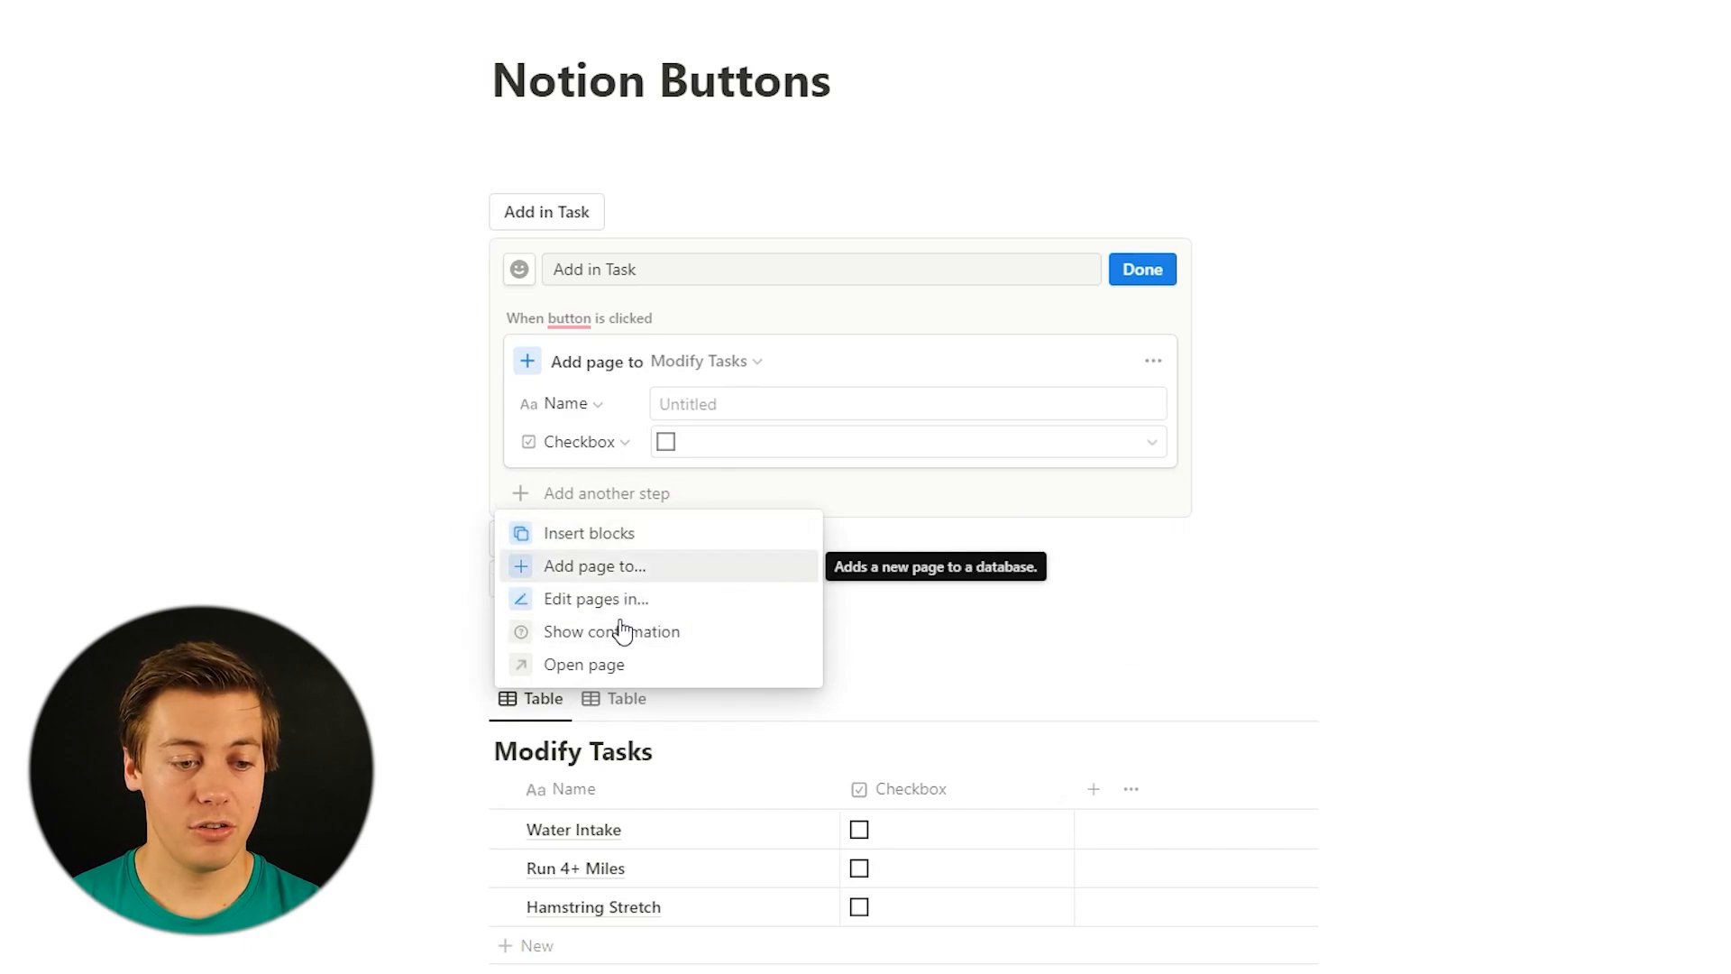
pyautogui.click(603, 665)
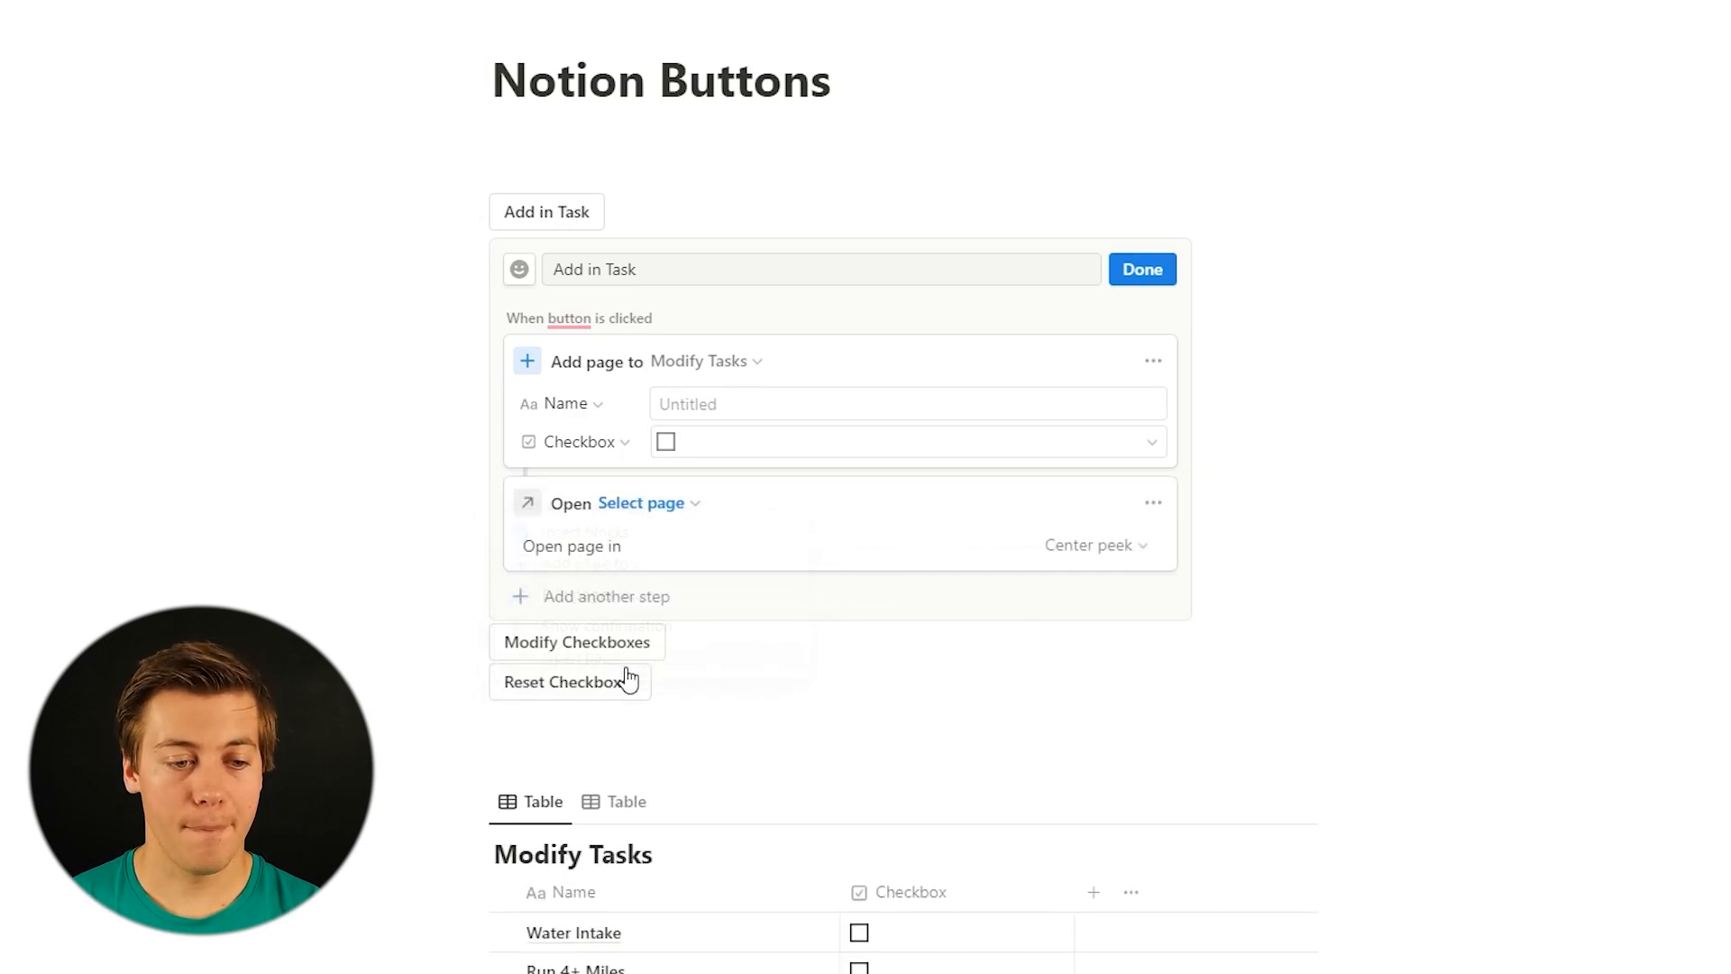
pyautogui.click(1069, 547)
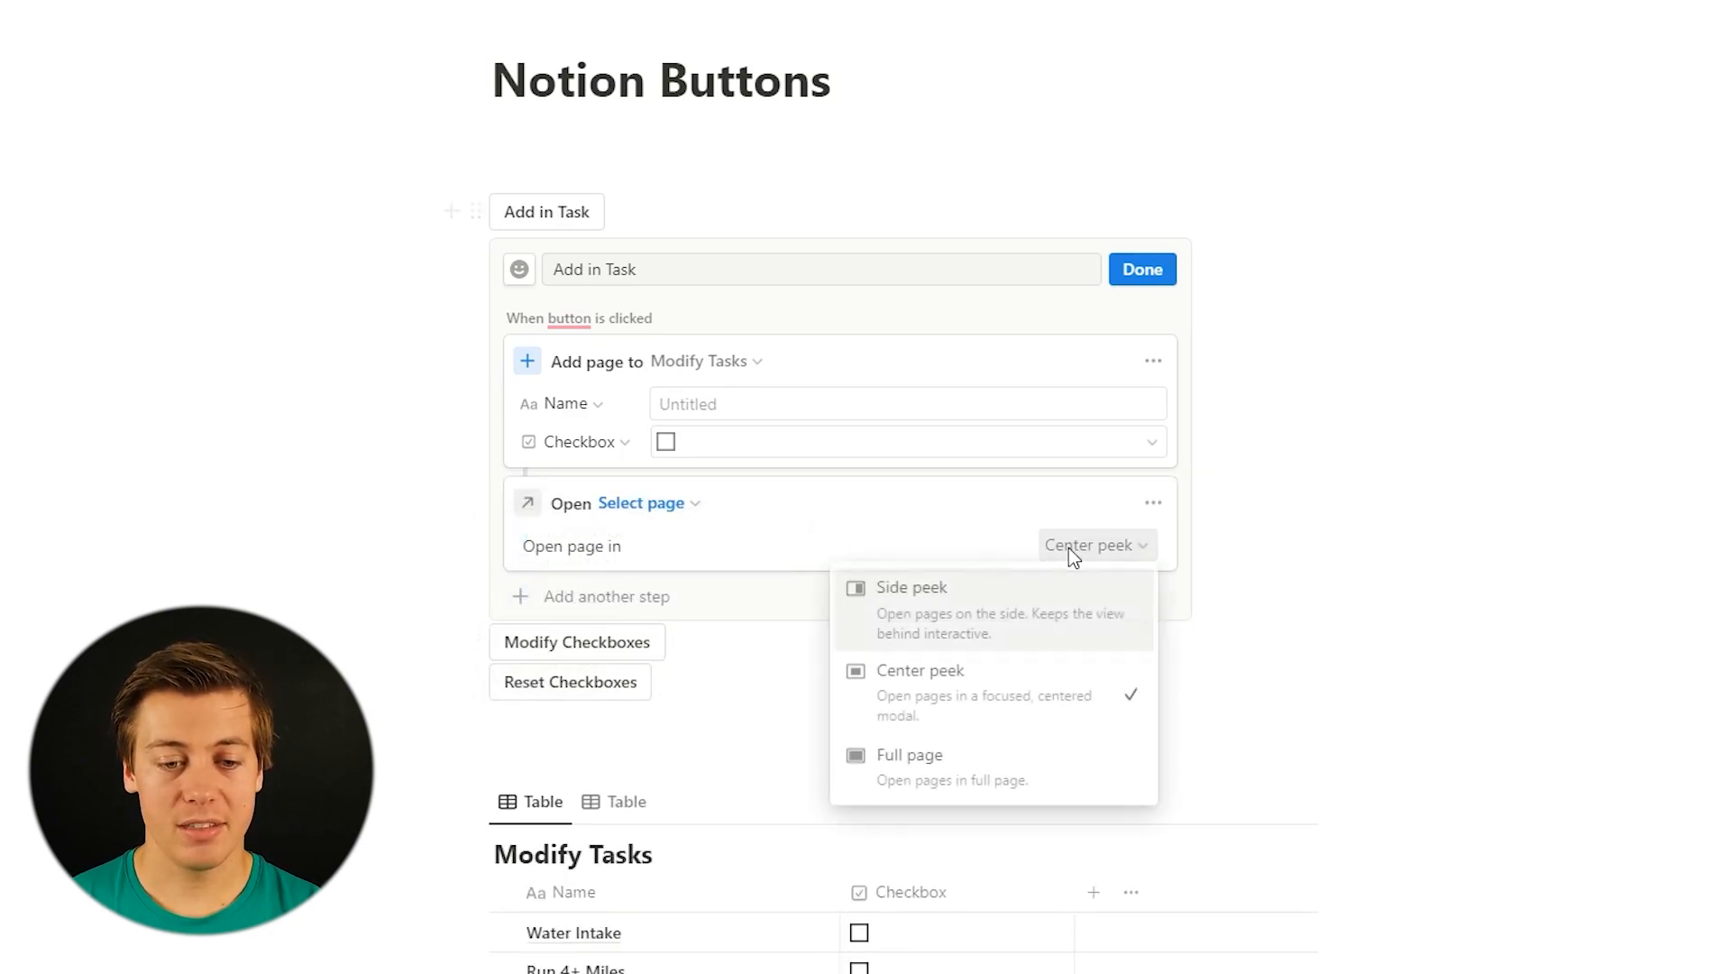
pyautogui.click(947, 628)
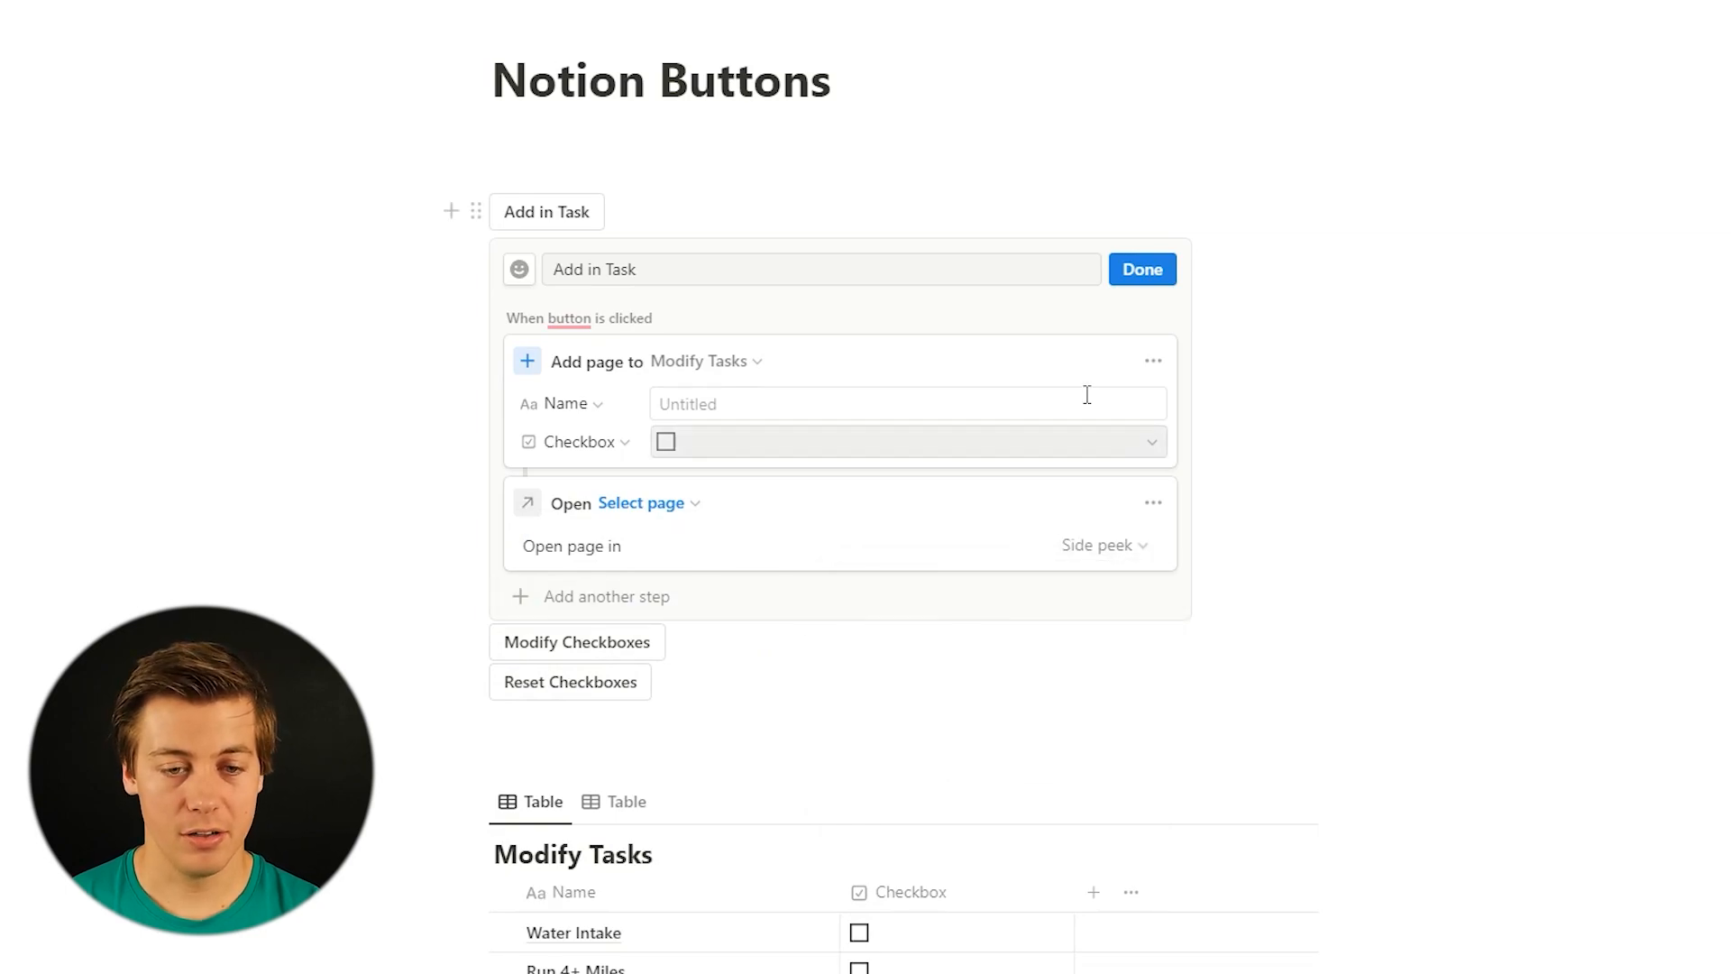
pyautogui.click(1142, 270)
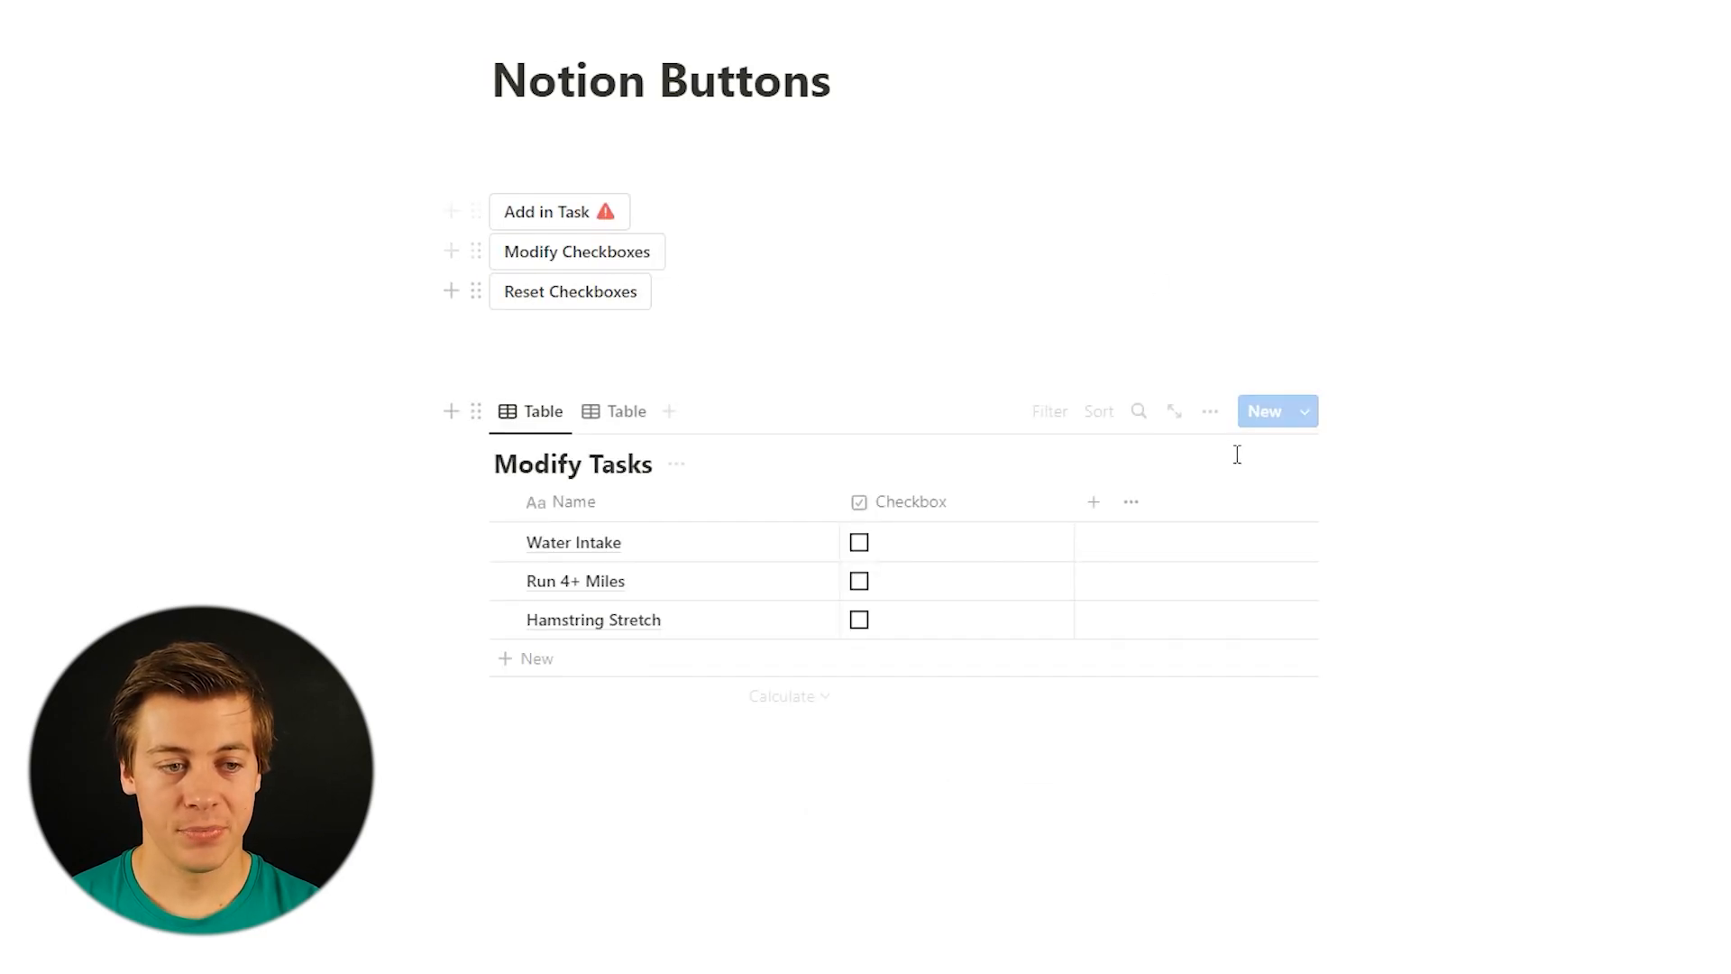
# Set the Add in Task button's Open page target to "New page added" and save the button.
pyautogui.click(650, 211)
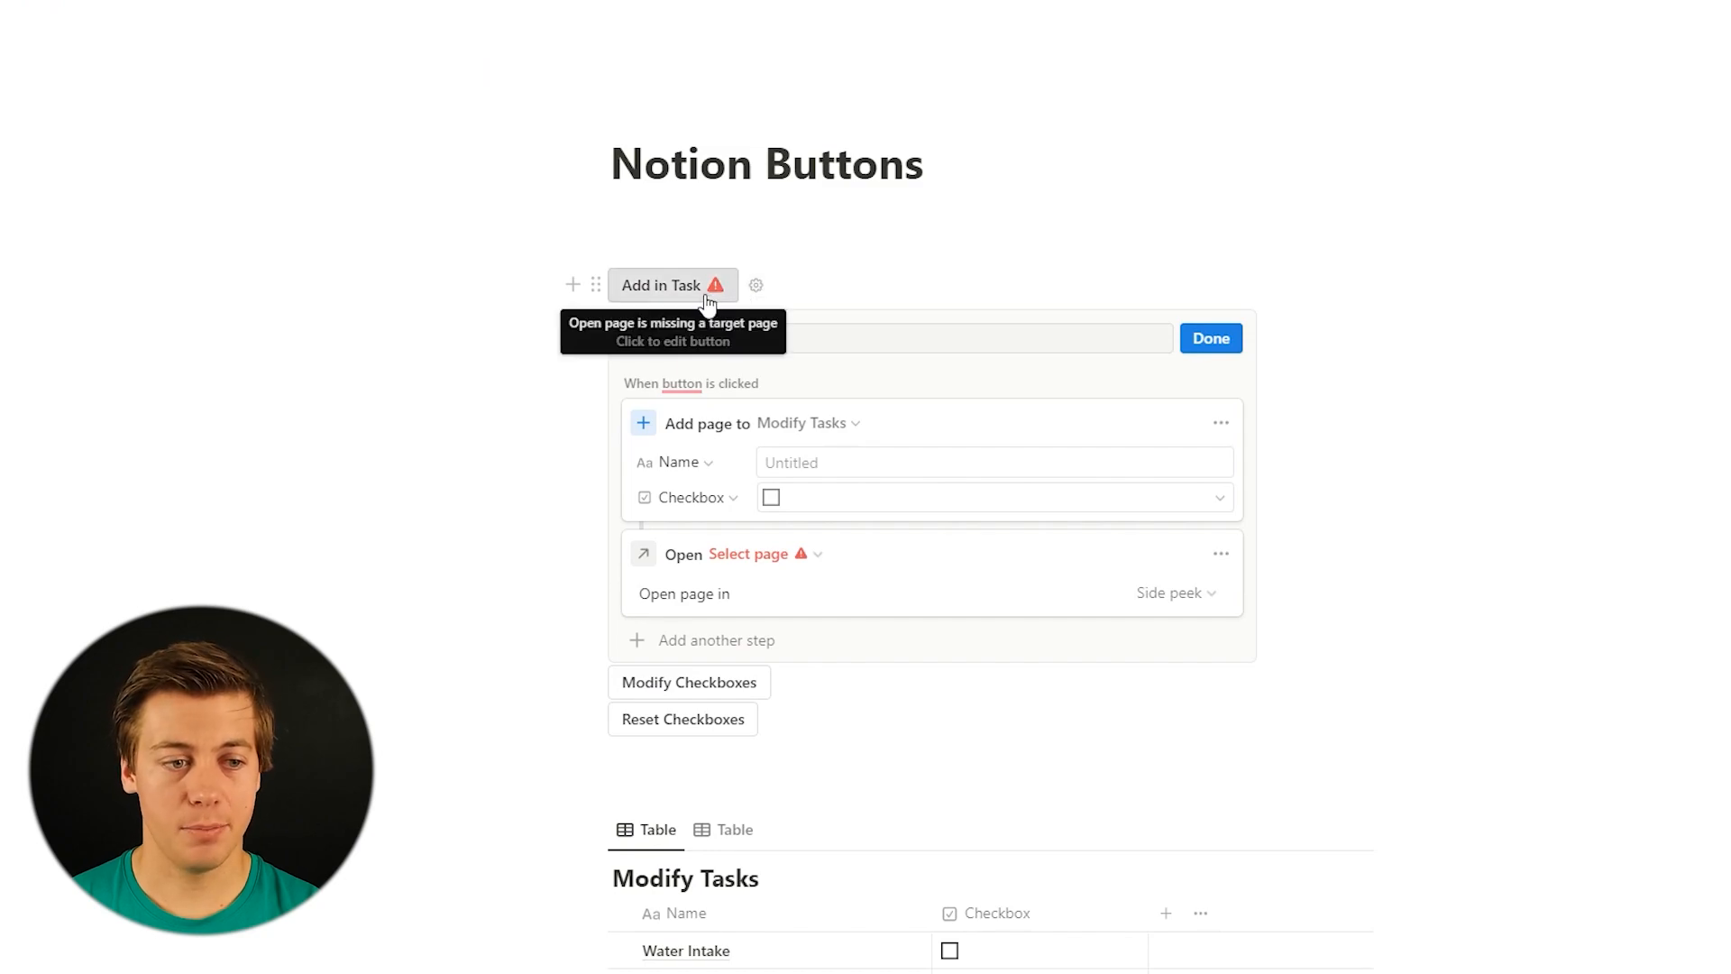
pyautogui.click(773, 553)
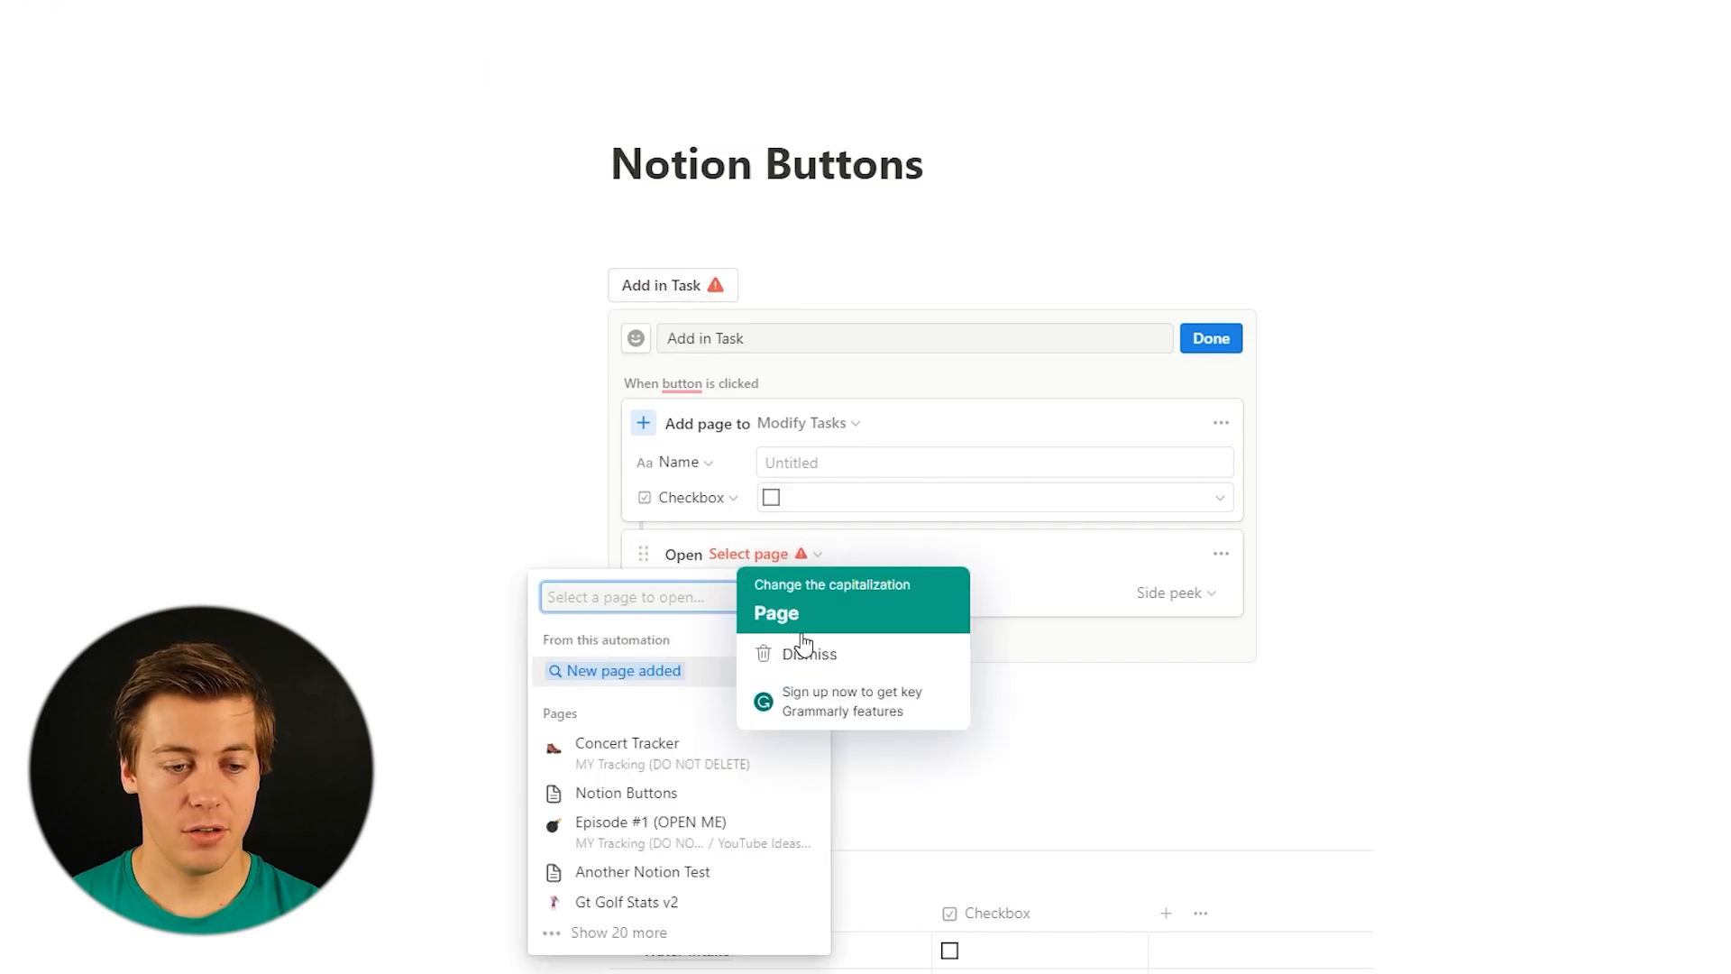
pyautogui.click(655, 671)
pyautogui.click(1203, 350)
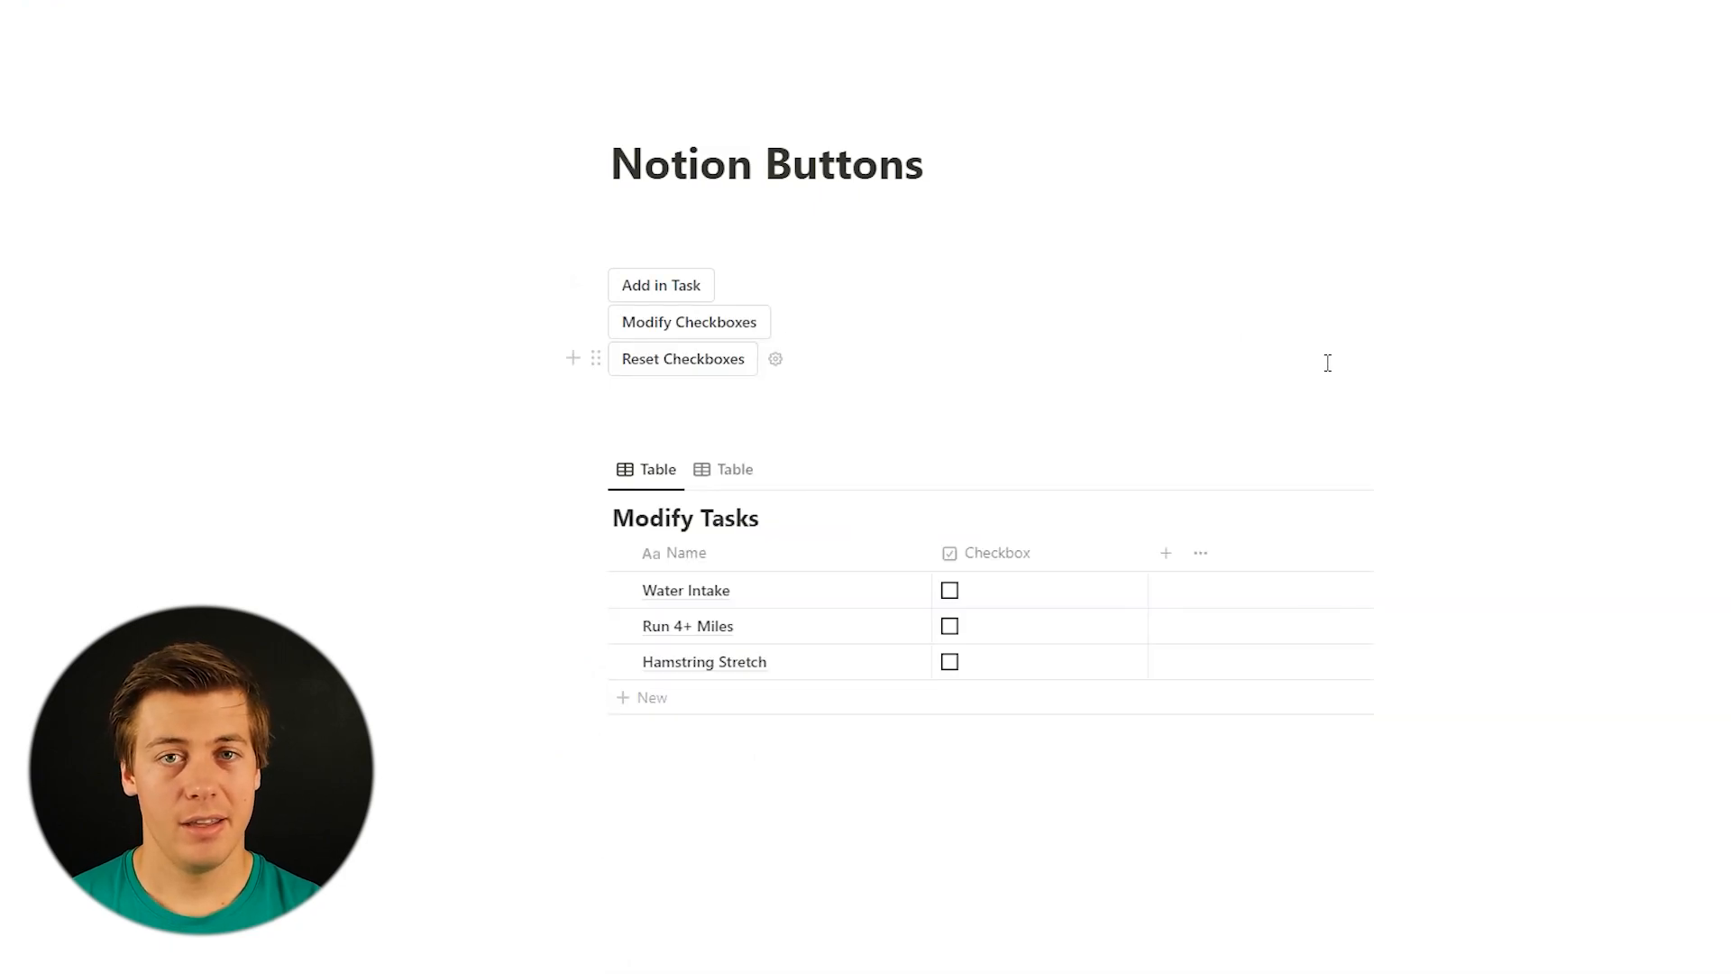
# Run Add in Task, title the new page "Meditate", and close its side peek.
pyautogui.click(683, 295)
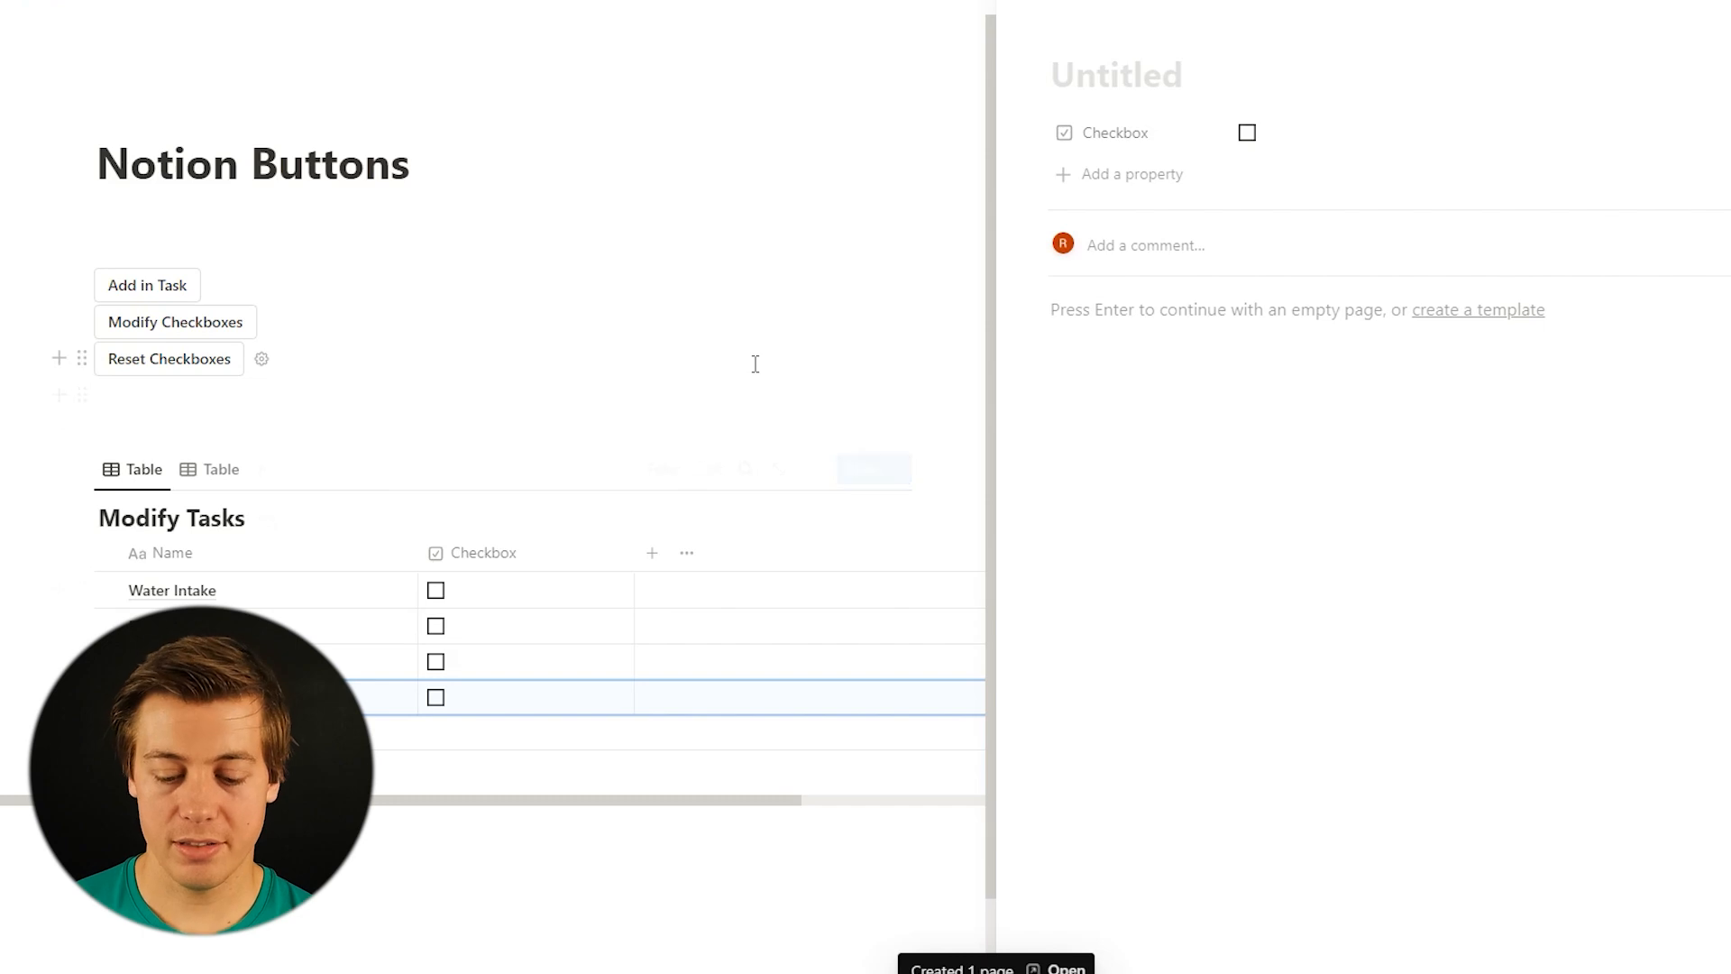
pyautogui.write('Meditate')
pyautogui.press('Escape')
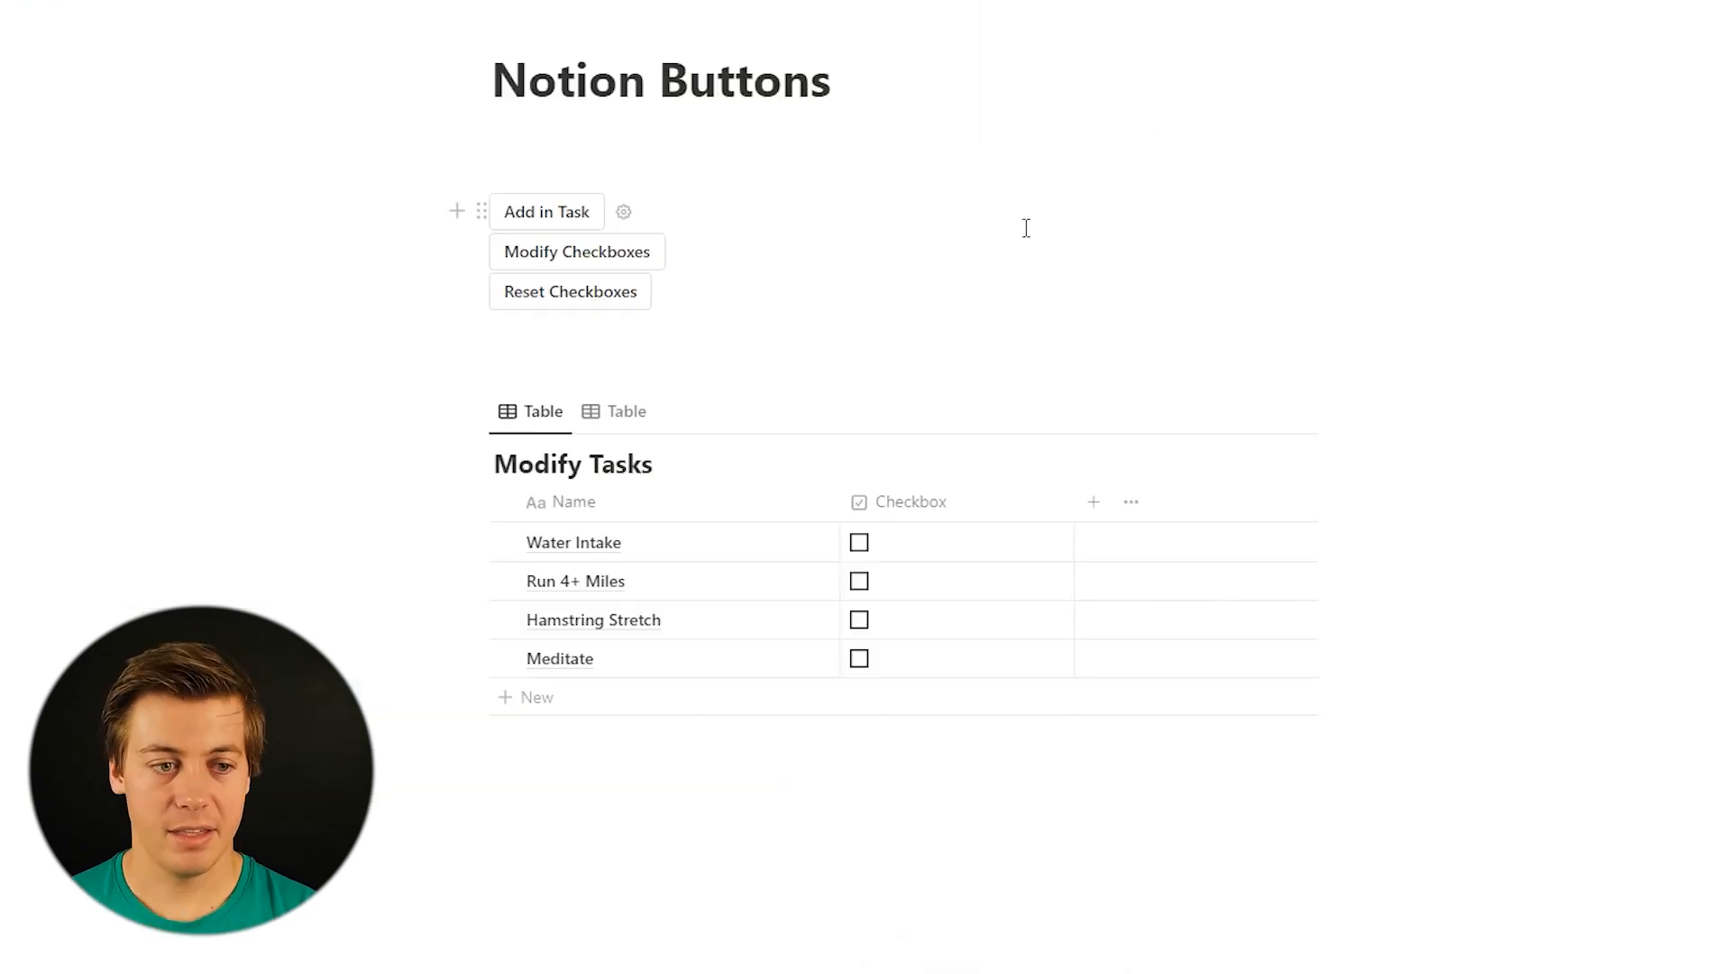
# Test Modify Checkboxes in the filtered table view, and run Reset Checkboxes with confirmation before returning to the original view.
pyautogui.click(627, 259)
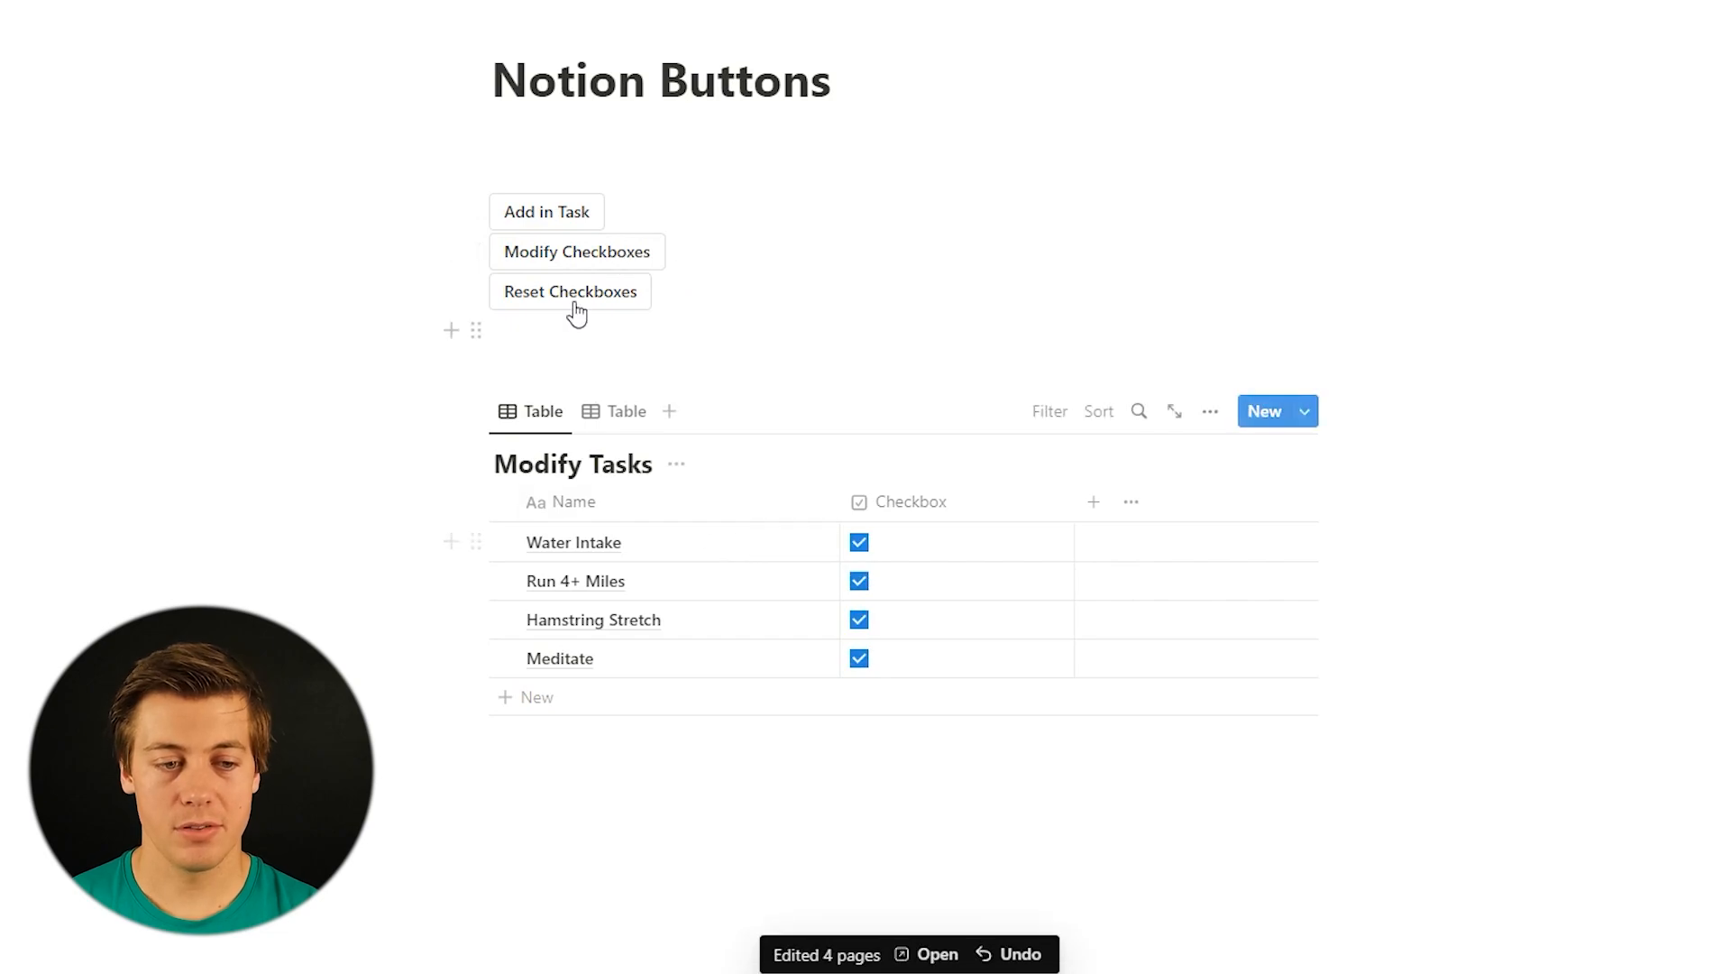
pyautogui.click(620, 418)
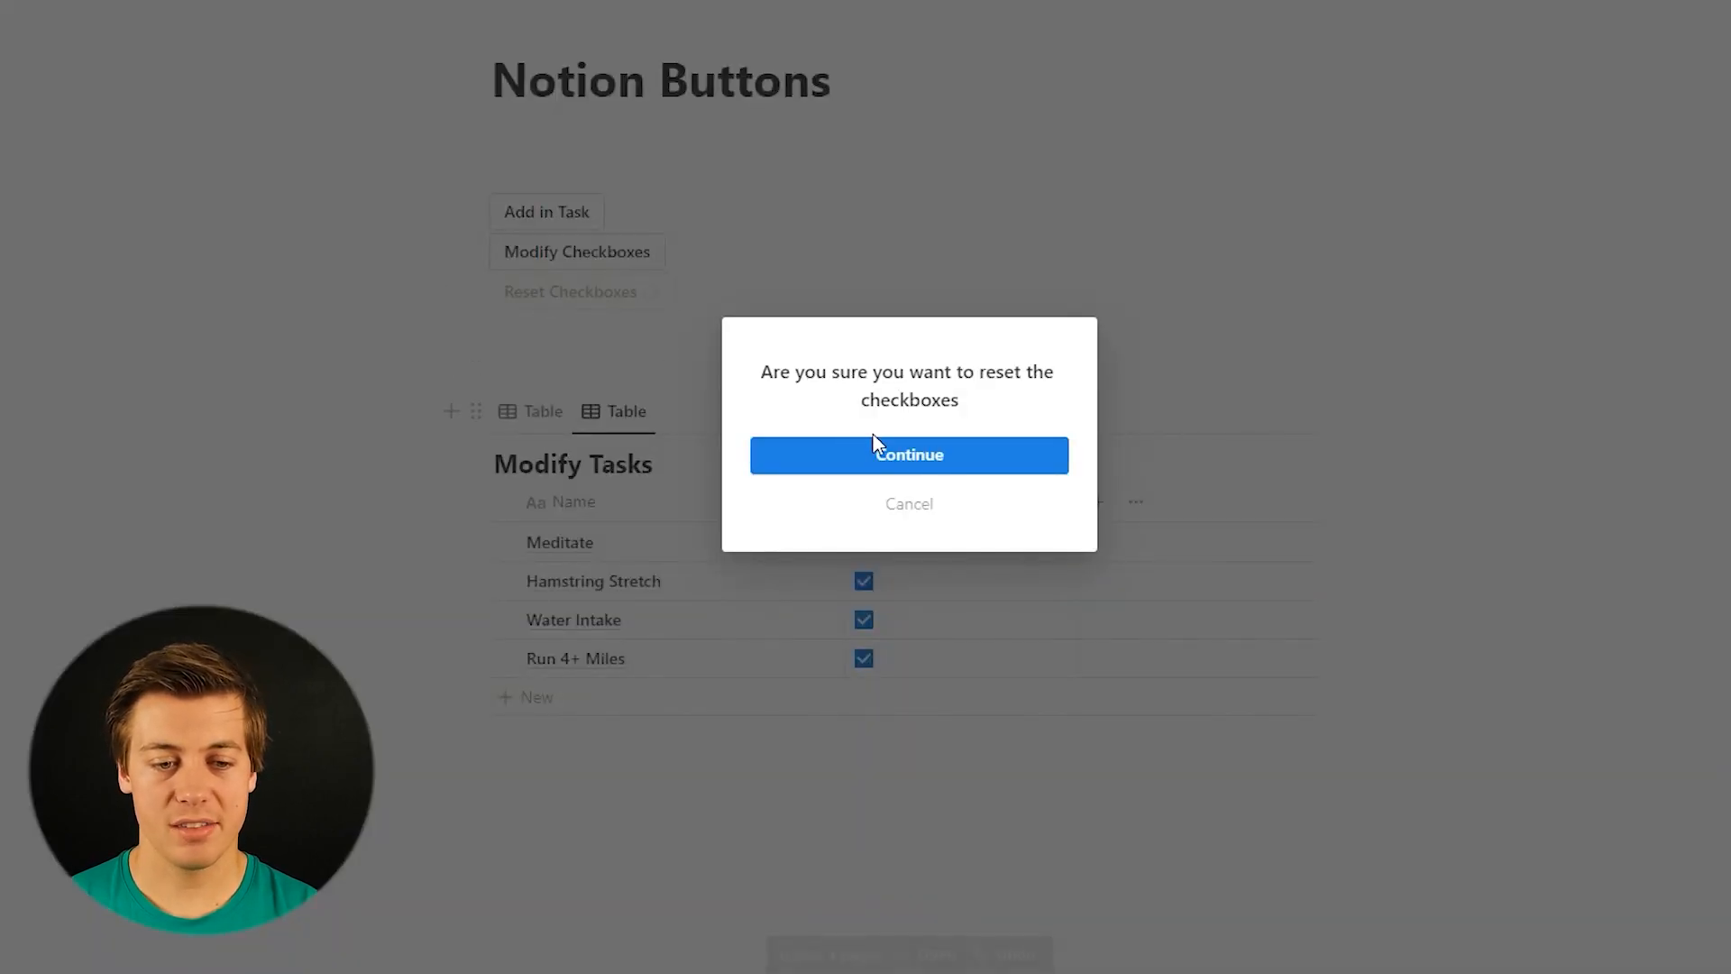
pyautogui.click(879, 452)
pyautogui.click(550, 433)
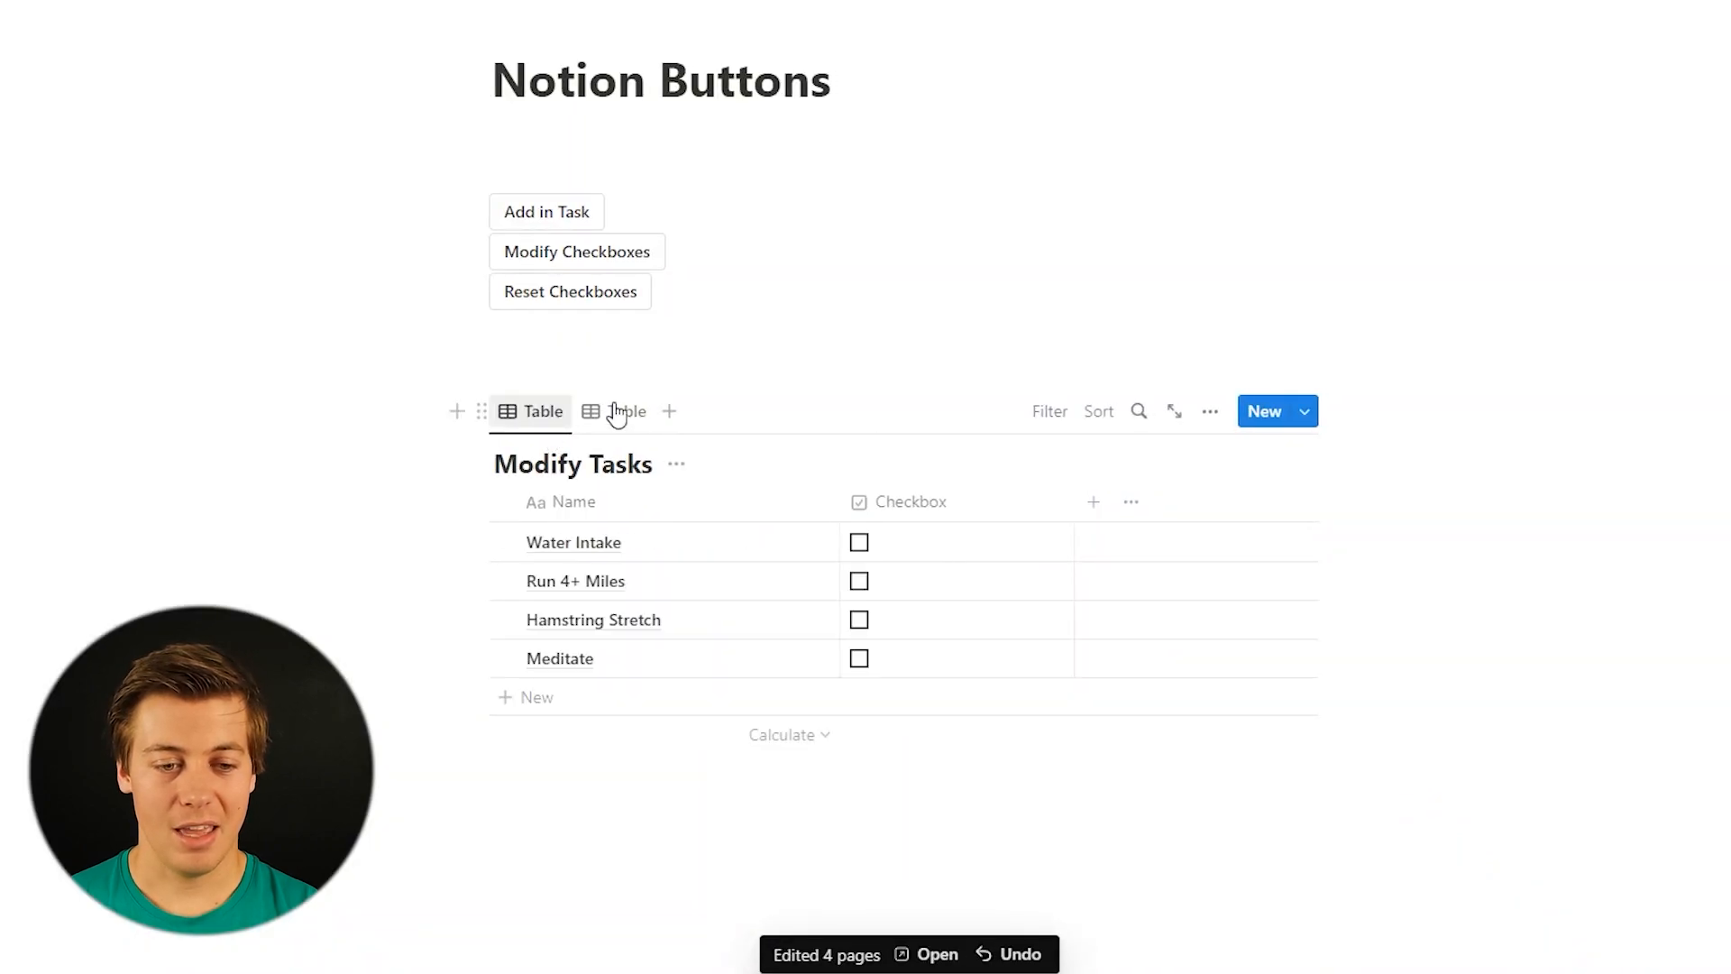